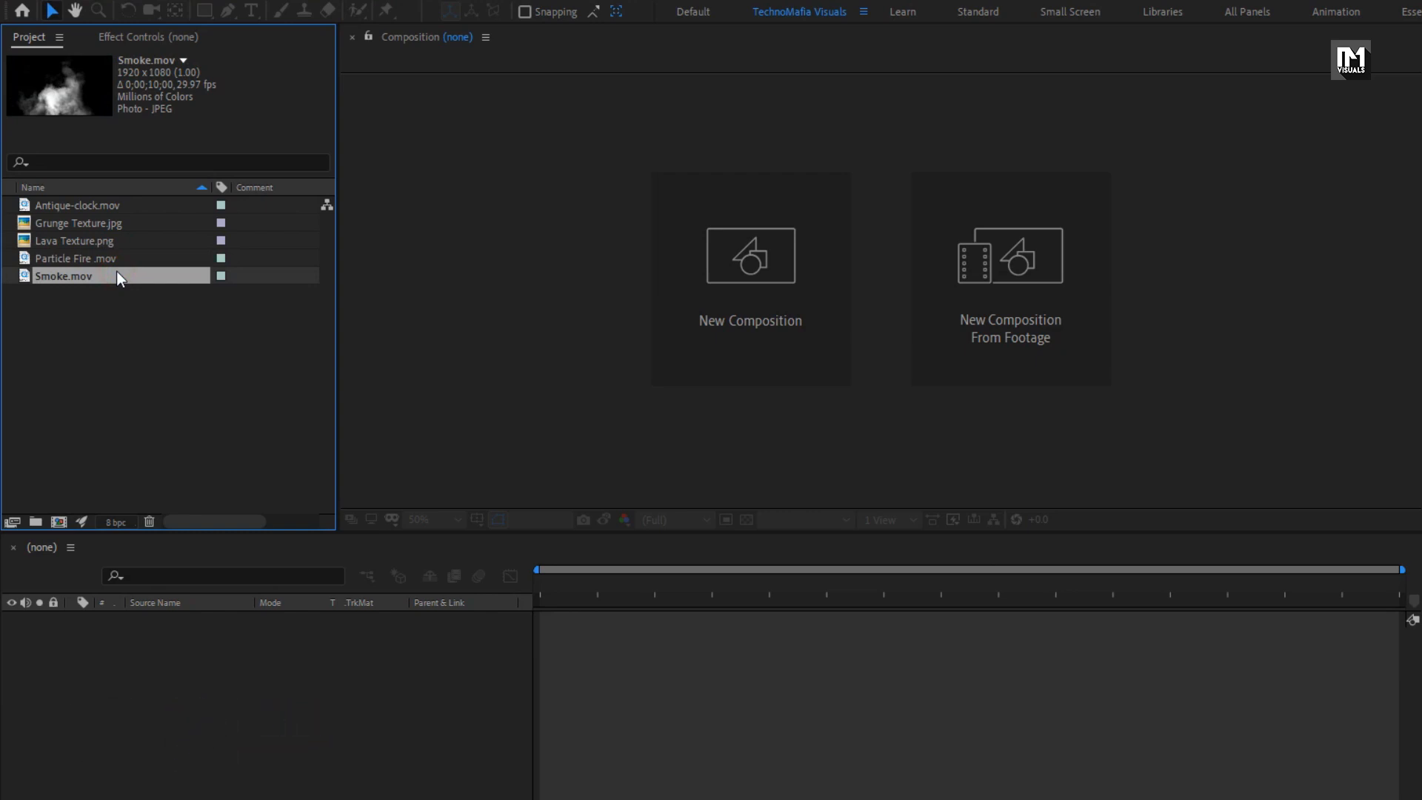
Create a new HD composition named Title_01 with a duration of 0:00:05:00
key(ctrl+n)
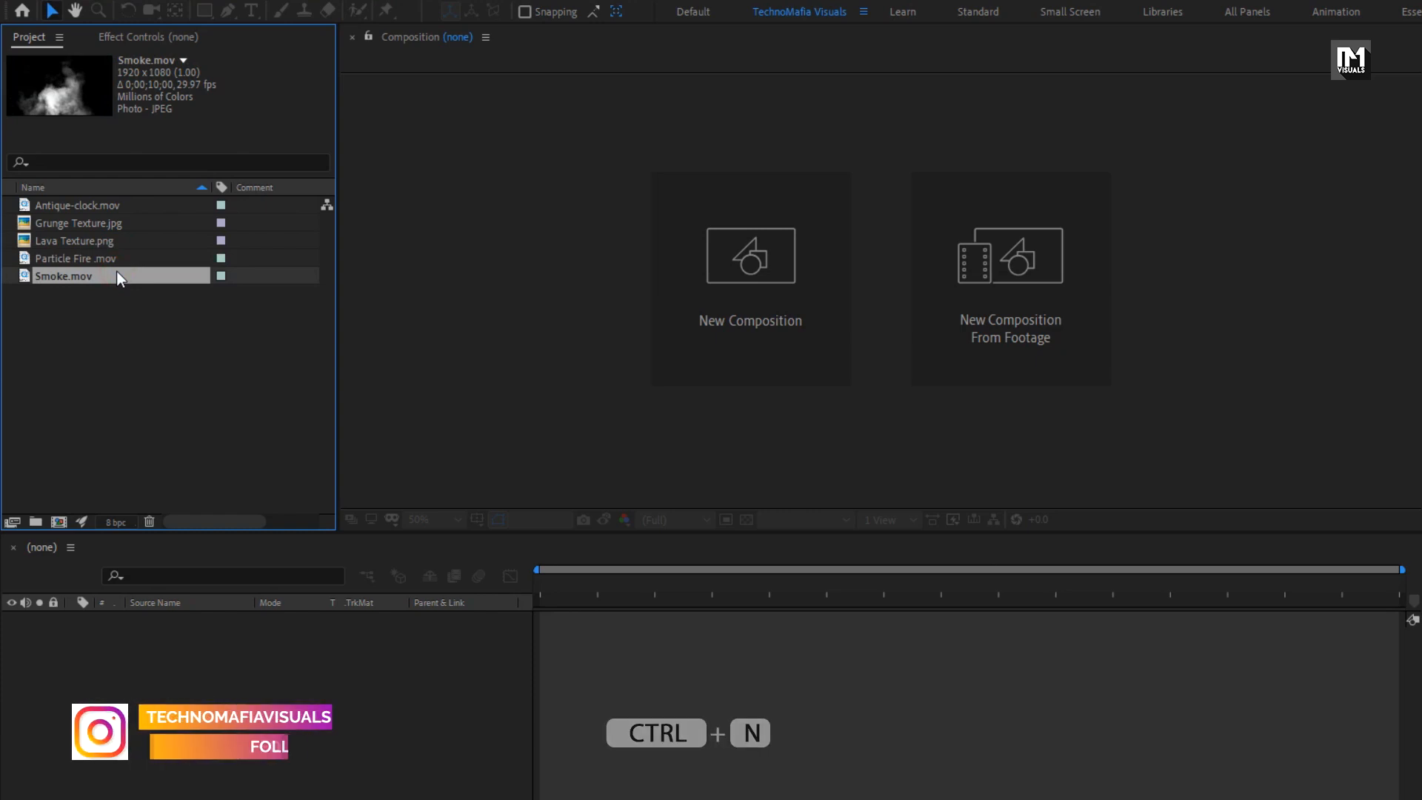
click(682, 295)
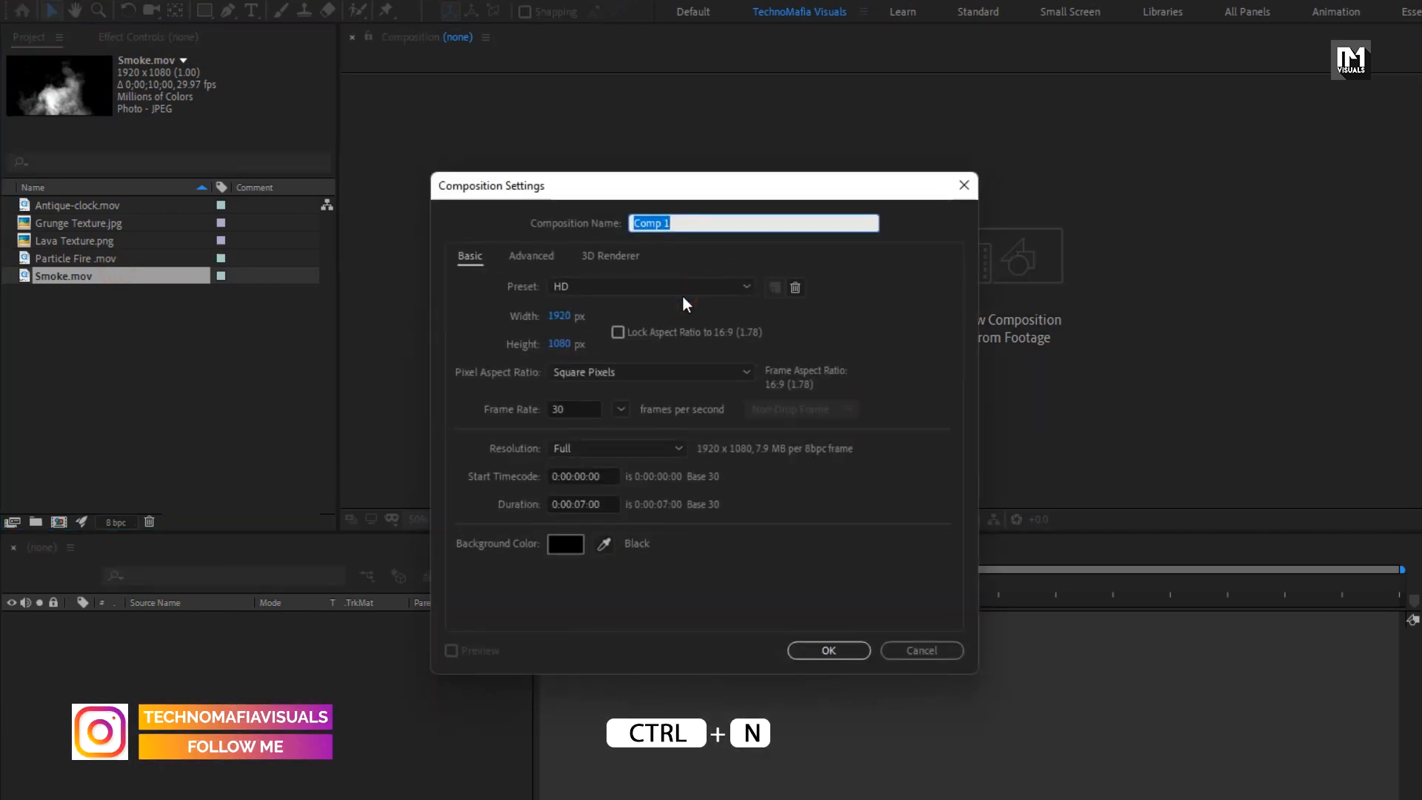
text(Title_0)
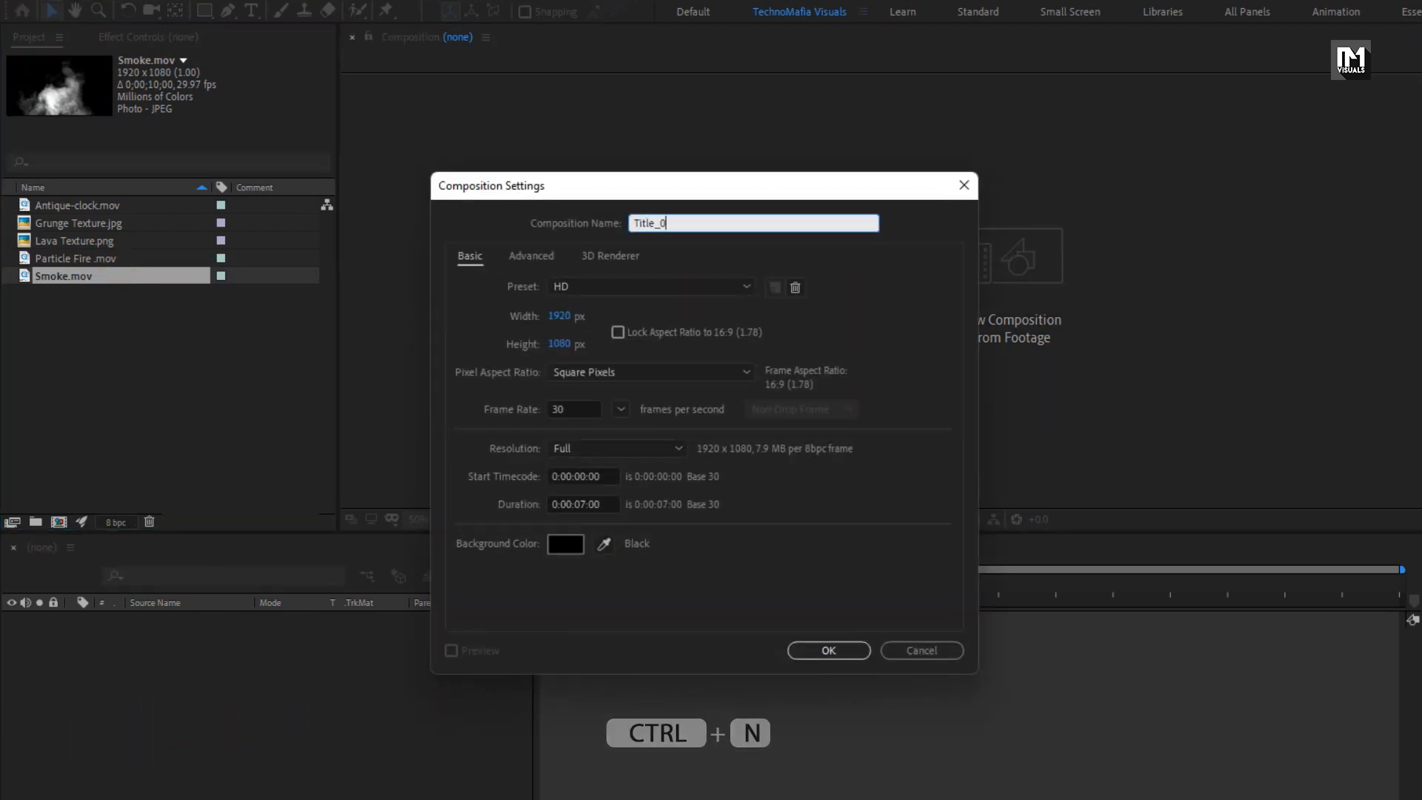
text(1)
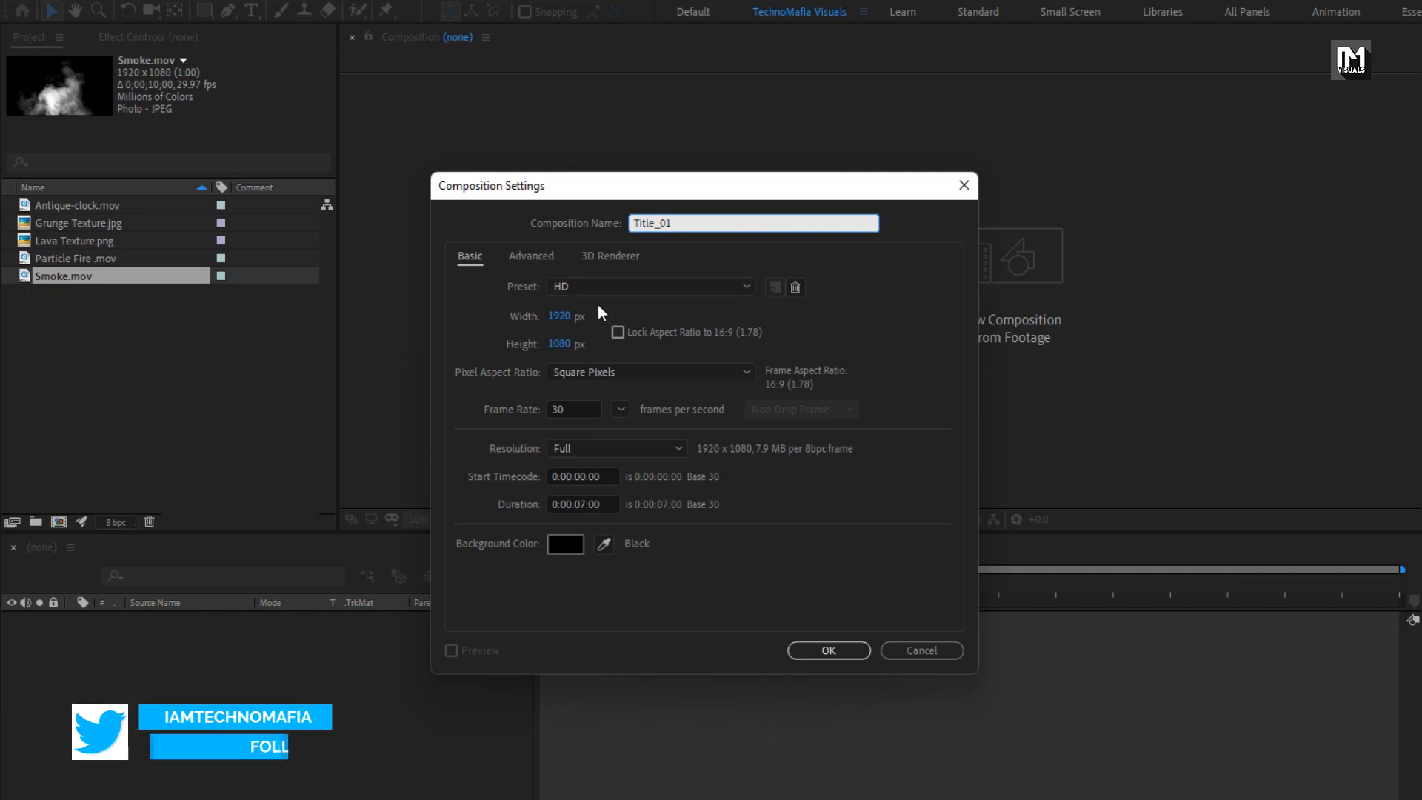
click(586, 505)
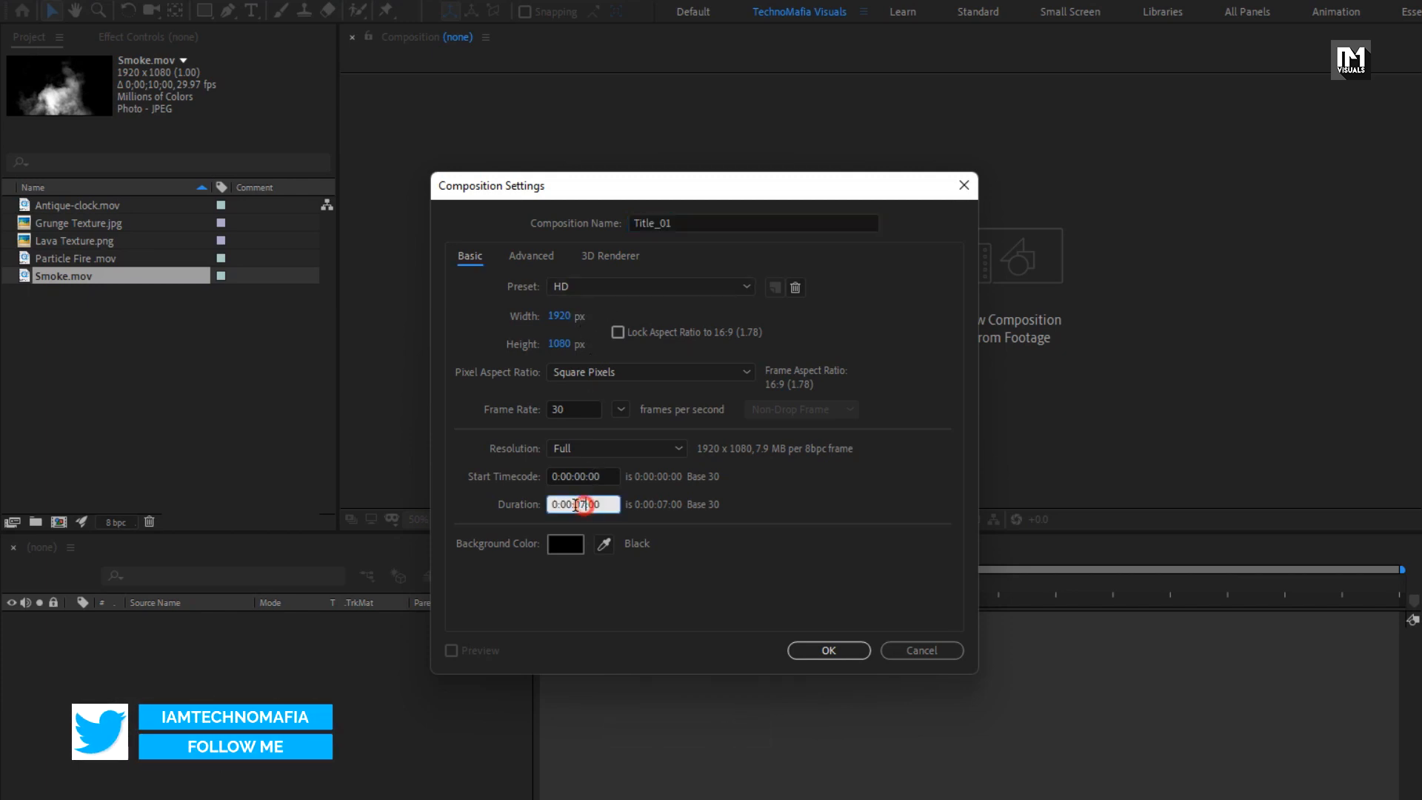
key(BackSpace)
text(5)
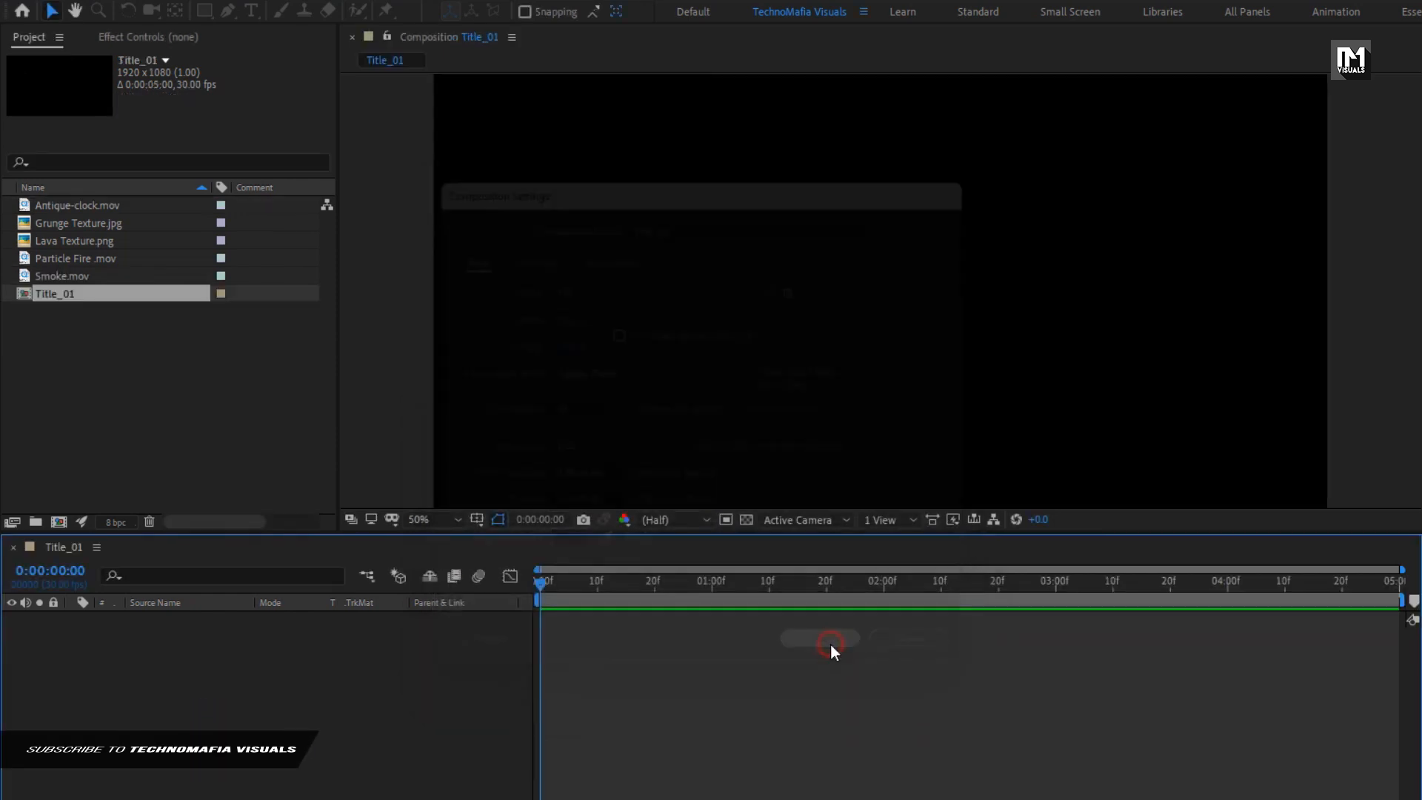
click(830, 647)
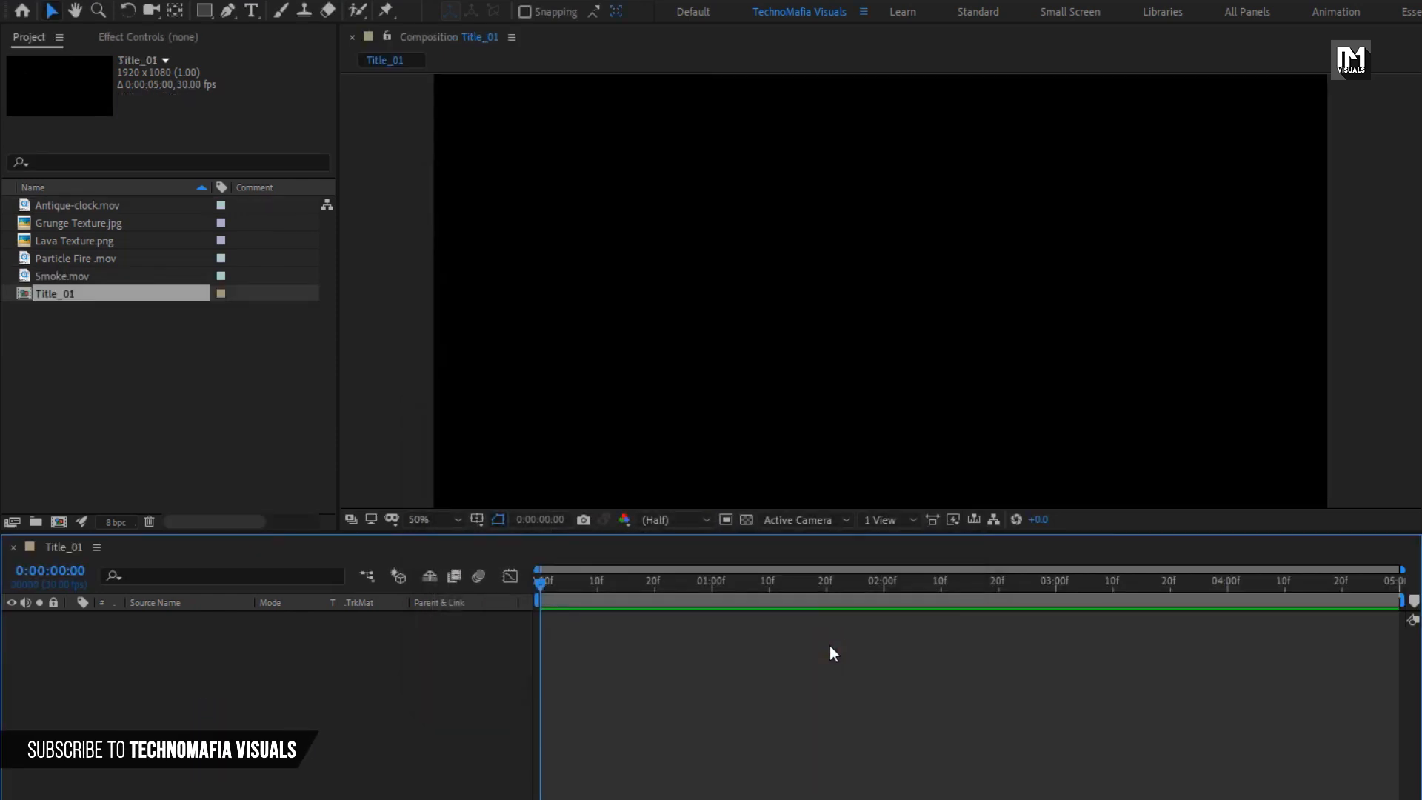
Add a black 1920 x 1080 solid layer named BG to the composition
right_click(203, 666)
mouse_move(351, 673)
click(482, 719)
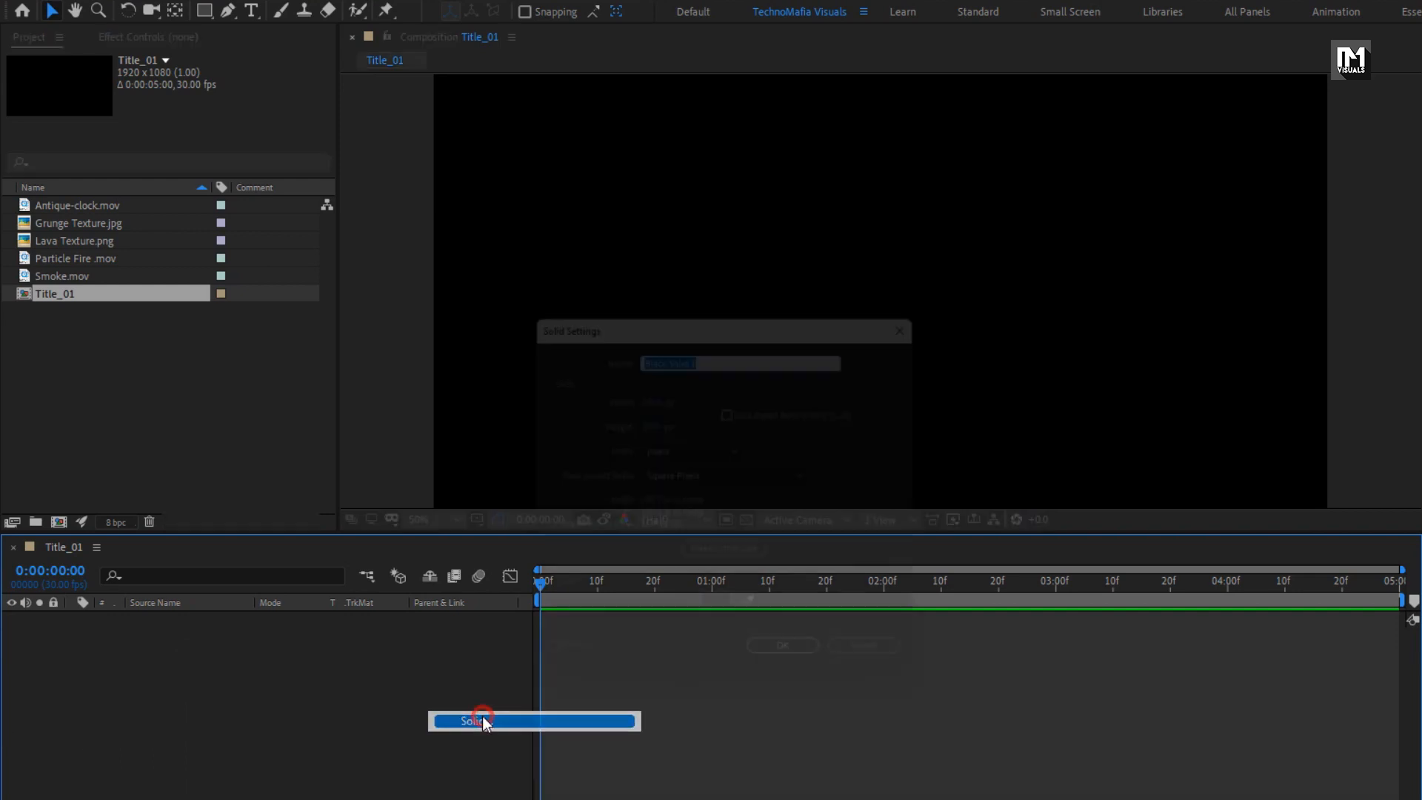
text(BG)
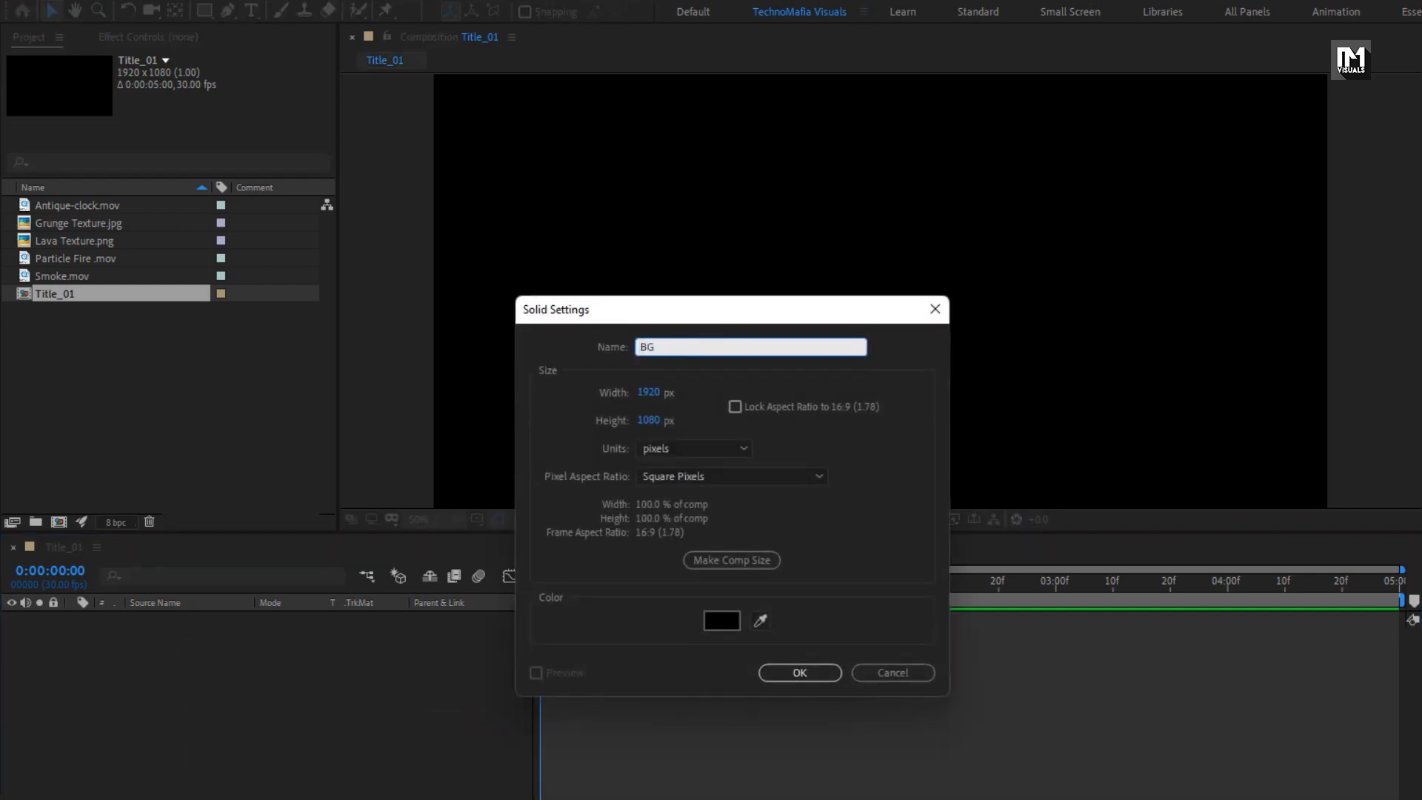
click(798, 671)
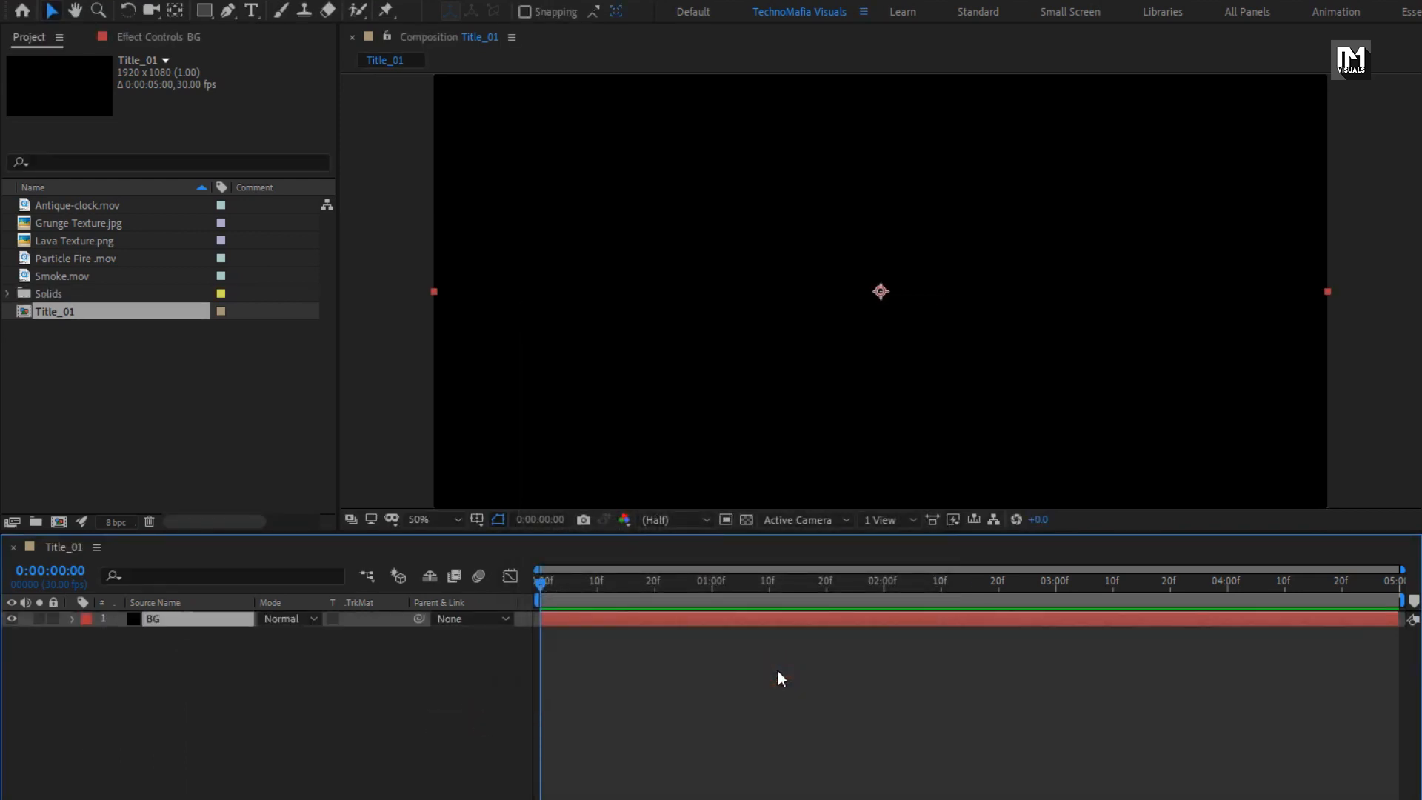
Find the Gradient Ramp effect and apply it to the BG solid
click(438, 519)
click(451, 563)
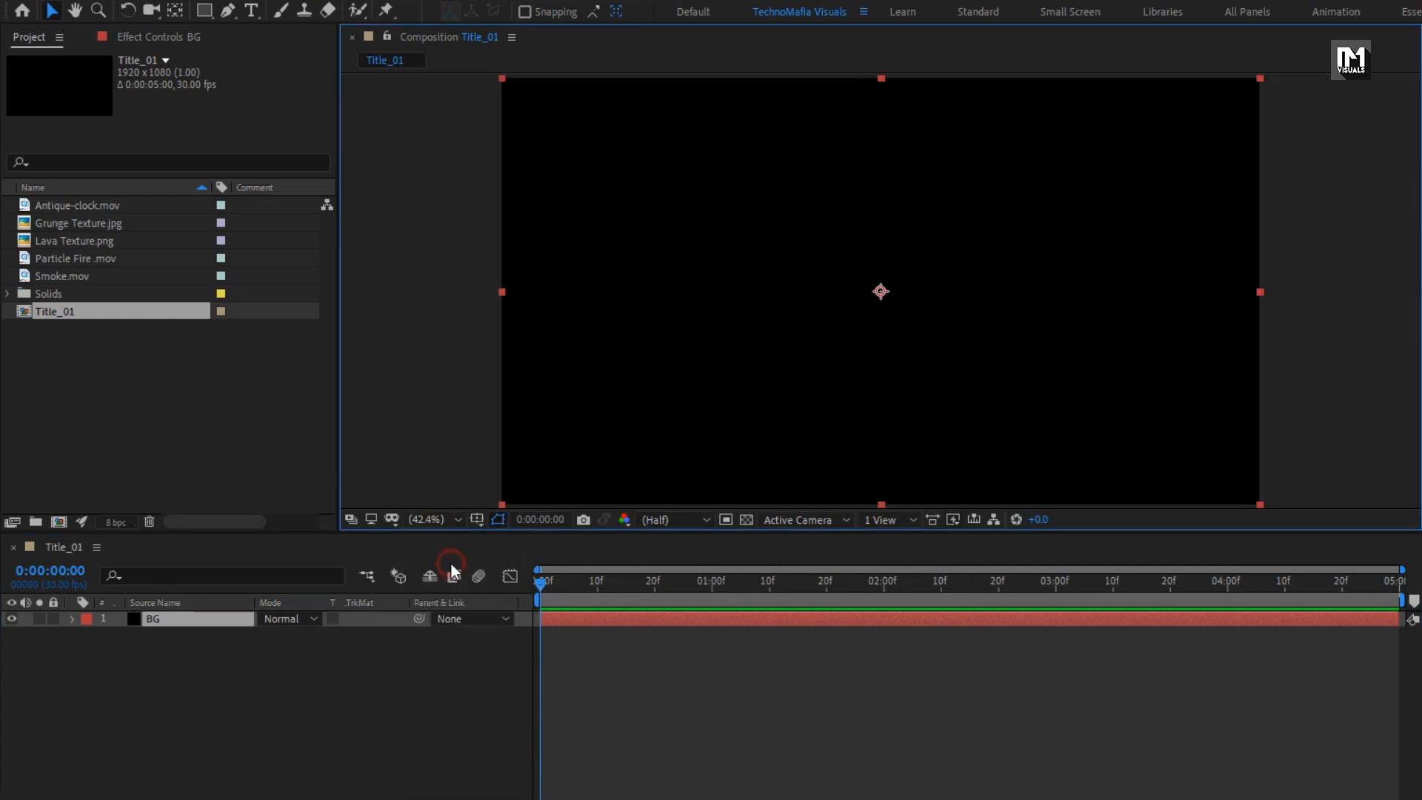
click(1238, 58)
text(ramp)
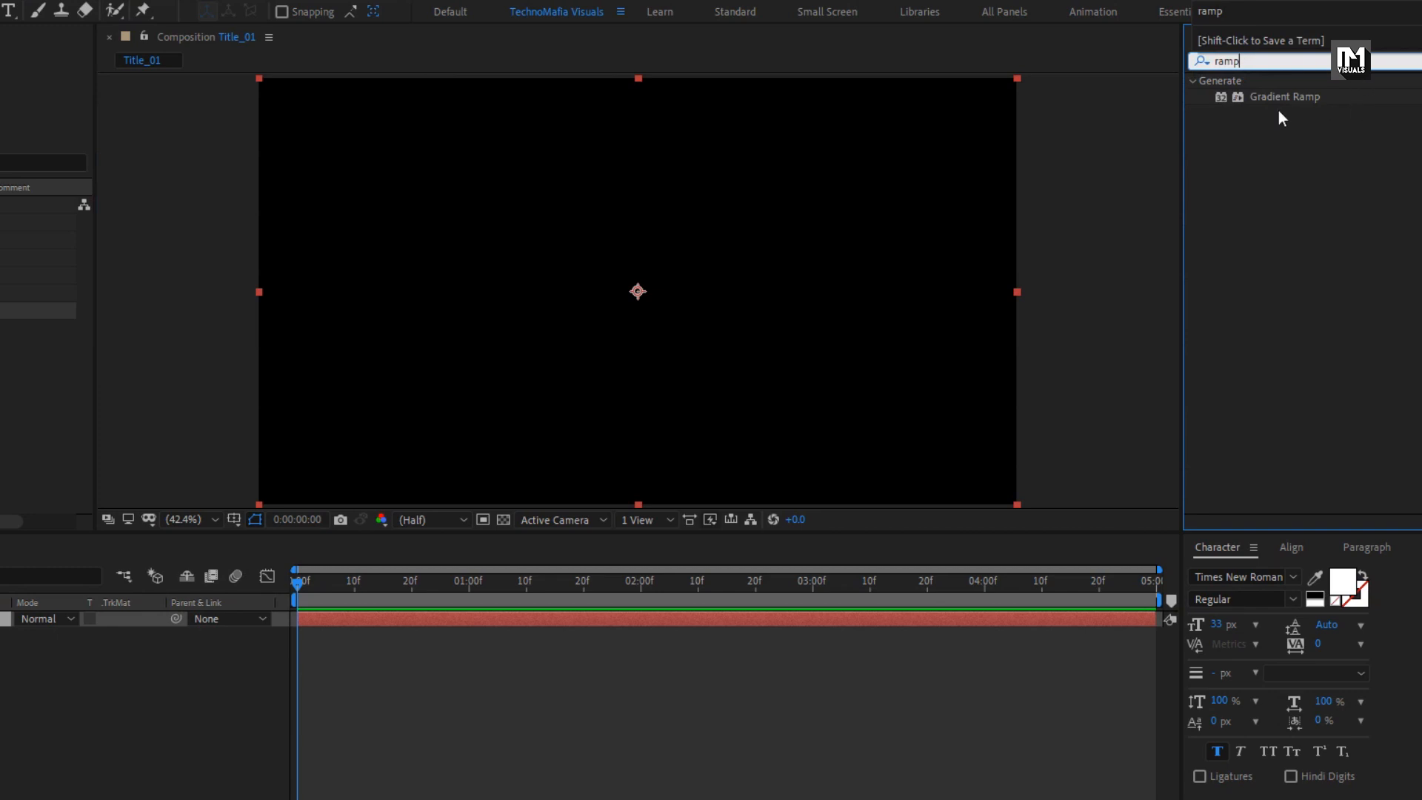
drag(1281, 97, 665, 228)
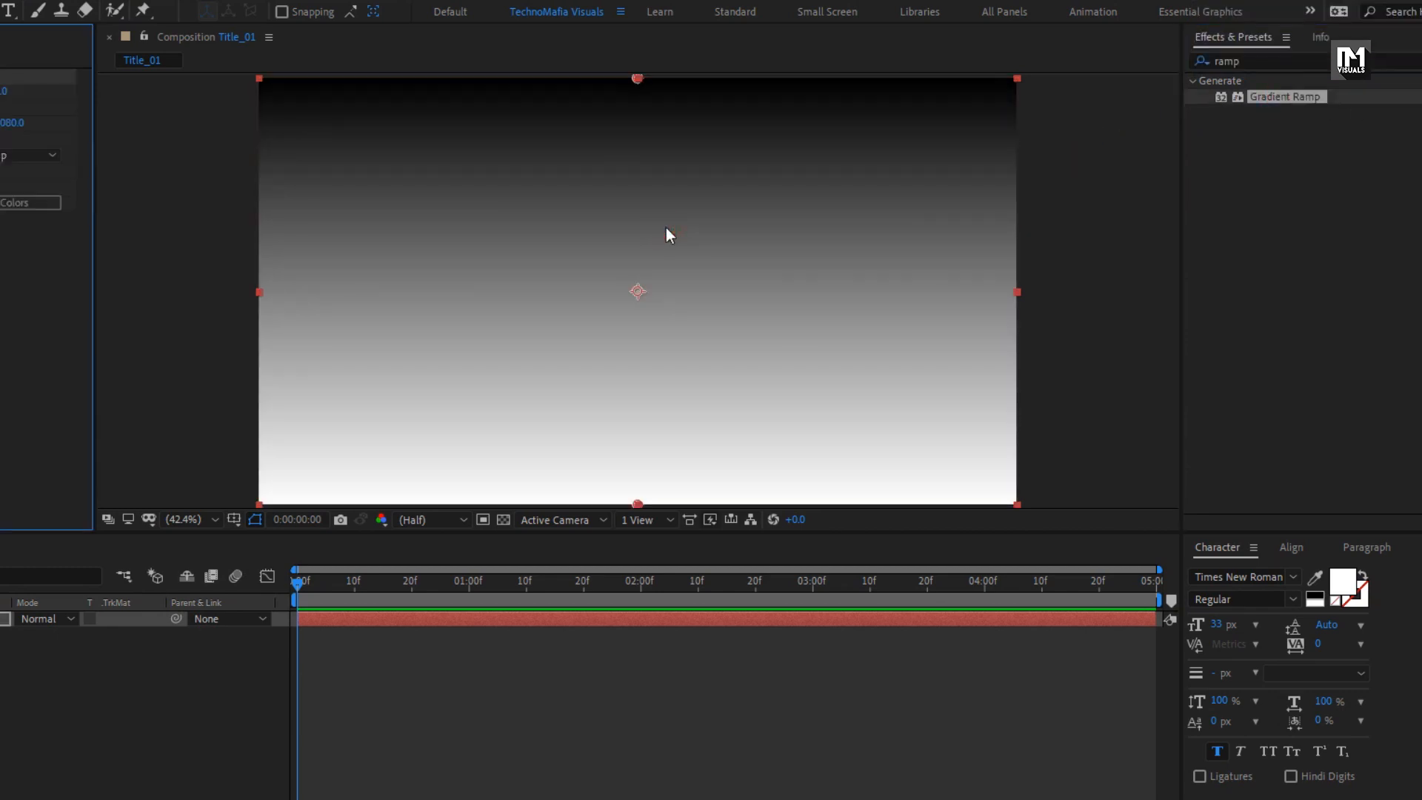
Set the Gradient Ramp's start color to dark red 350101
click(194, 109)
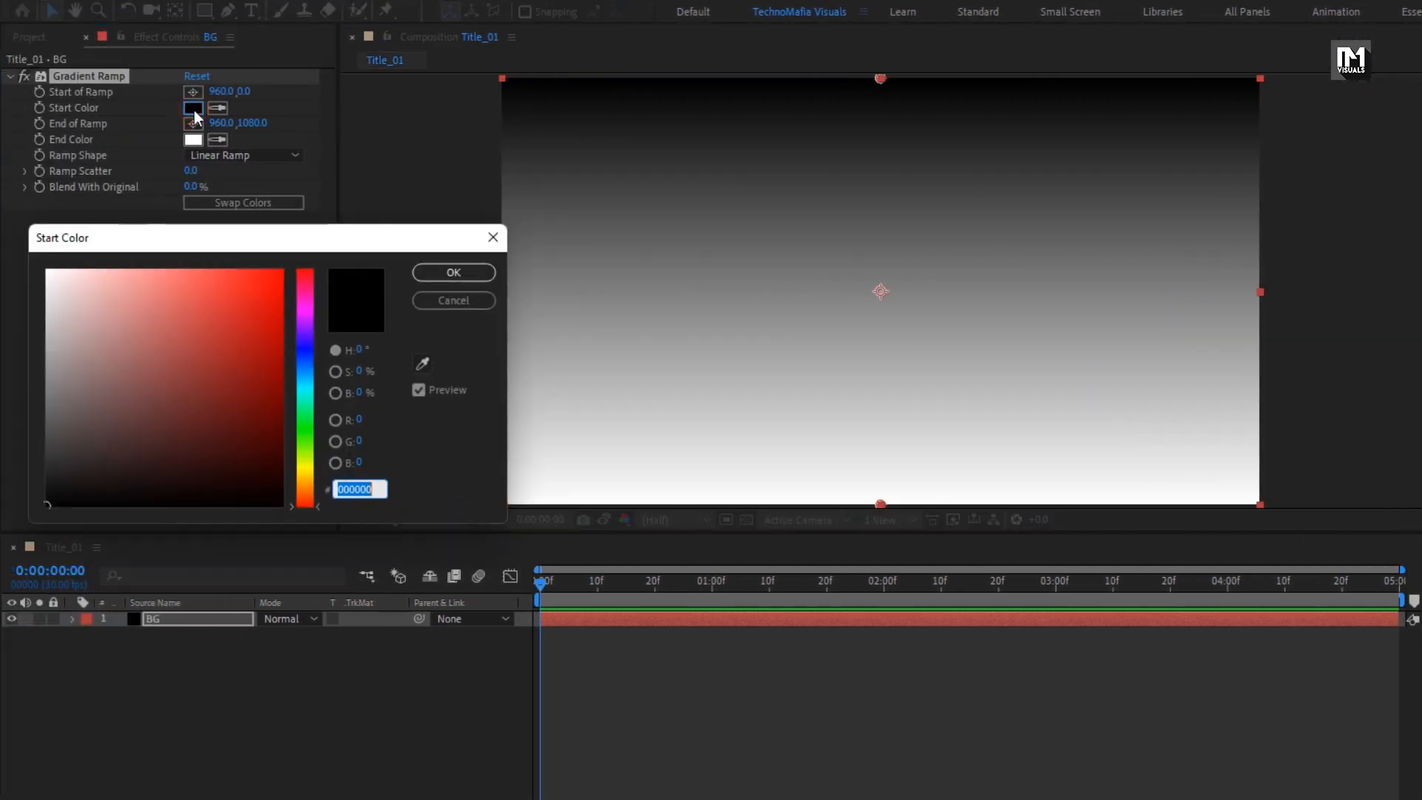
drag(265, 424, 280, 456)
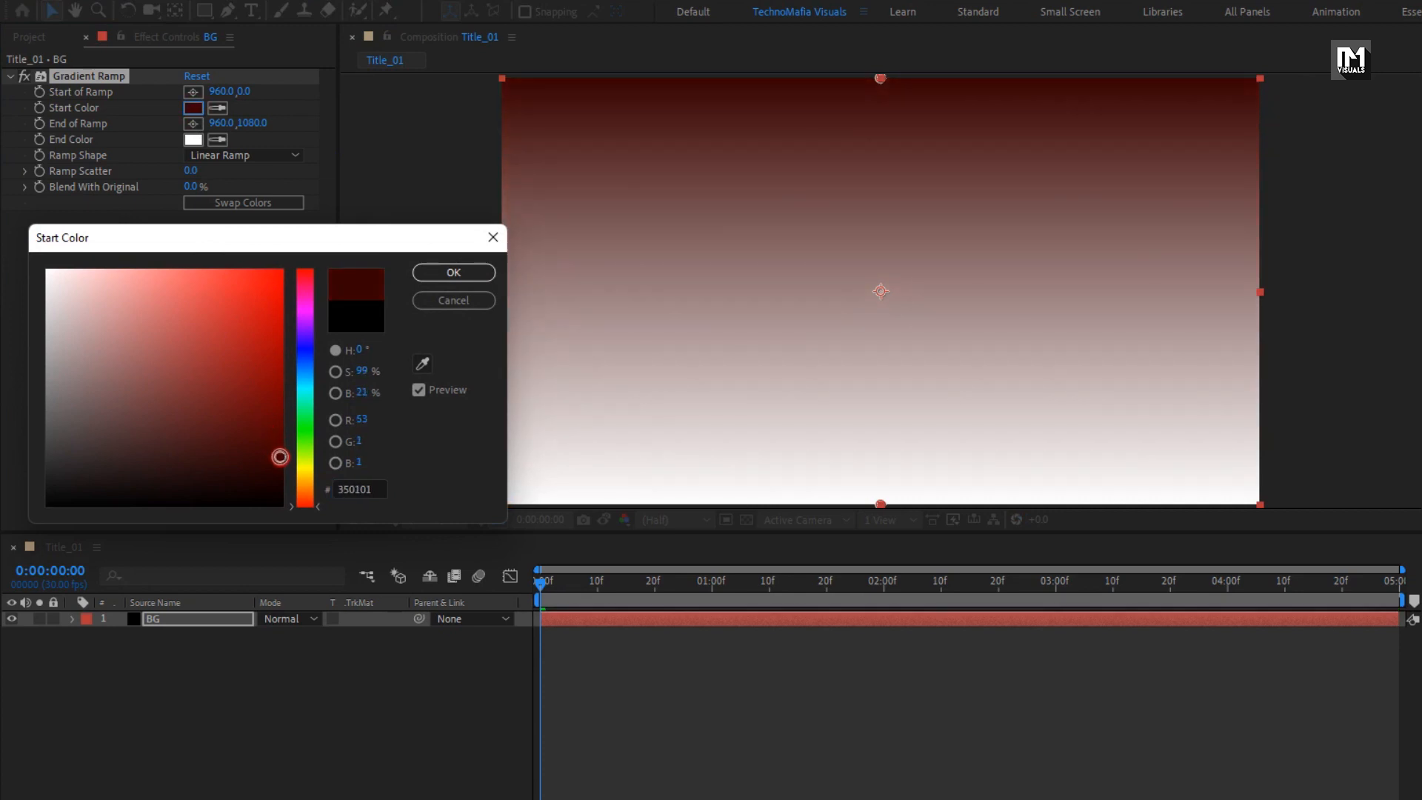
click(433, 272)
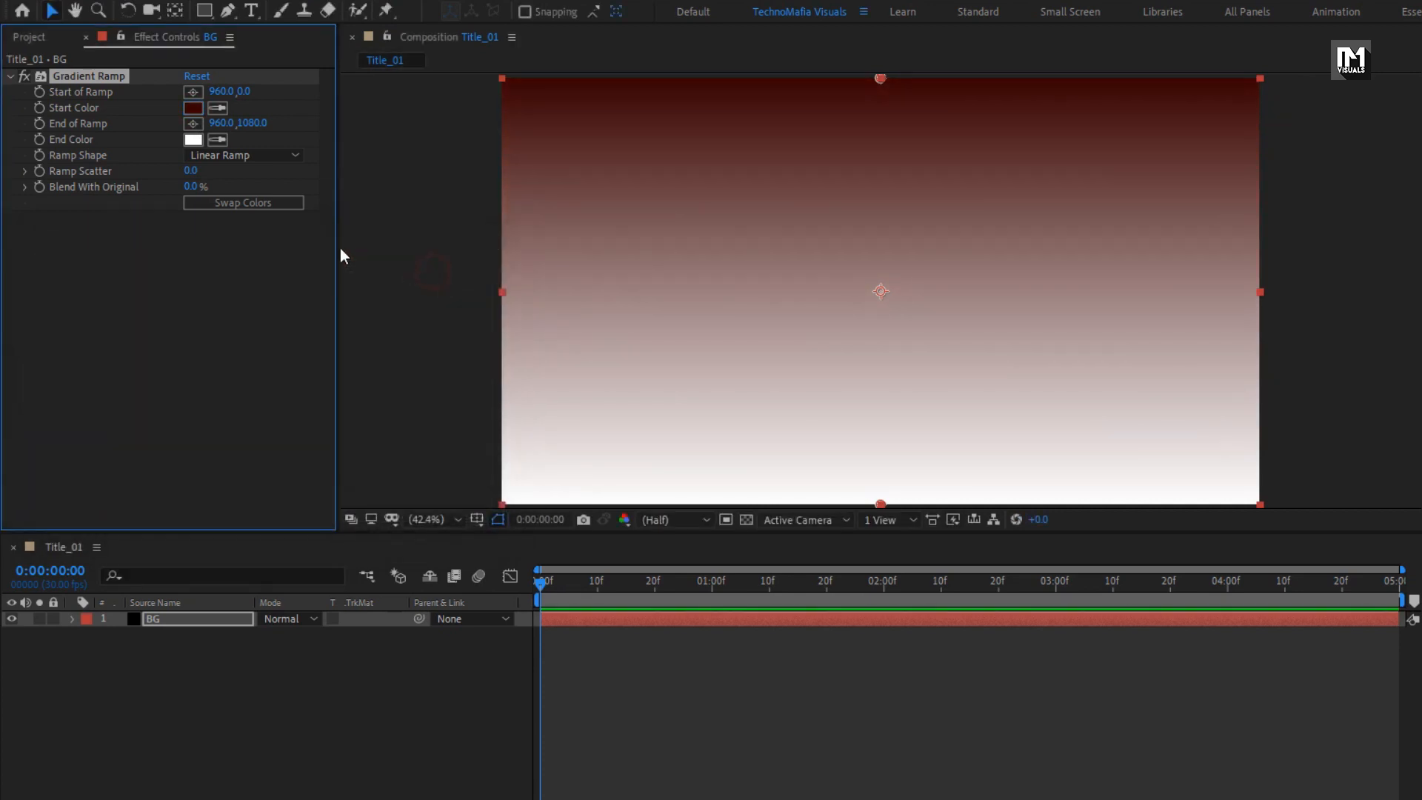
Set the Gradient Ramp's end color to black 000000 and its shape to Radial Ramp
click(194, 139)
drag(235, 327, 304, 523)
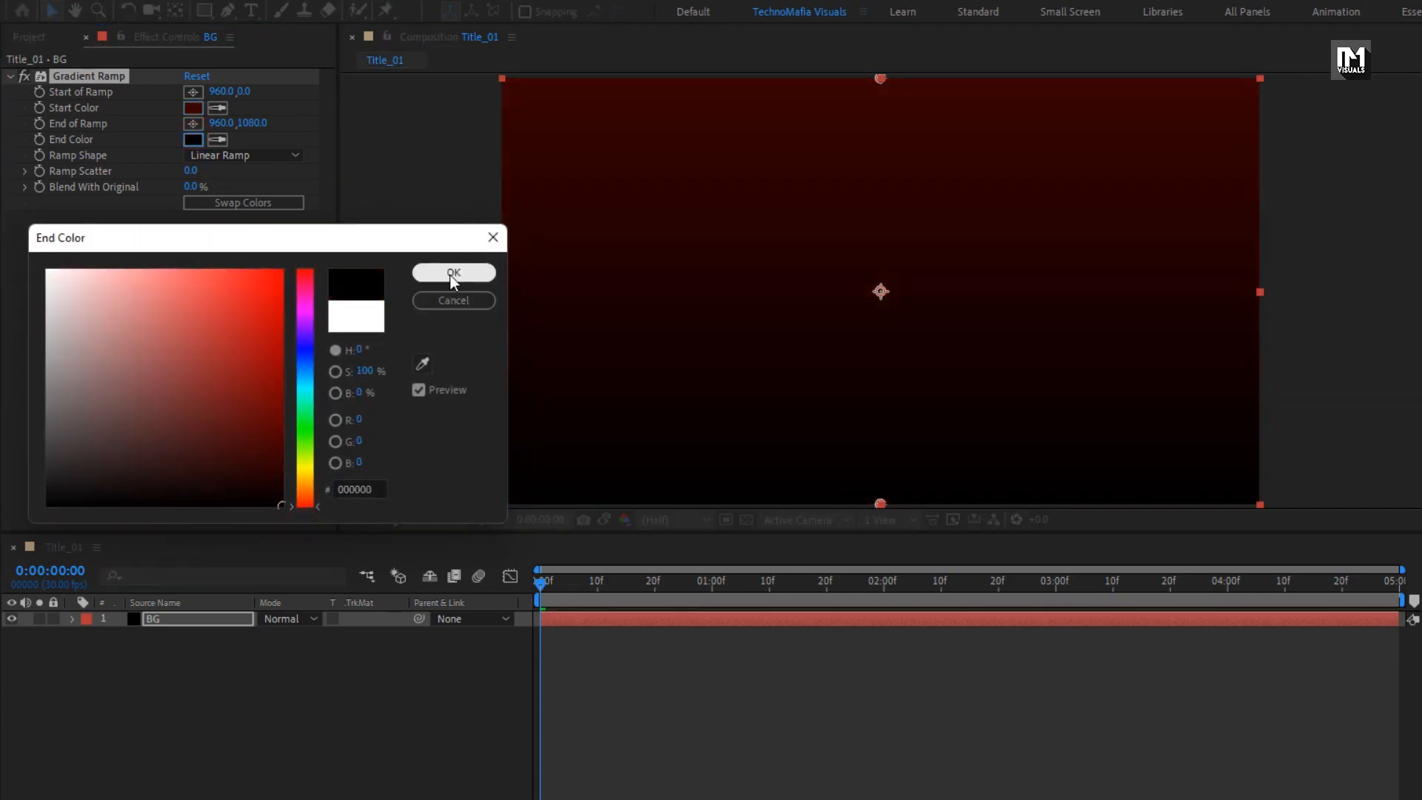
click(450, 274)
click(240, 156)
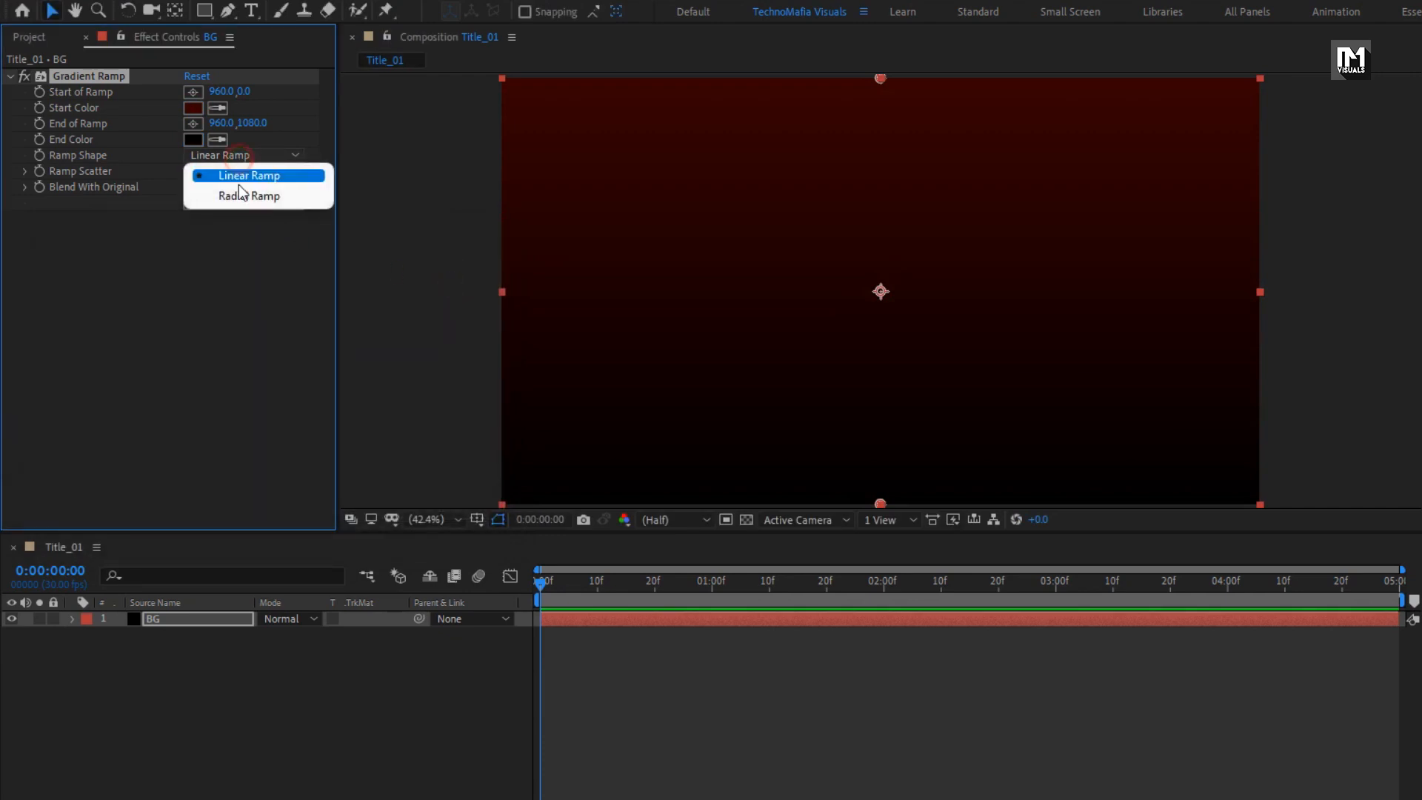
click(238, 198)
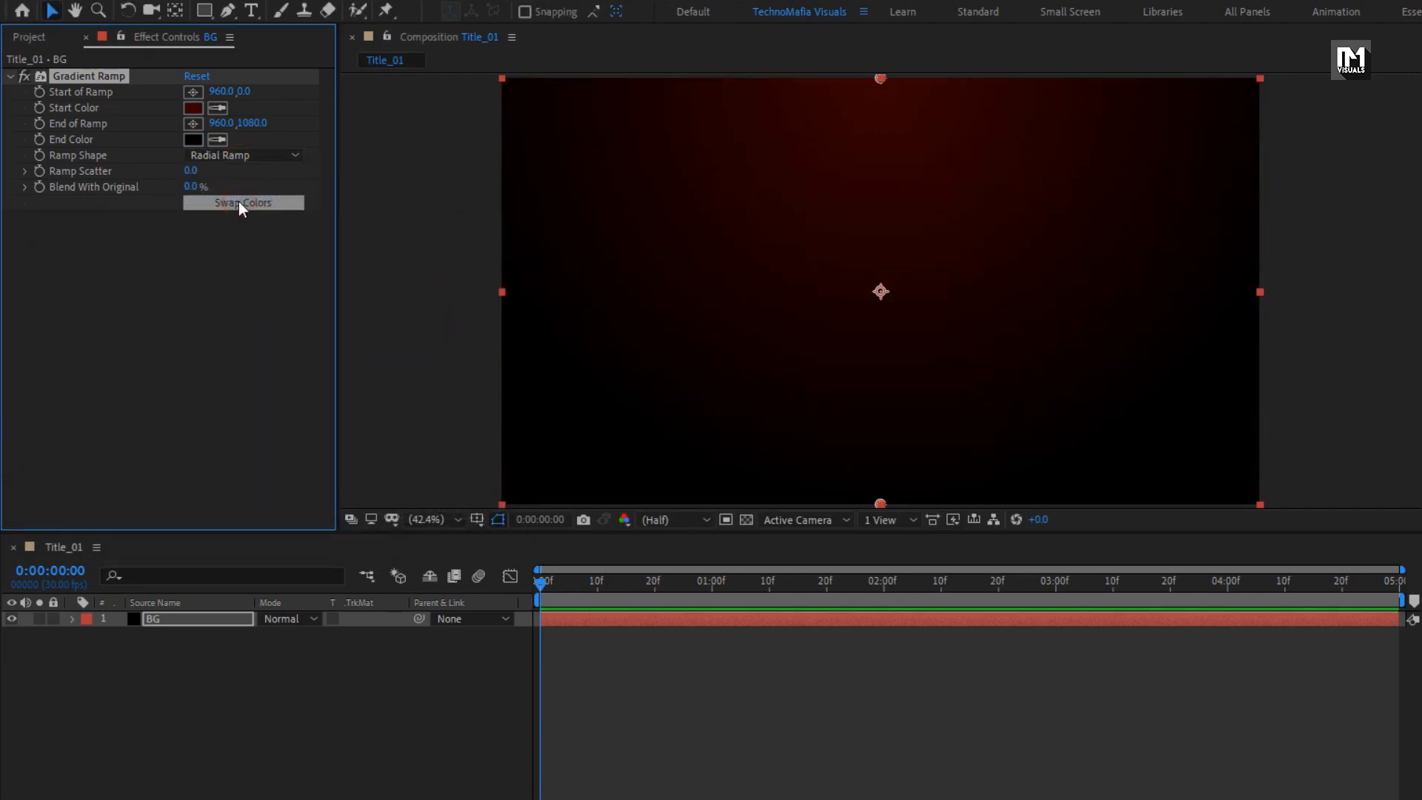
Place Grunge Texture.jpg above the BG layer and darken it slightly by lowering the RGB midtones with a Curves effect
click(29, 37)
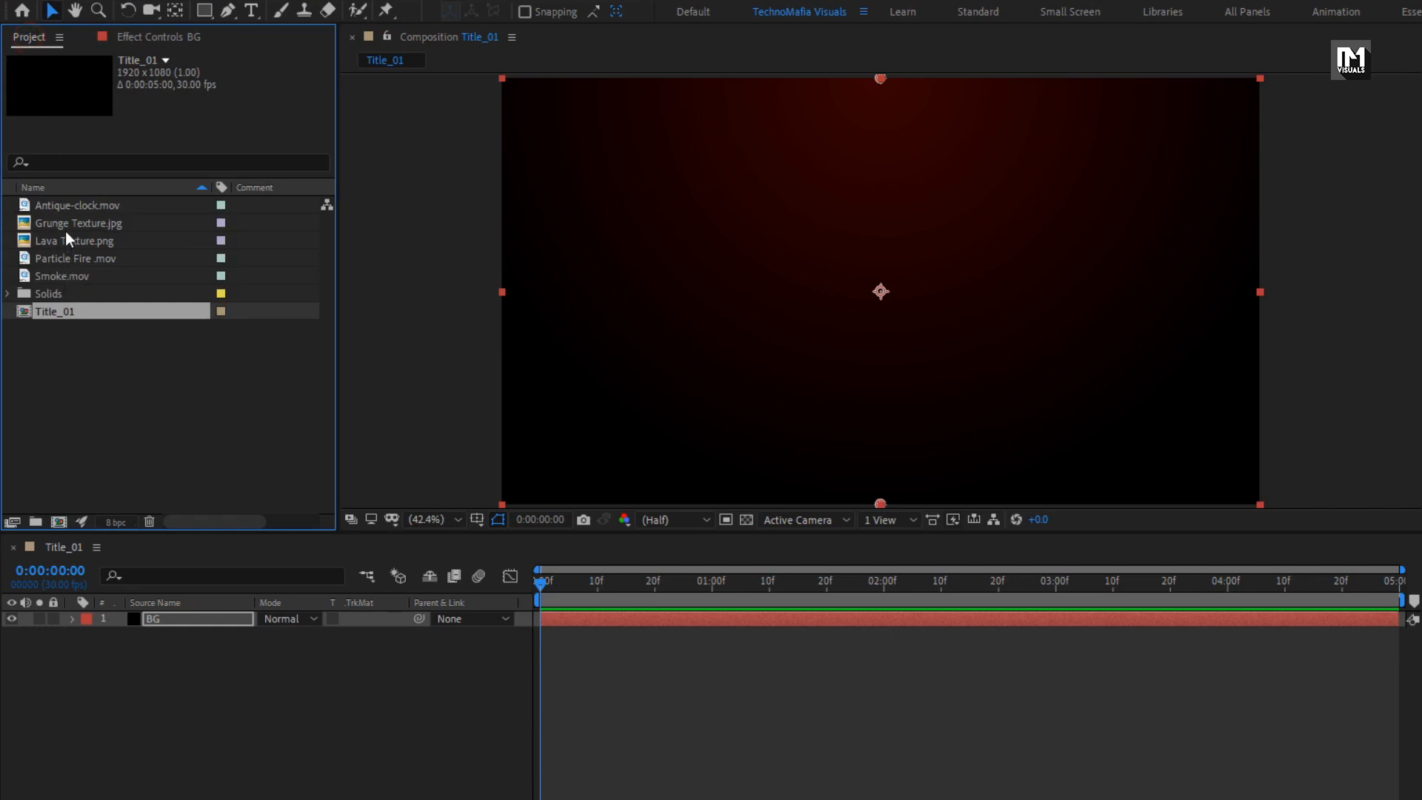
drag(65, 228, 220, 618)
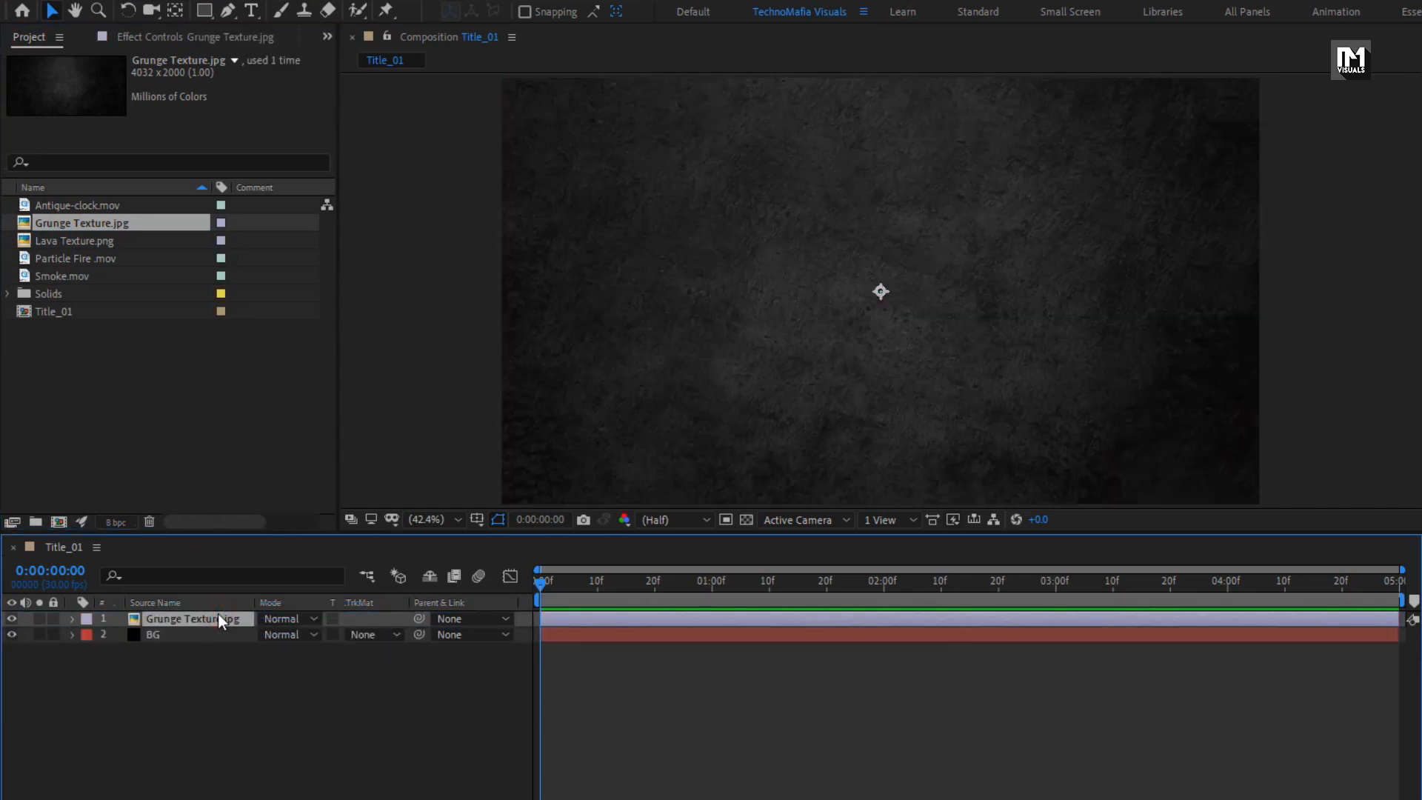
click(1212, 59)
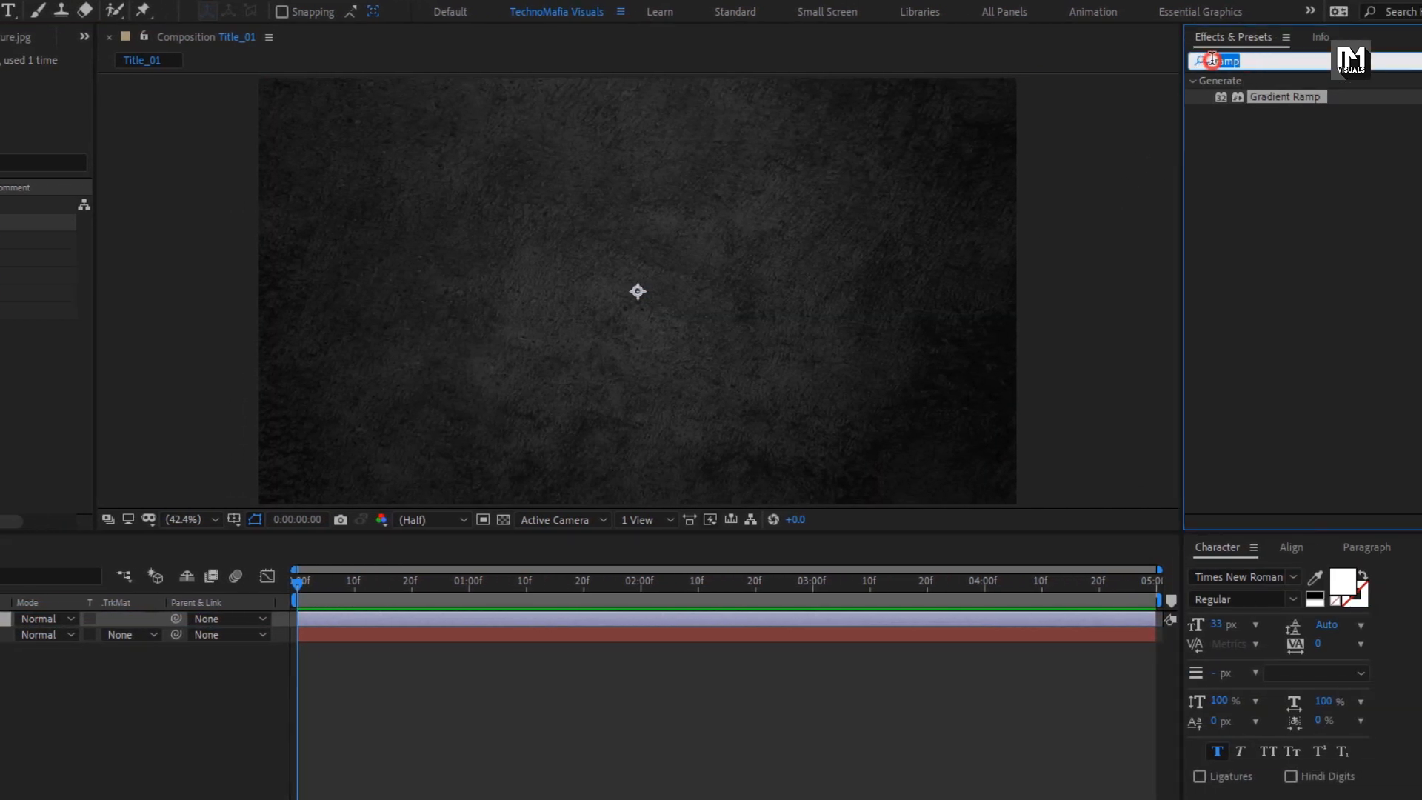
text(curves)
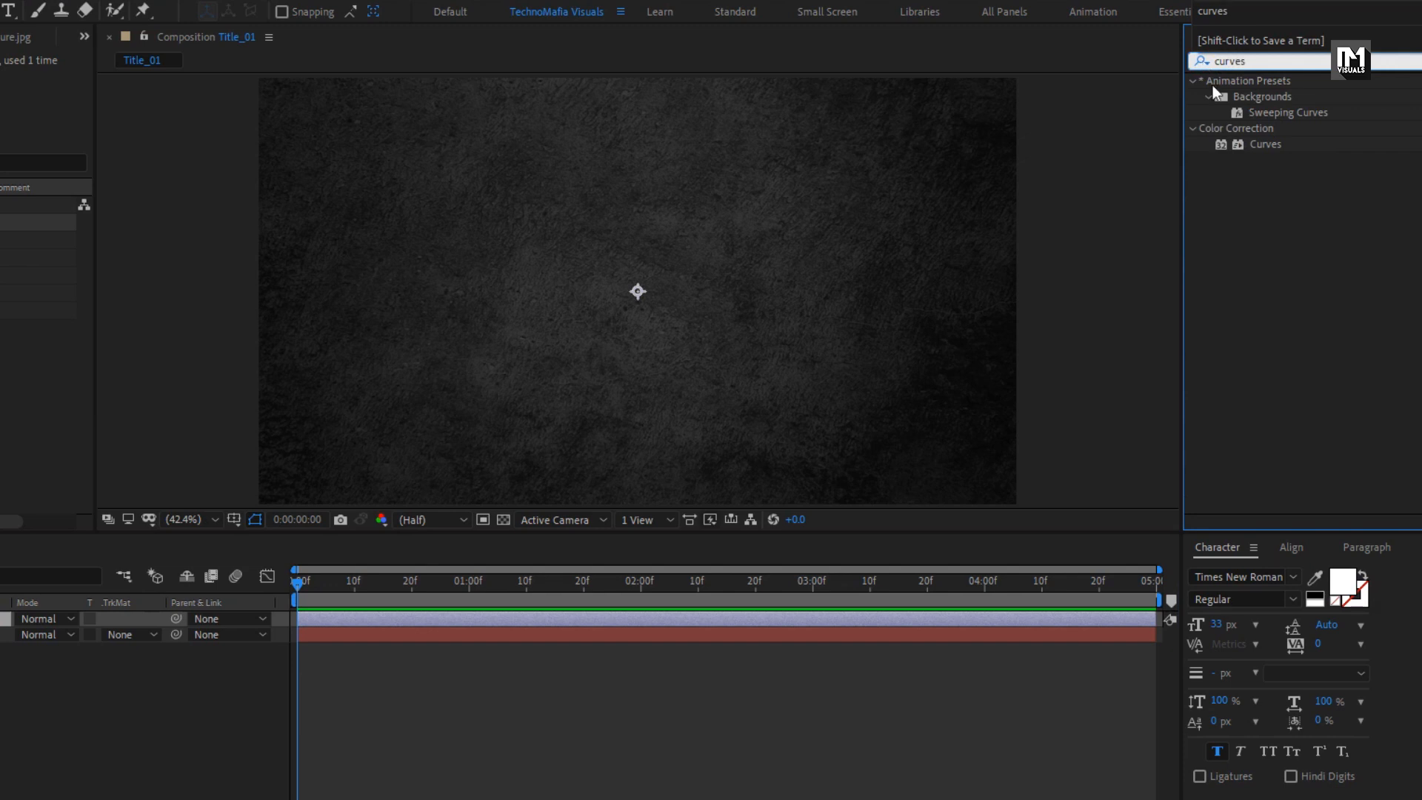
drag(1261, 144, 672, 258)
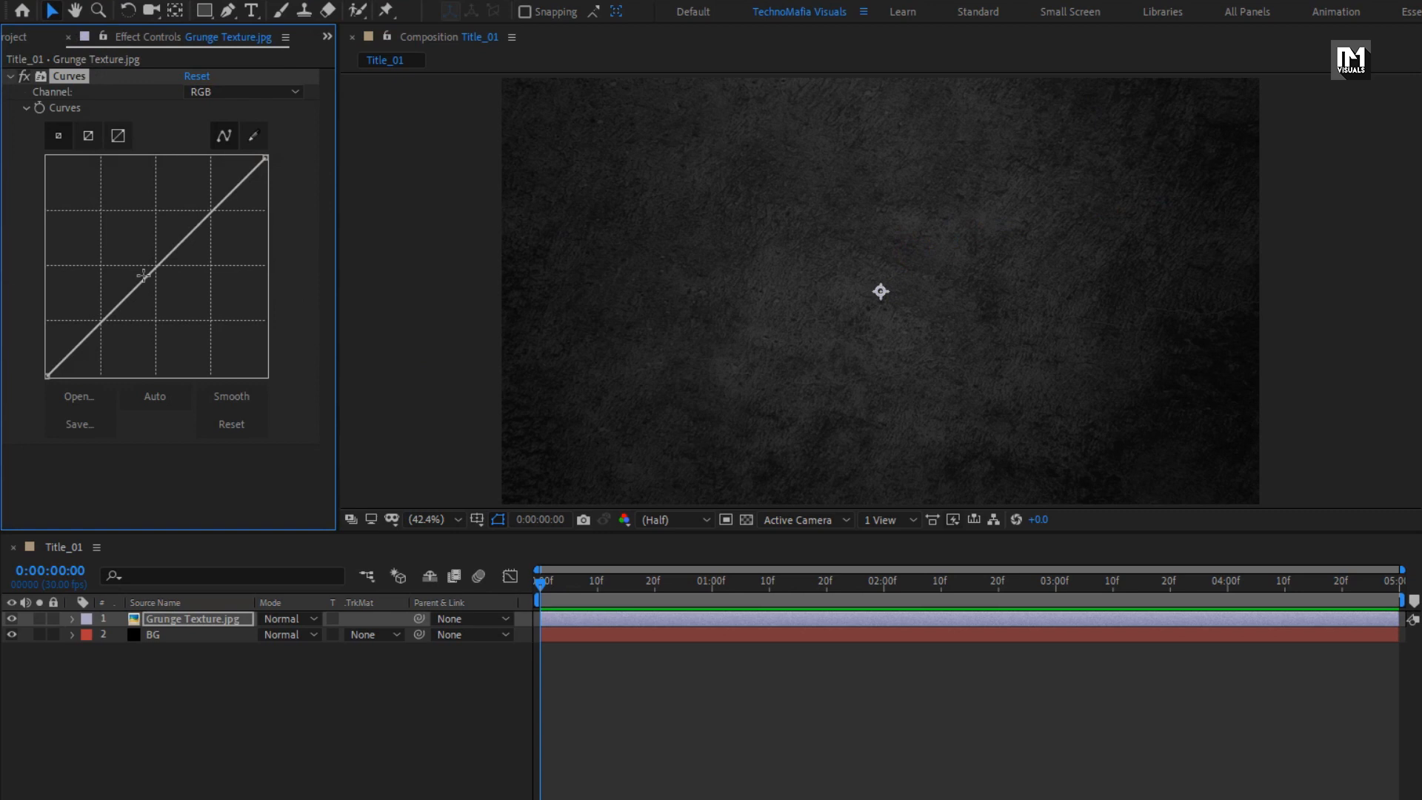
drag(143, 275, 158, 285)
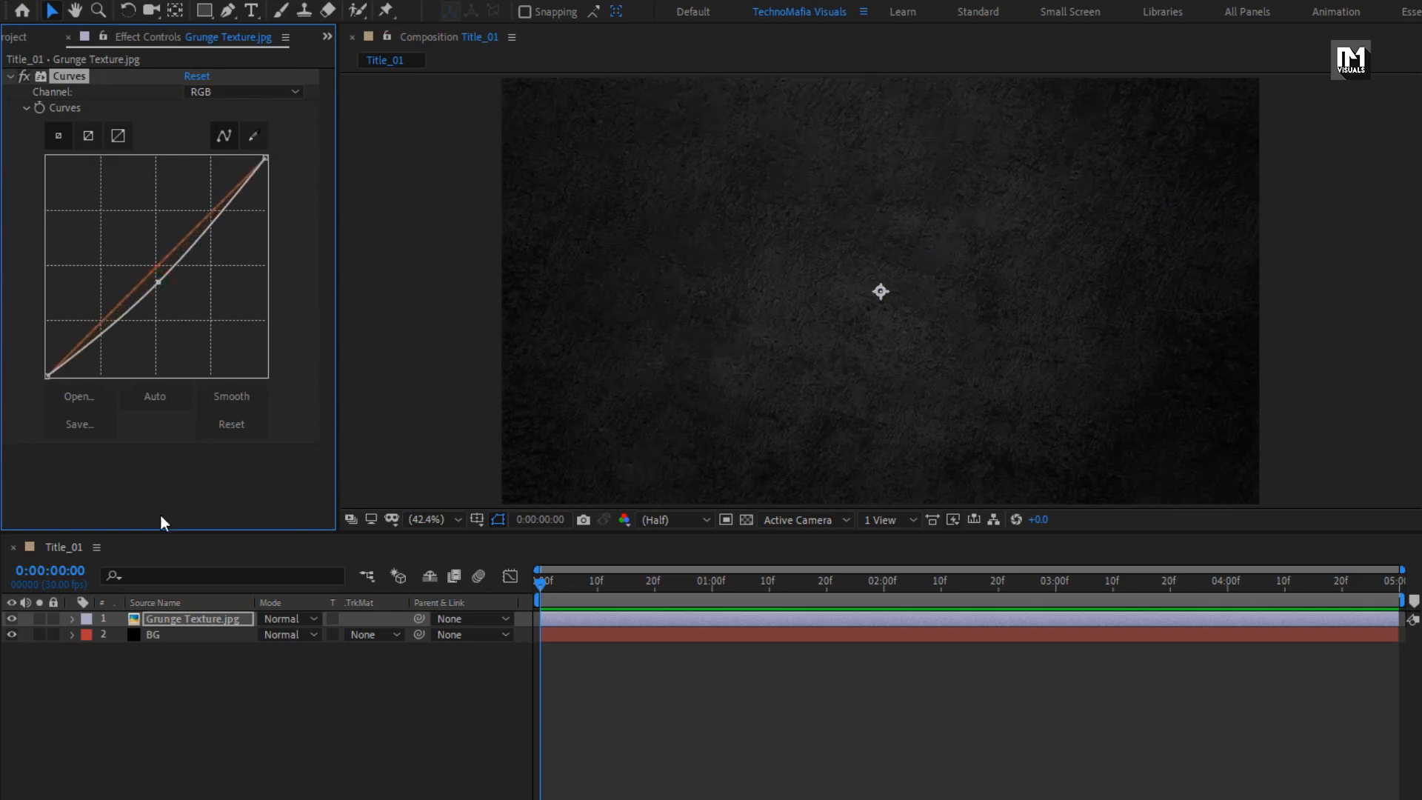
Set the Grunge Texture layer's blending mode to Luminosity and scale it down to 55%
click(273, 621)
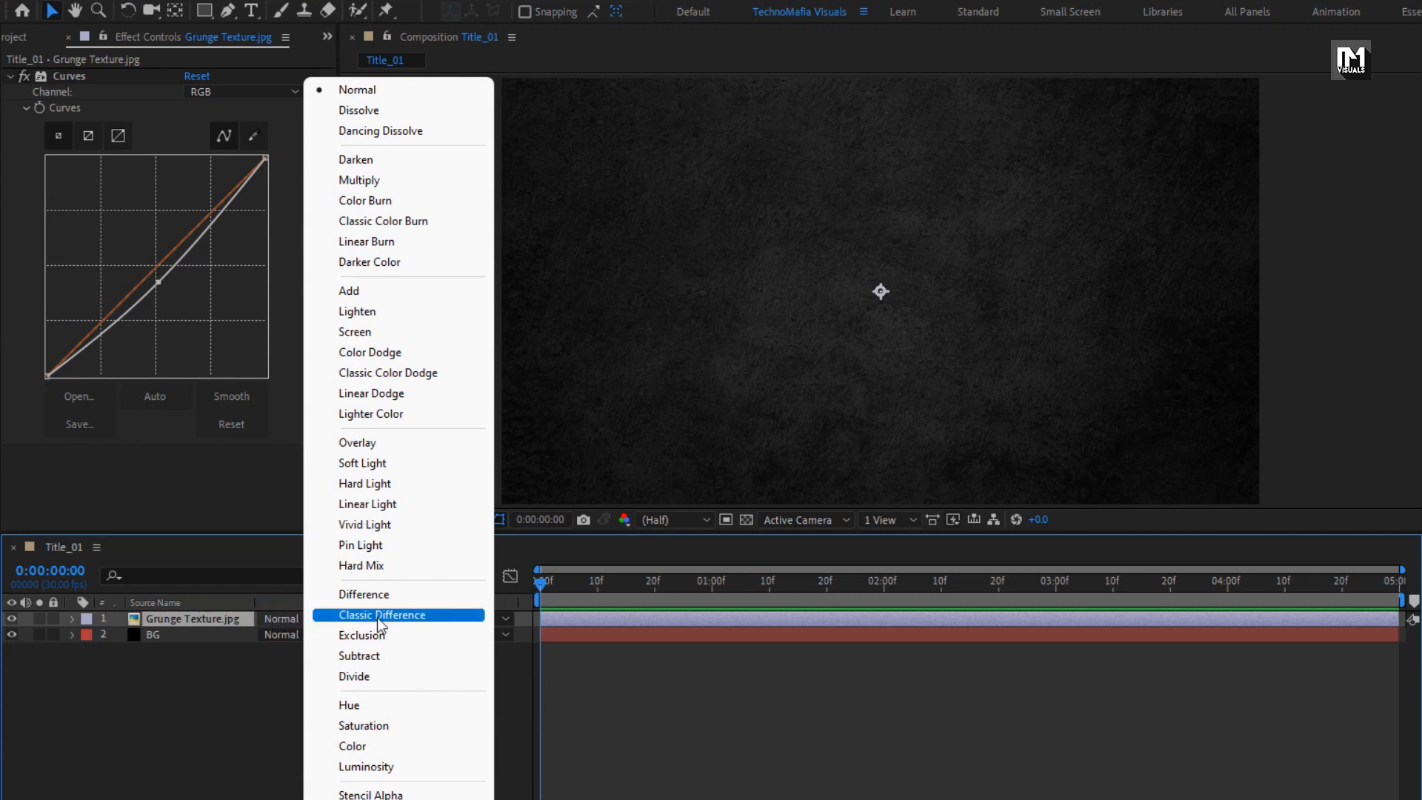
click(387, 767)
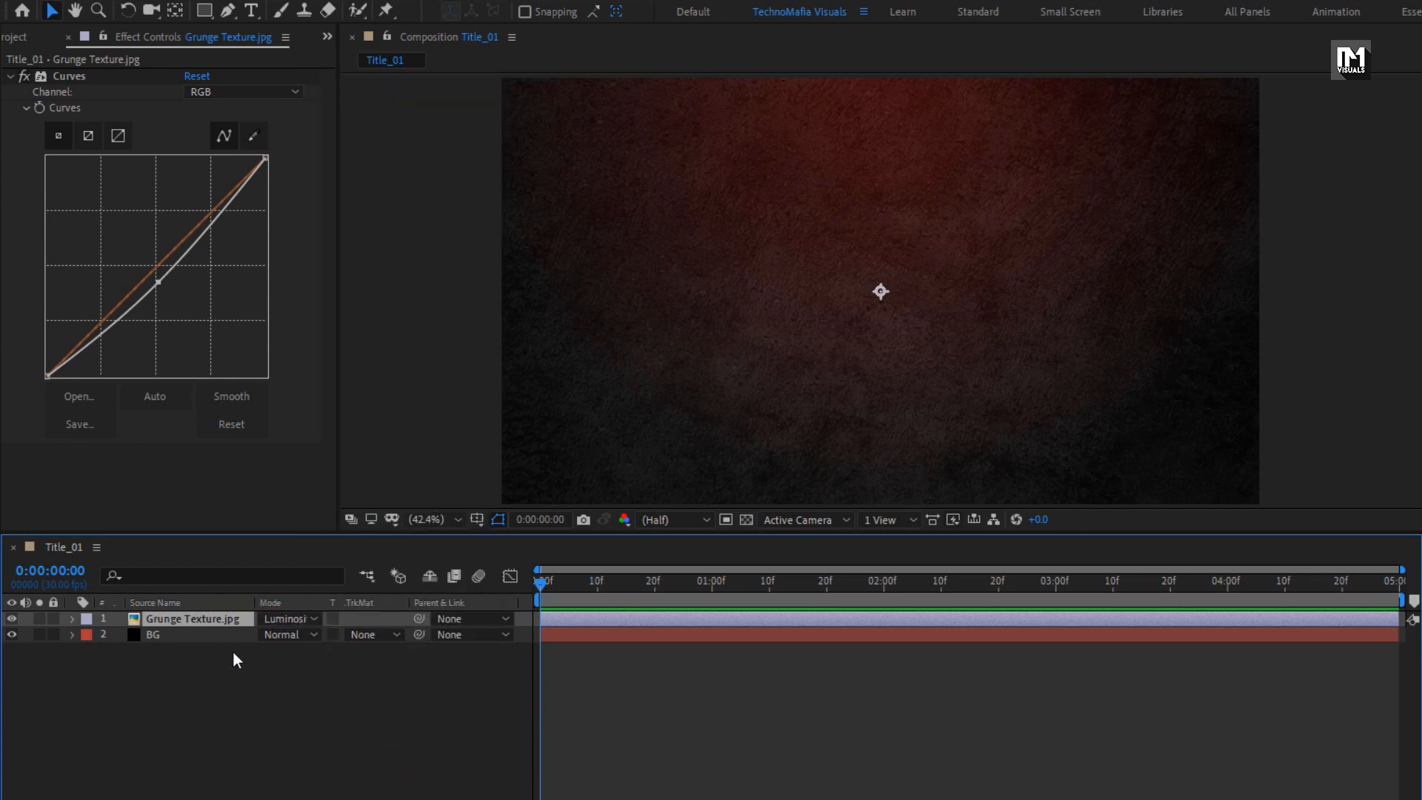
click(216, 624)
key(s)
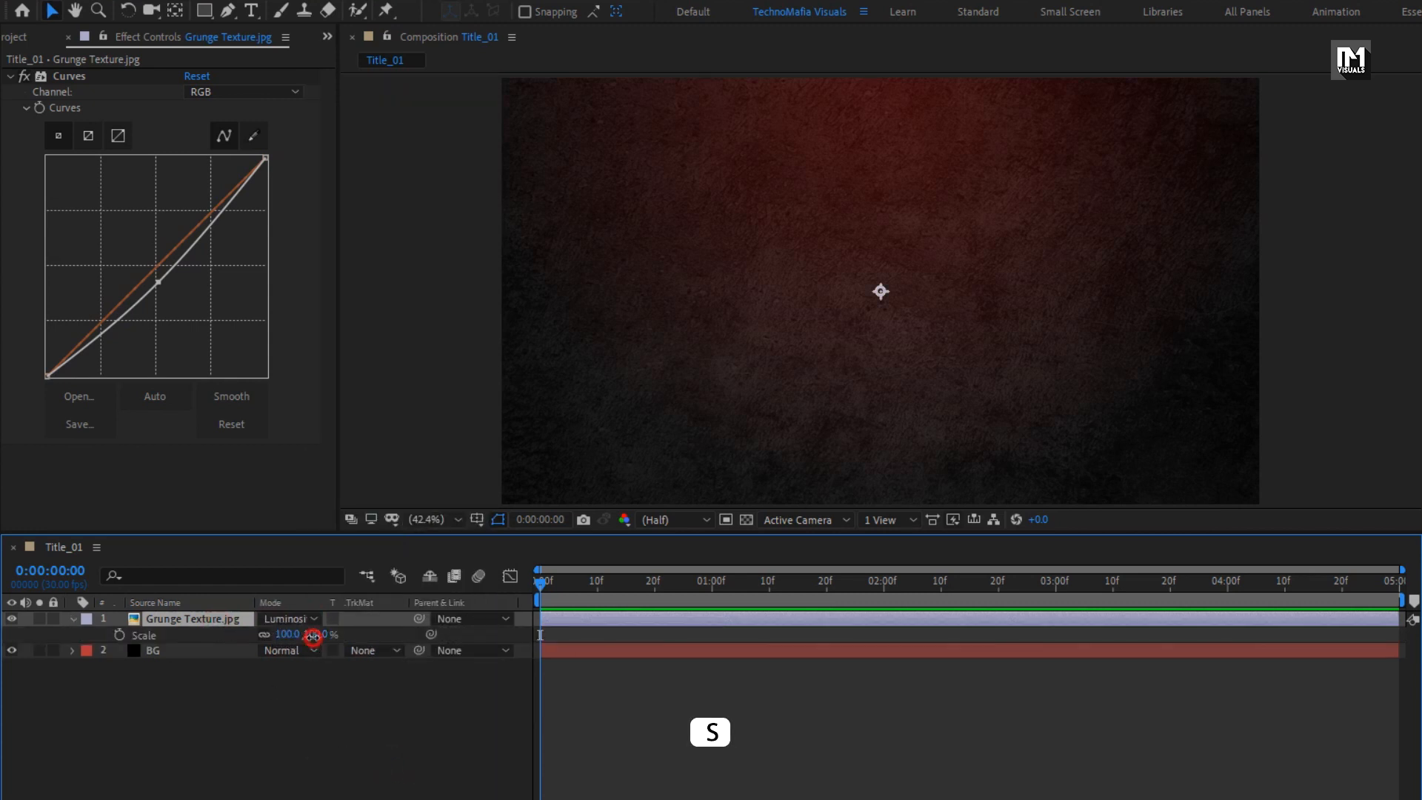
drag(313, 635, 271, 636)
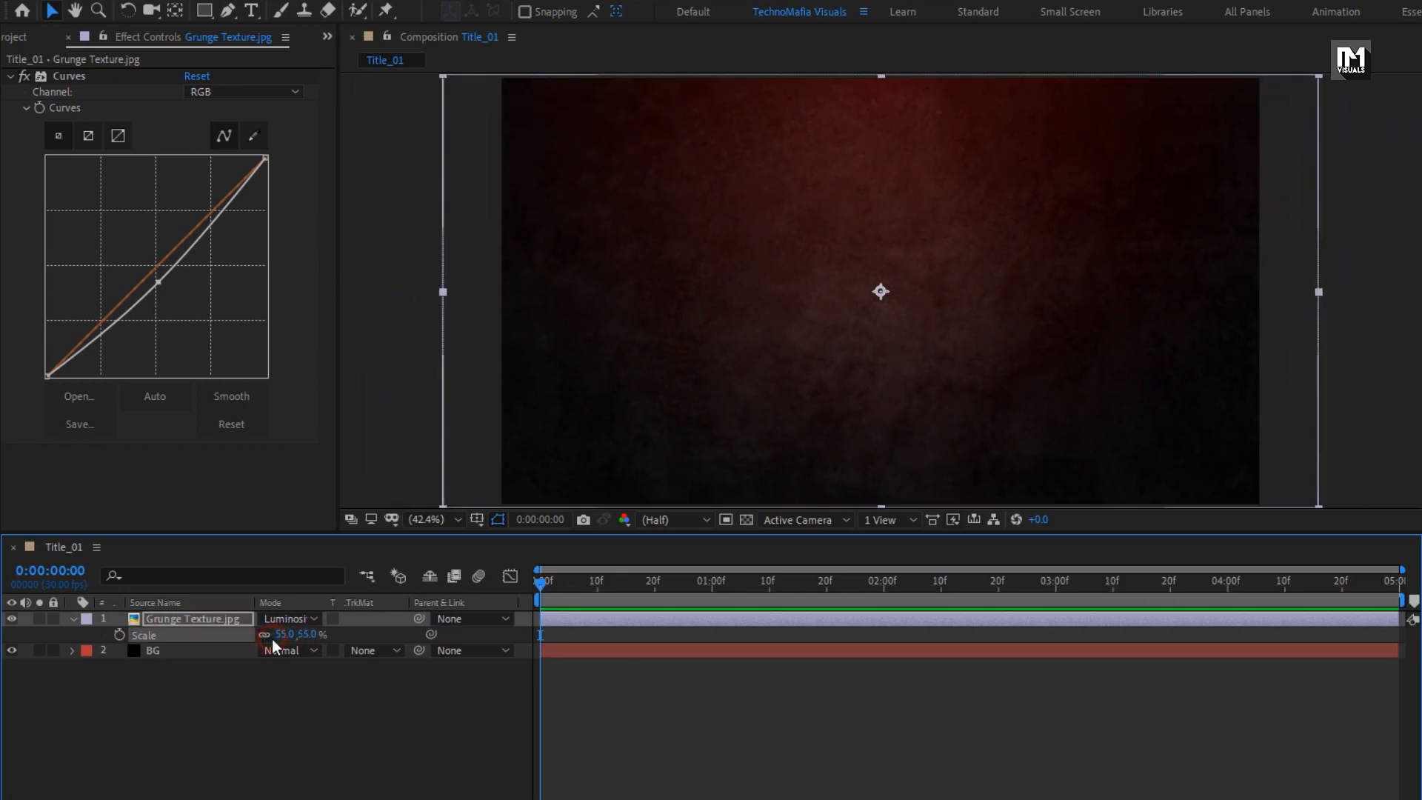
click(73, 619)
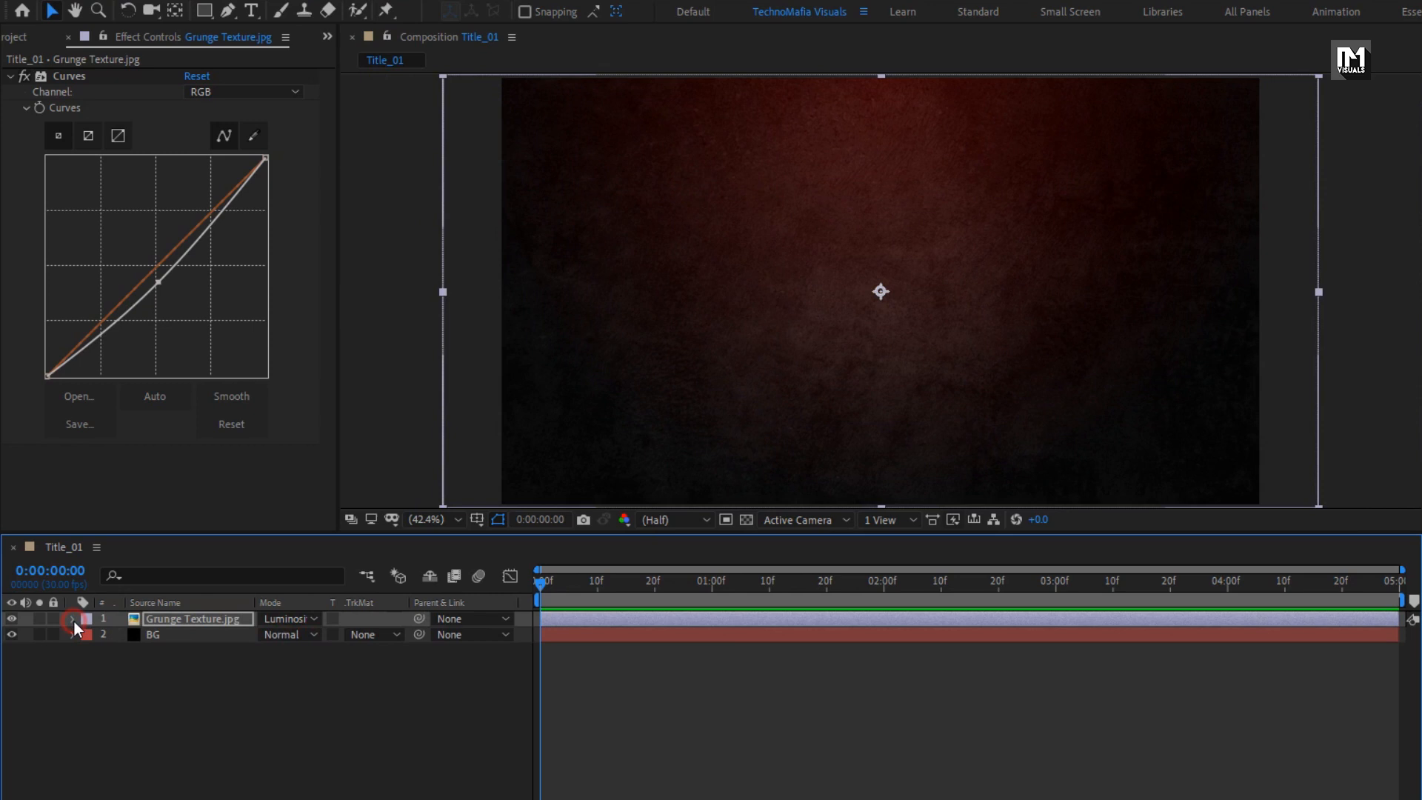
click(151, 677)
Place Antique-clock.mov as the uppermost layer and set its blending mode to Add
click(18, 37)
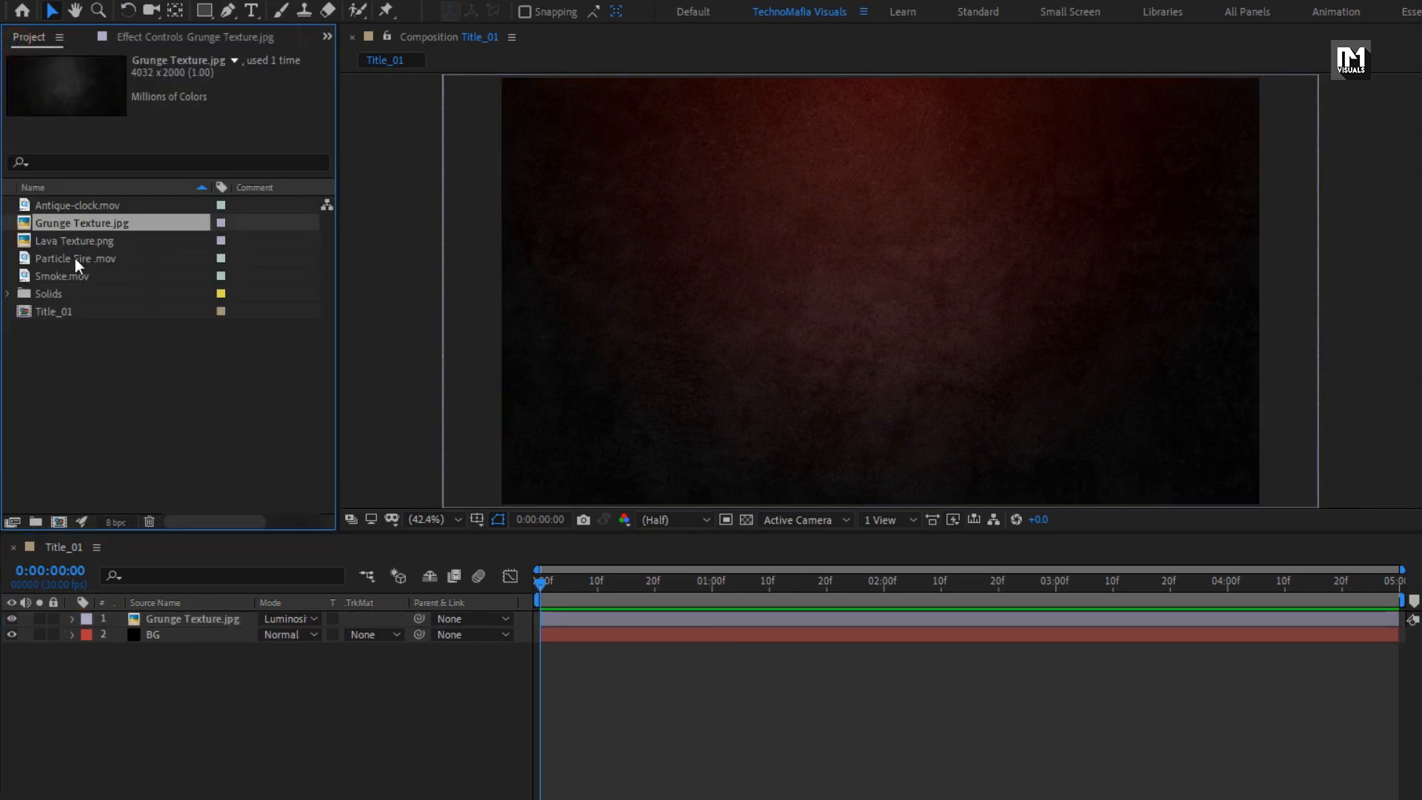
click(74, 211)
drag(68, 210, 202, 620)
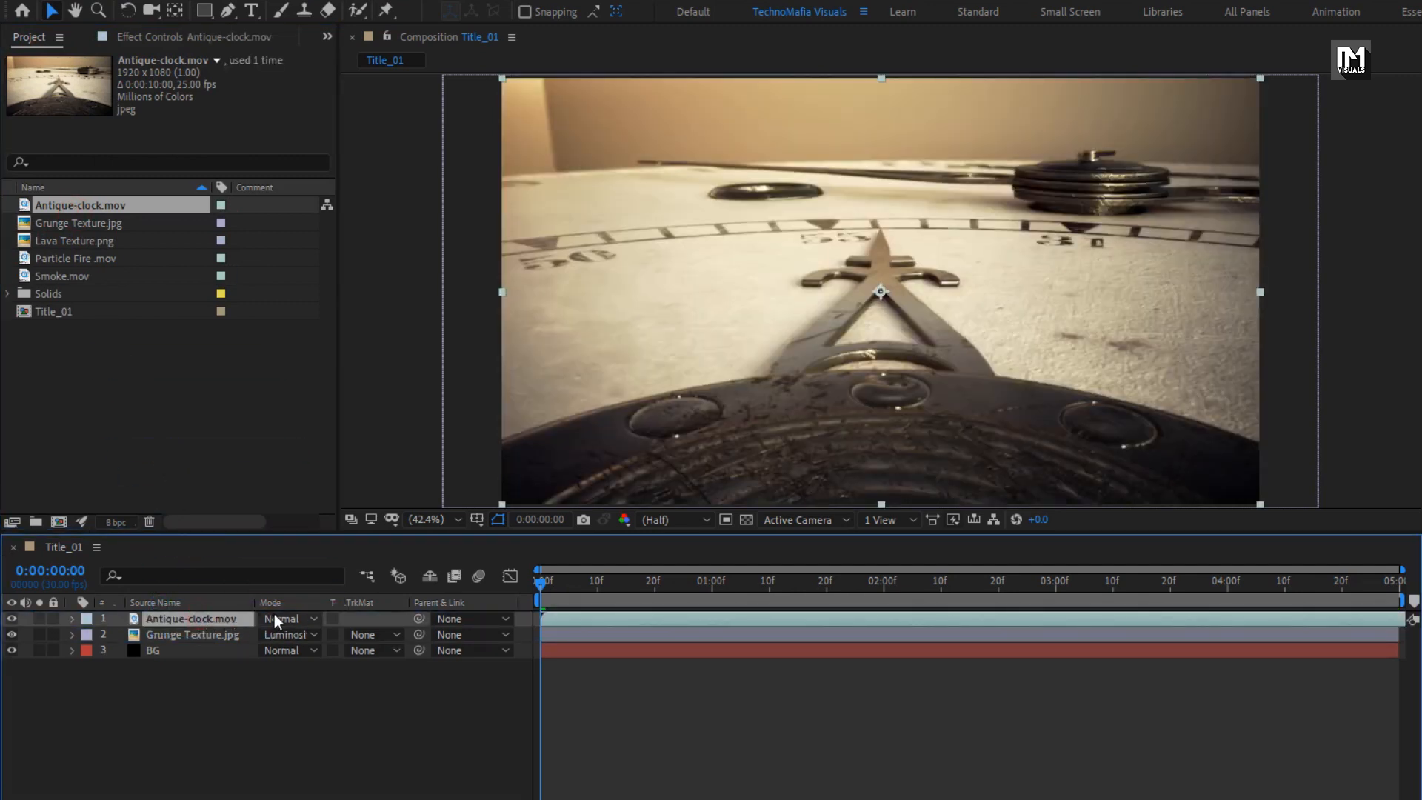
click(274, 618)
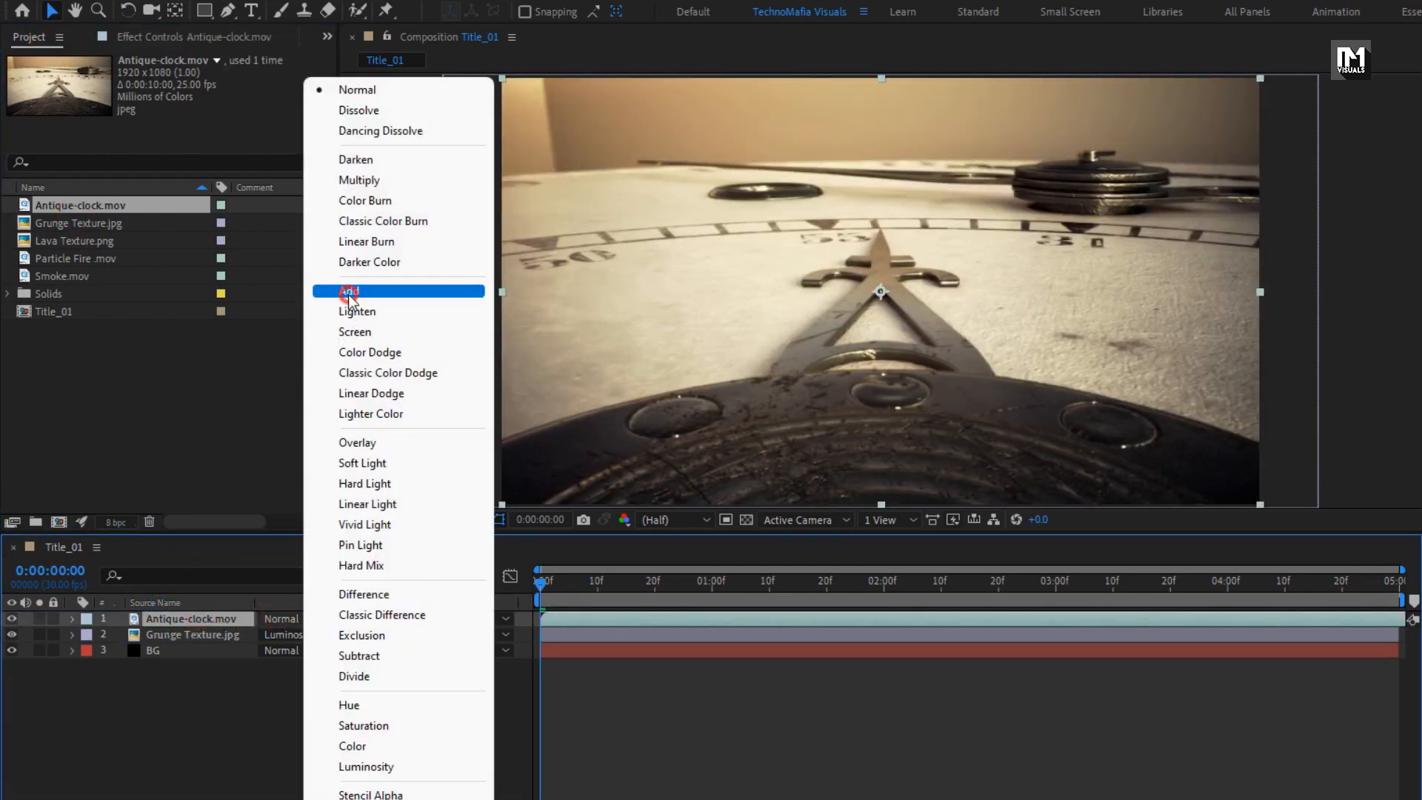
click(348, 291)
Lower the Antique-clock.mov layer's opacity to 30%
key(t)
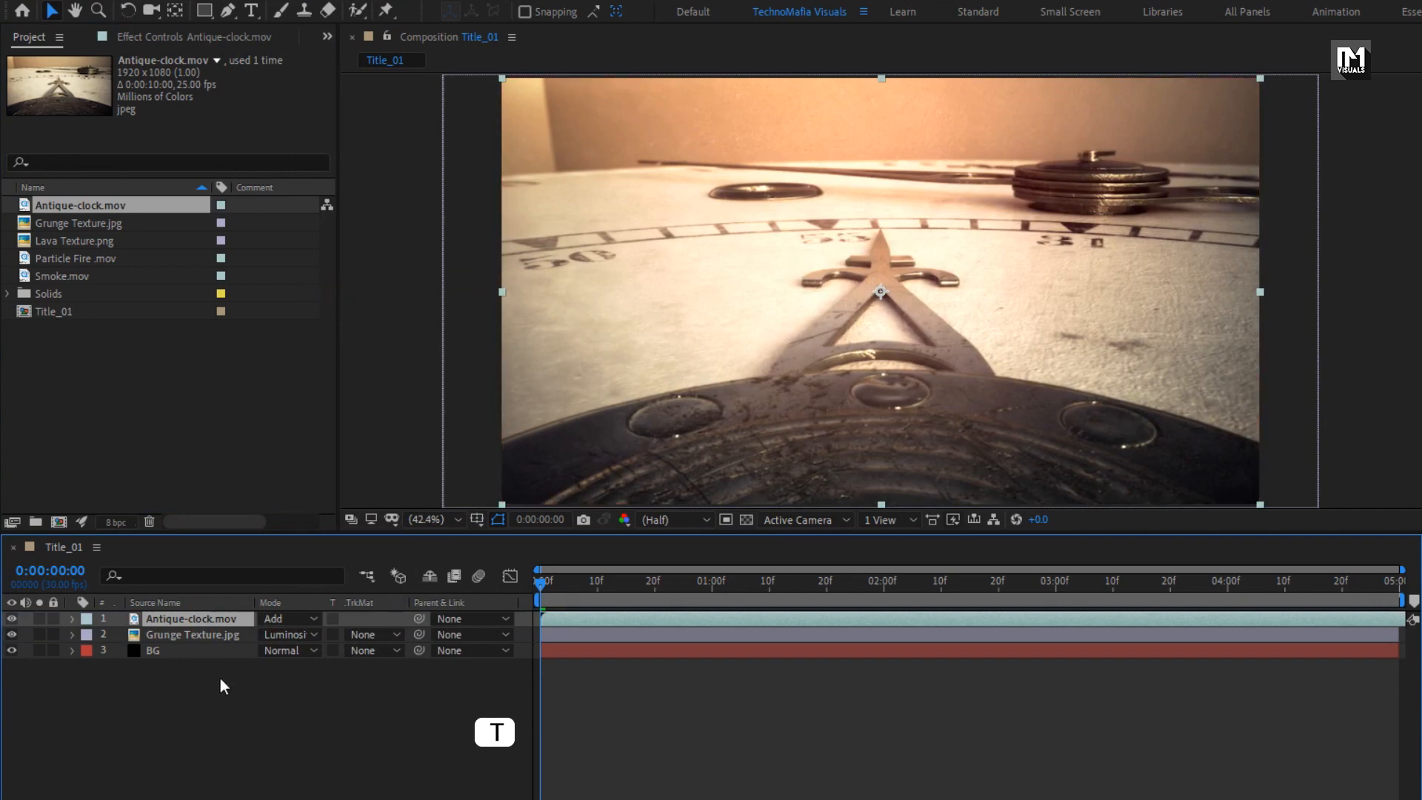
key(t)
click(266, 635)
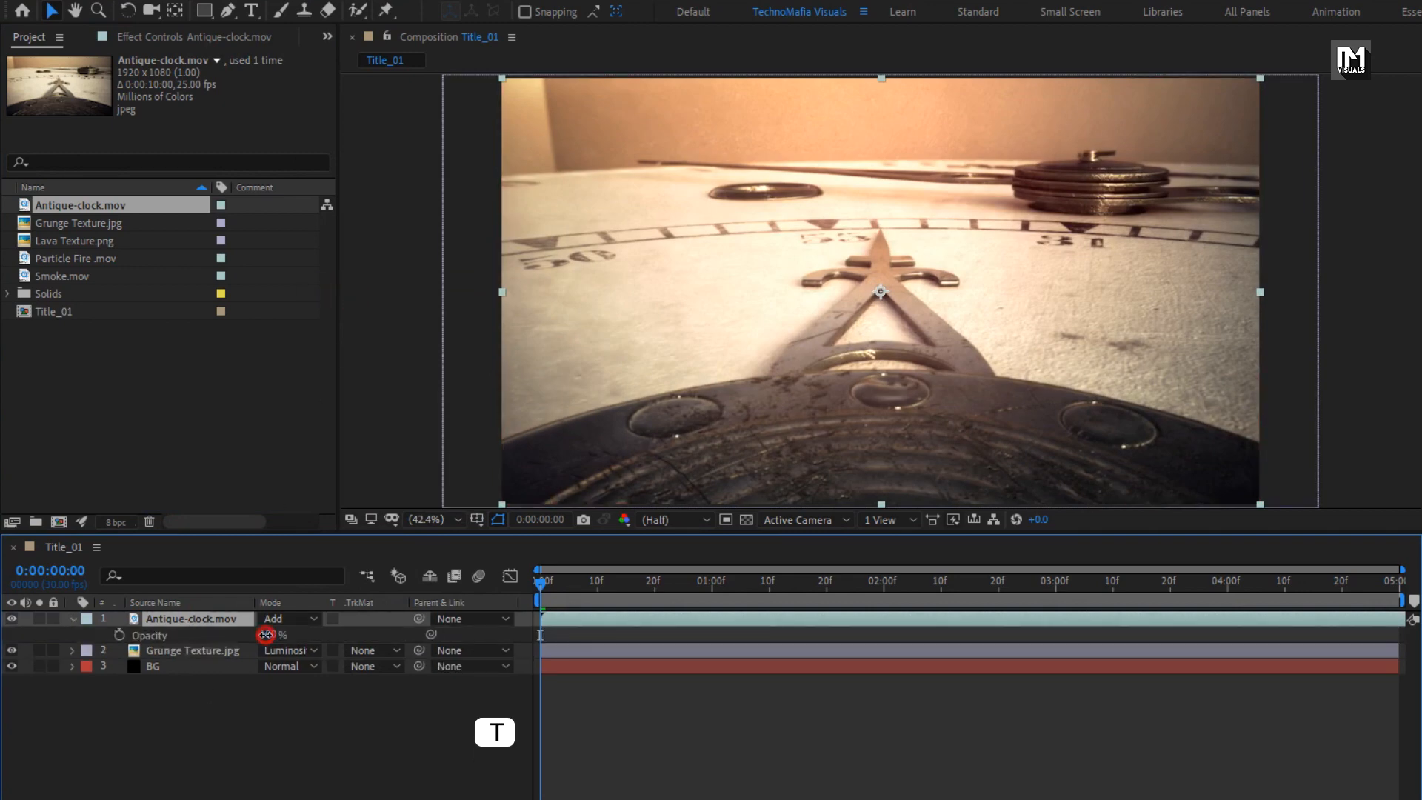
drag(265, 635, 208, 639)
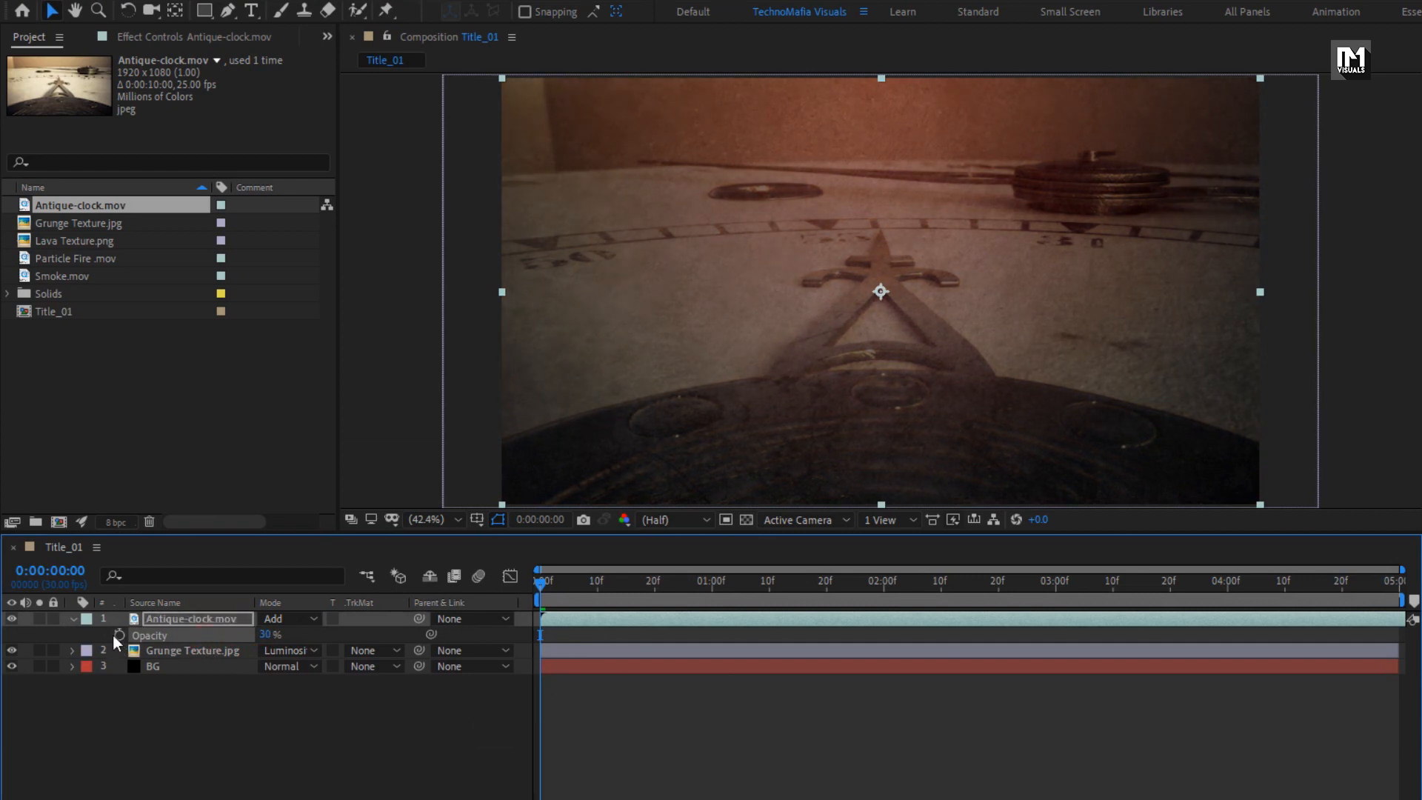
click(71, 621)
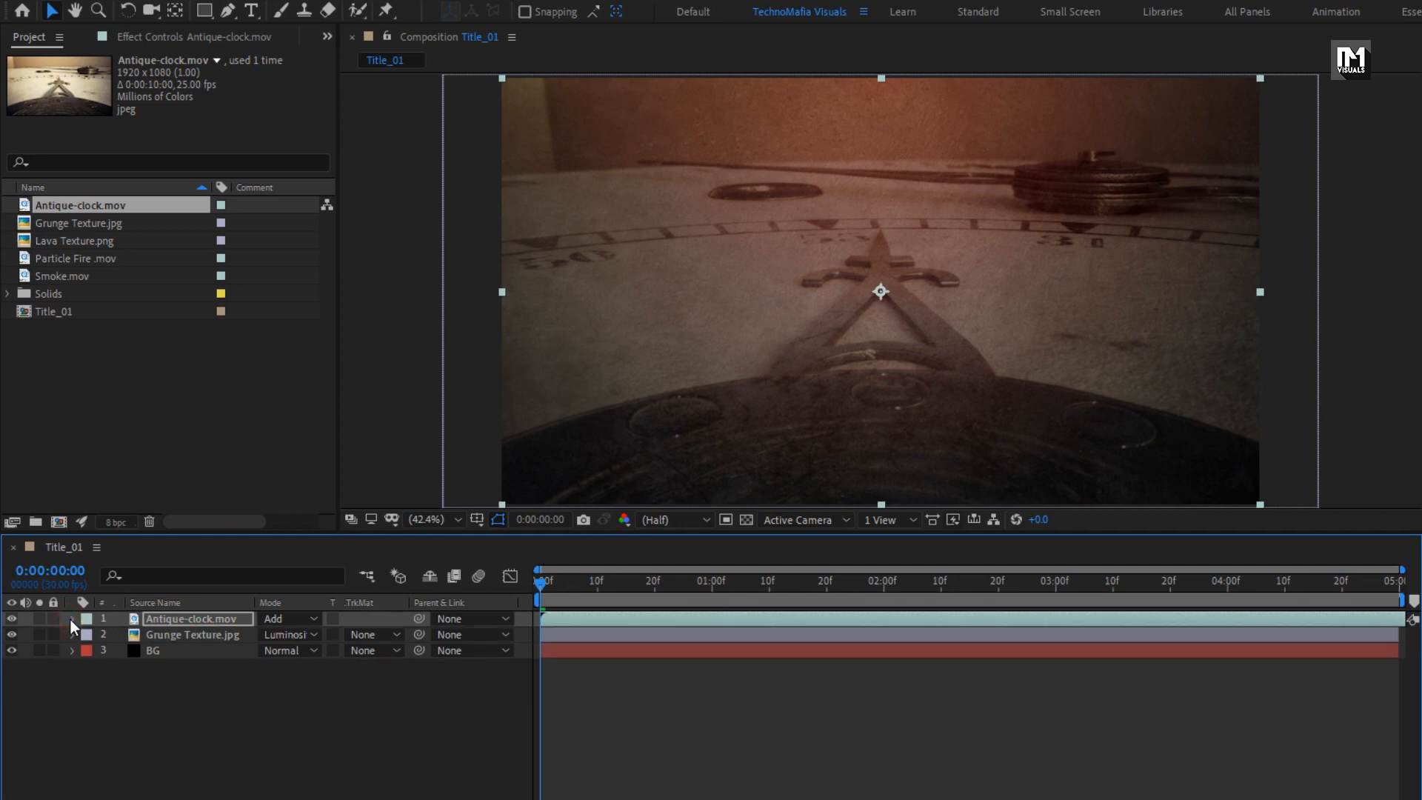
Place Particle Fire .mov as the uppermost layer and set its blending mode to Lighten
drag(78, 260, 219, 616)
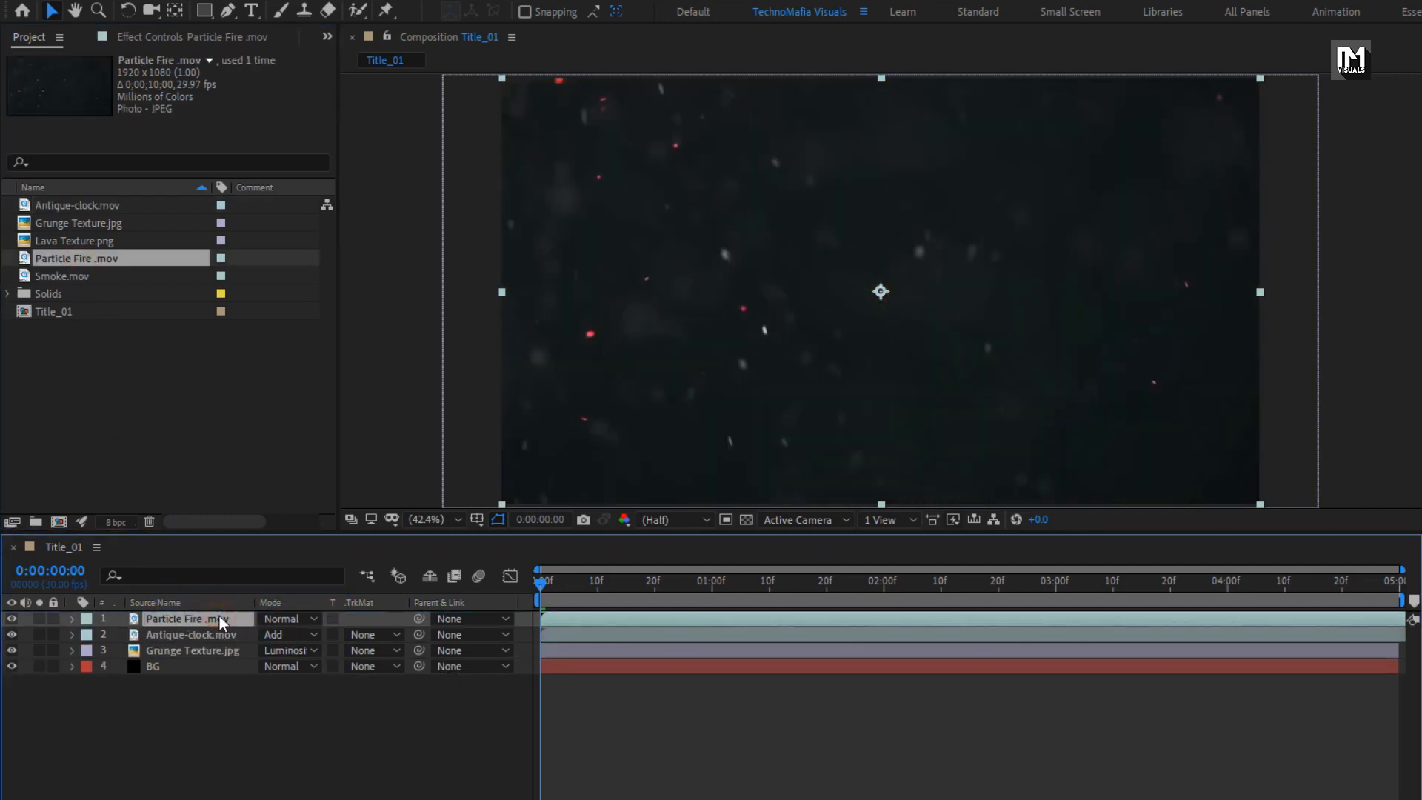
click(280, 619)
click(348, 311)
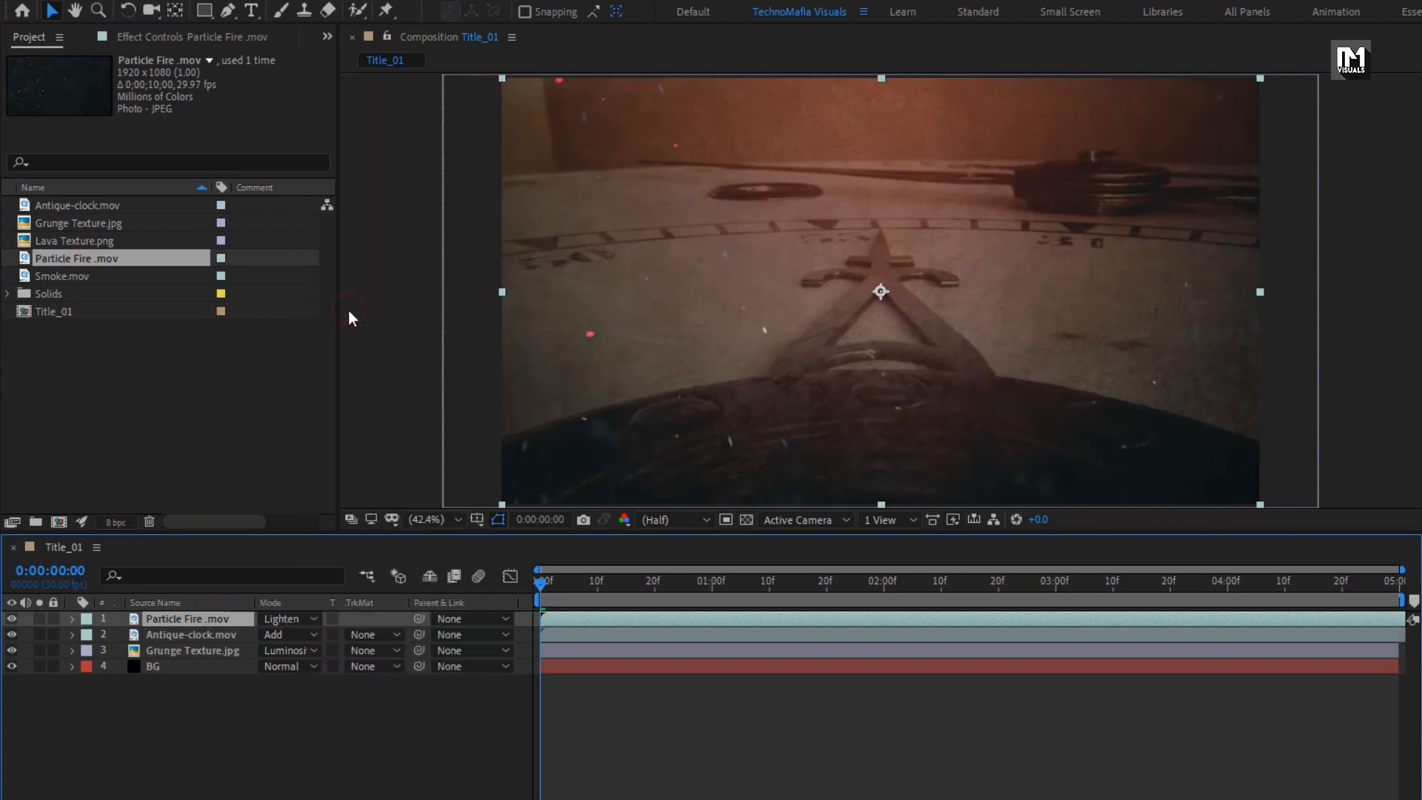
Place Smoke.mov above the Particle Fire layer and set its blending mode to Add
drag(81, 278, 209, 615)
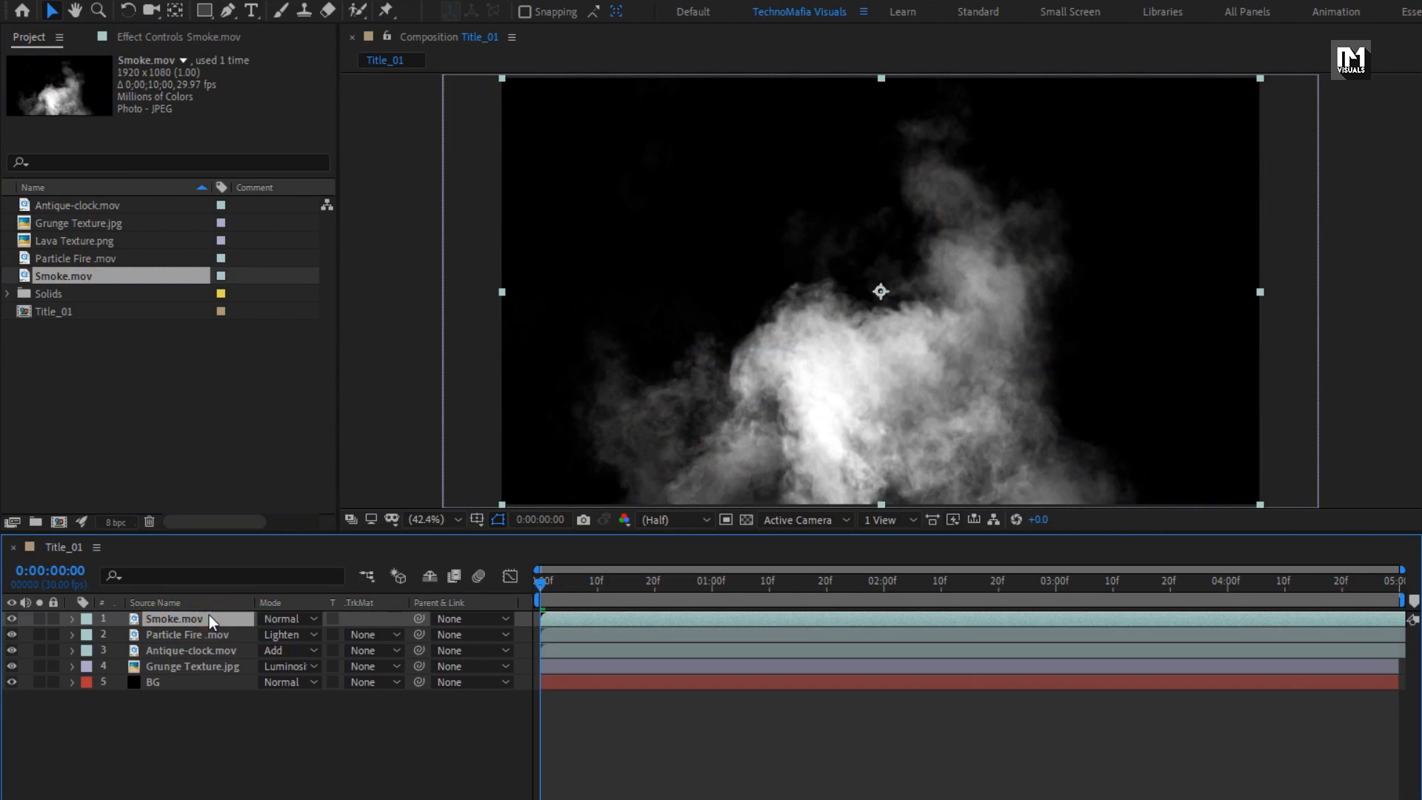
click(274, 618)
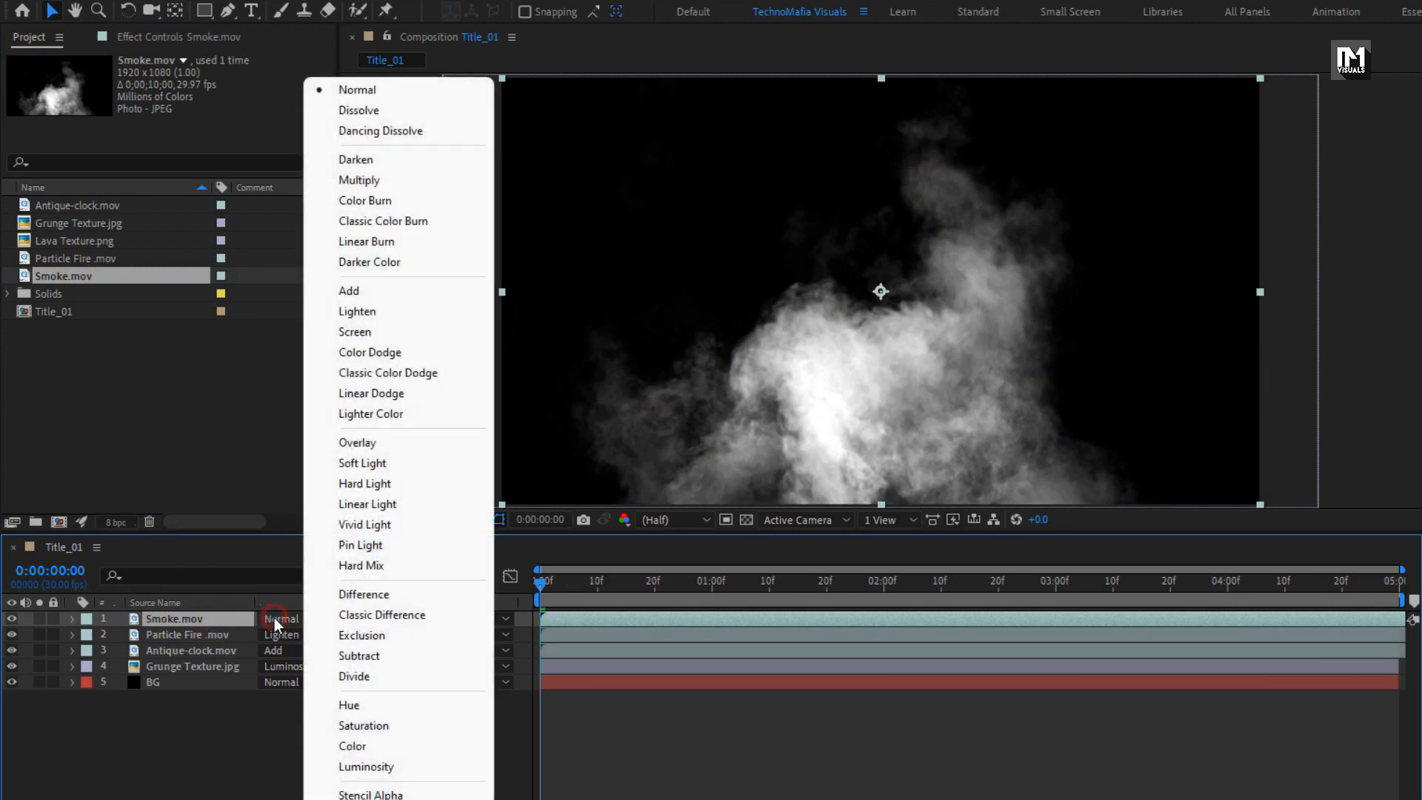
click(348, 289)
Set the Smoke.mov layer's opacity to 50%
key(t)
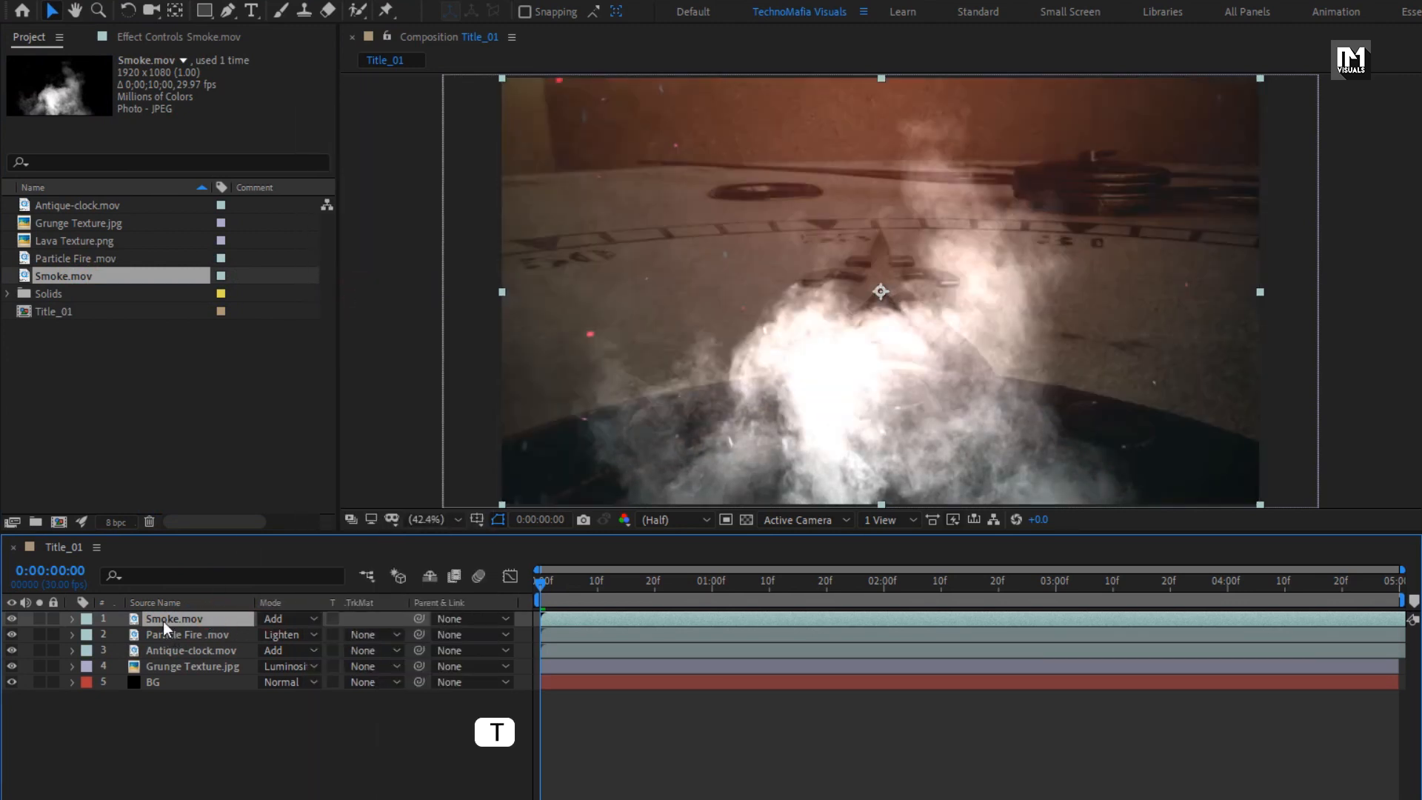
click(268, 635)
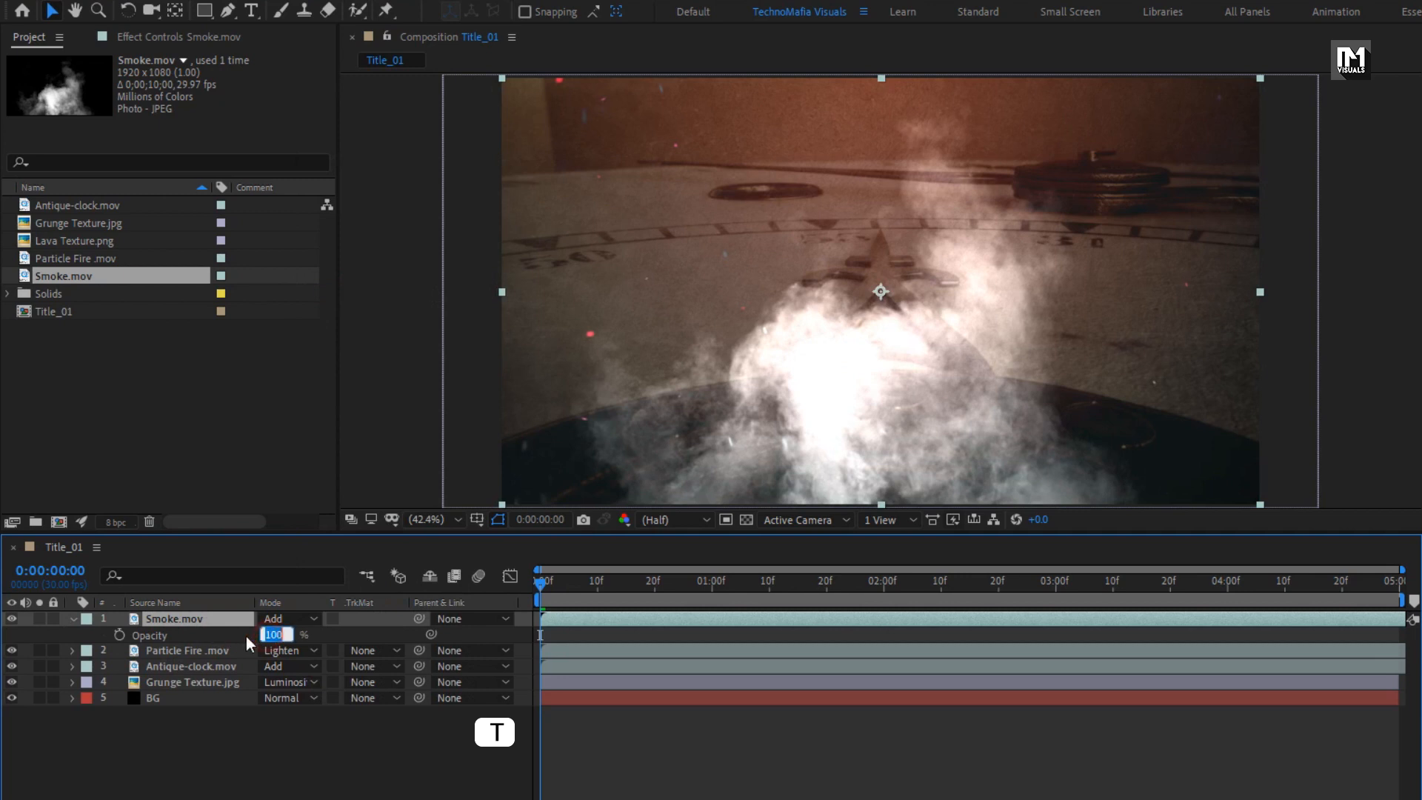
text(50)
key(Return)
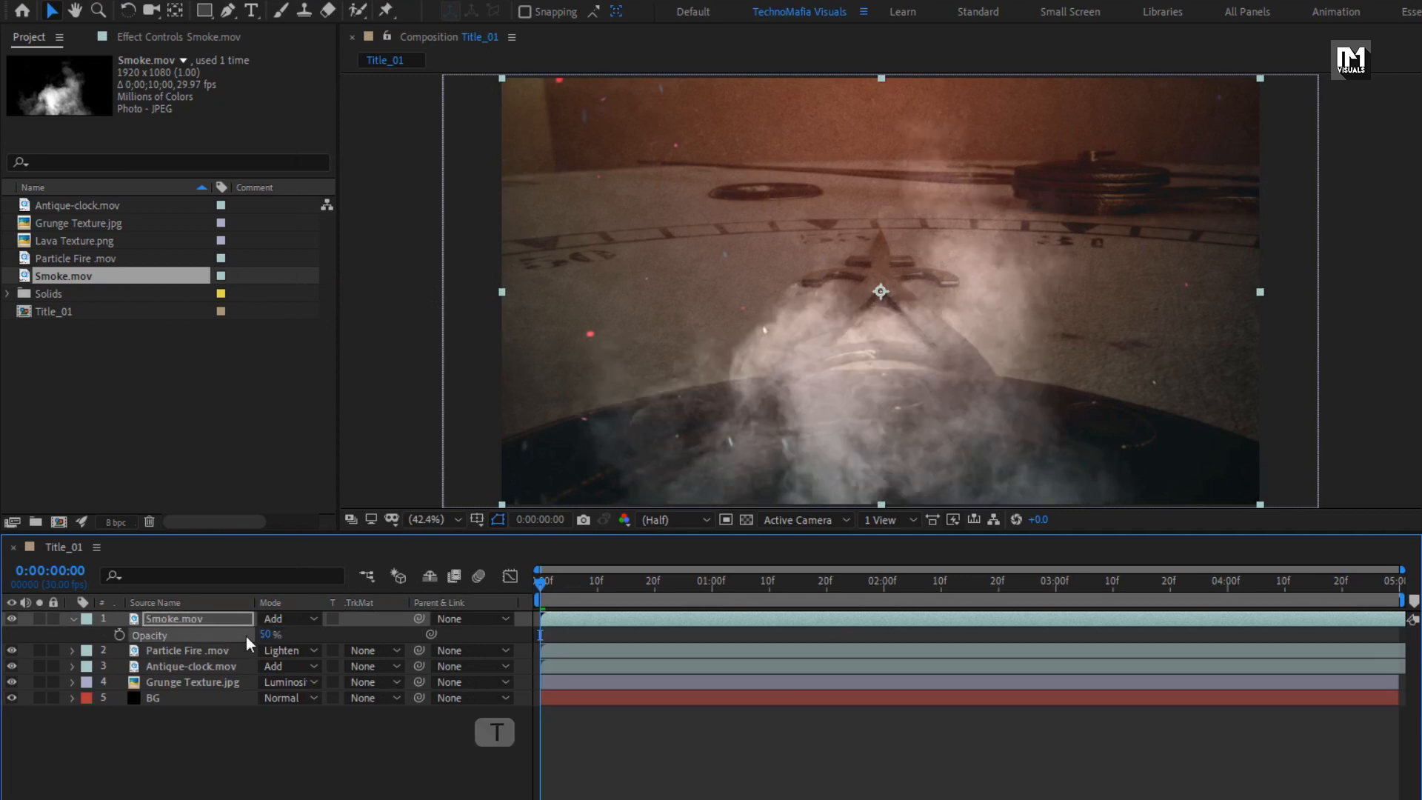
click(72, 618)
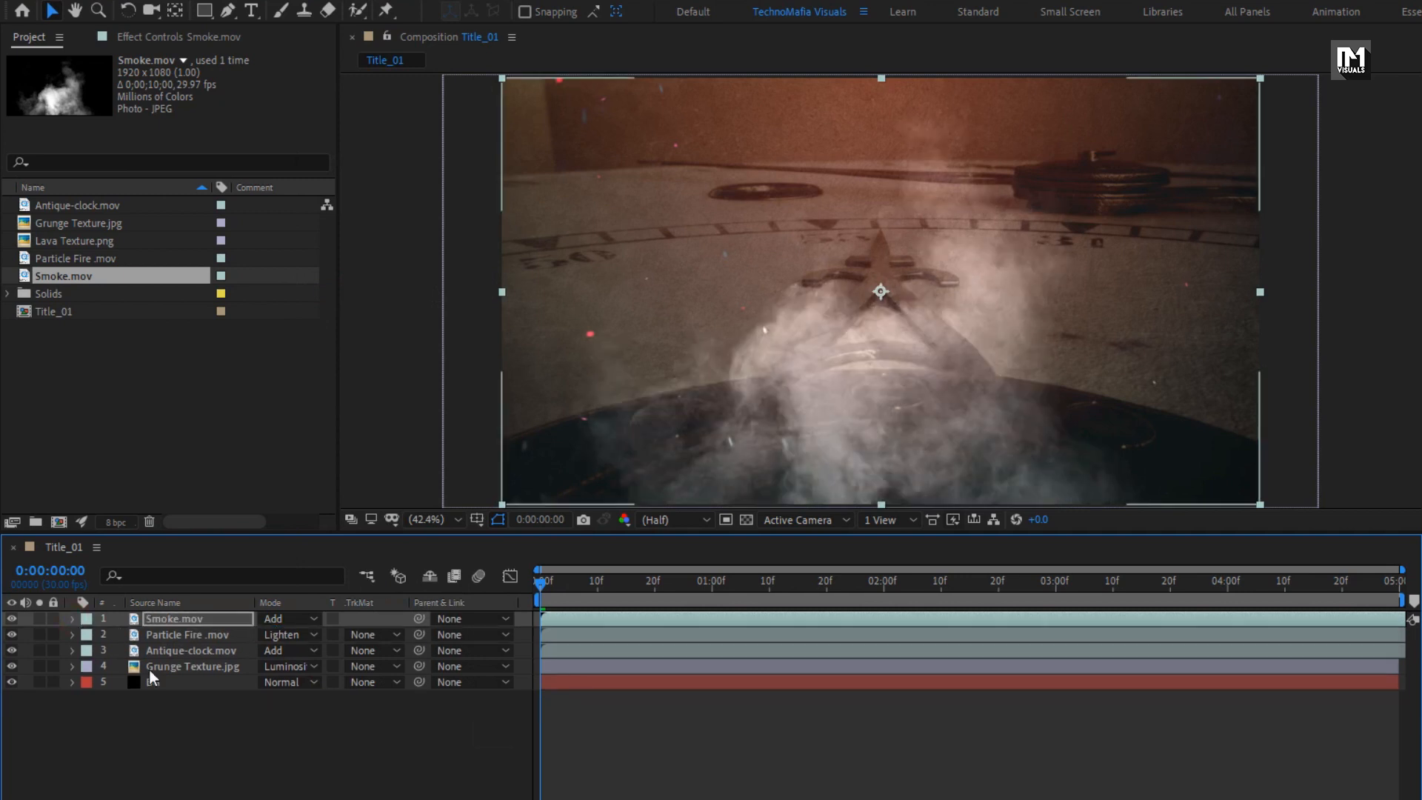
Add an adjustment layer above all layers and darken the scene by lowering its RGB midtones with a Curves effect
right_click(200, 731)
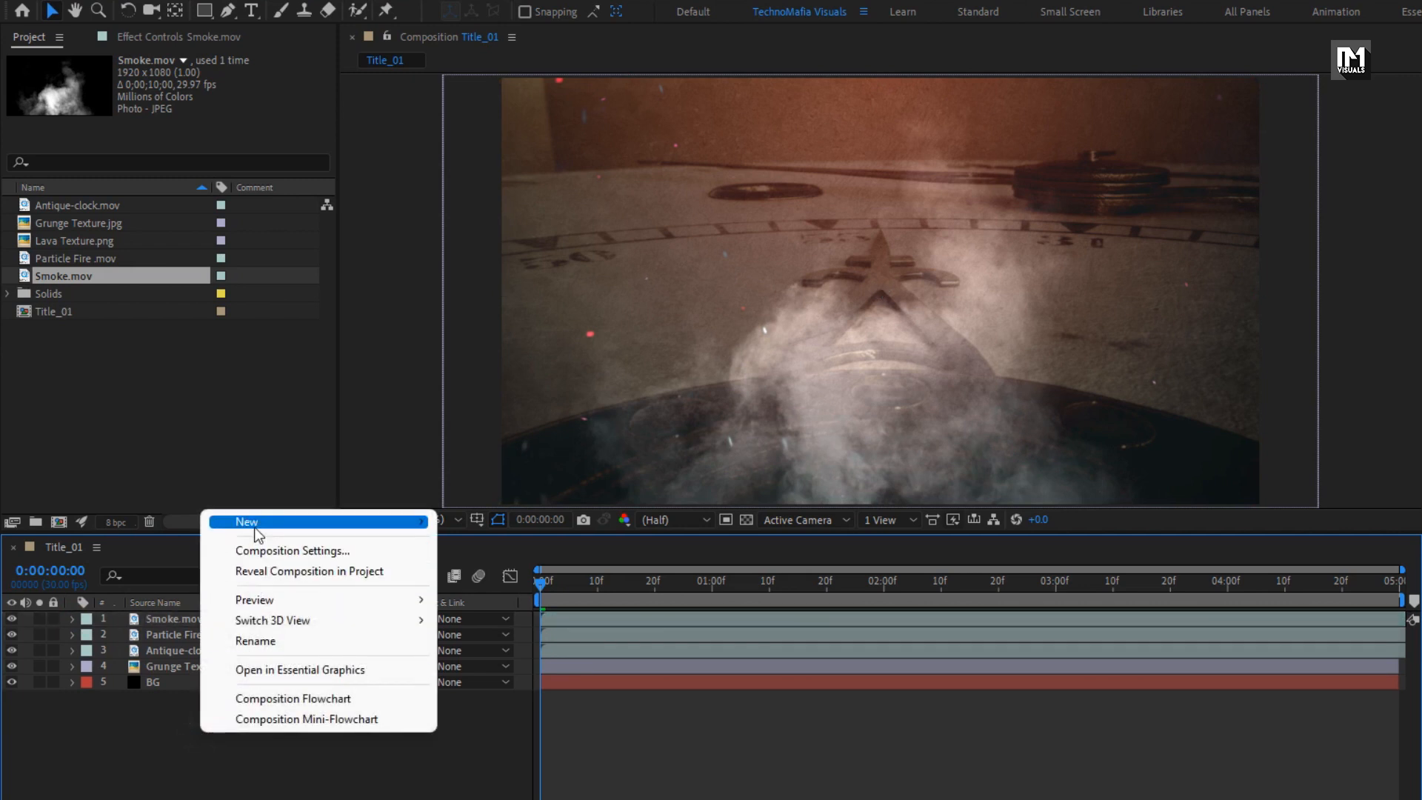
mouse_move(256, 523)
click(479, 668)
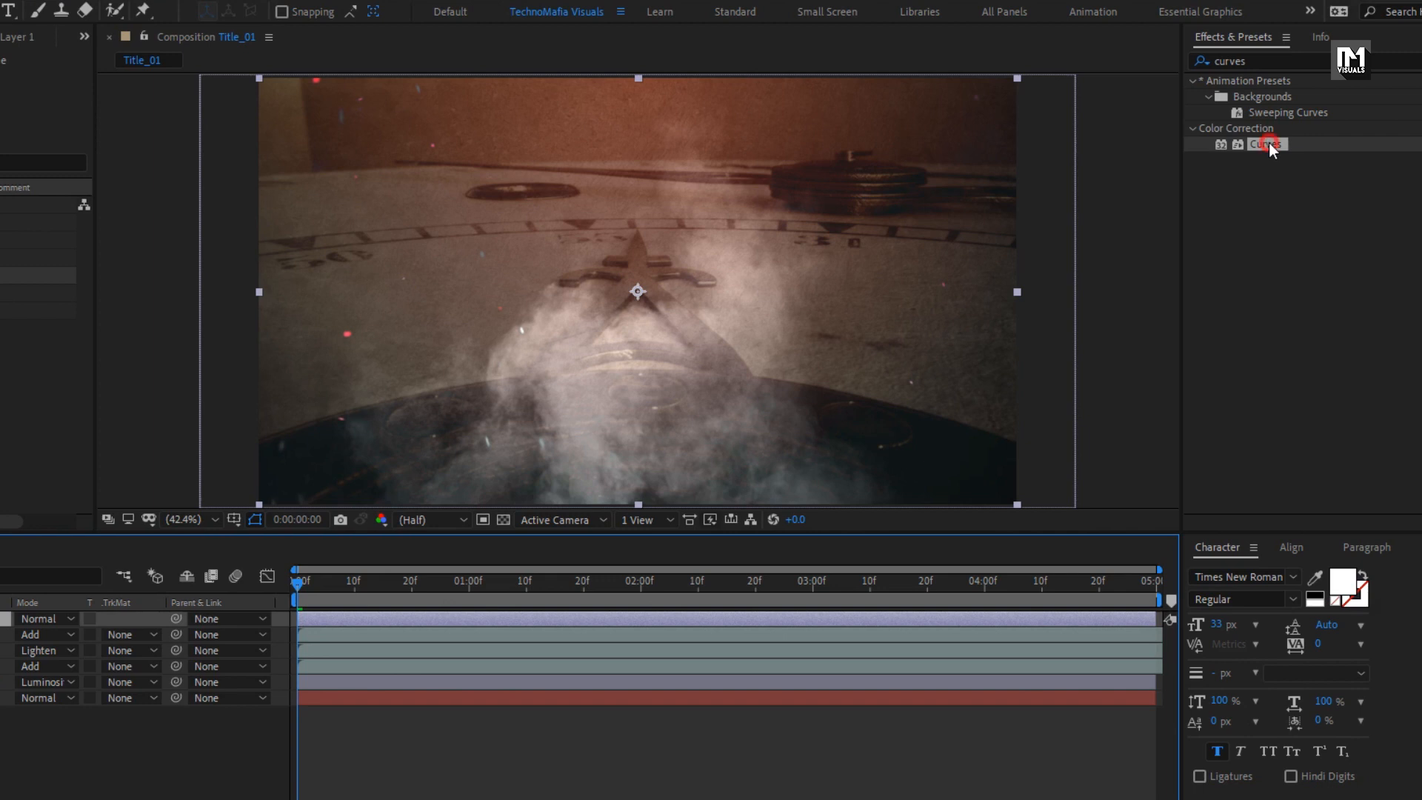
drag(1273, 145, 696, 238)
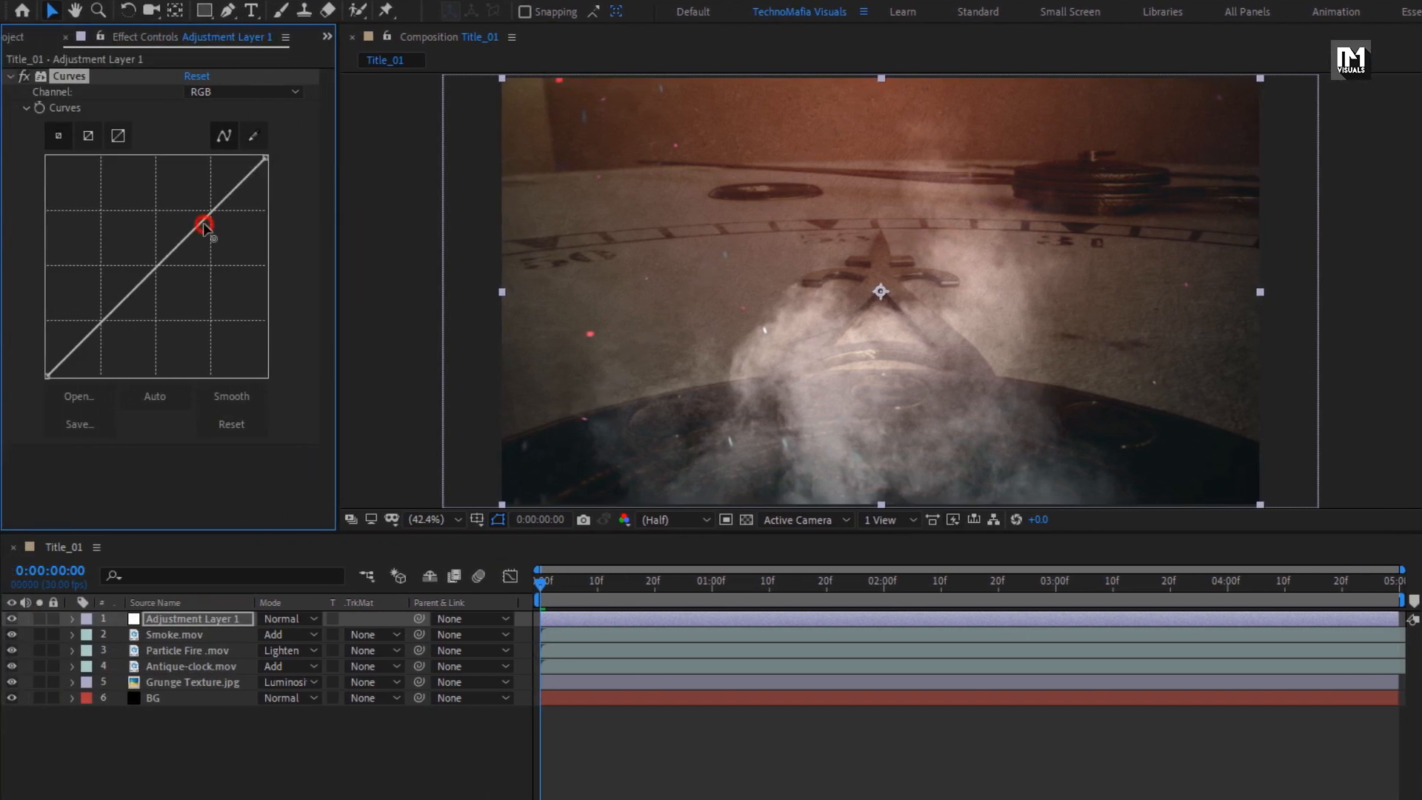
drag(203, 223, 191, 254)
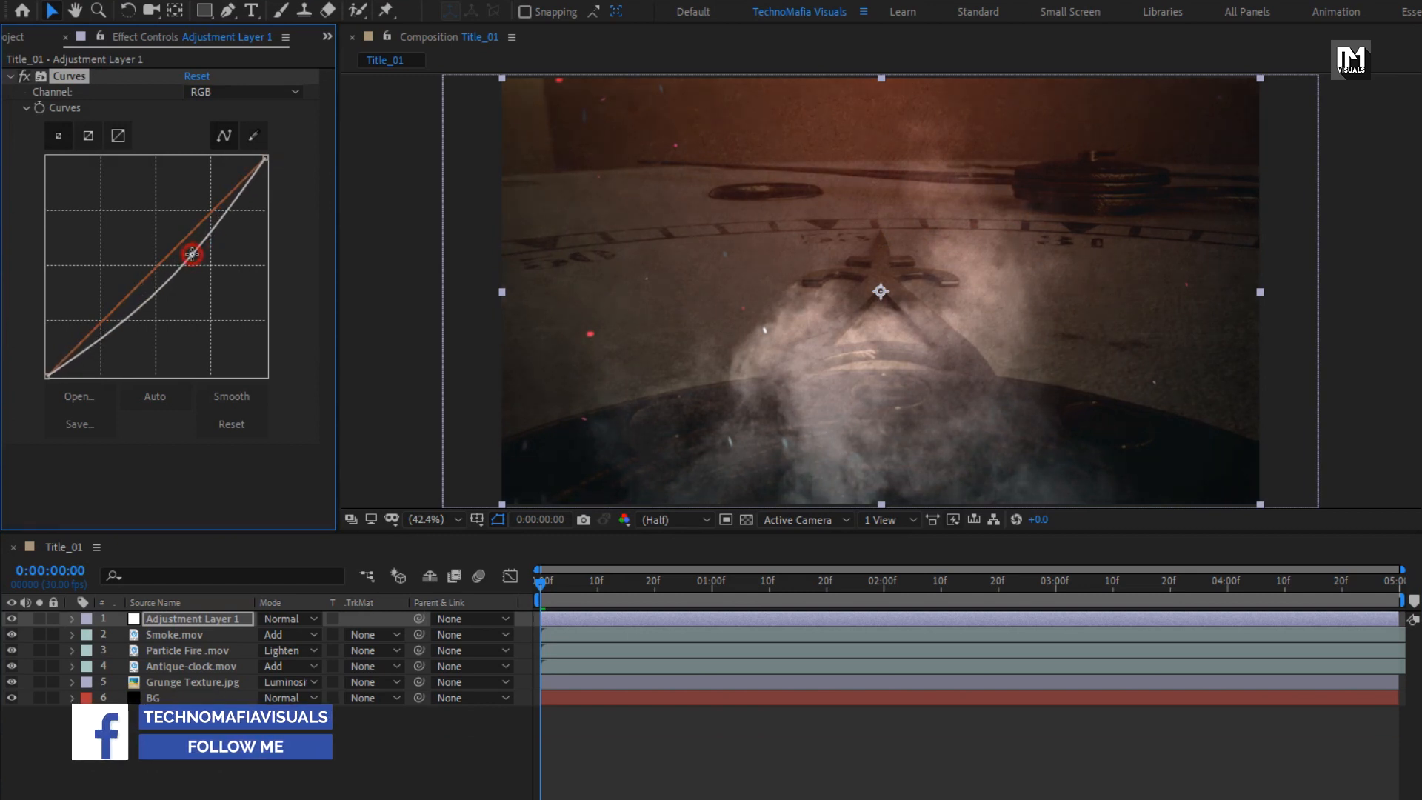
click(544, 583)
drag(544, 583, 1325, 576)
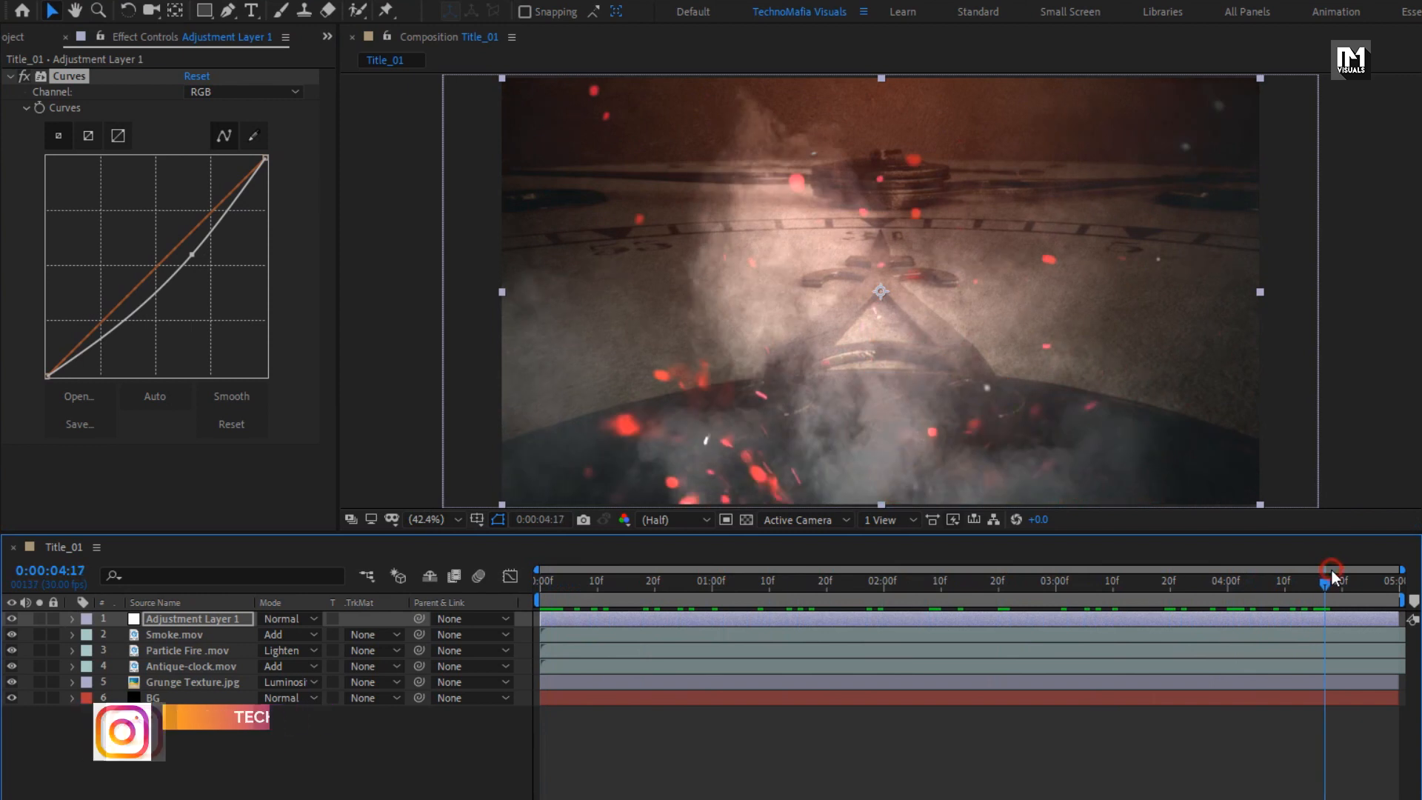
Pre-compose all six layers into a new composition named Background, moving all attributes into it
drag(199, 731, 174, 636)
right_click(168, 625)
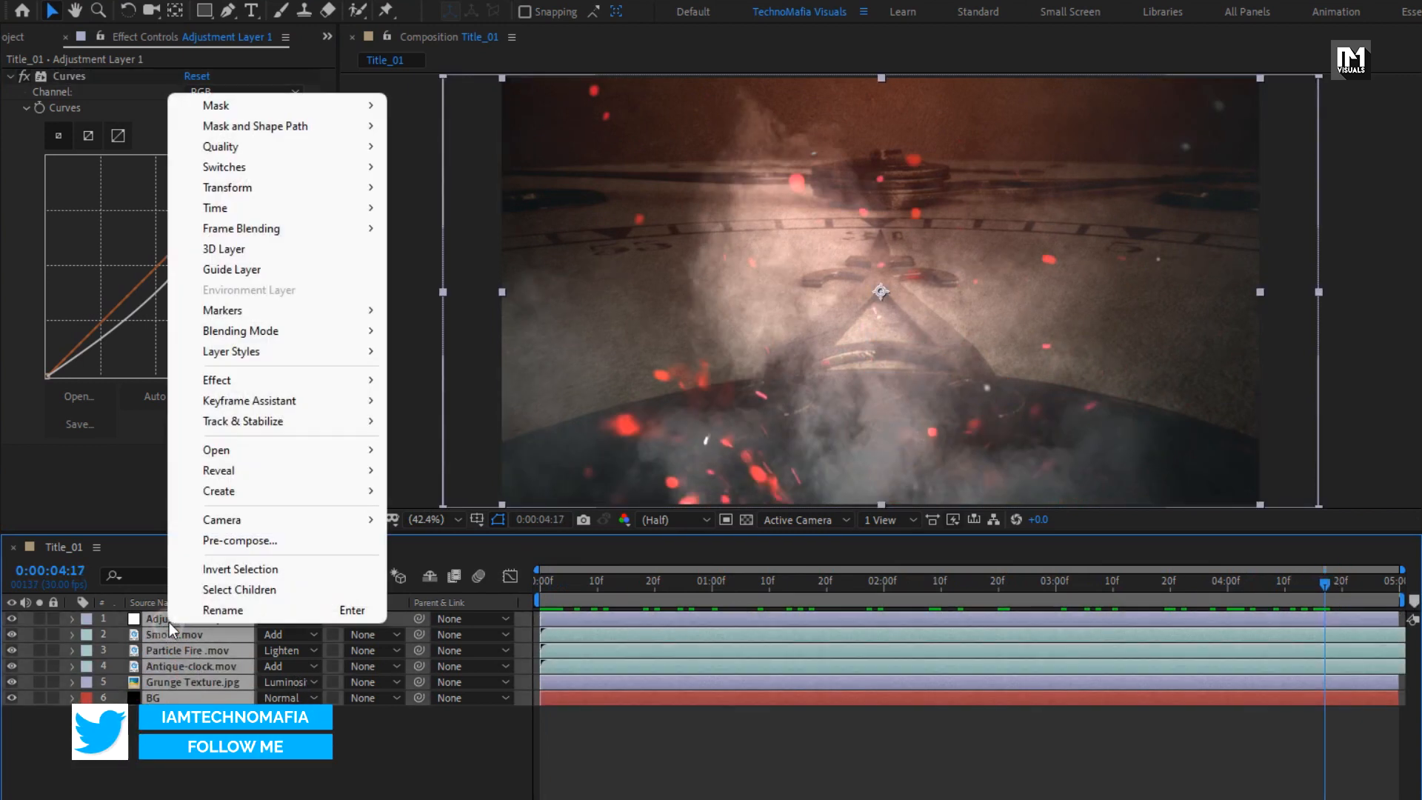
click(204, 541)
text(B)
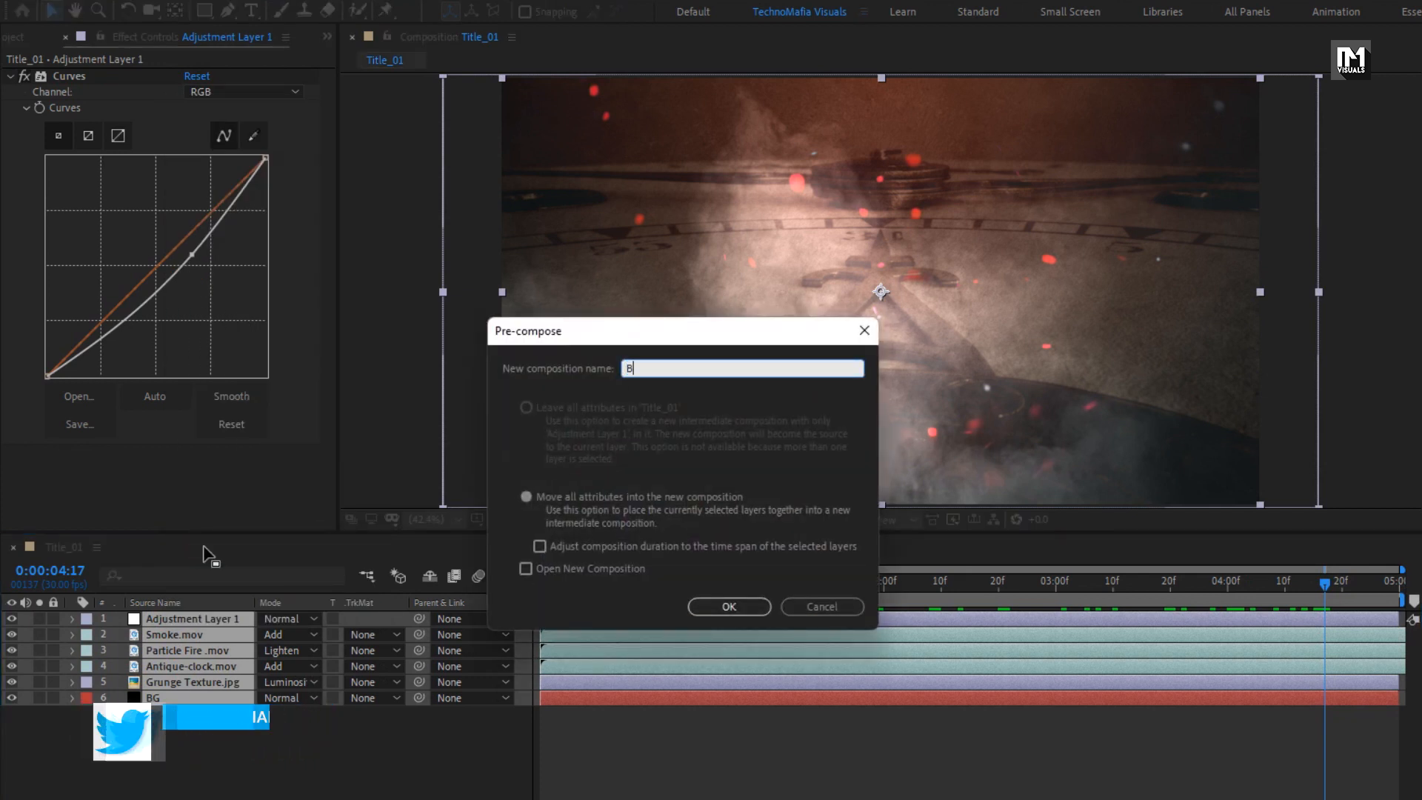
text(ack)
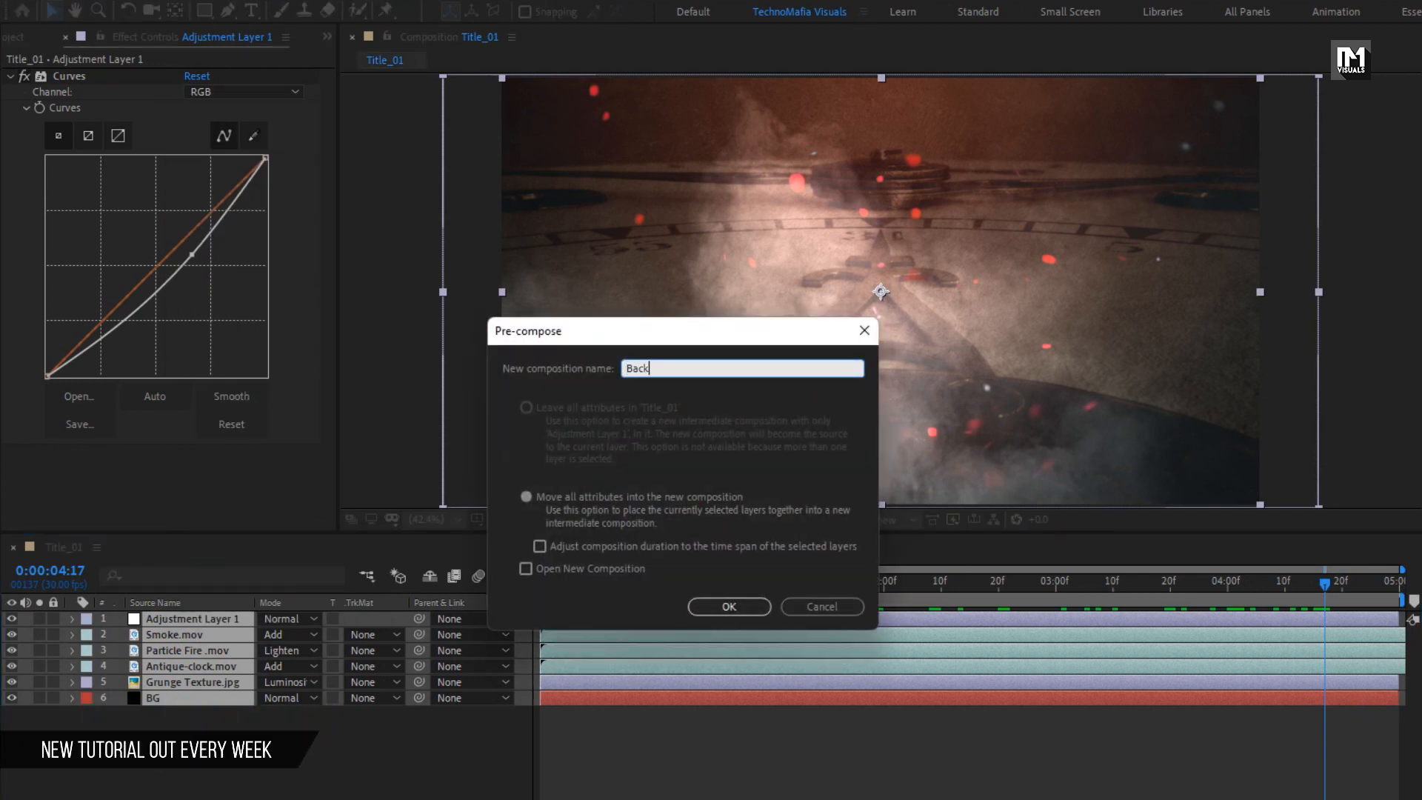
text(ground)
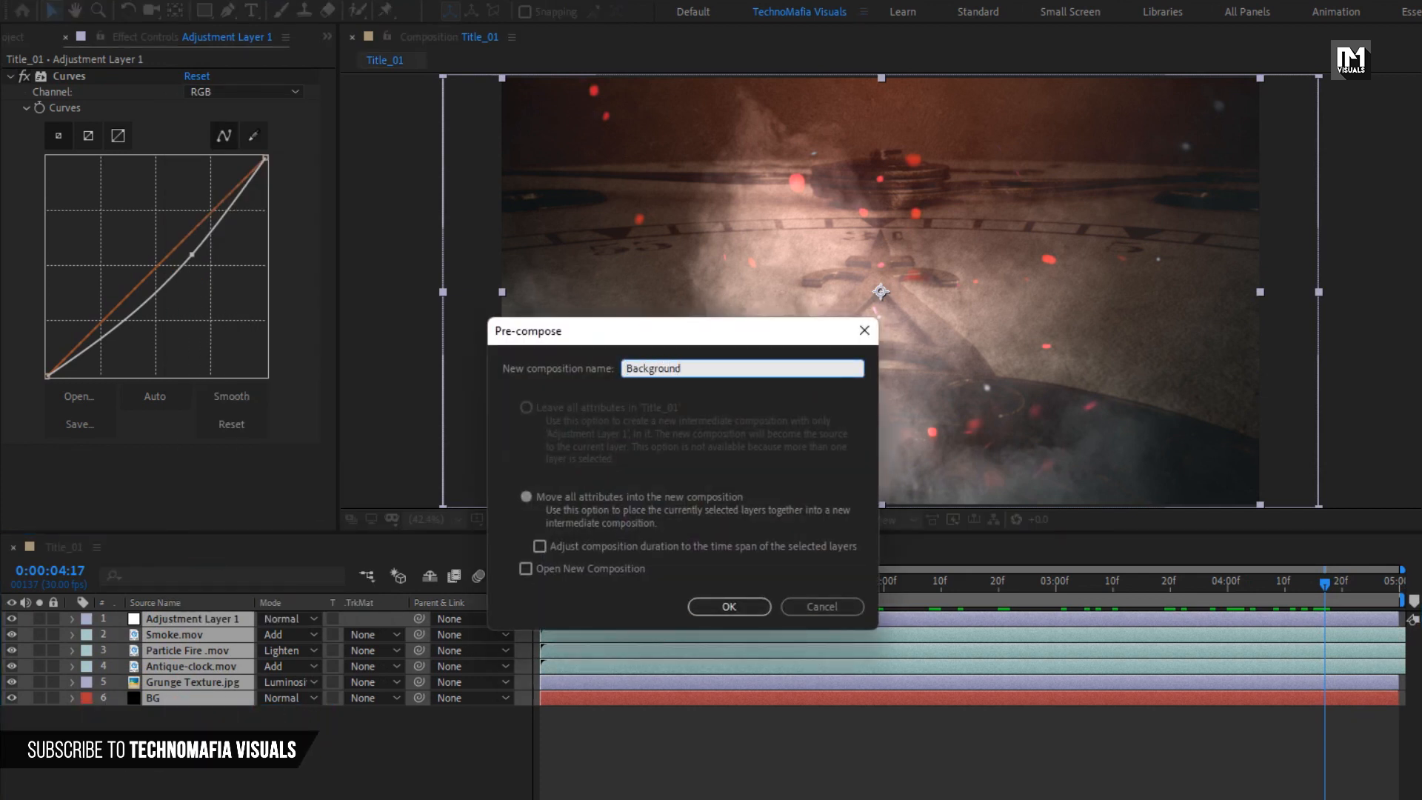
click(728, 606)
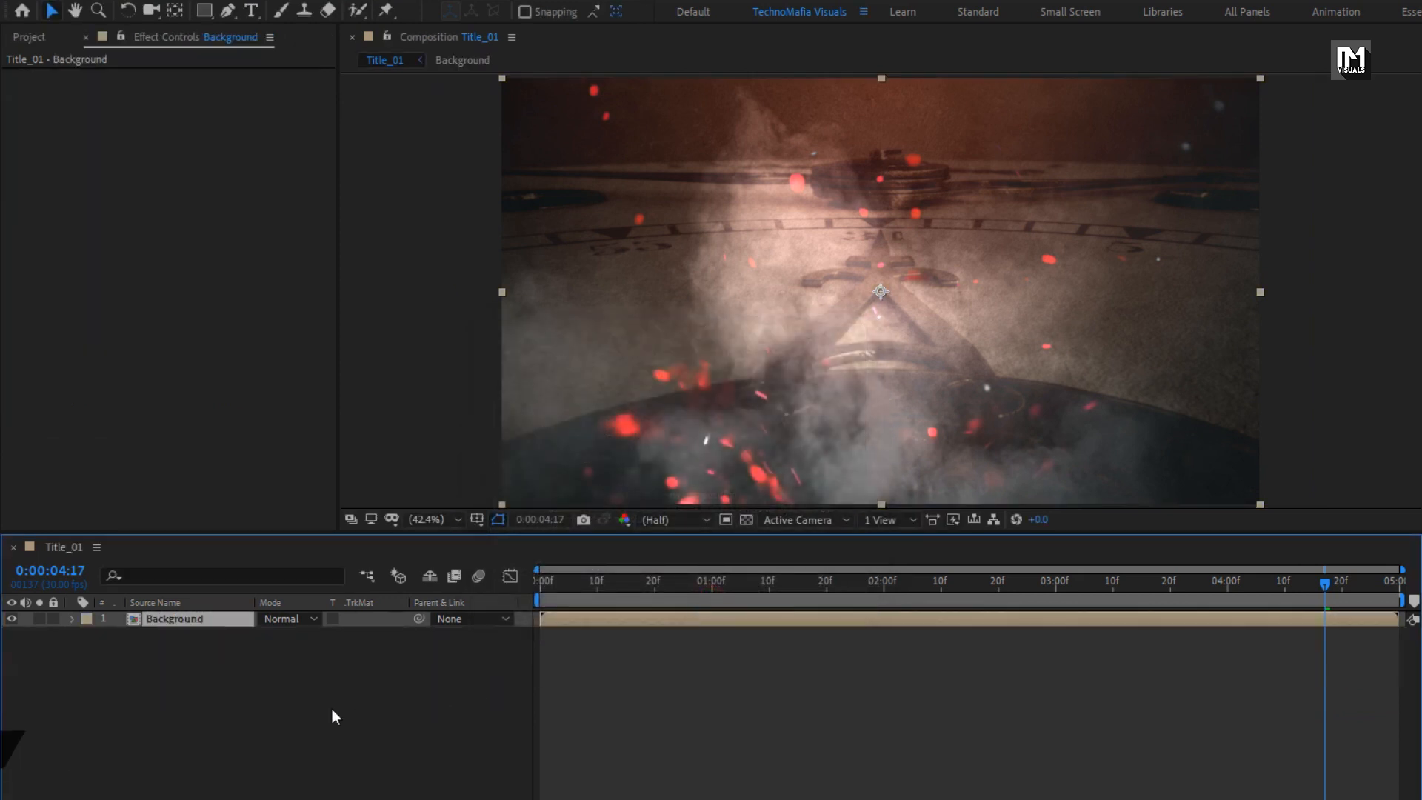
Place Lava Texture.png above the Background layer and scale it down to 52%
click(256, 694)
click(30, 37)
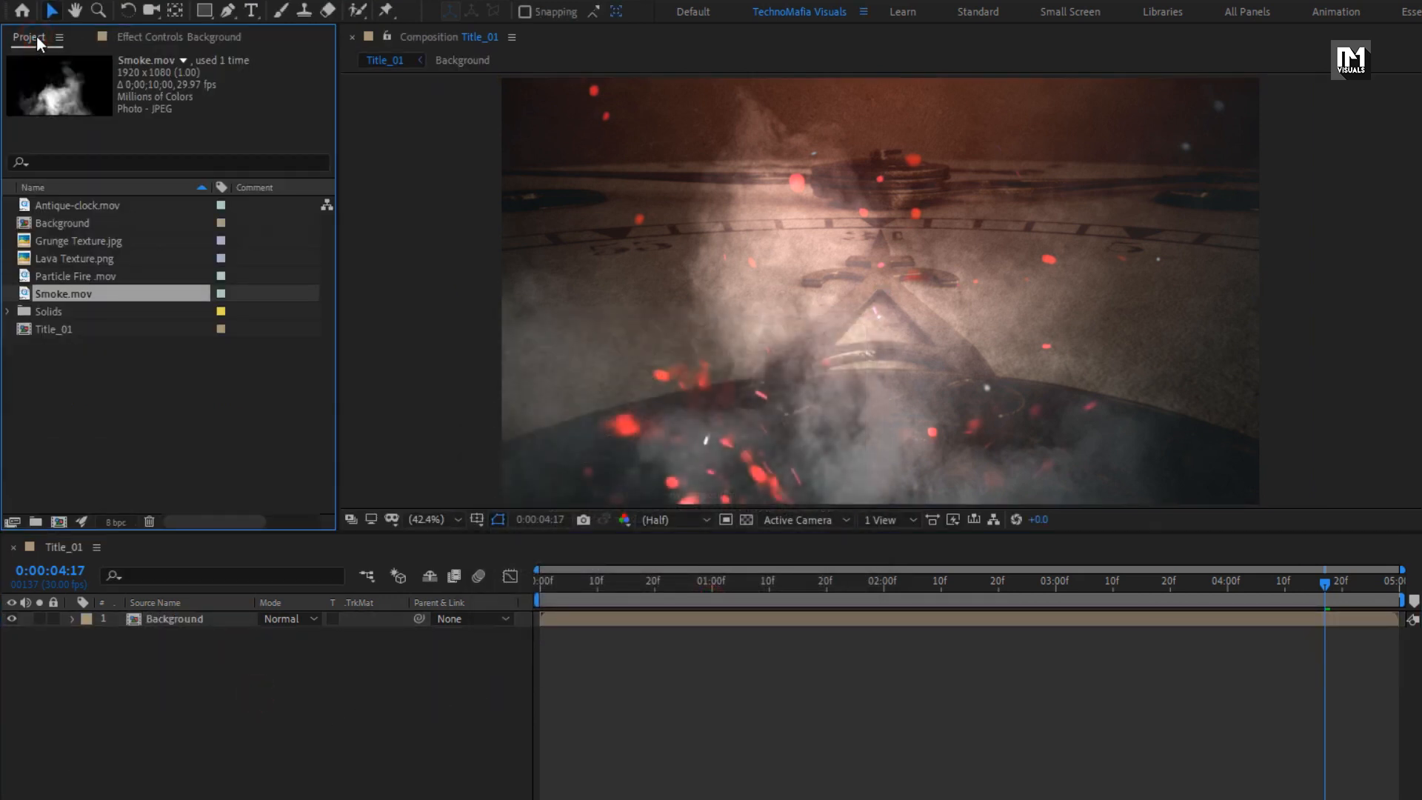
drag(55, 256, 180, 611)
key(s)
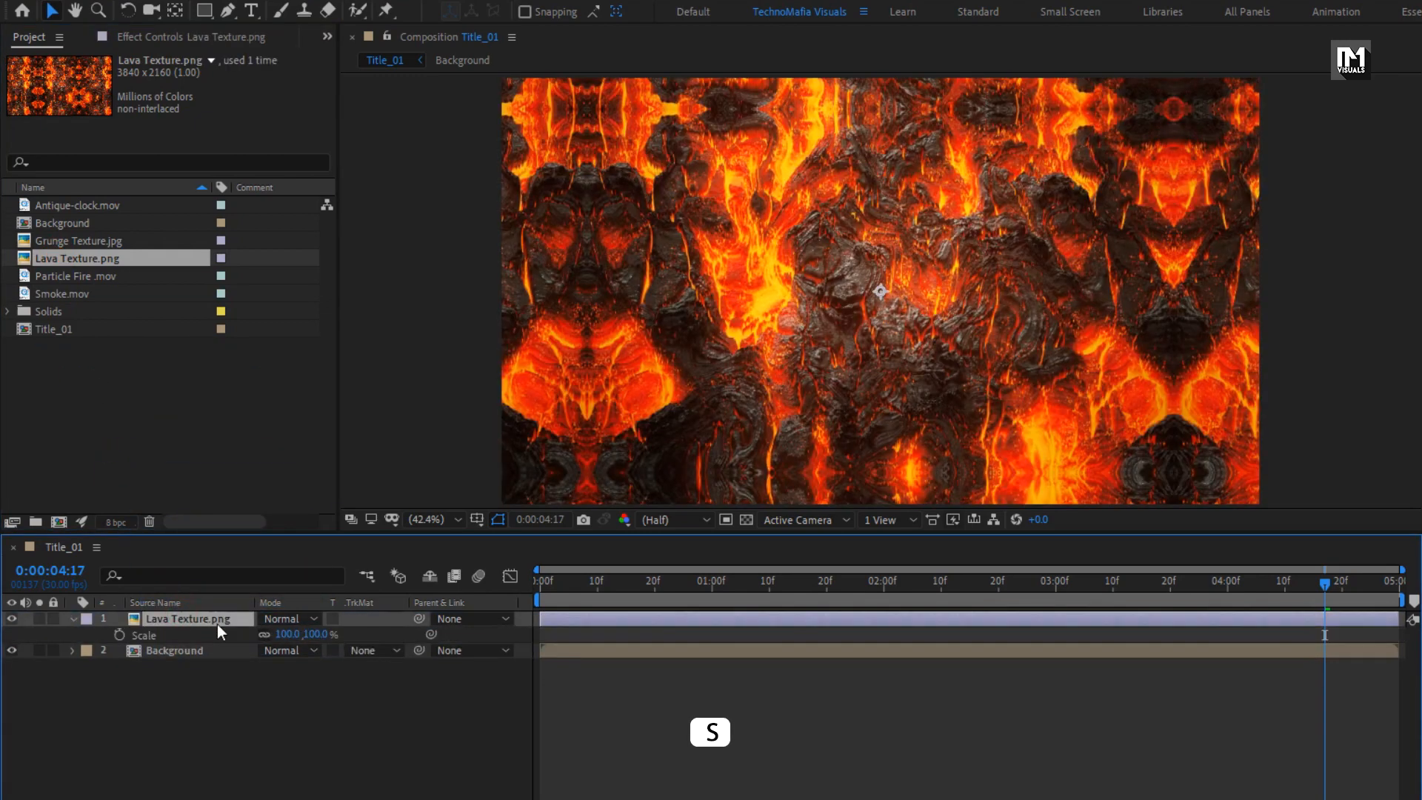
drag(320, 634, 279, 637)
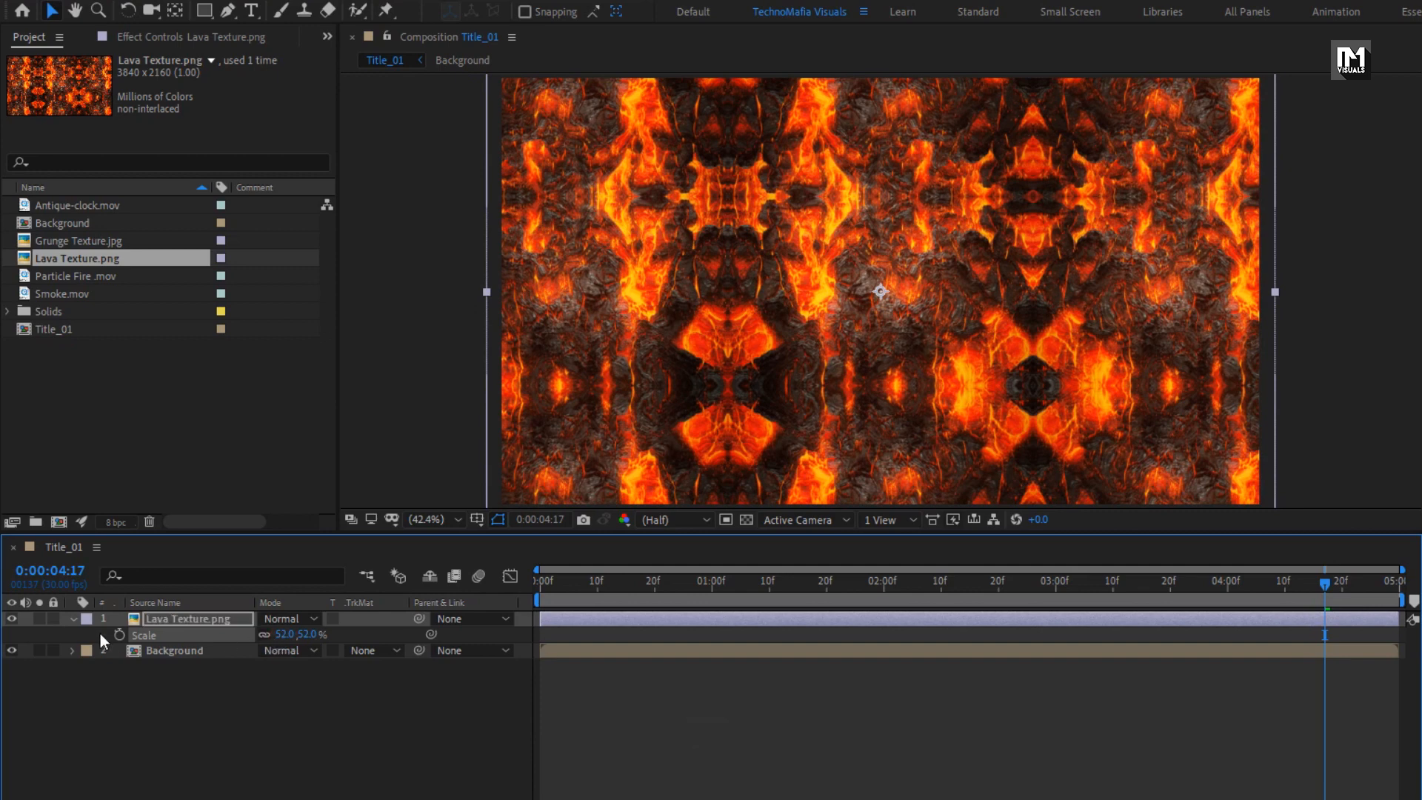
click(71, 622)
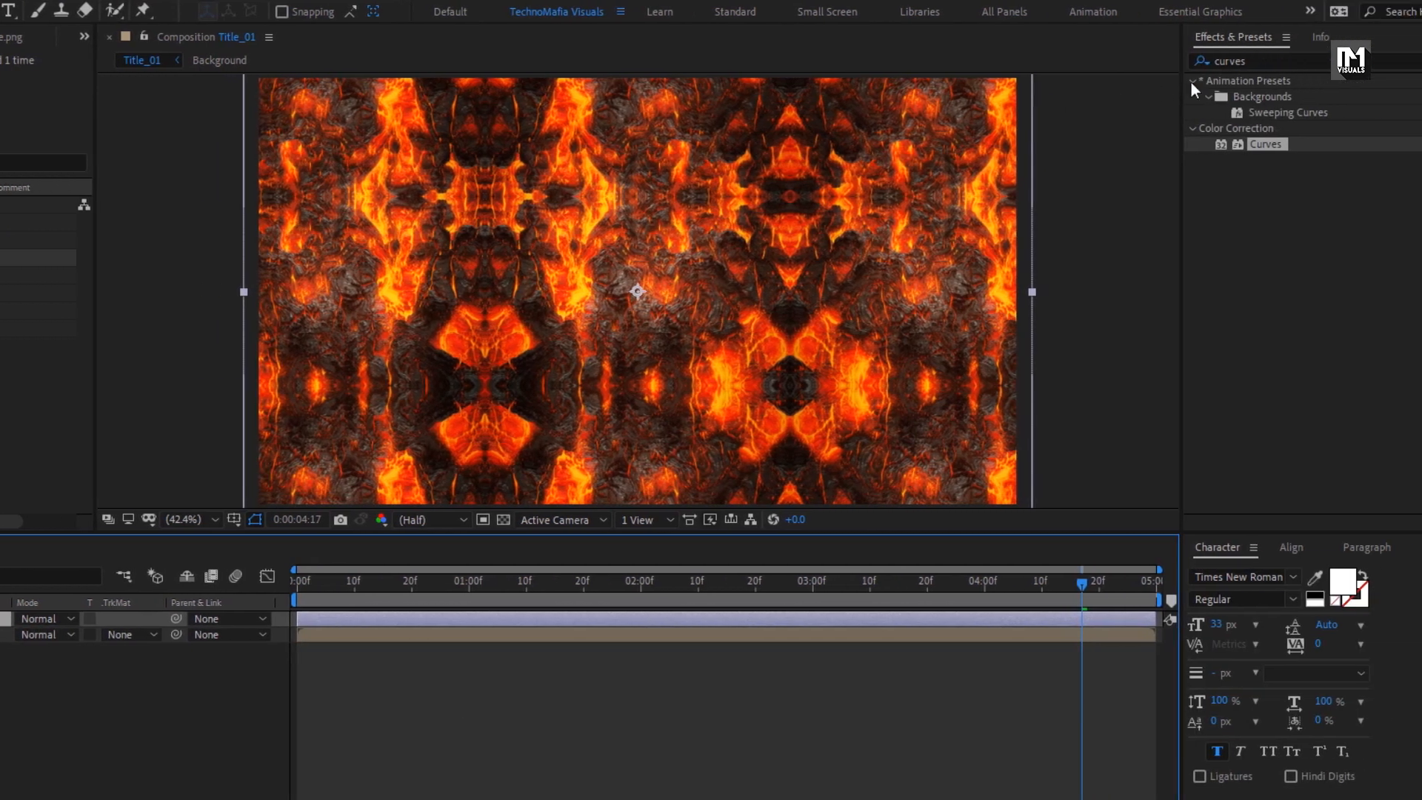
Apply the Turbulent Displace effect to the Lava Texture layer
drag(1255, 60, 1206, 62)
text(turb)
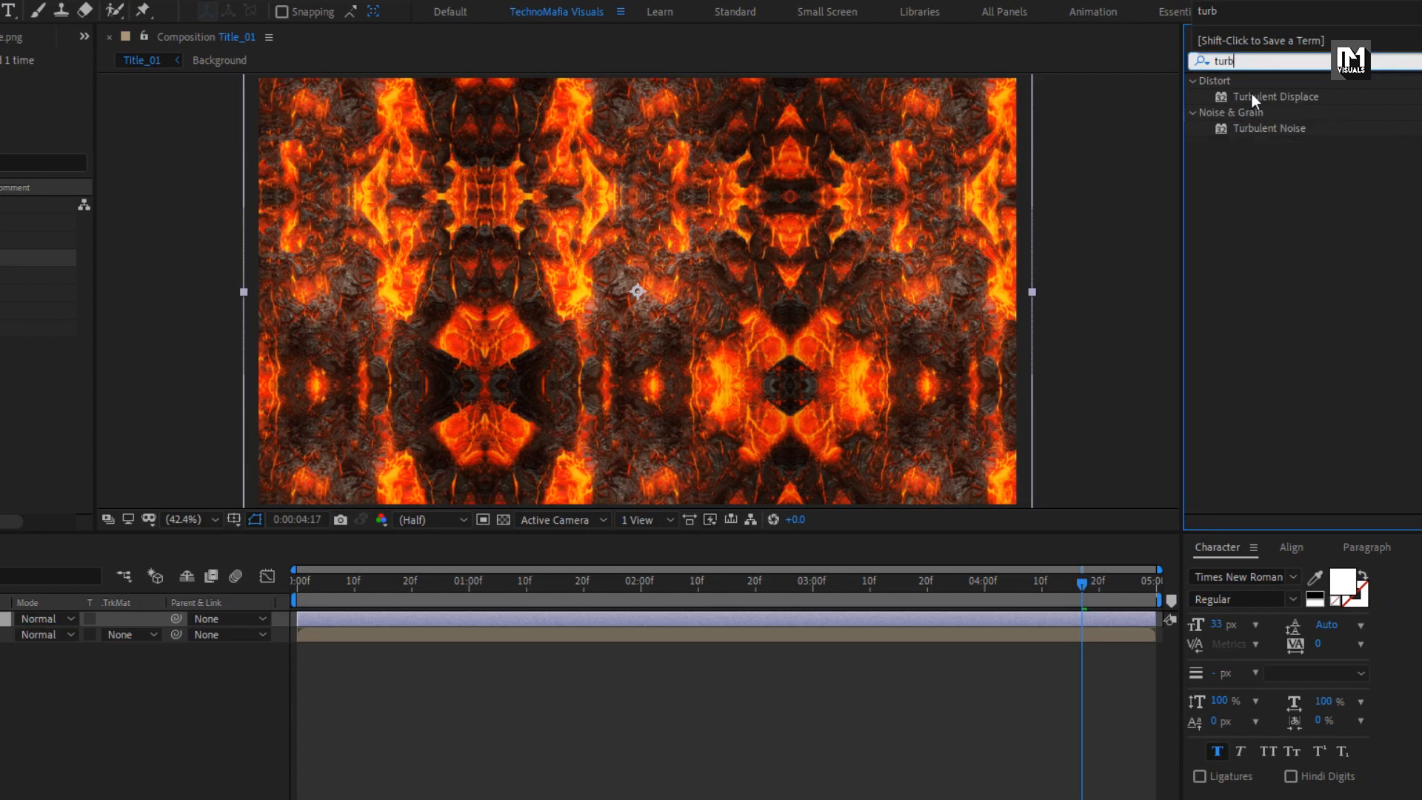
drag(1253, 100, 946, 159)
drag(745, 206, 745, 206)
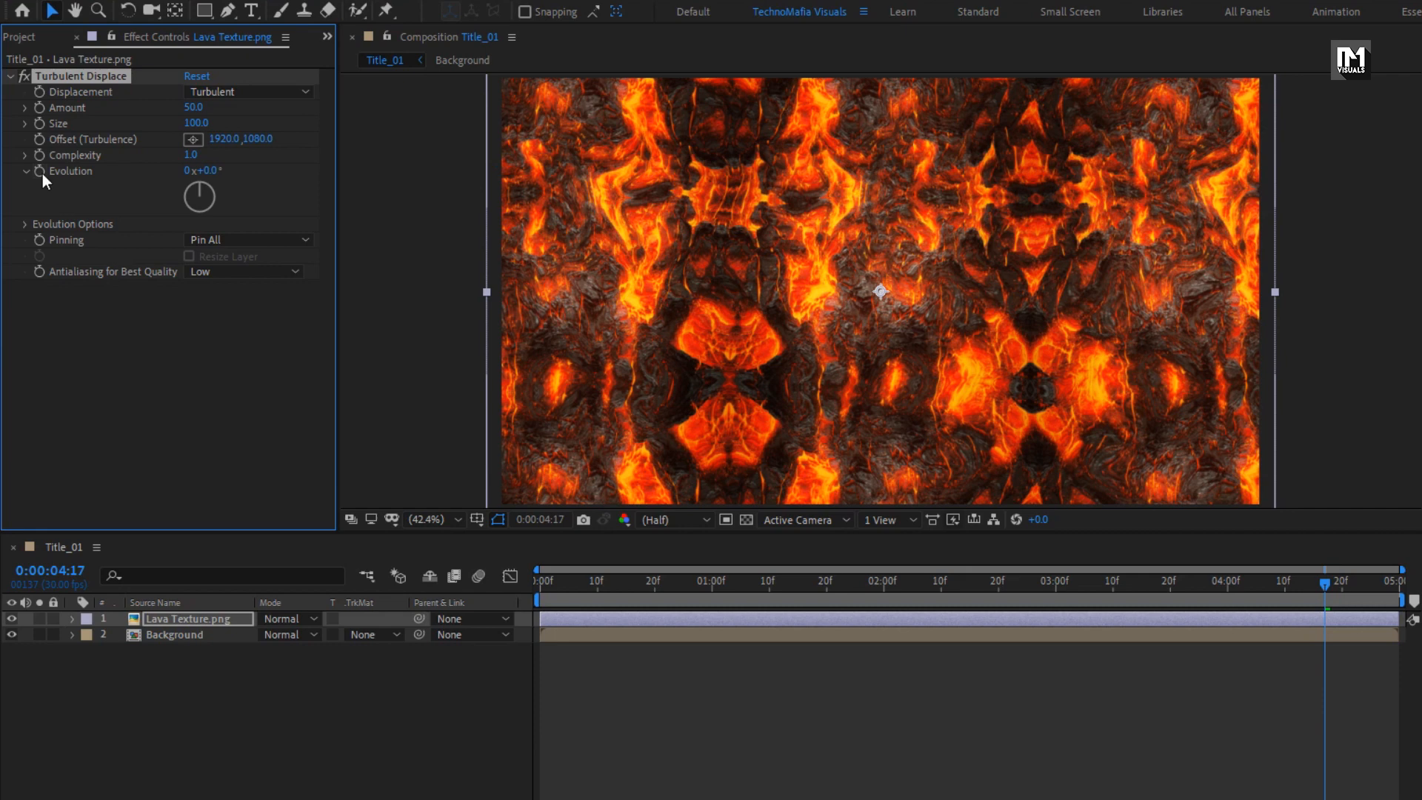
Animate the Turbulent Displace Evolution with the expression time*50 and preview the motion from the start of the composition
key(alt)
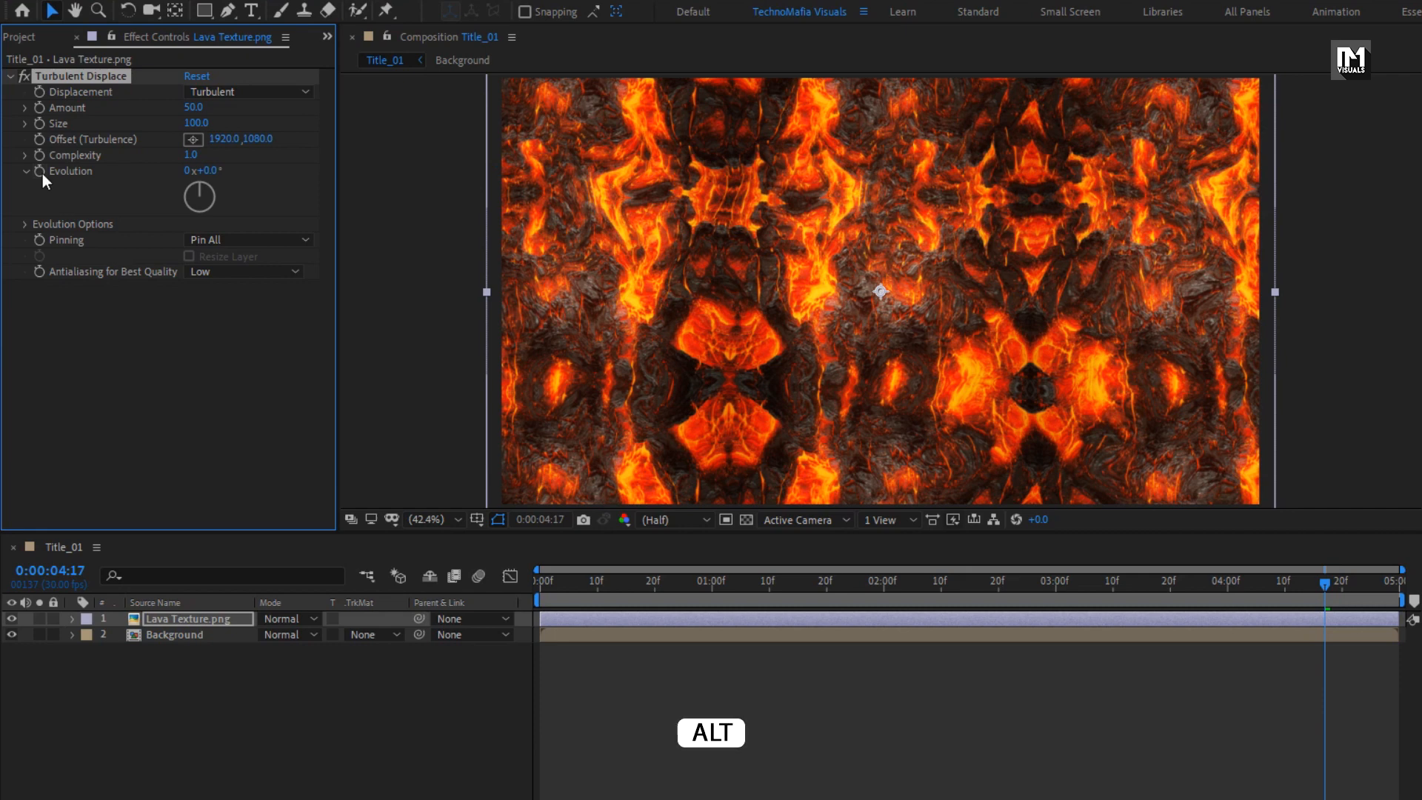
alt+click(42, 173)
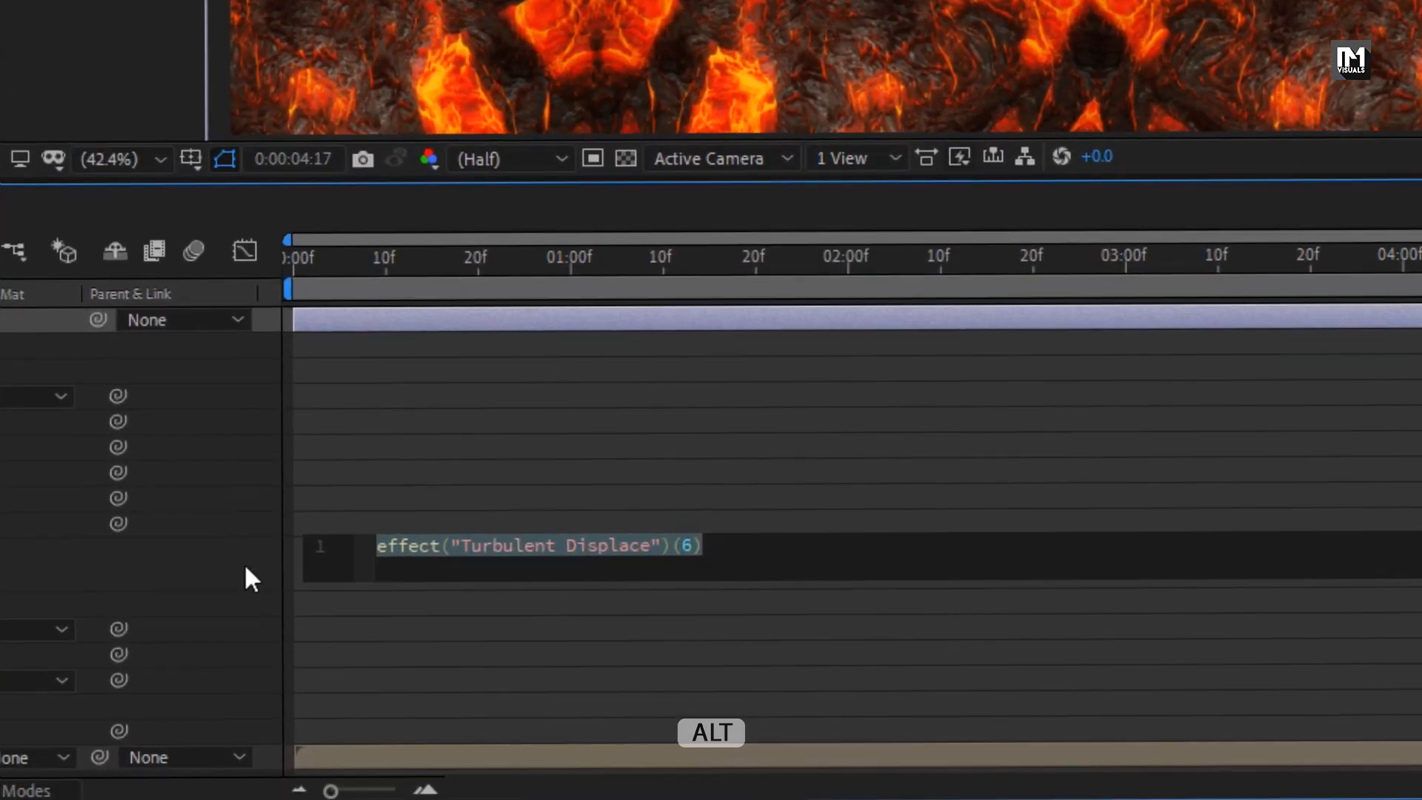
text(time*)
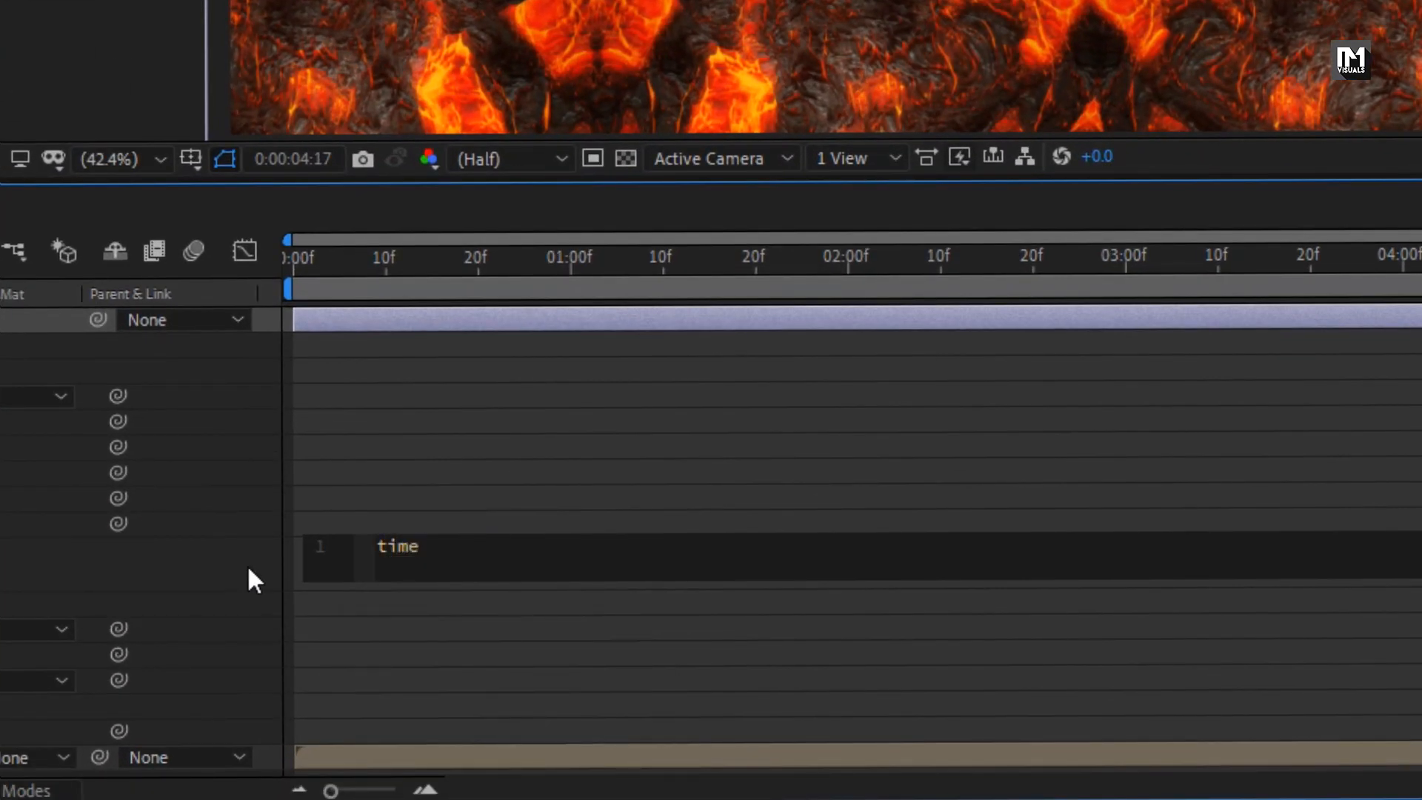
text(50)
key(KP_Enter)
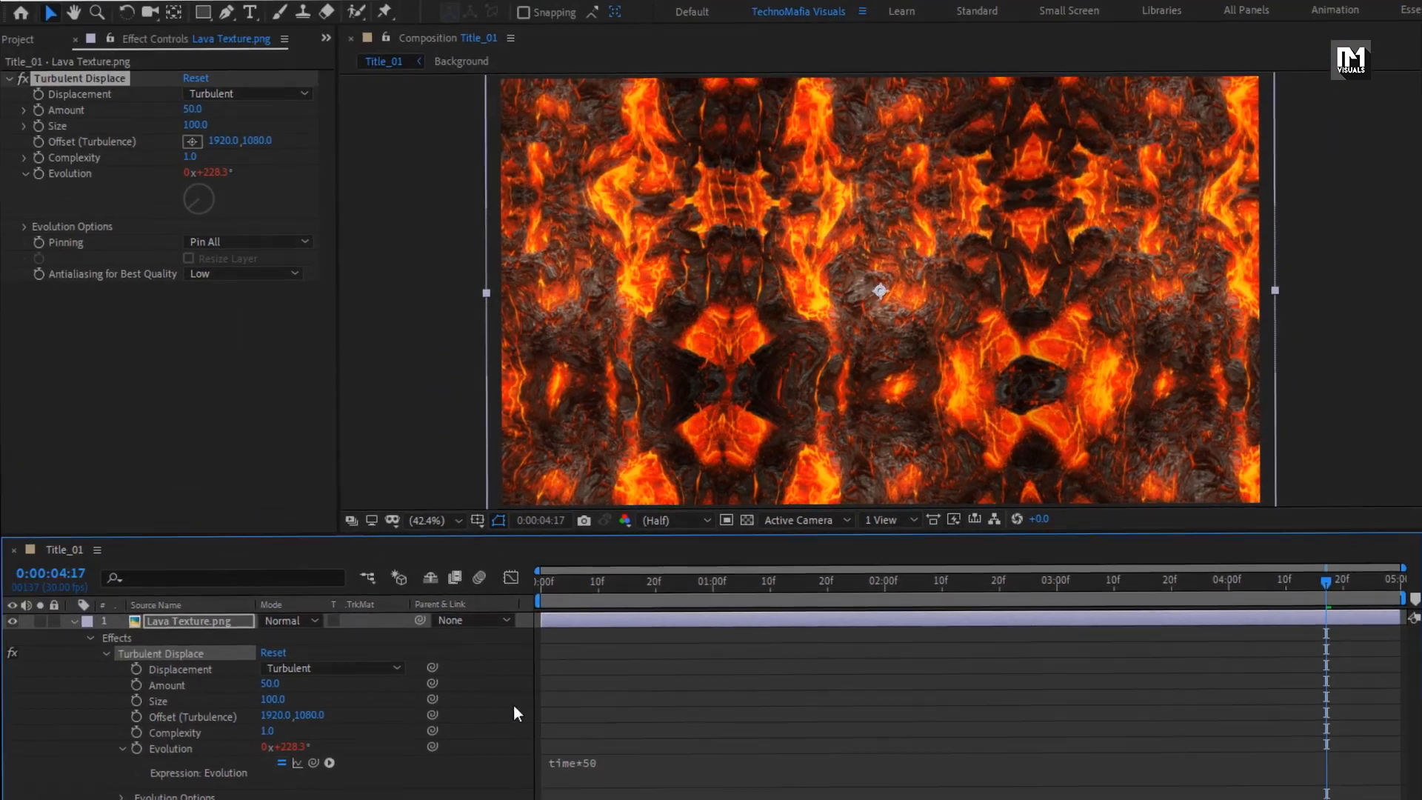
mouse_move(548, 583)
mouse_down()
mouse_move(1221, 615)
mouse_move(541, 597)
mouse_up()
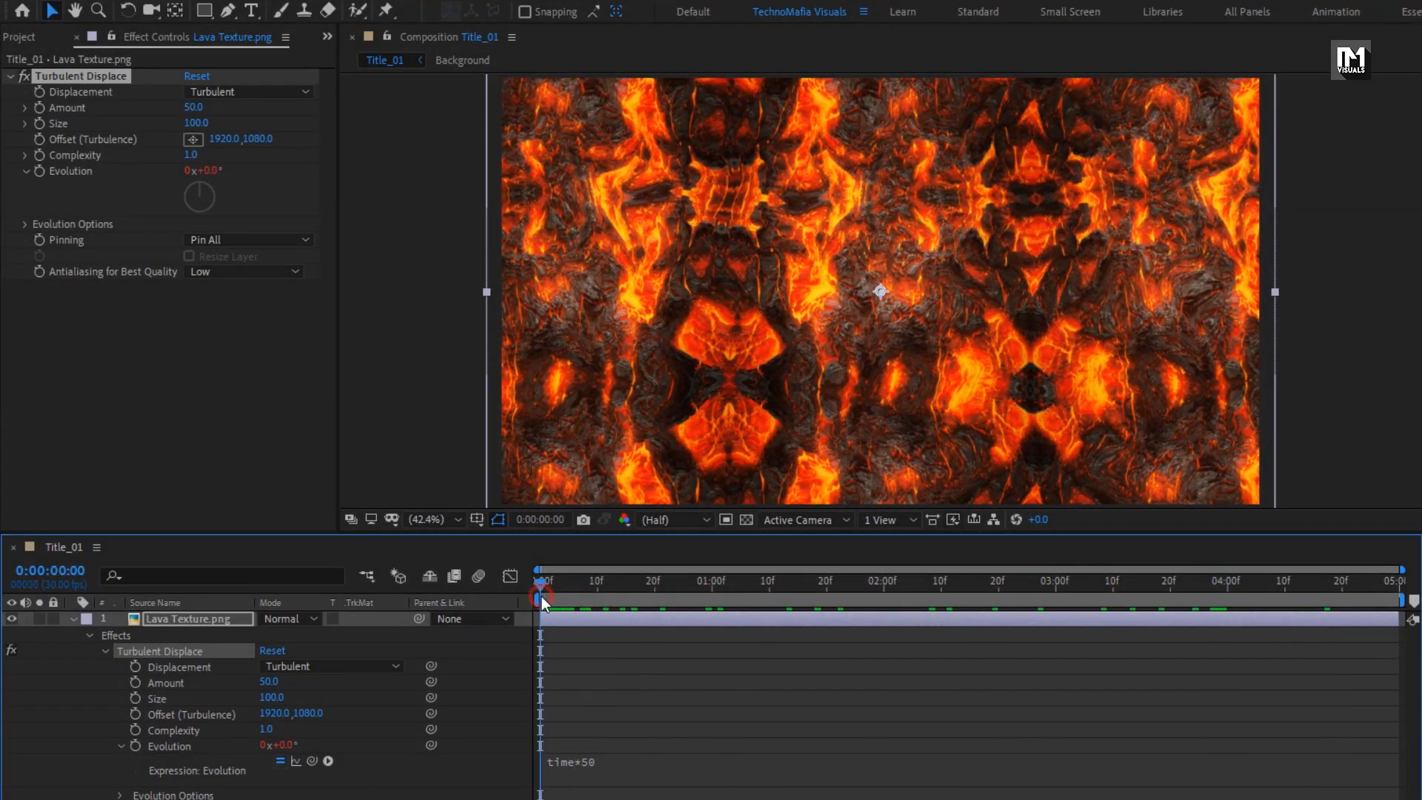
Find the Offset effect and apply it to the Lava Texture layer
click(11, 77)
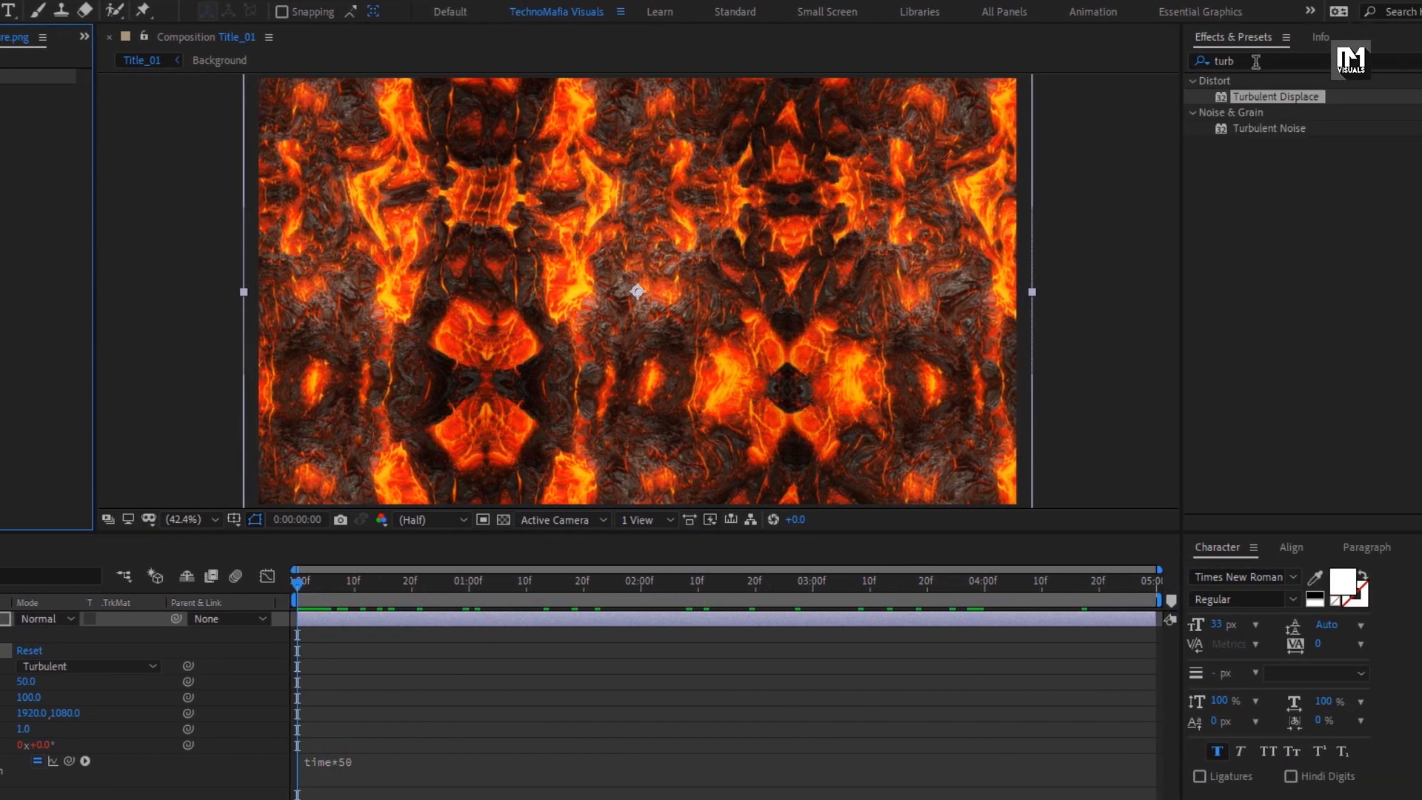
double_click(1256, 62)
text(offs)
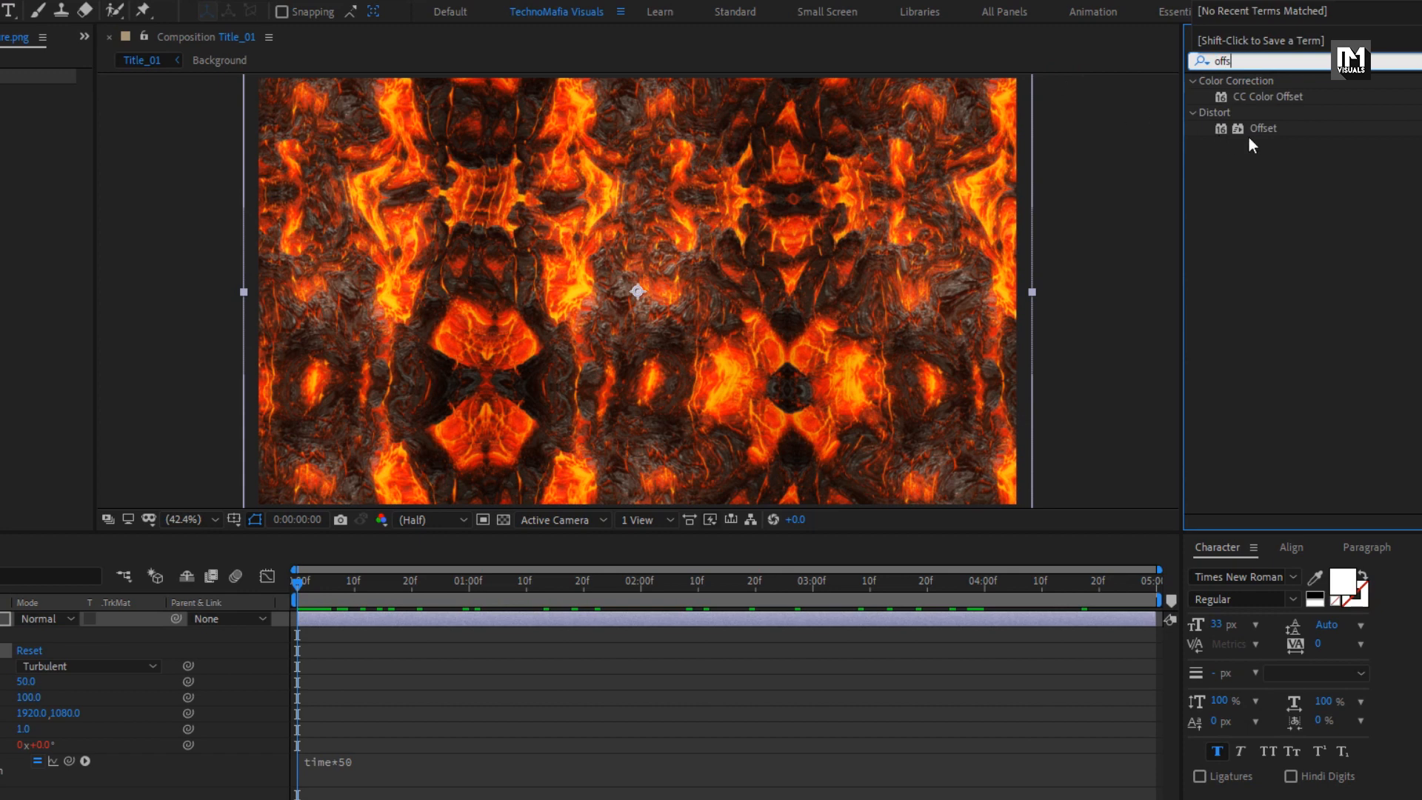
drag(1258, 129, 1258, 130)
drag(678, 273, 679, 274)
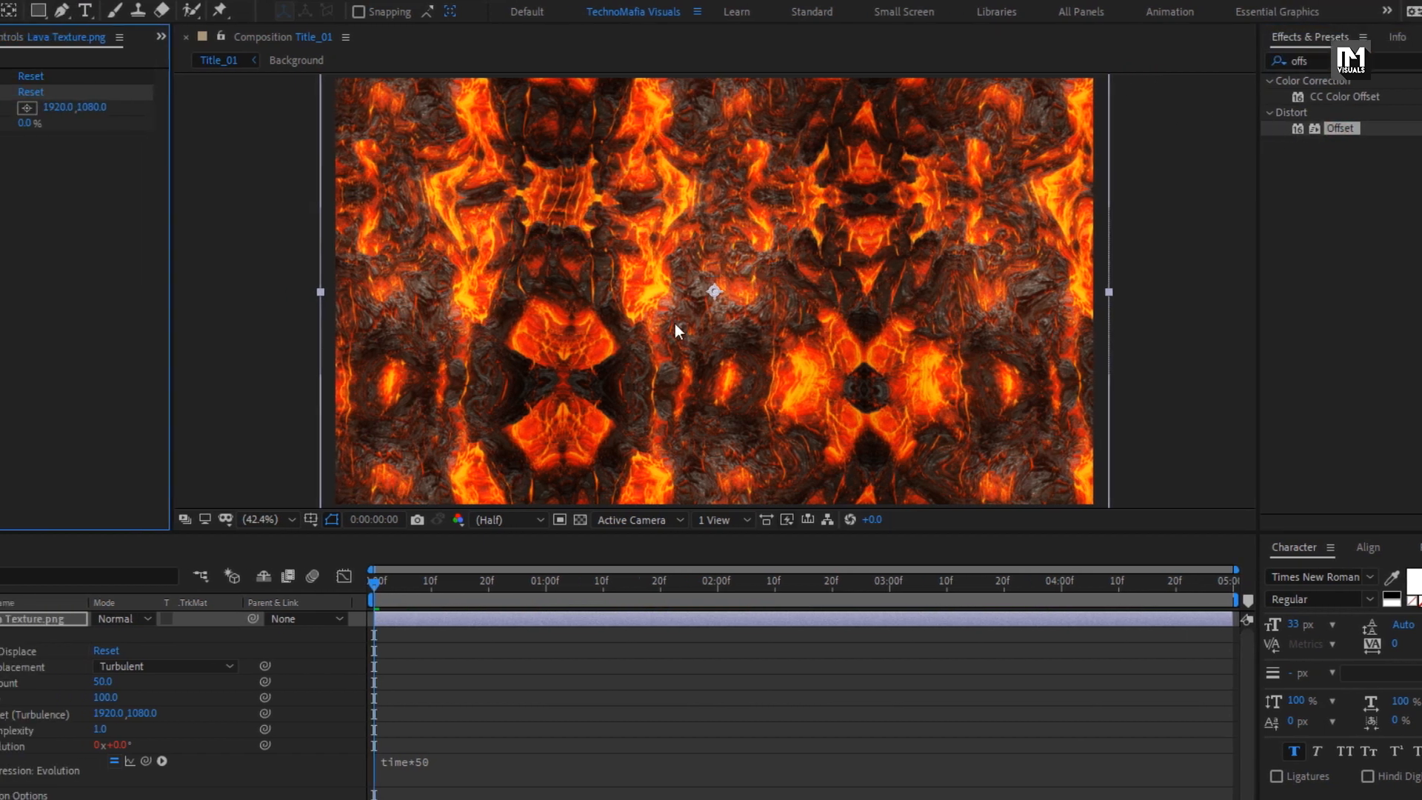
Keyframe the Offset effect's Shift Center To from the composition start to about 2690.9, 1093.6 at 0:00:04:29, and scrub through the motion
mouse_move(539, 582)
mouse_down()
mouse_move(553, 580)
mouse_move(537, 583)
mouse_up()
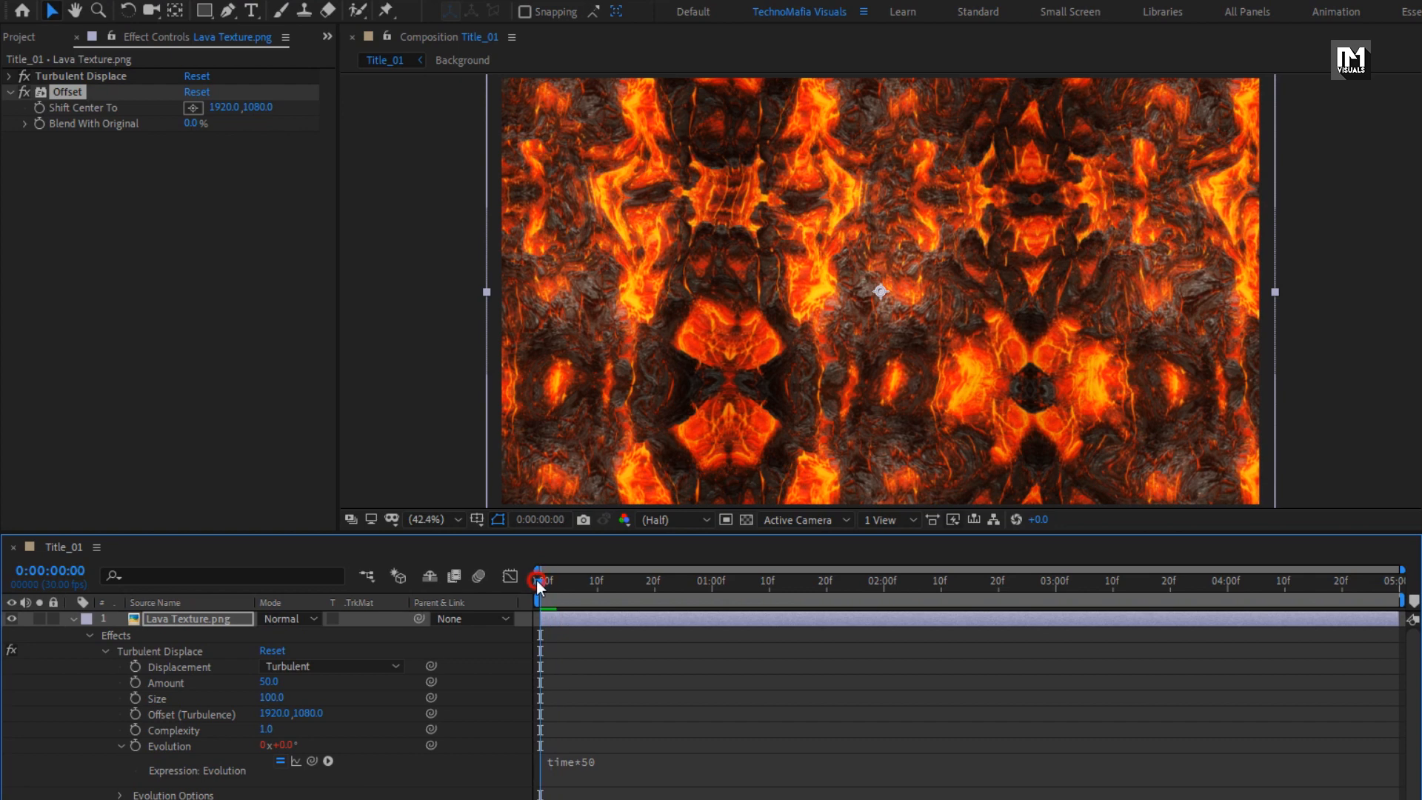
click(40, 110)
drag(542, 585, 1396, 583)
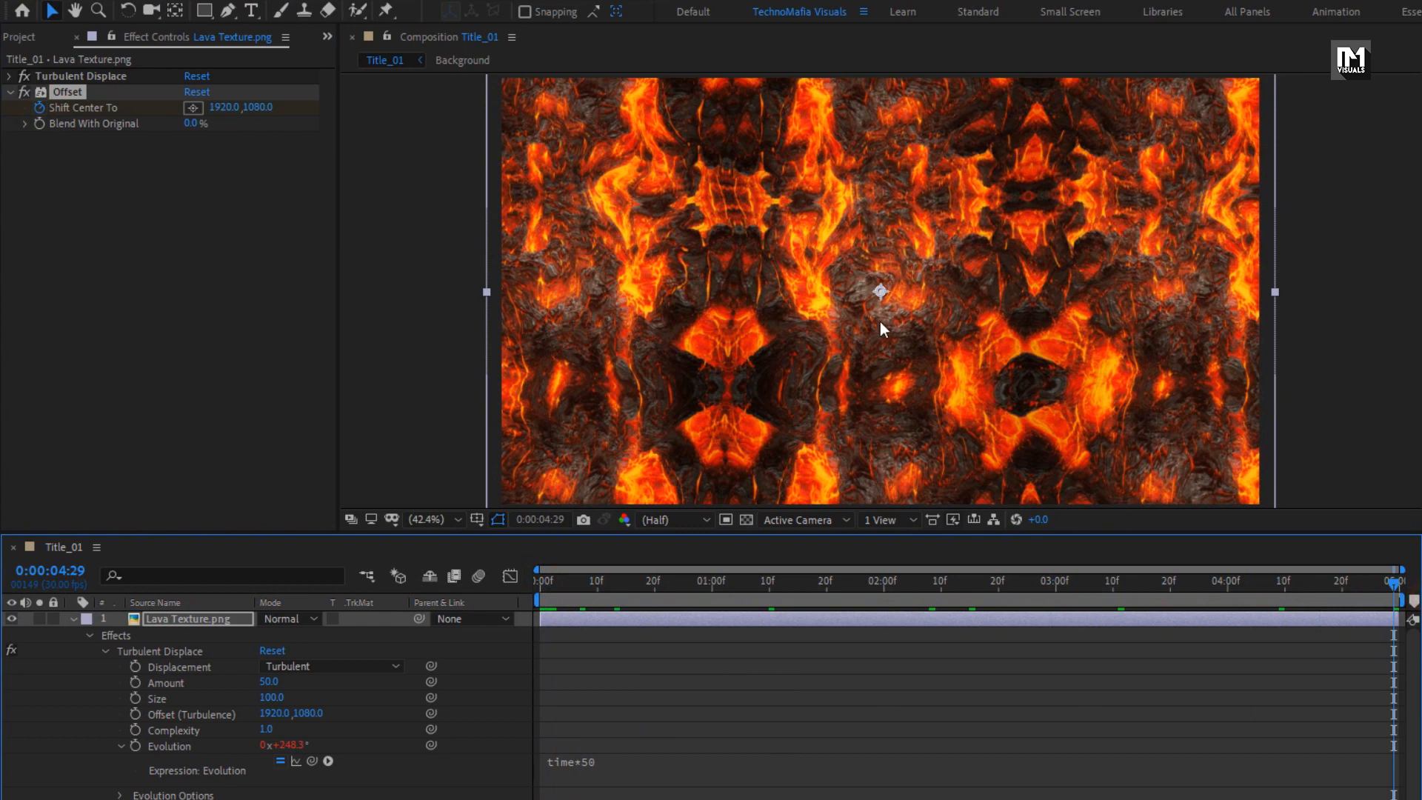
drag(881, 291, 1038, 294)
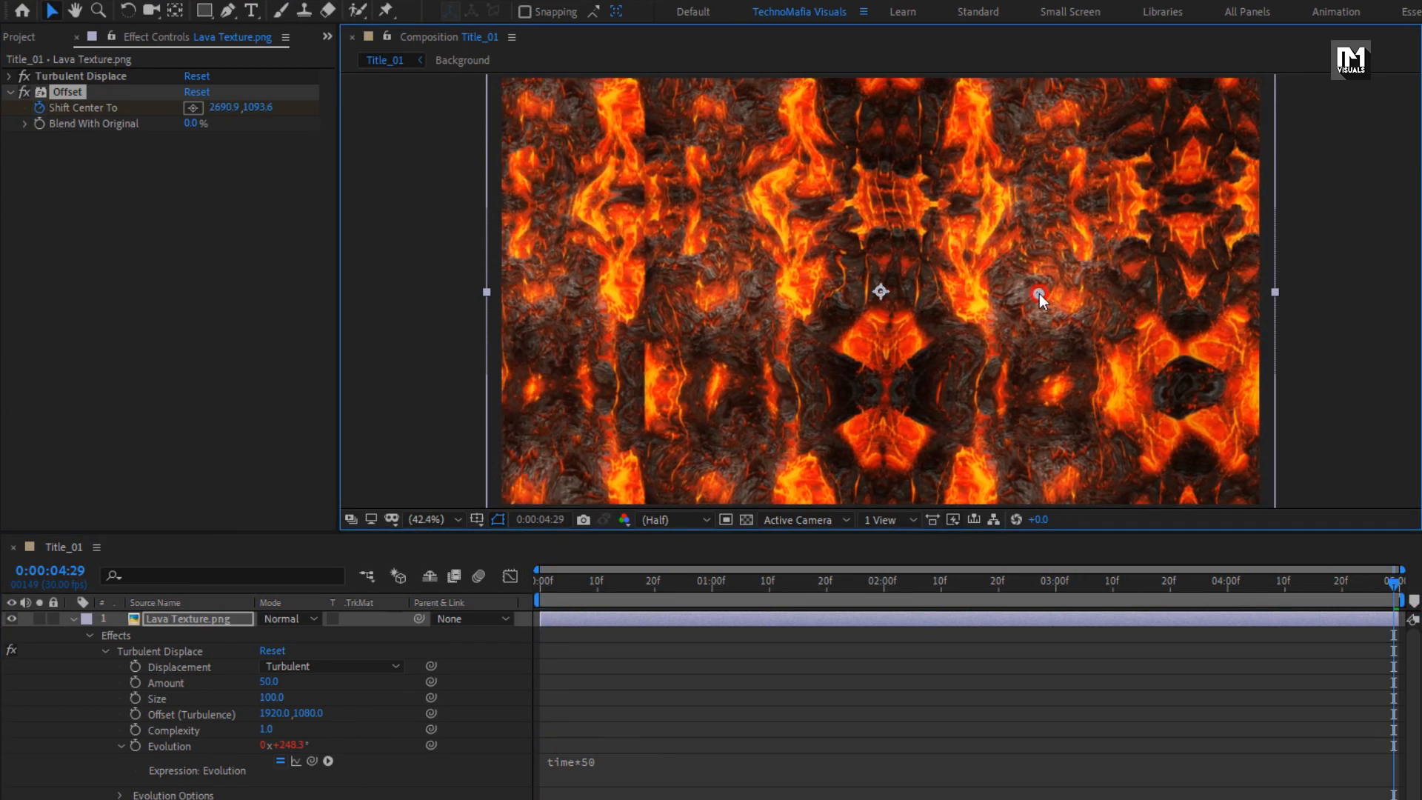
drag(552, 585, 1382, 585)
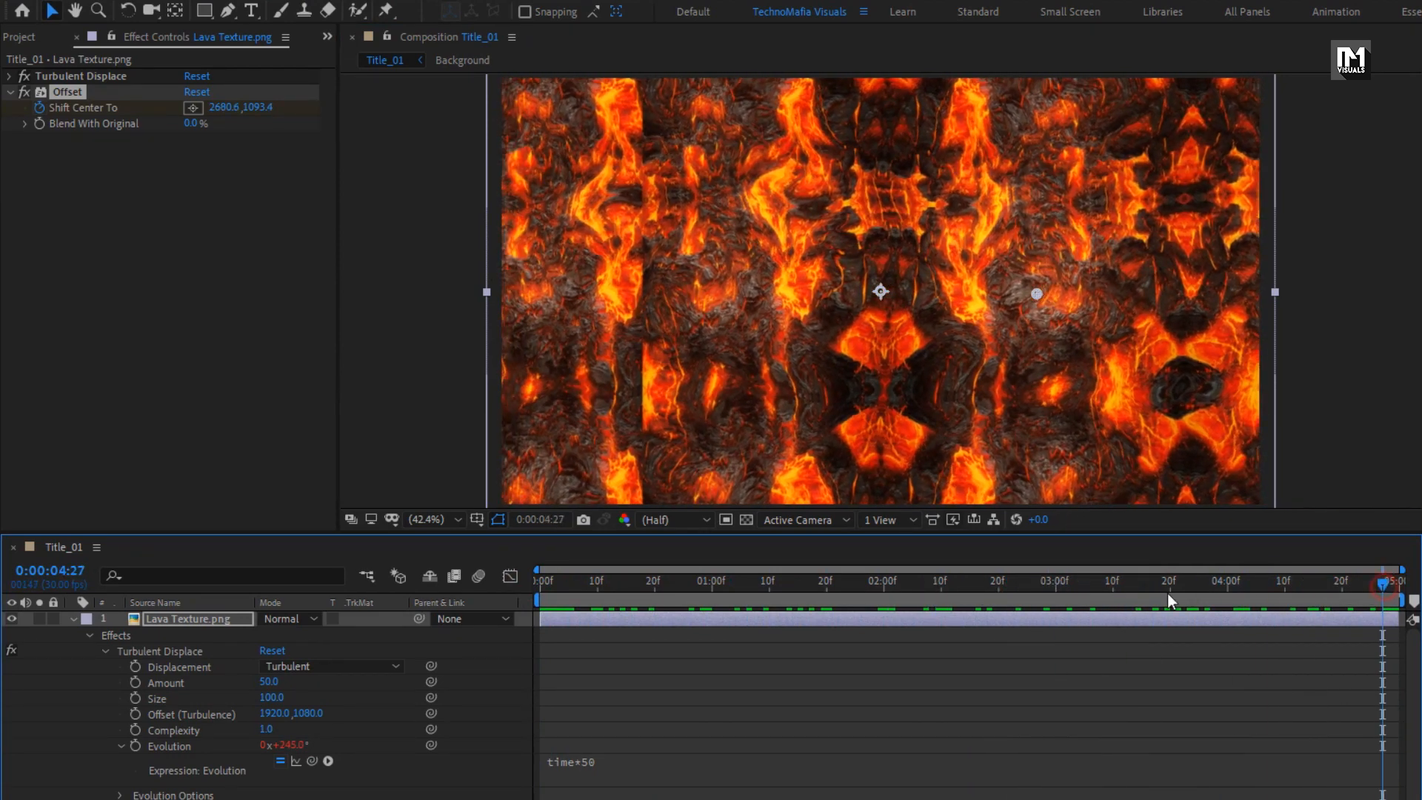
Pre-compose the Lava Texture layer into a new composition named Reflection, moving all attributes into it
click(74, 619)
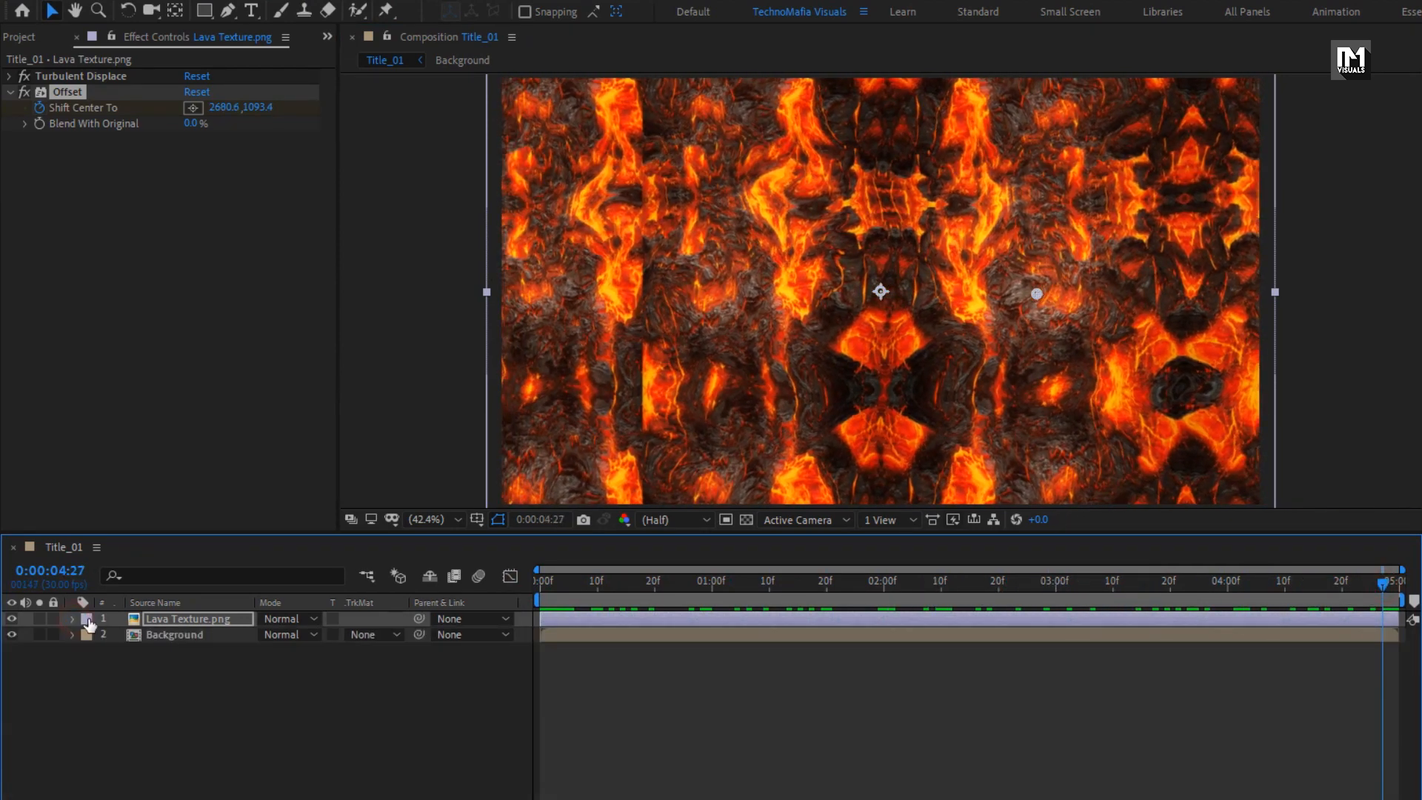
click(166, 619)
right_click(174, 619)
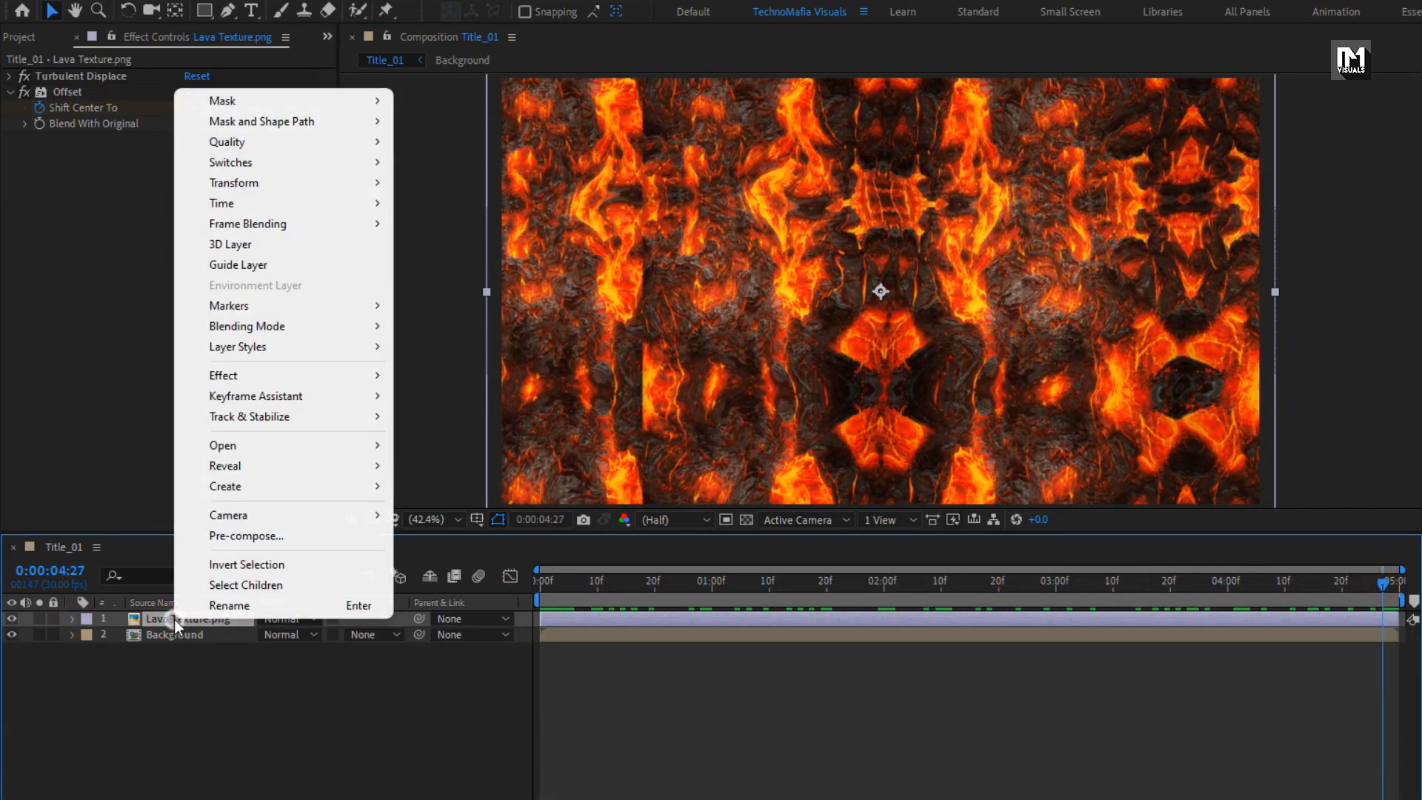
click(209, 540)
text(Reflection)
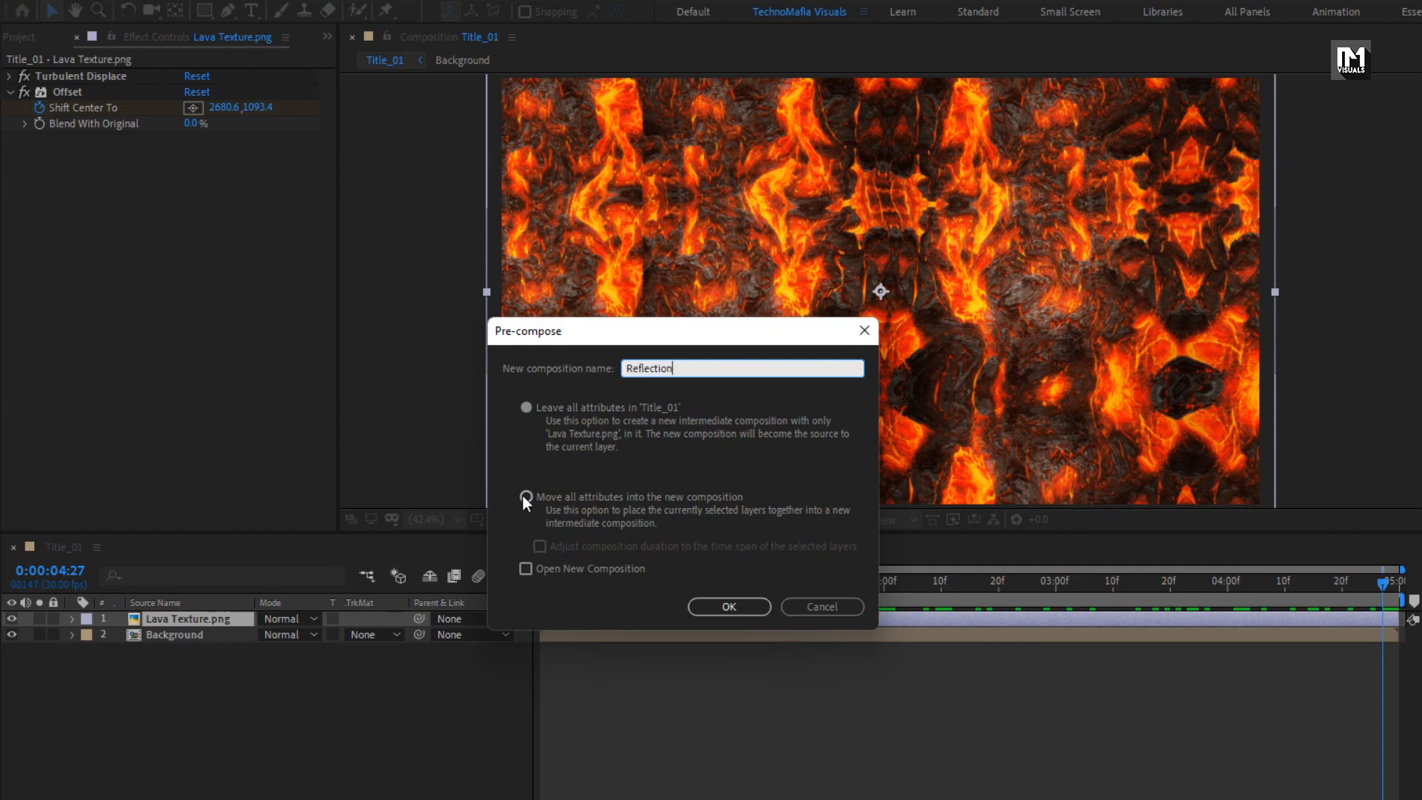
click(523, 496)
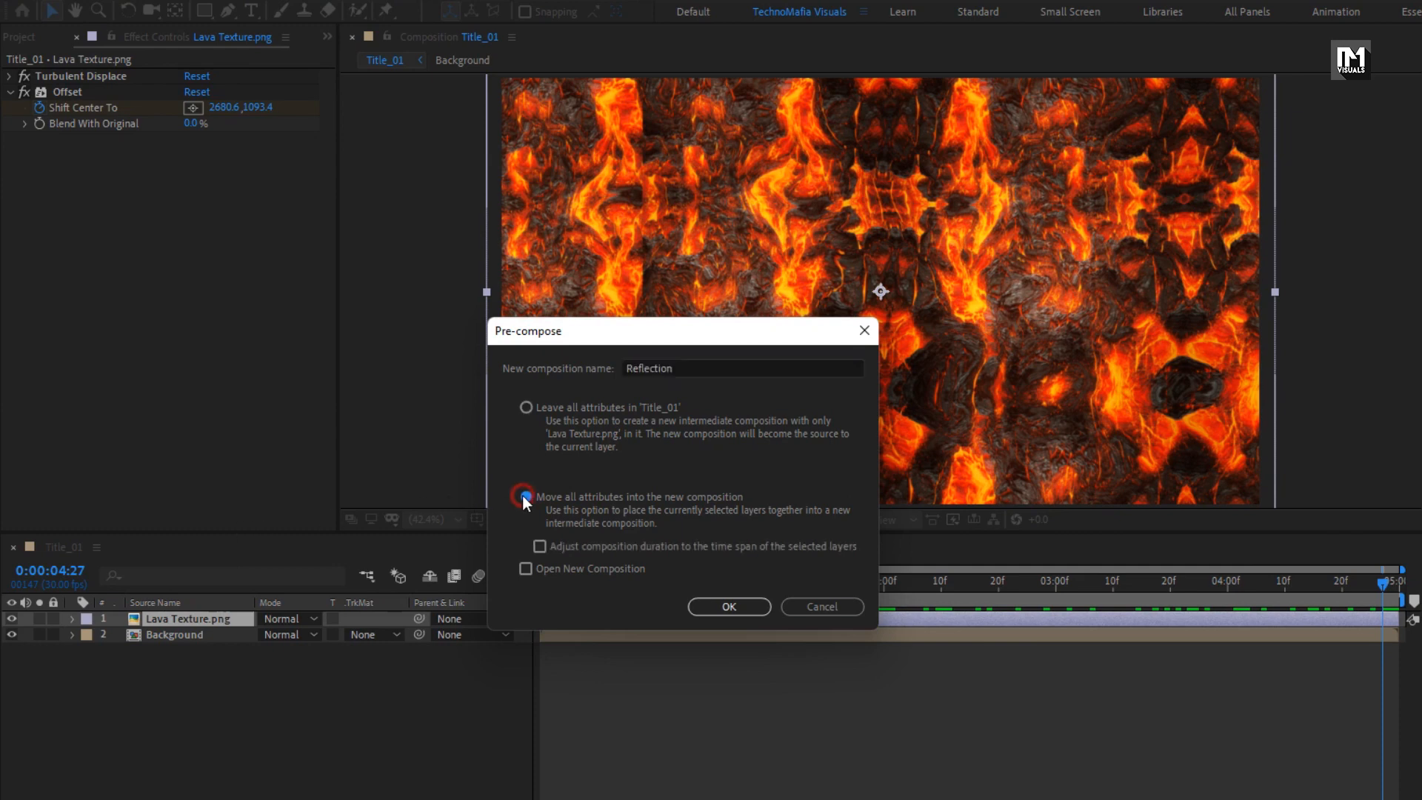
click(722, 607)
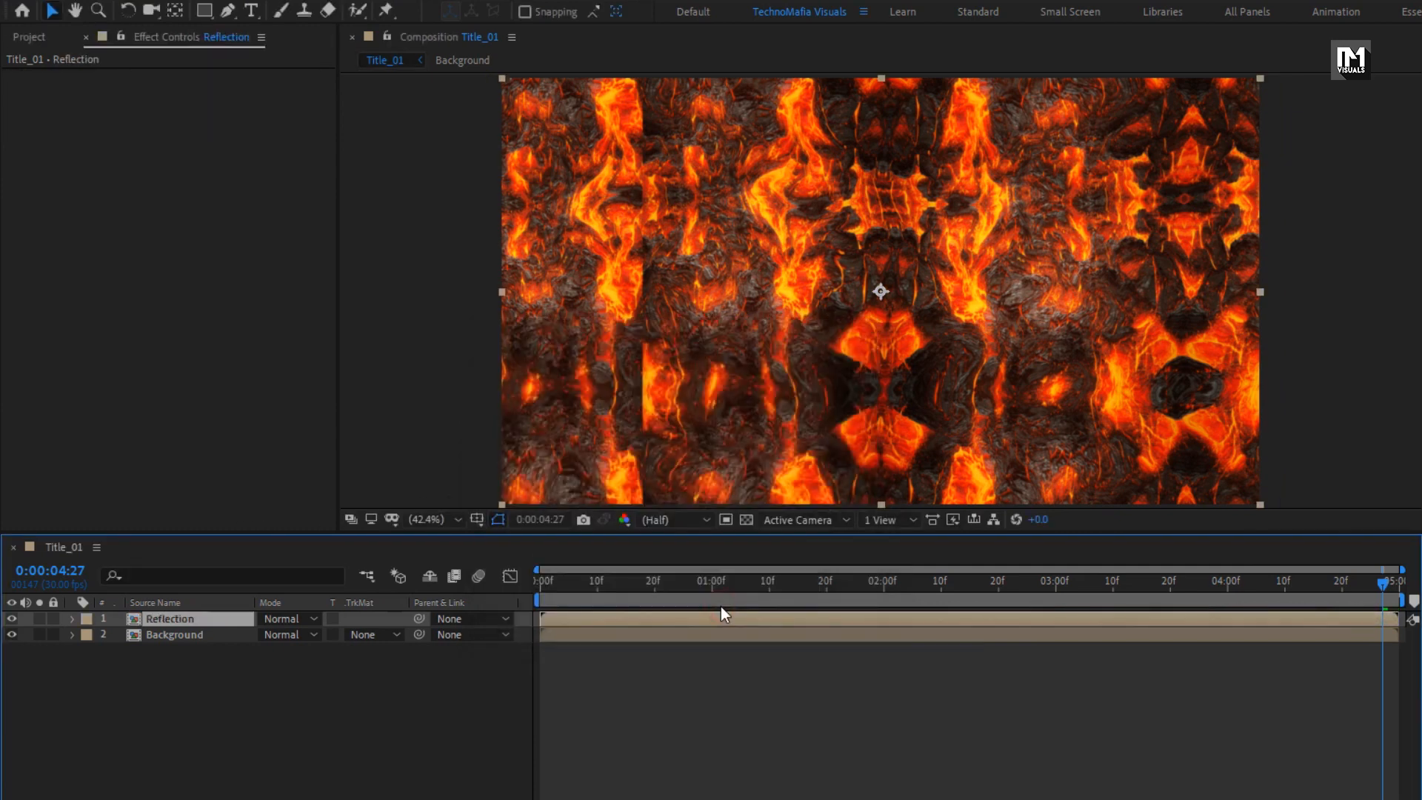
Create a text layer reading CINEMATIC above the Reflection layer and set its font size to 215 px
click(250, 11)
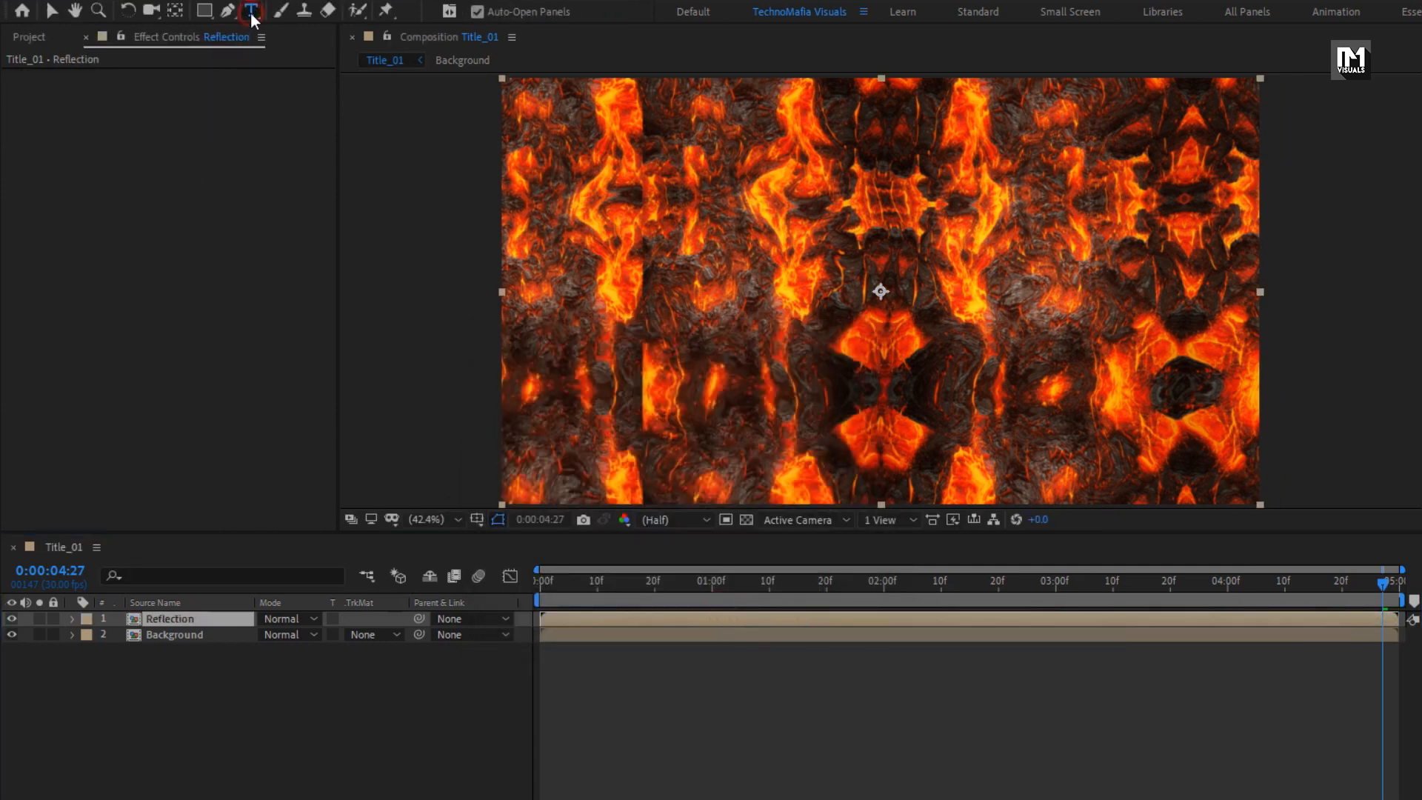
click(764, 287)
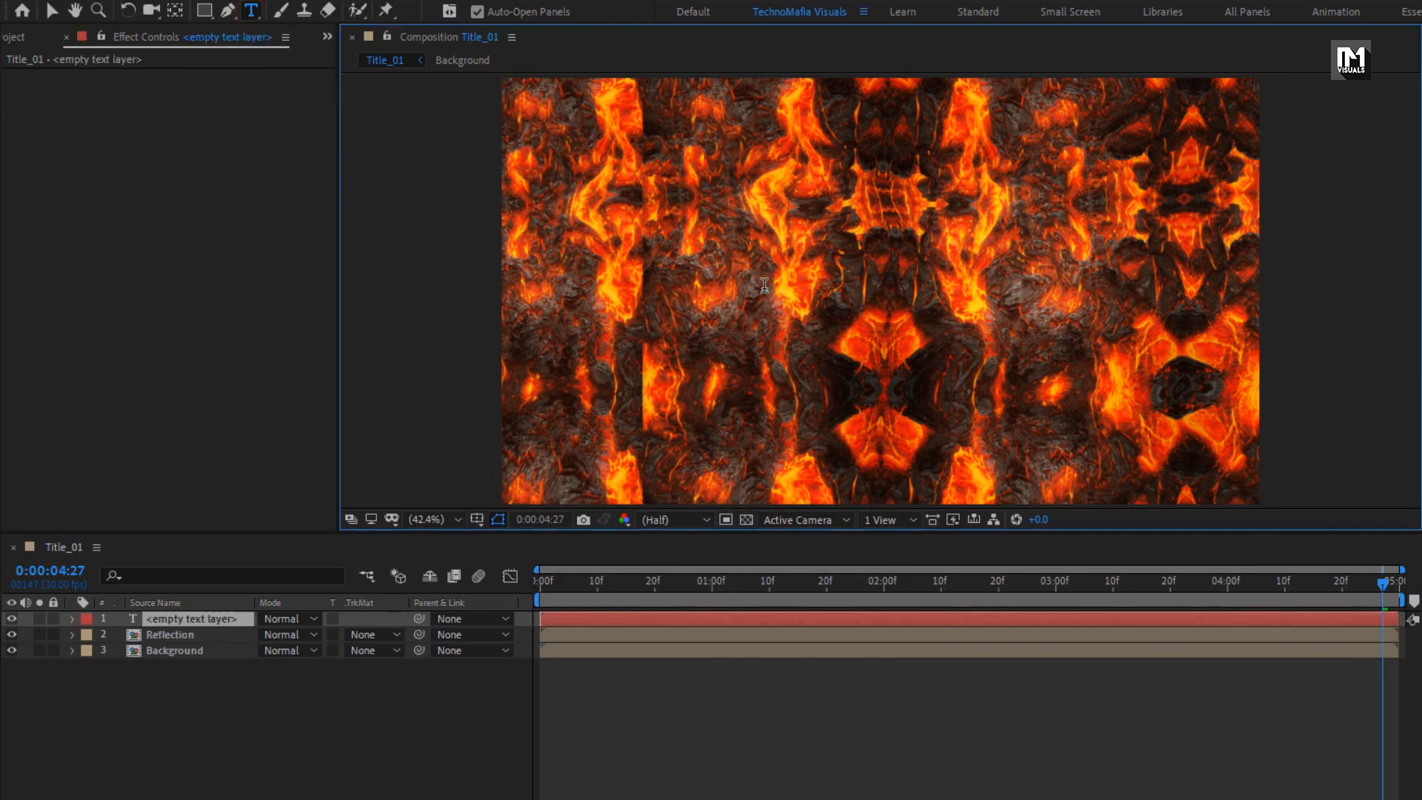
text(CINE)
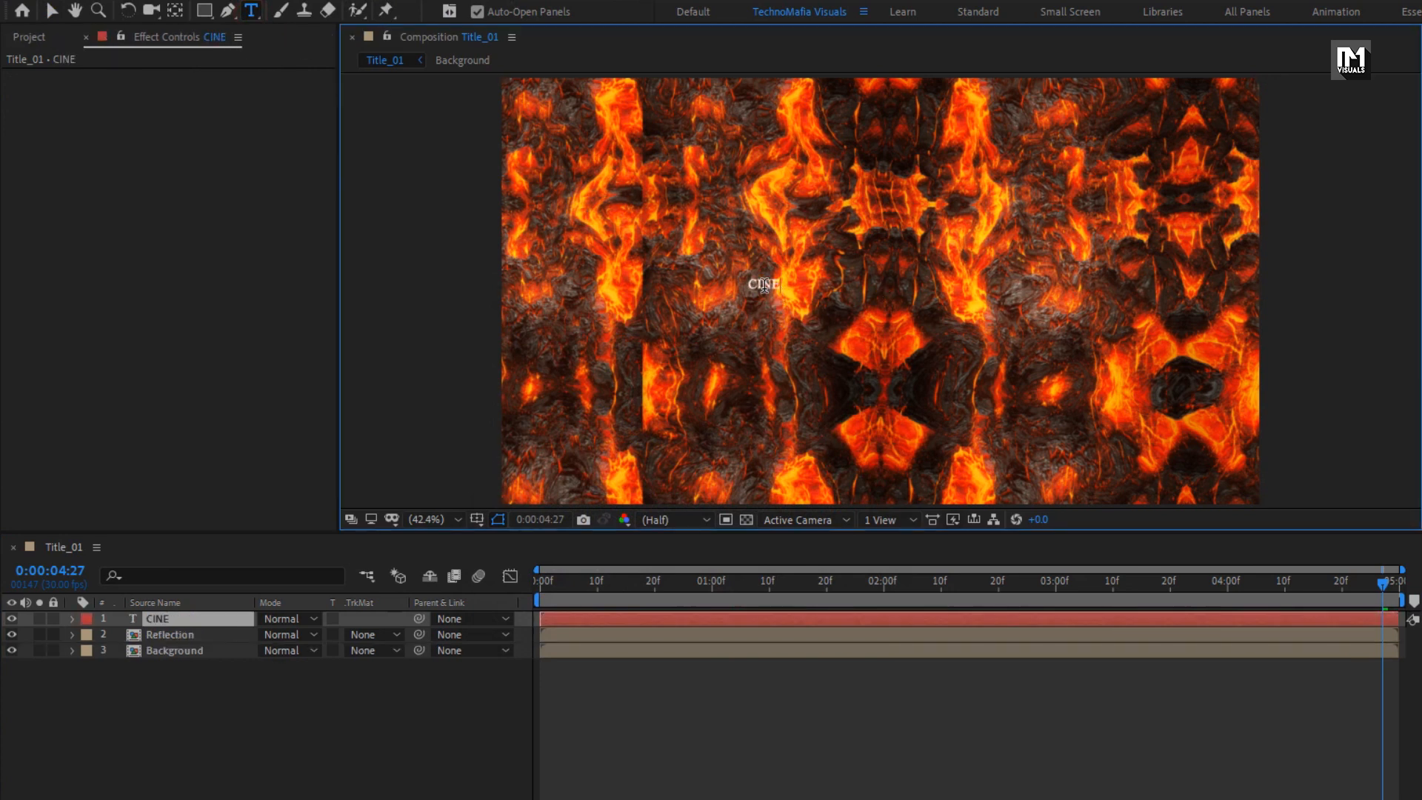
text(MATIC)
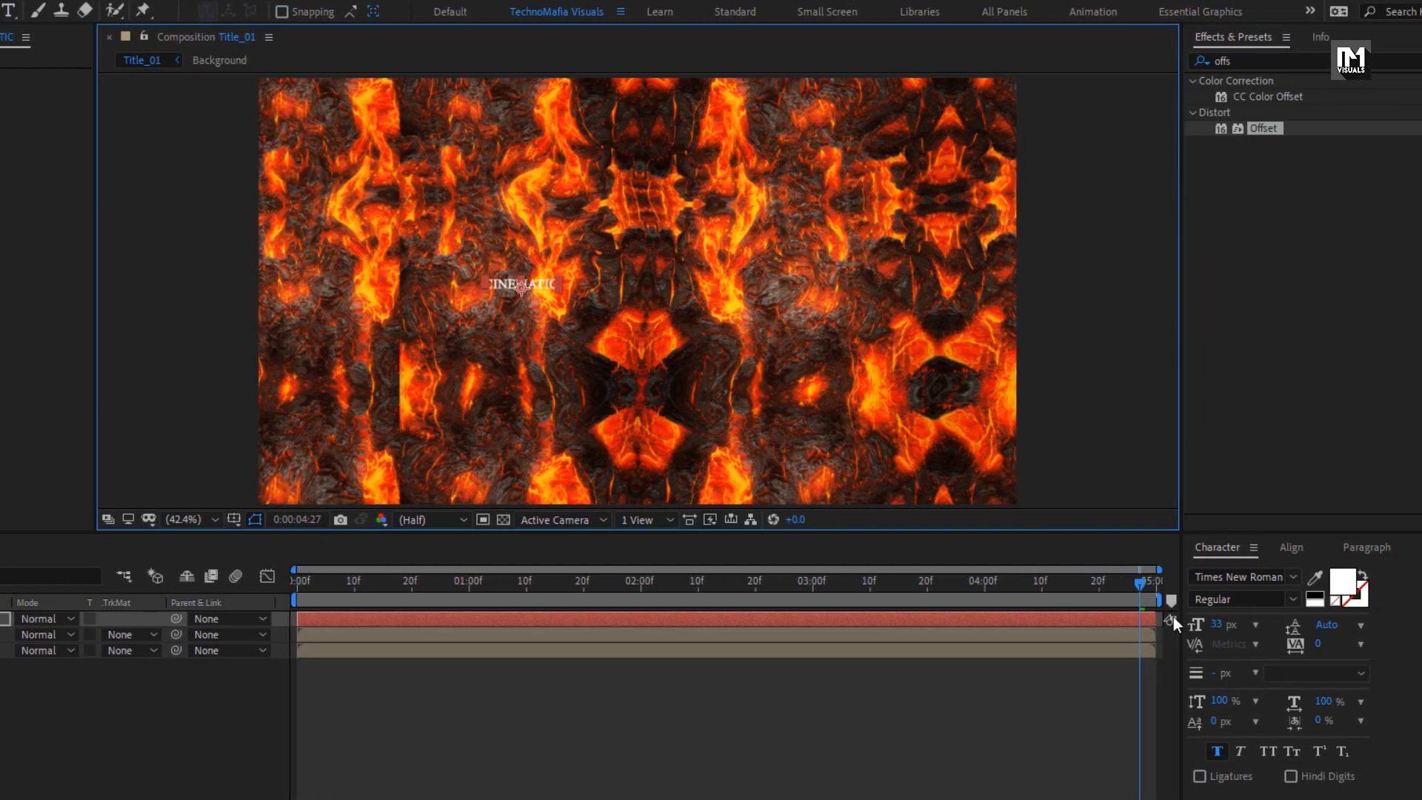
drag(1215, 624, 1392, 632)
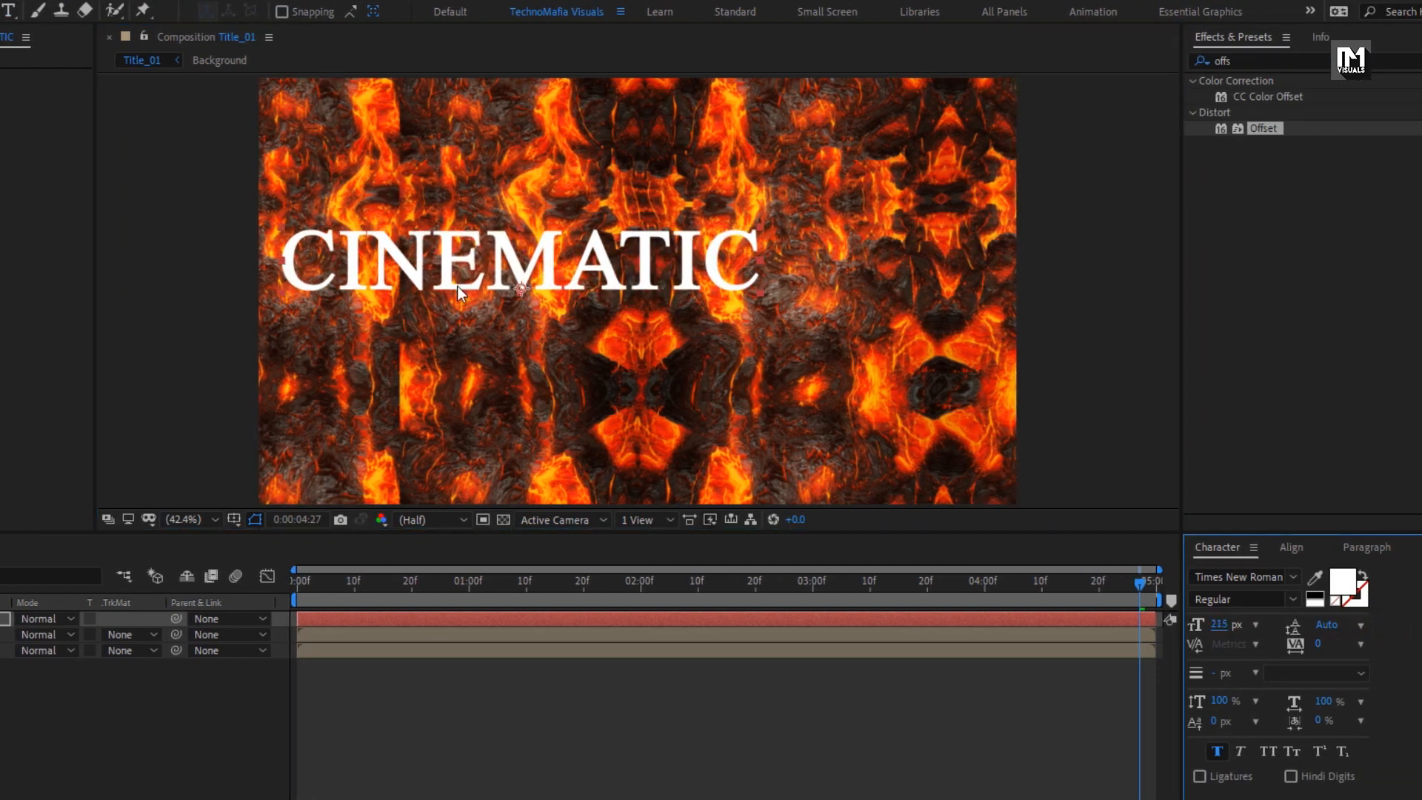
Change the CINEMATIC text's font to Bebas Neue Bold
click(1223, 576)
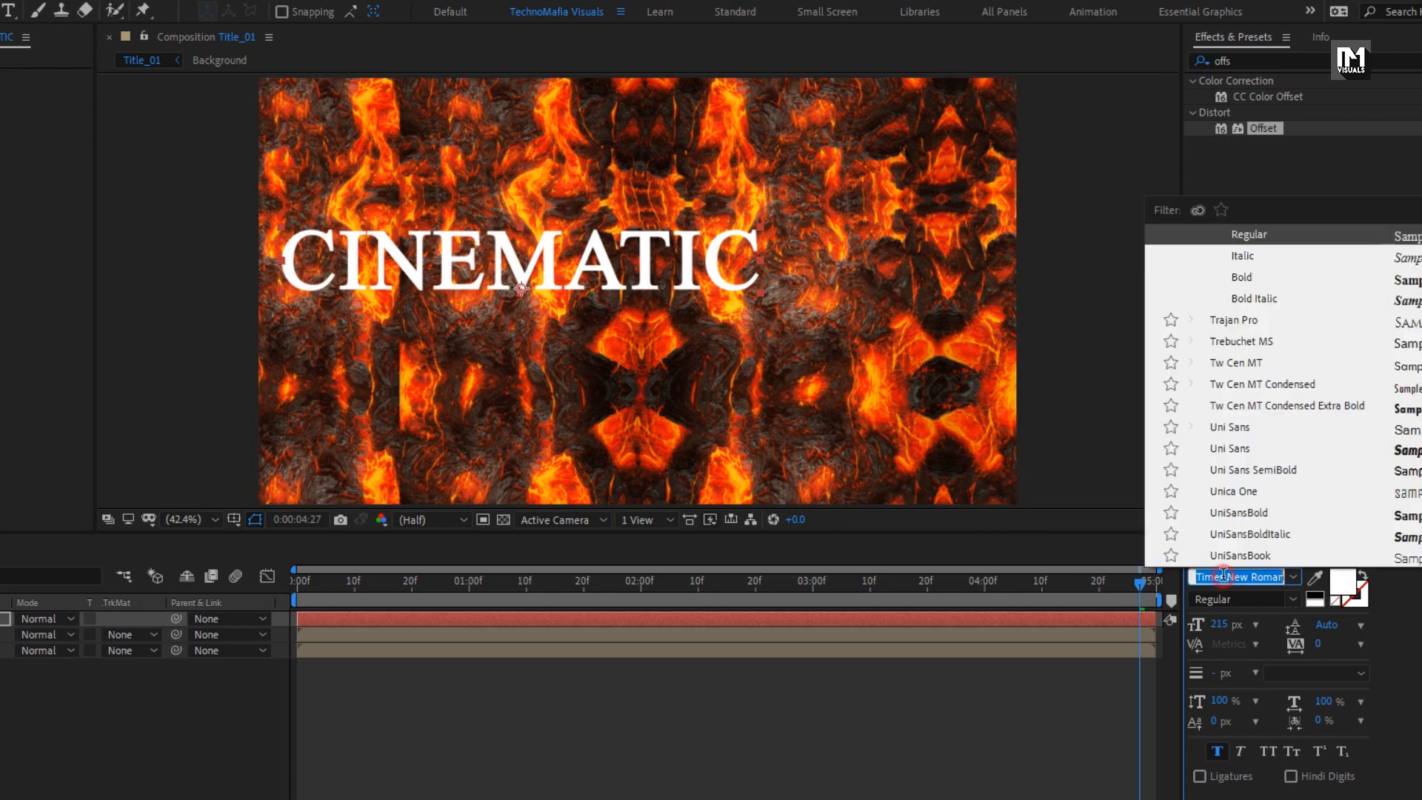
text(be)
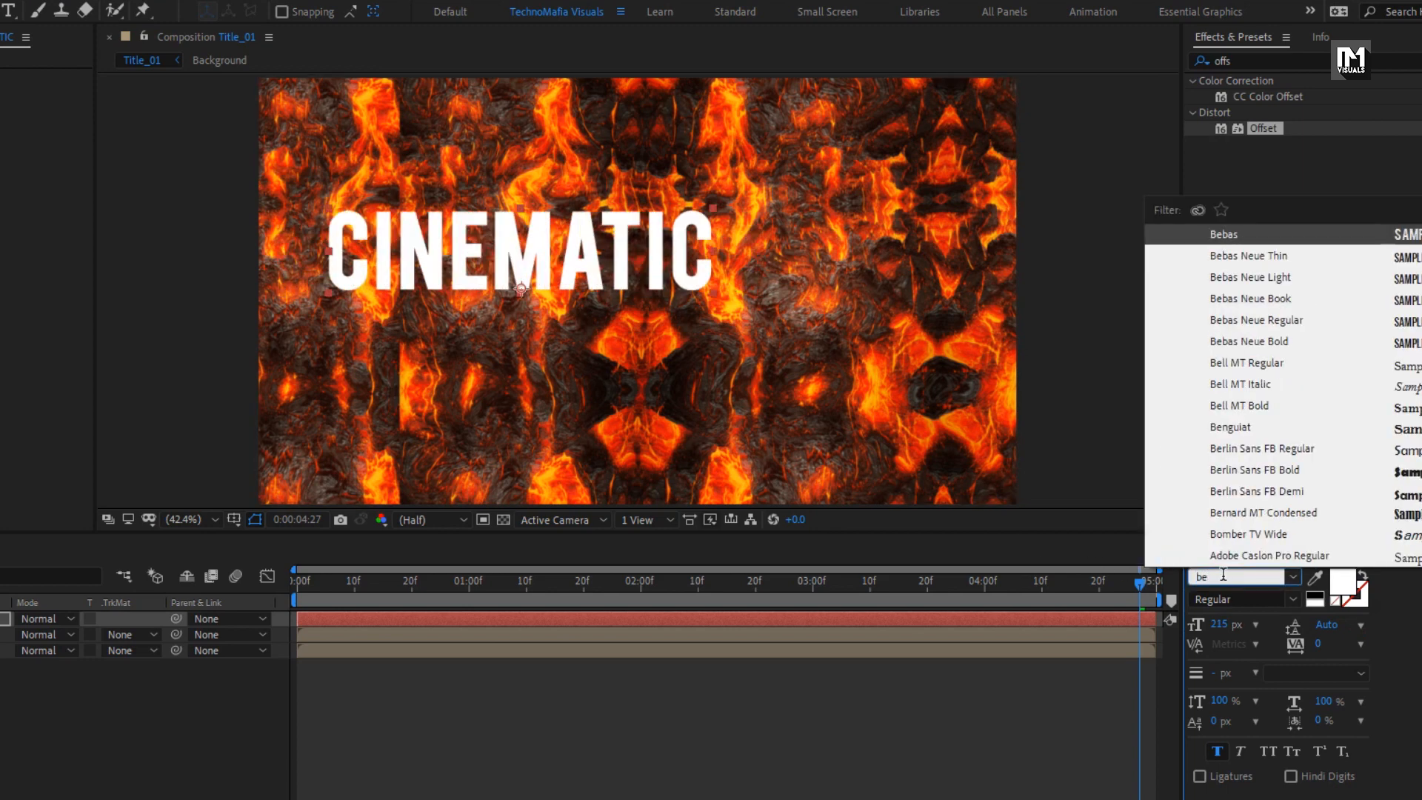
text(b)
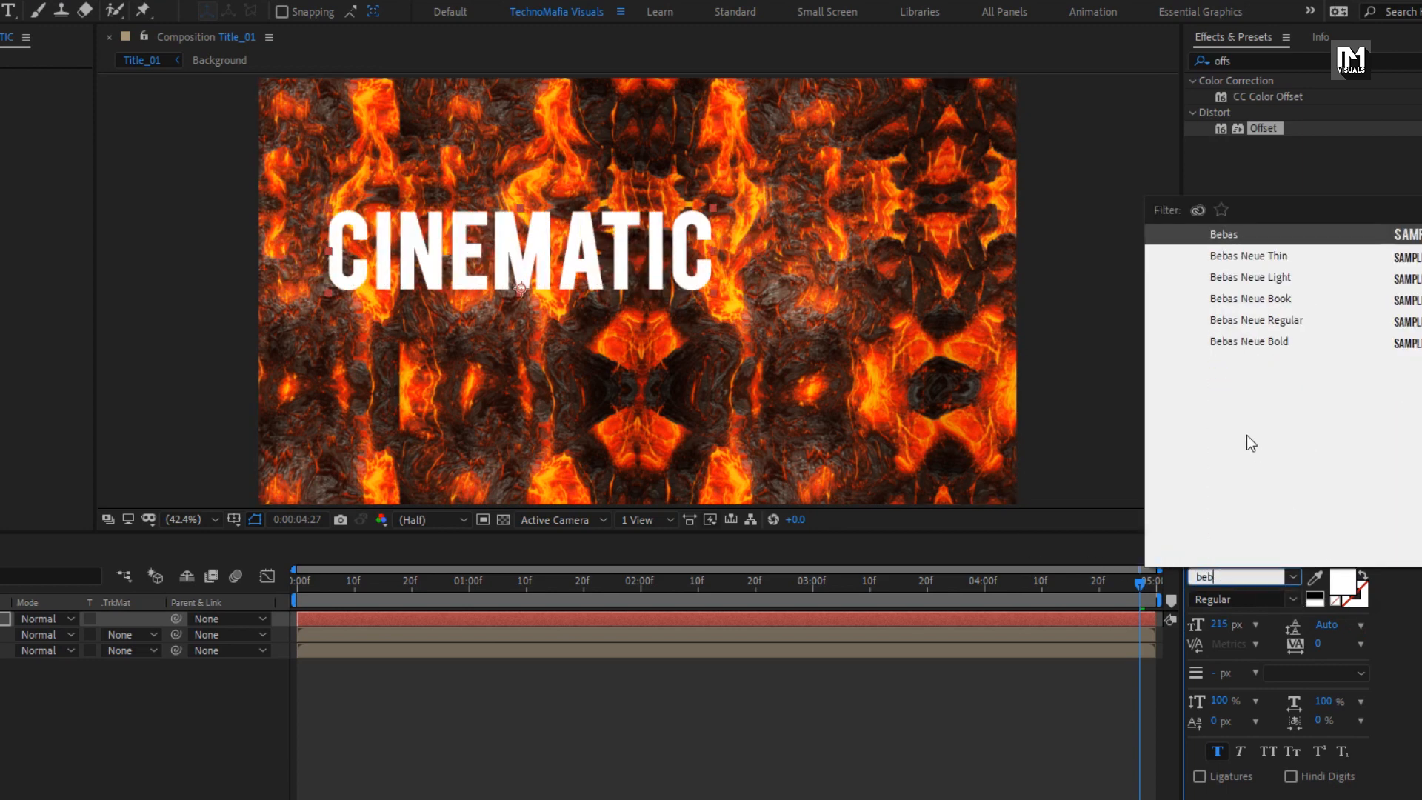
click(1243, 342)
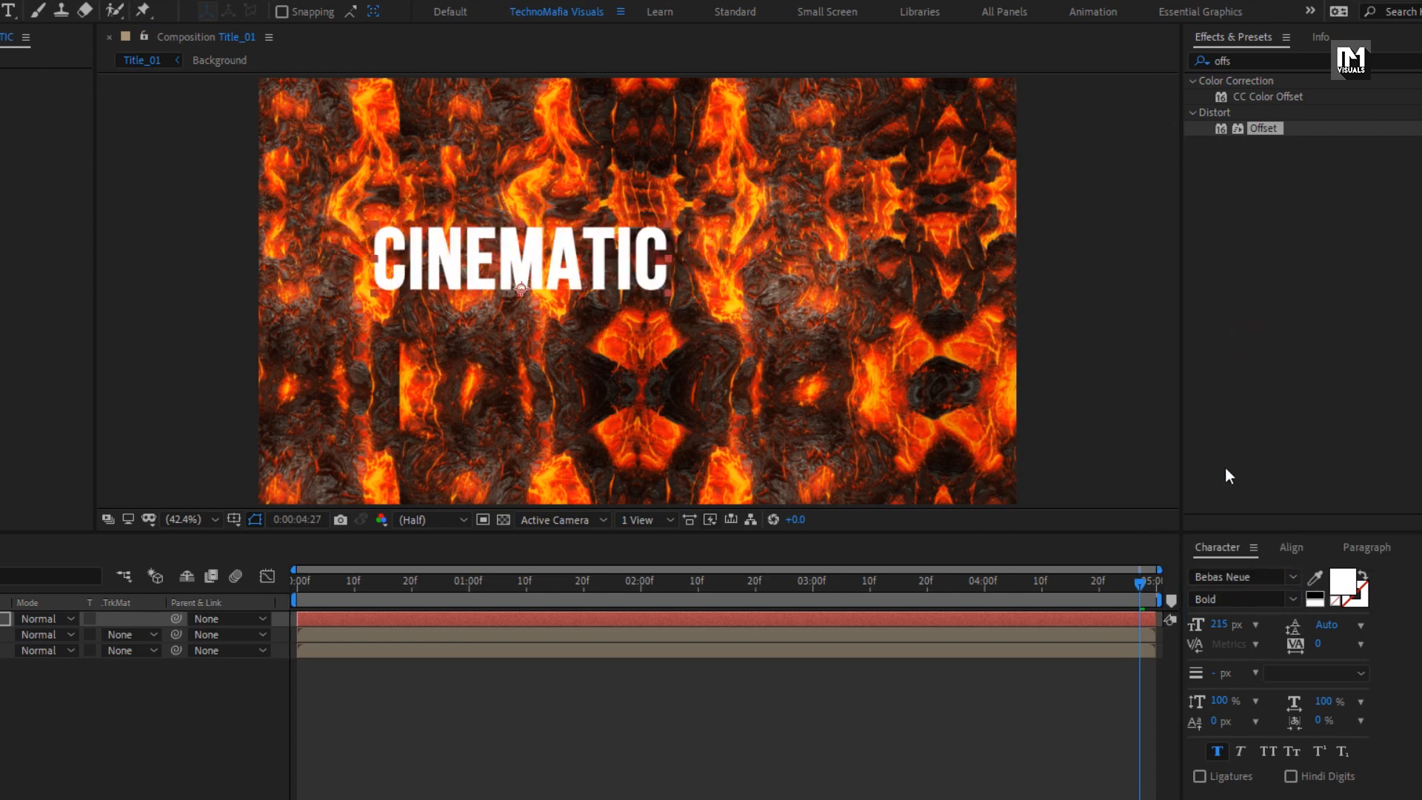
Enlarge the CINEMATIC text to 401 px and centre it horizontally and vertically in the composition
click(1289, 548)
click(1233, 594)
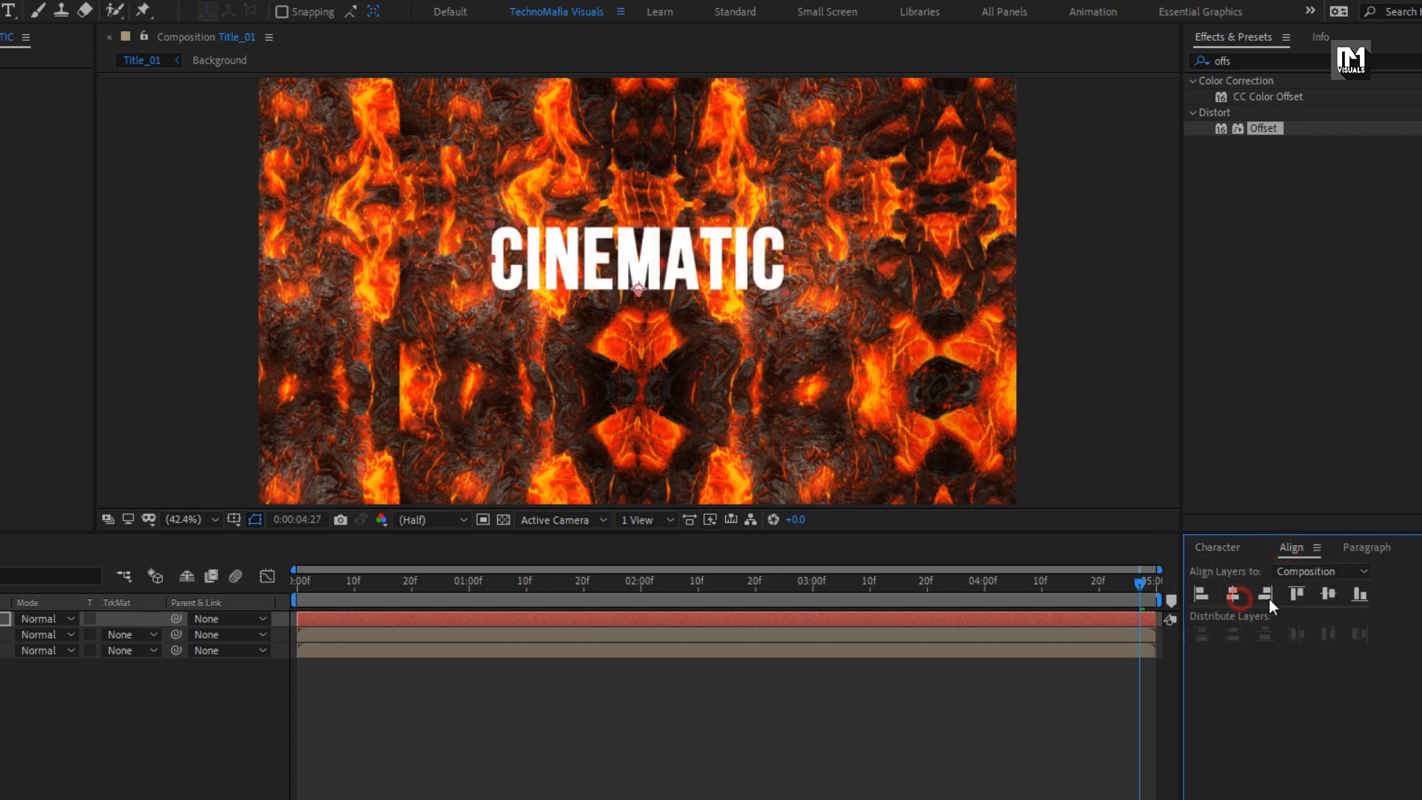
click(1315, 597)
click(1206, 549)
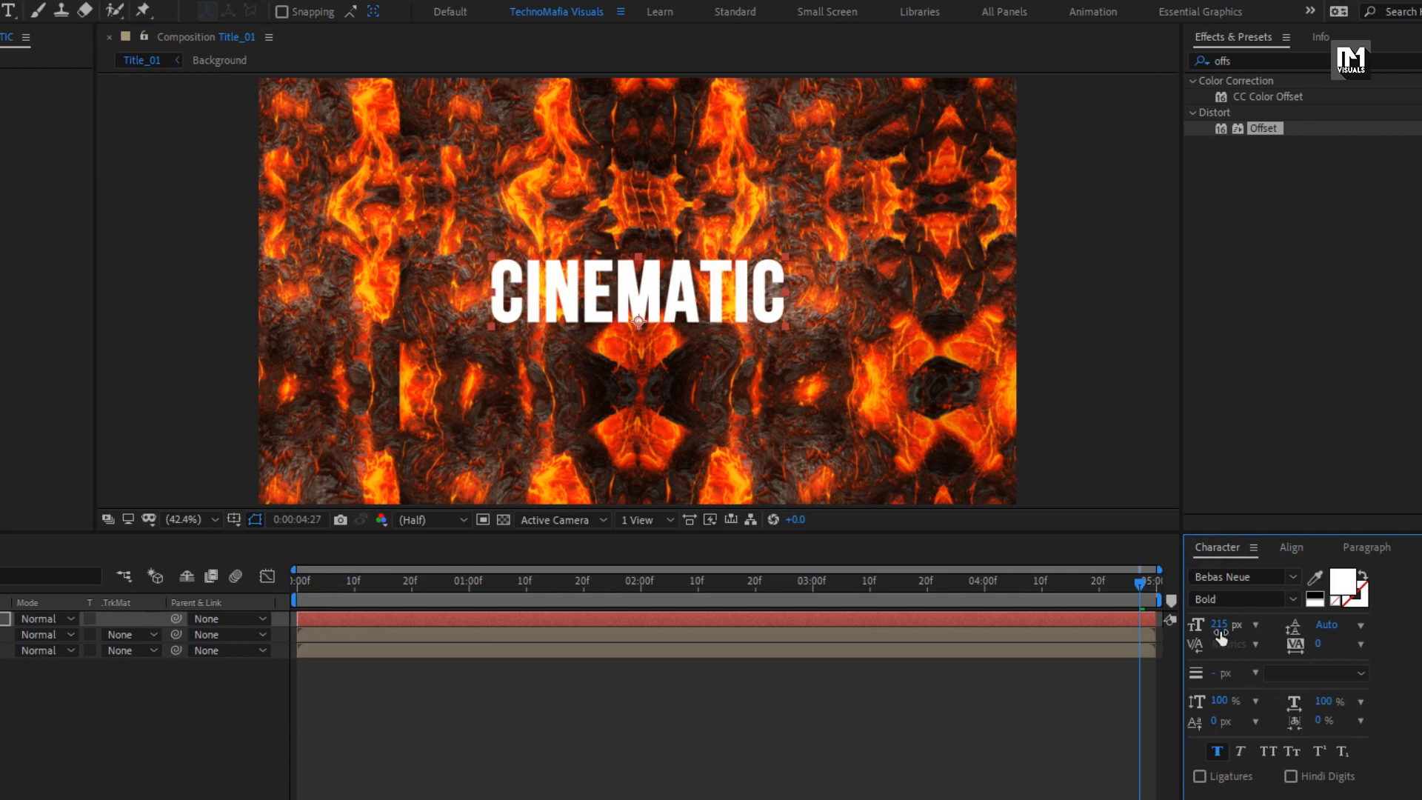
drag(1220, 635, 1399, 638)
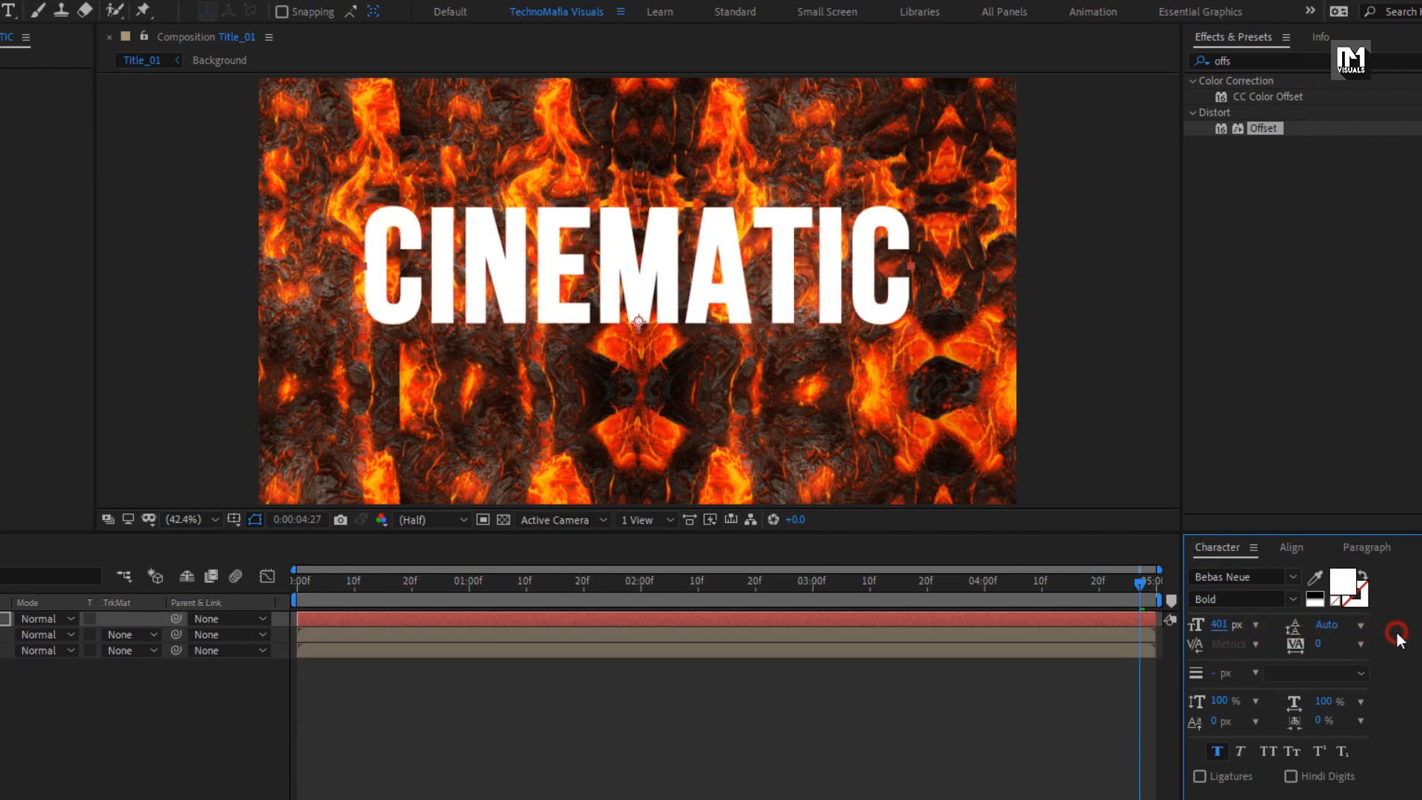
click(1289, 549)
click(1232, 594)
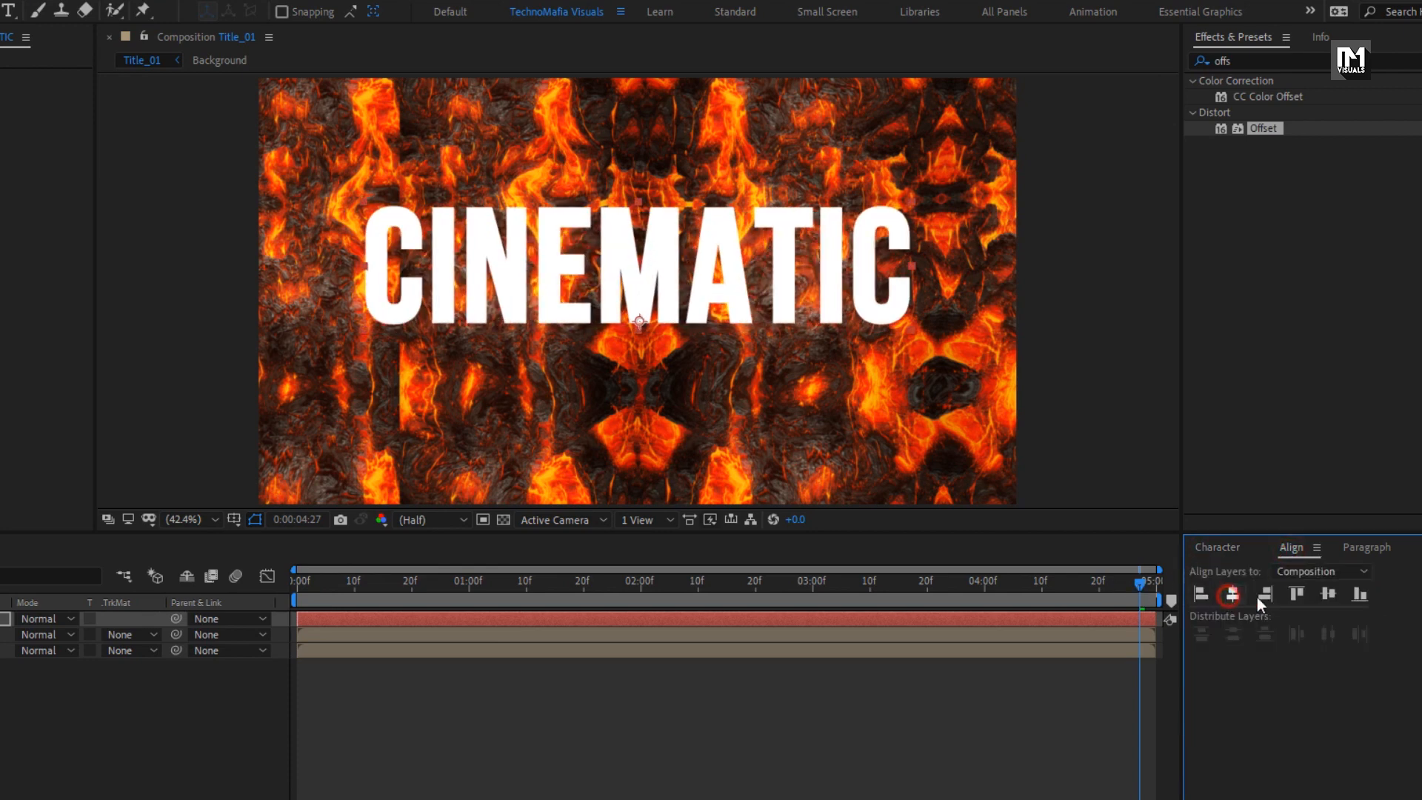
click(1328, 594)
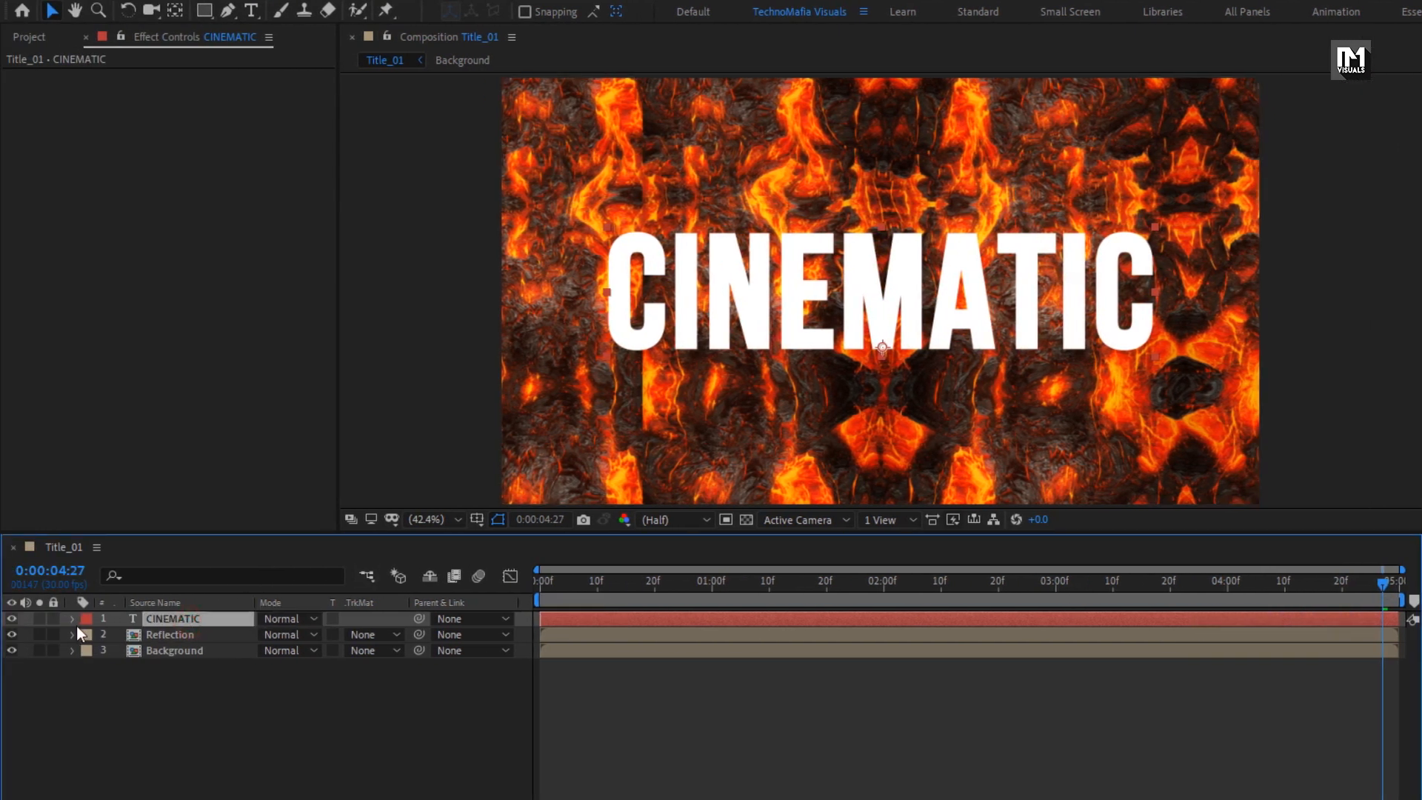
Add a Tracking animator to the CINEMATIC text layer
click(72, 622)
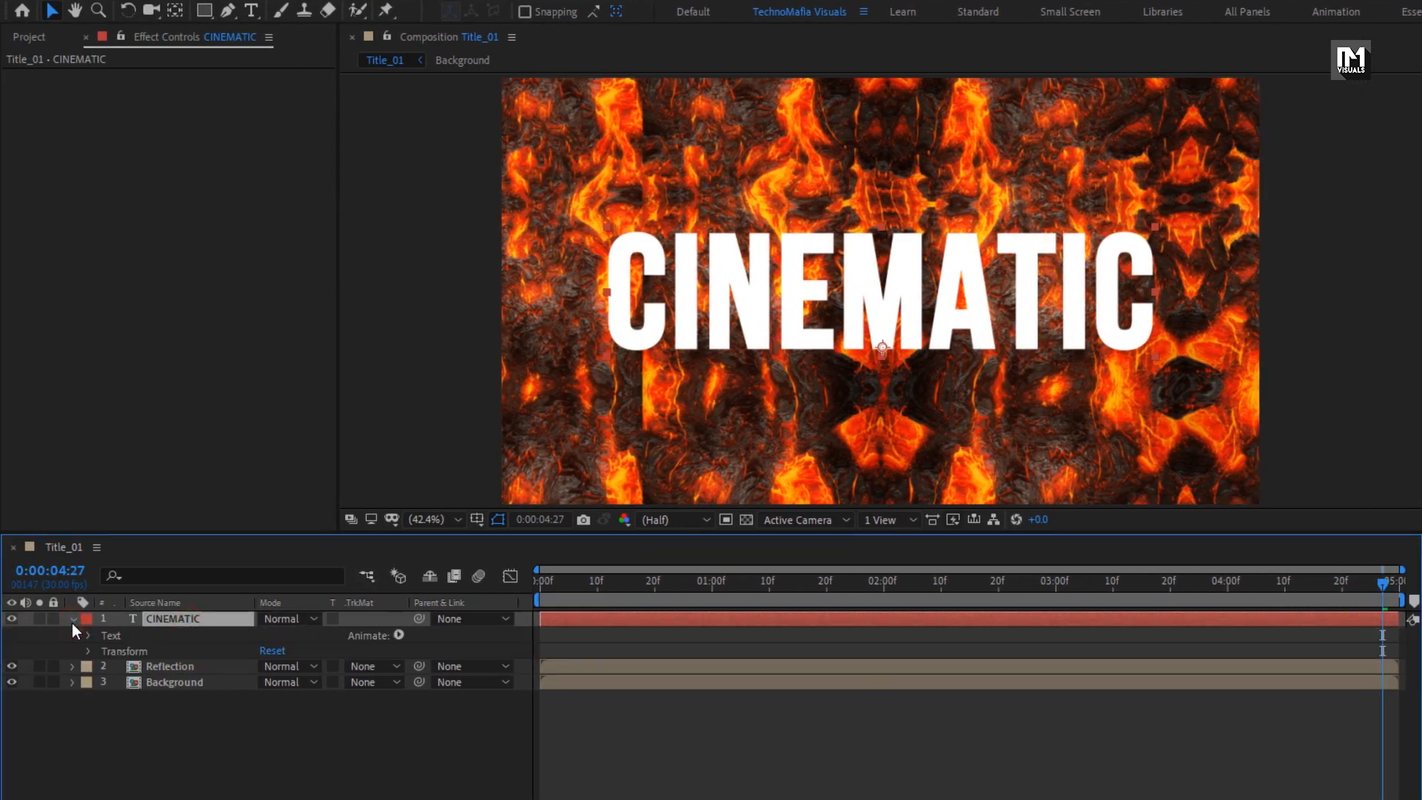
click(399, 634)
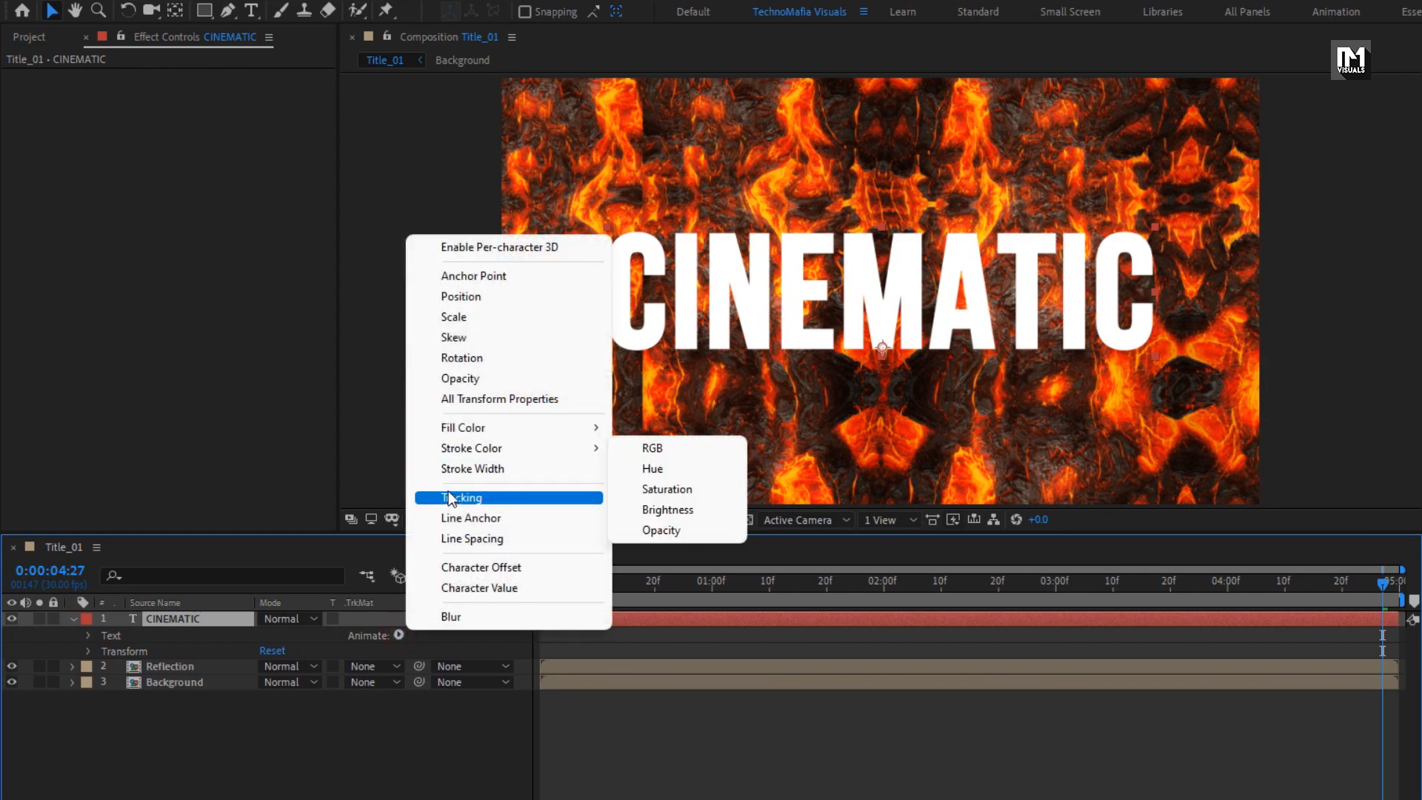
click(449, 493)
click(88, 728)
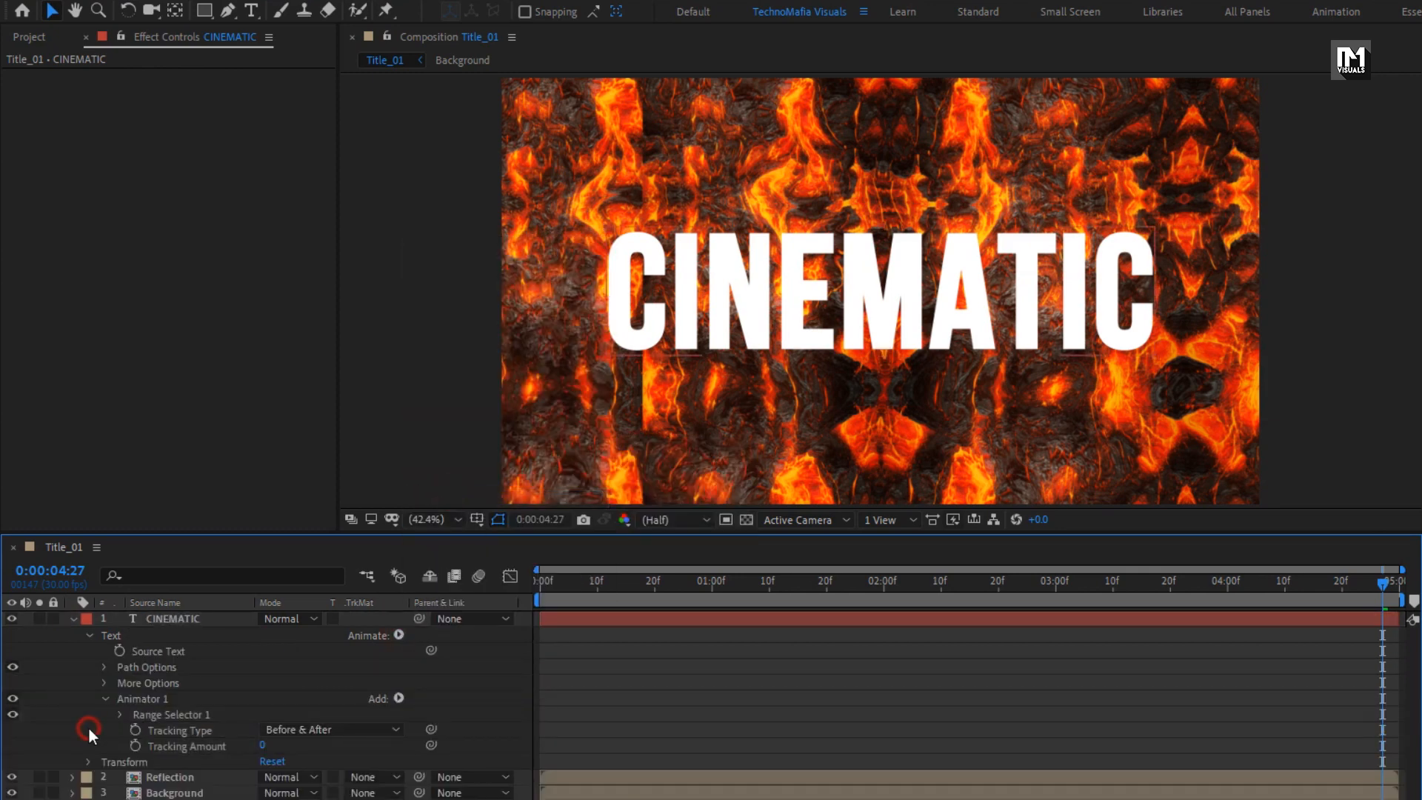
Keyframe the Tracking Amount from 195 at the composition start to 0 at 0:00:04:29, and scrub through the opening frames
drag(615, 588, 1399, 594)
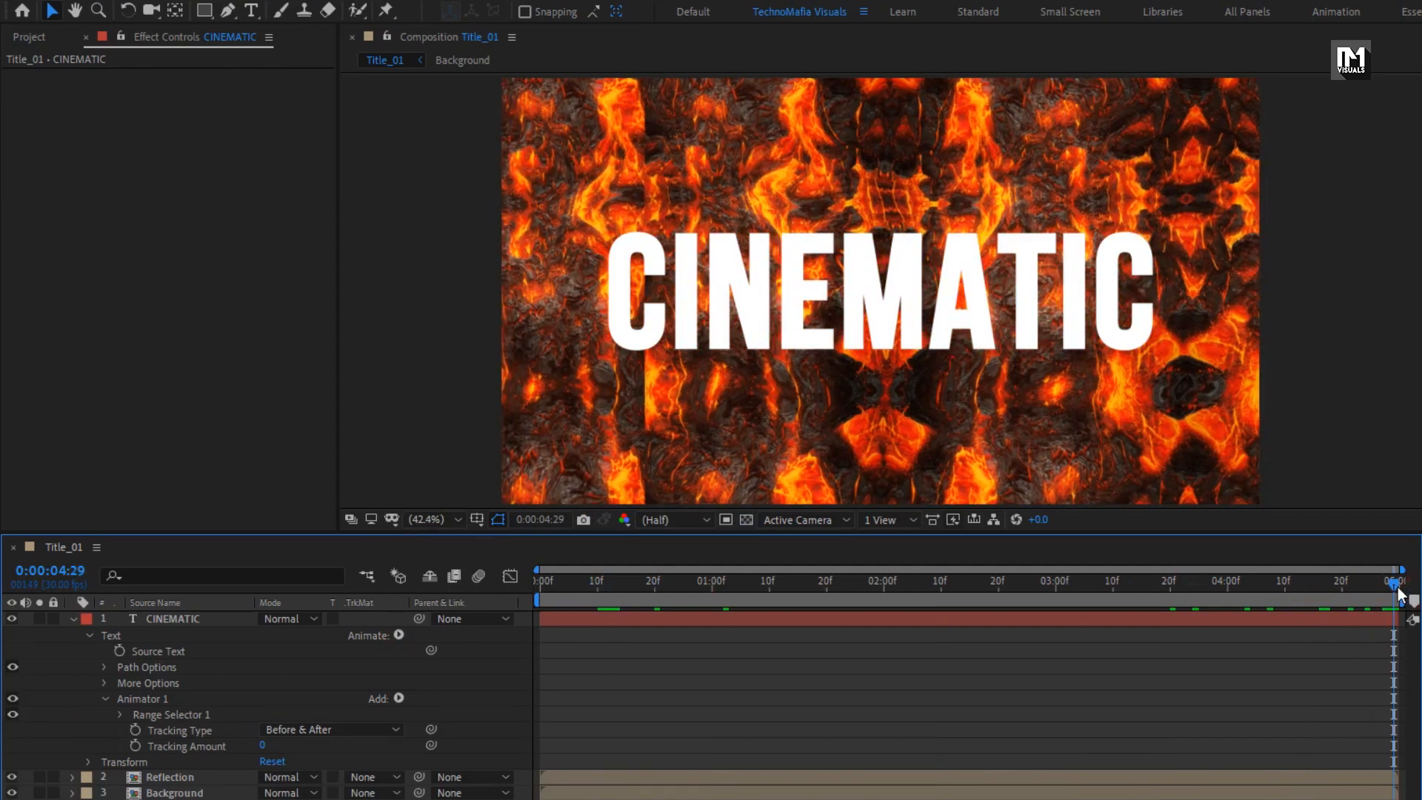
click(134, 744)
drag(607, 581, 433, 588)
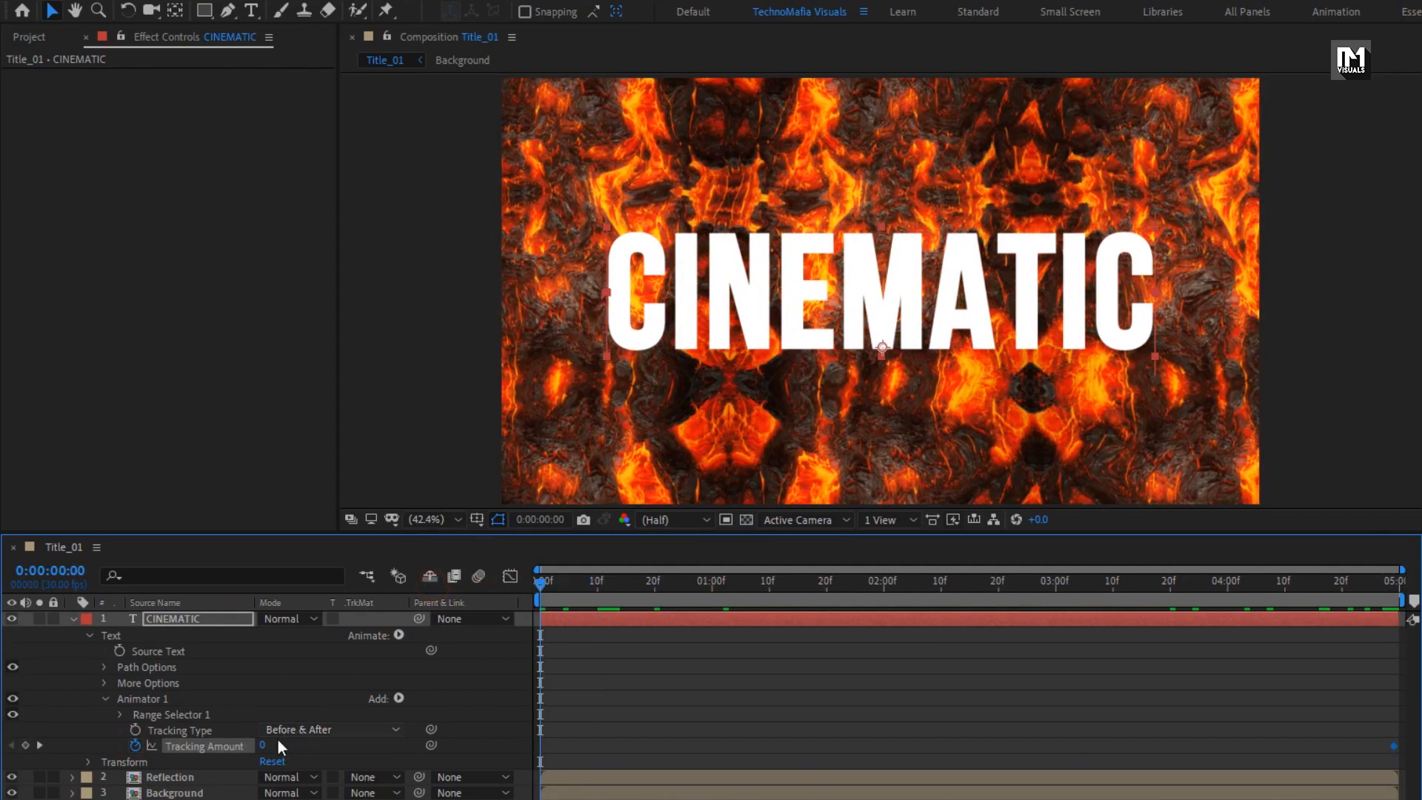
drag(264, 745, 437, 740)
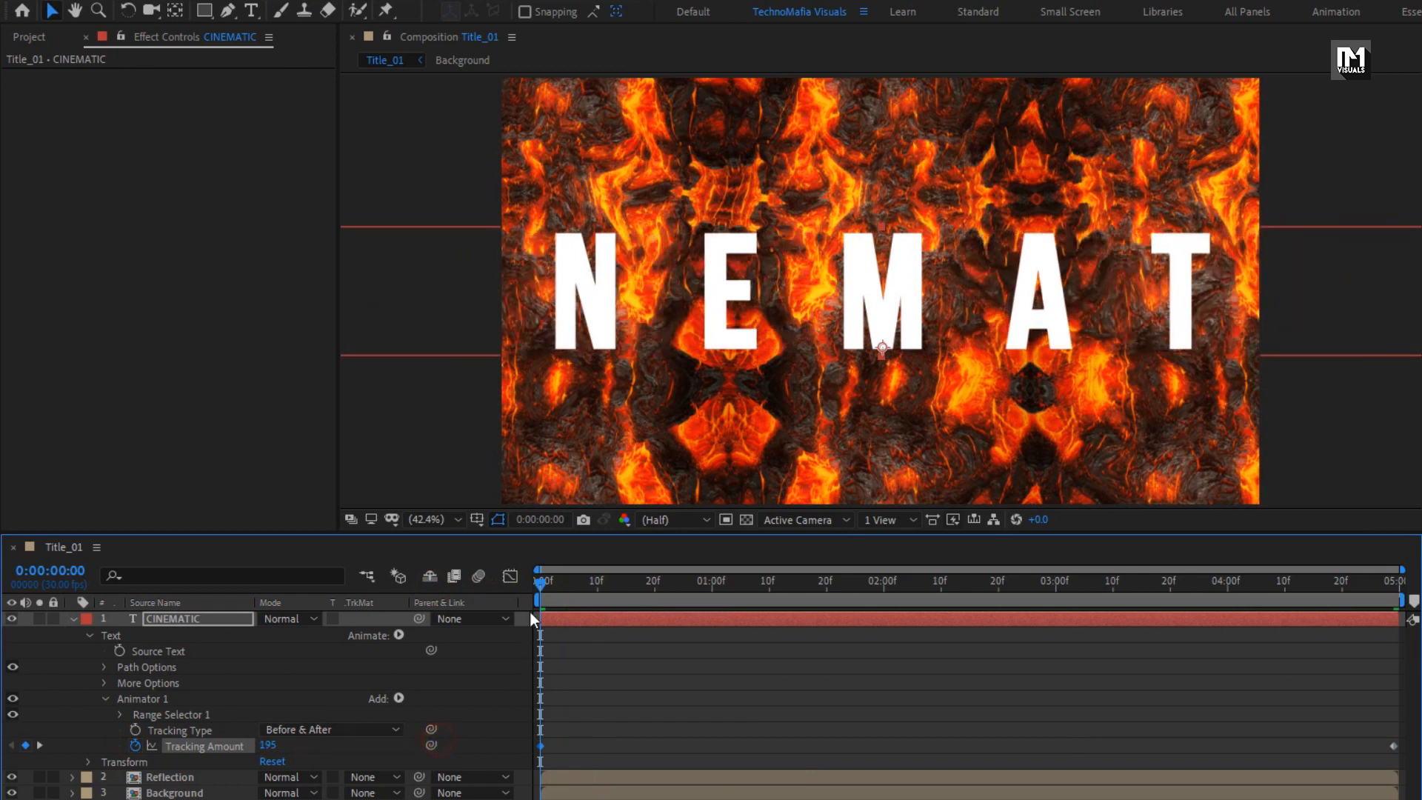
drag(542, 589, 571, 600)
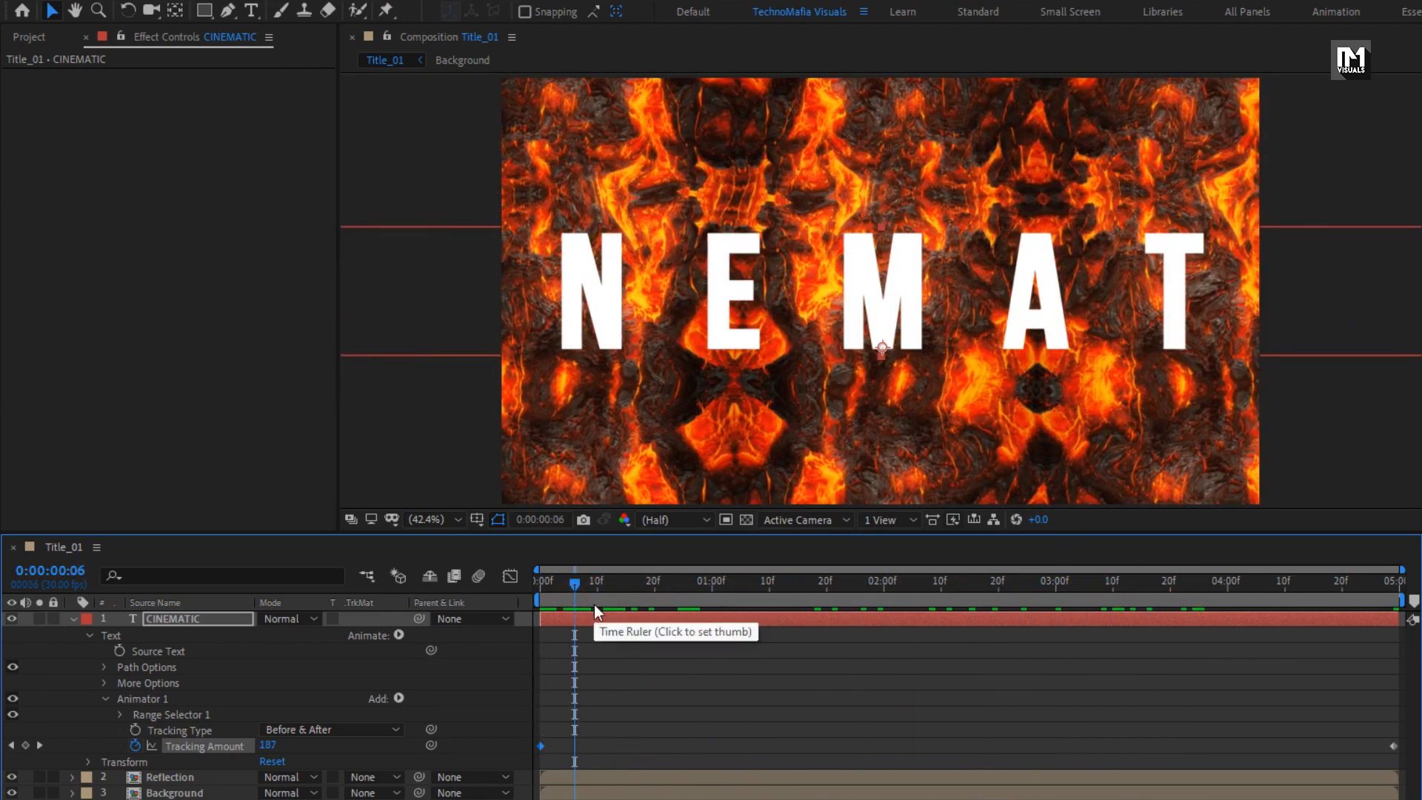
Apply Easy Ease to both Tracking Amount keyframes
drag(1407, 741, 534, 753)
right_click(542, 747)
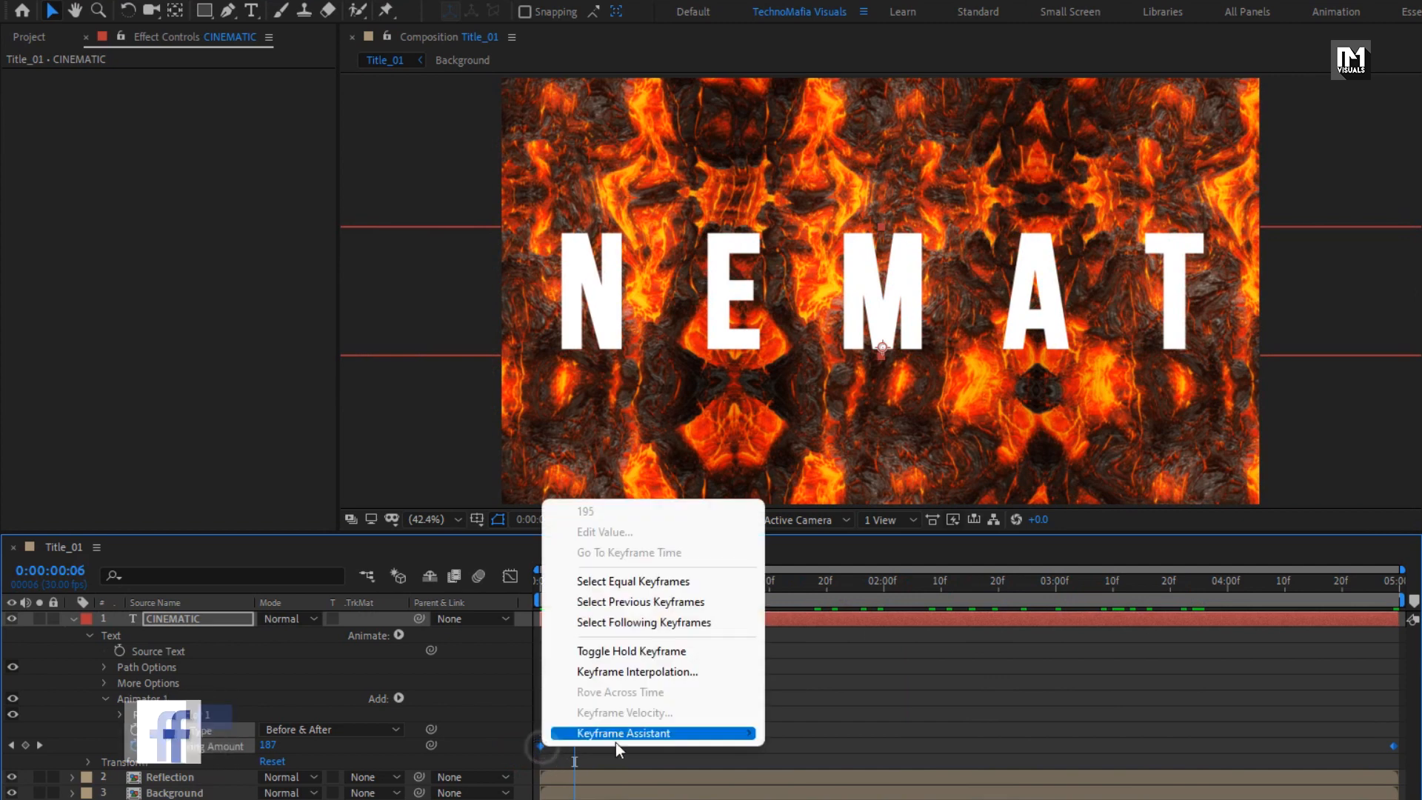
mouse_move(695, 732)
click(806, 794)
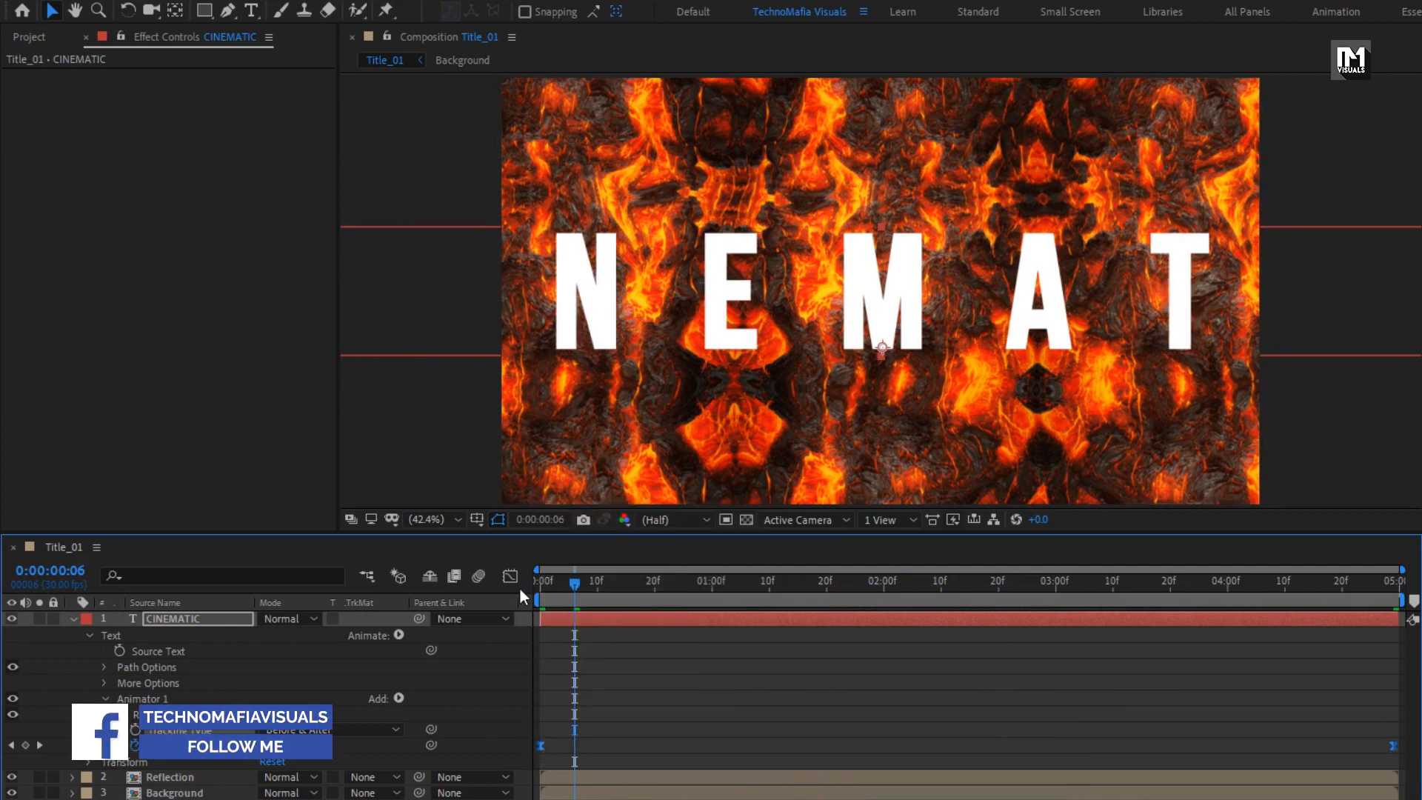
Reshape the Tracking Amount speed graph for a fast start and a long, gradual ease into the last keyframe
click(515, 577)
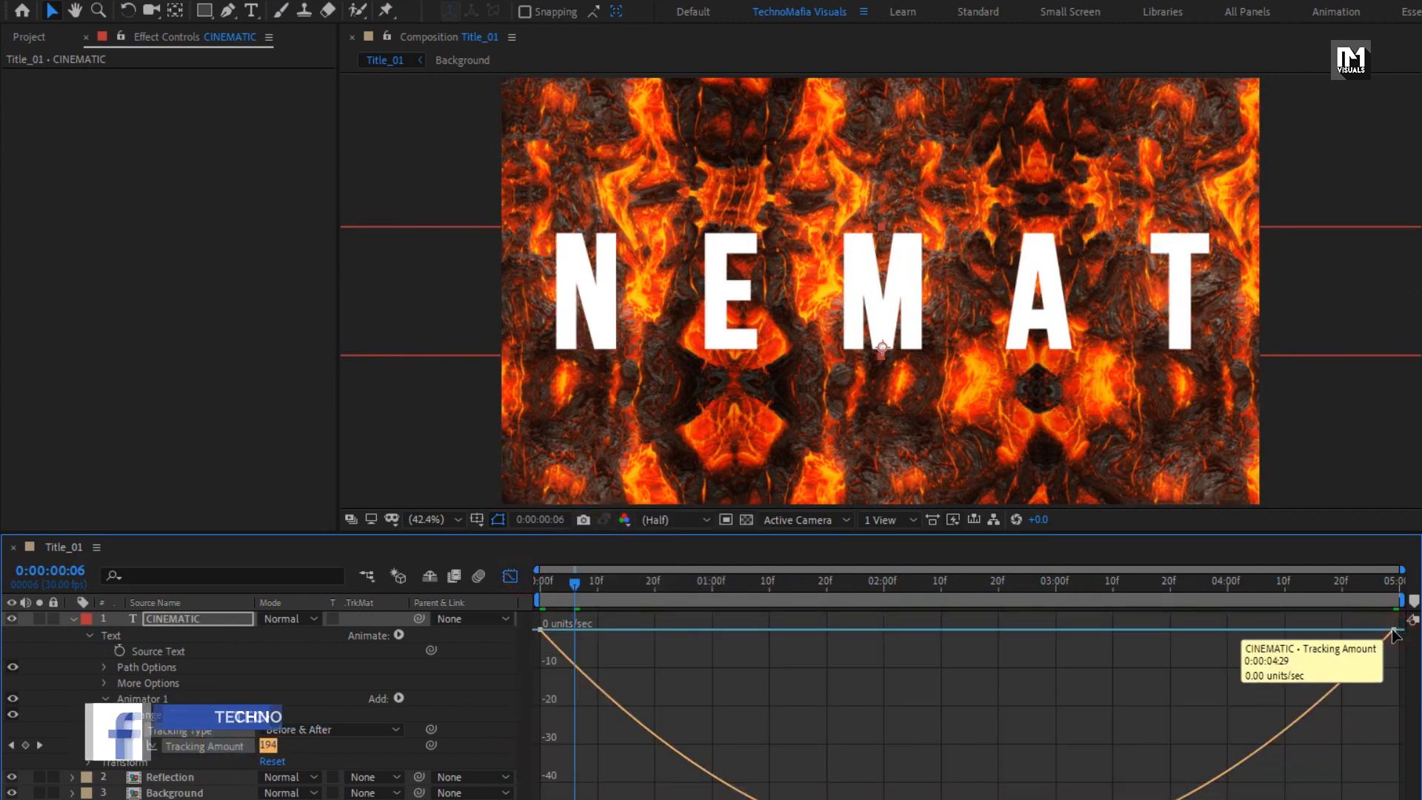
drag(1406, 611, 966, 631)
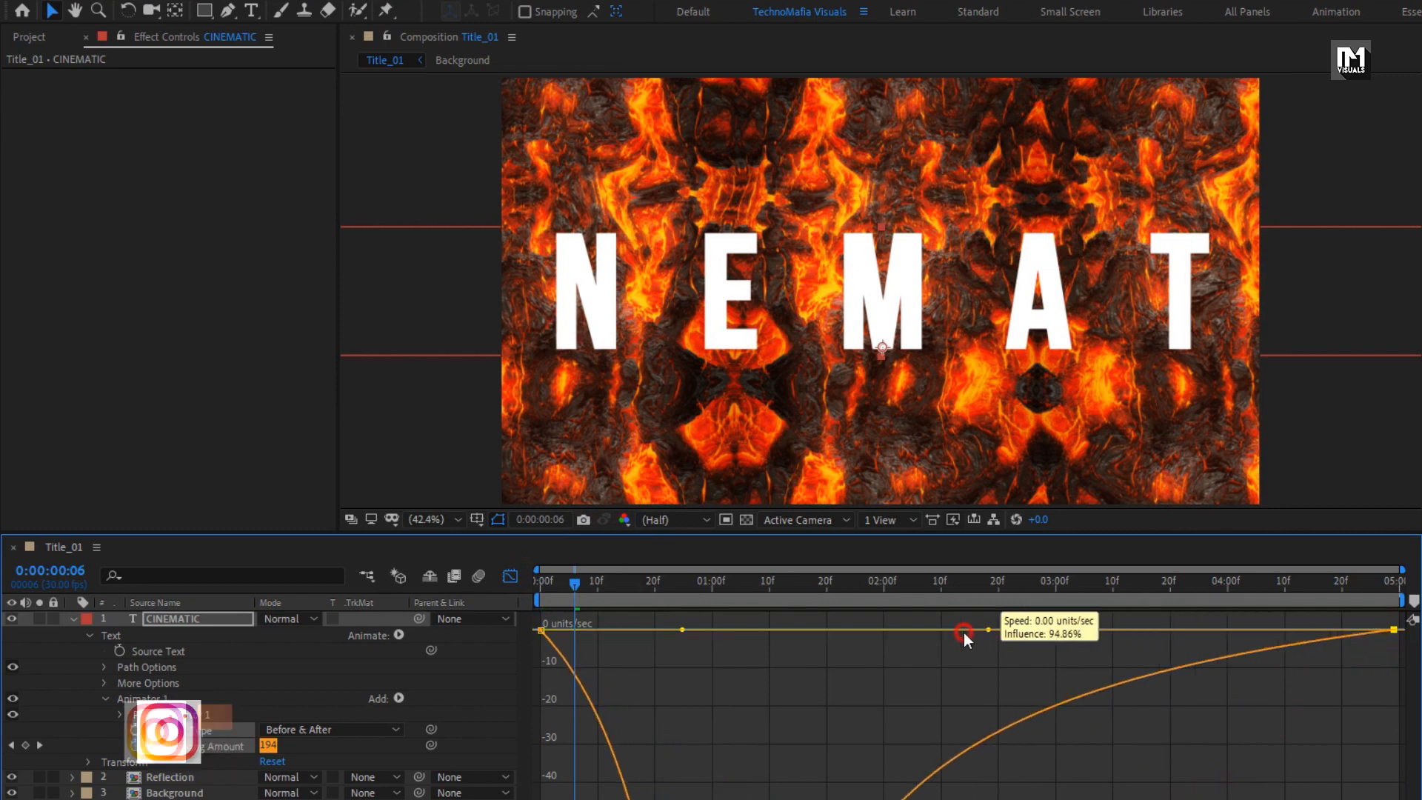
drag(682, 629, 1156, 585)
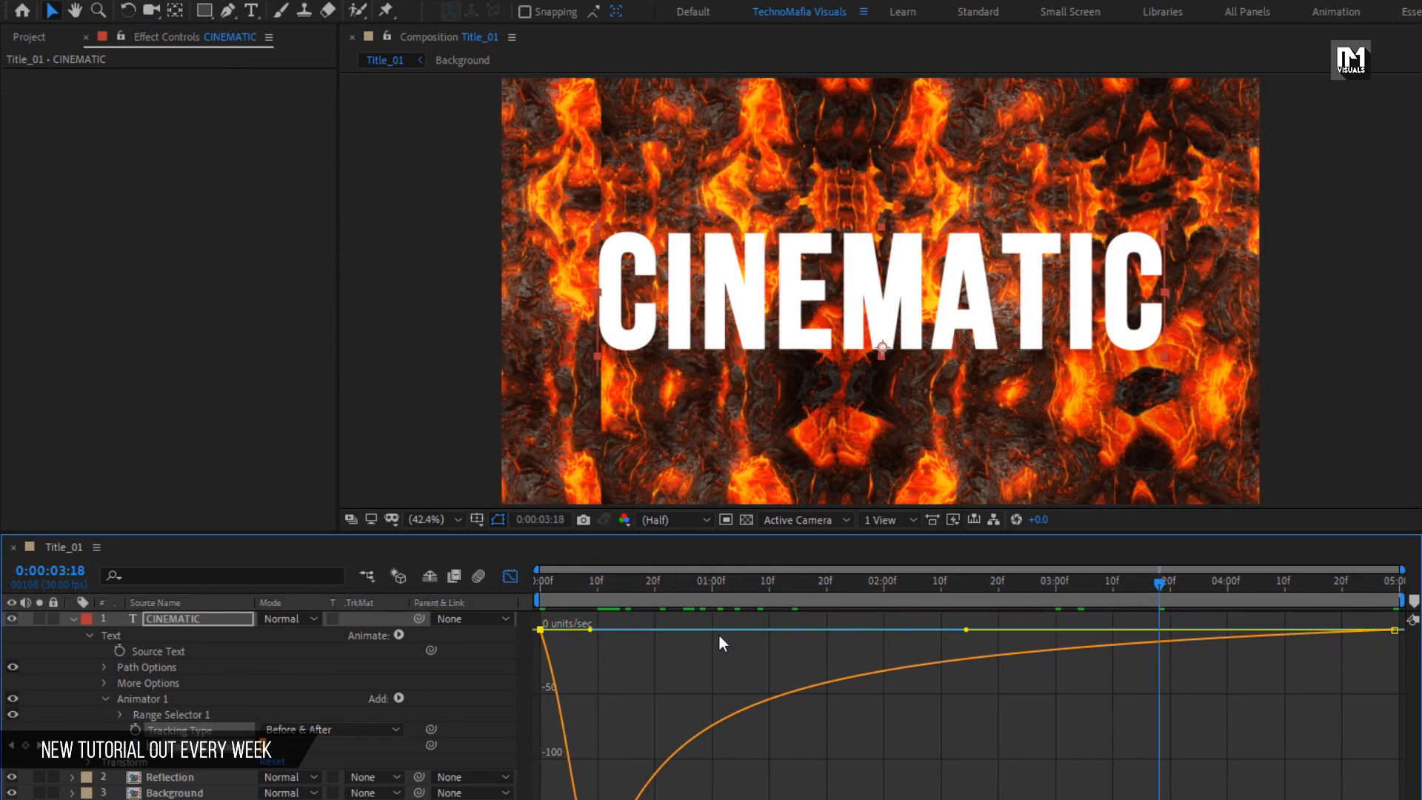
click(505, 577)
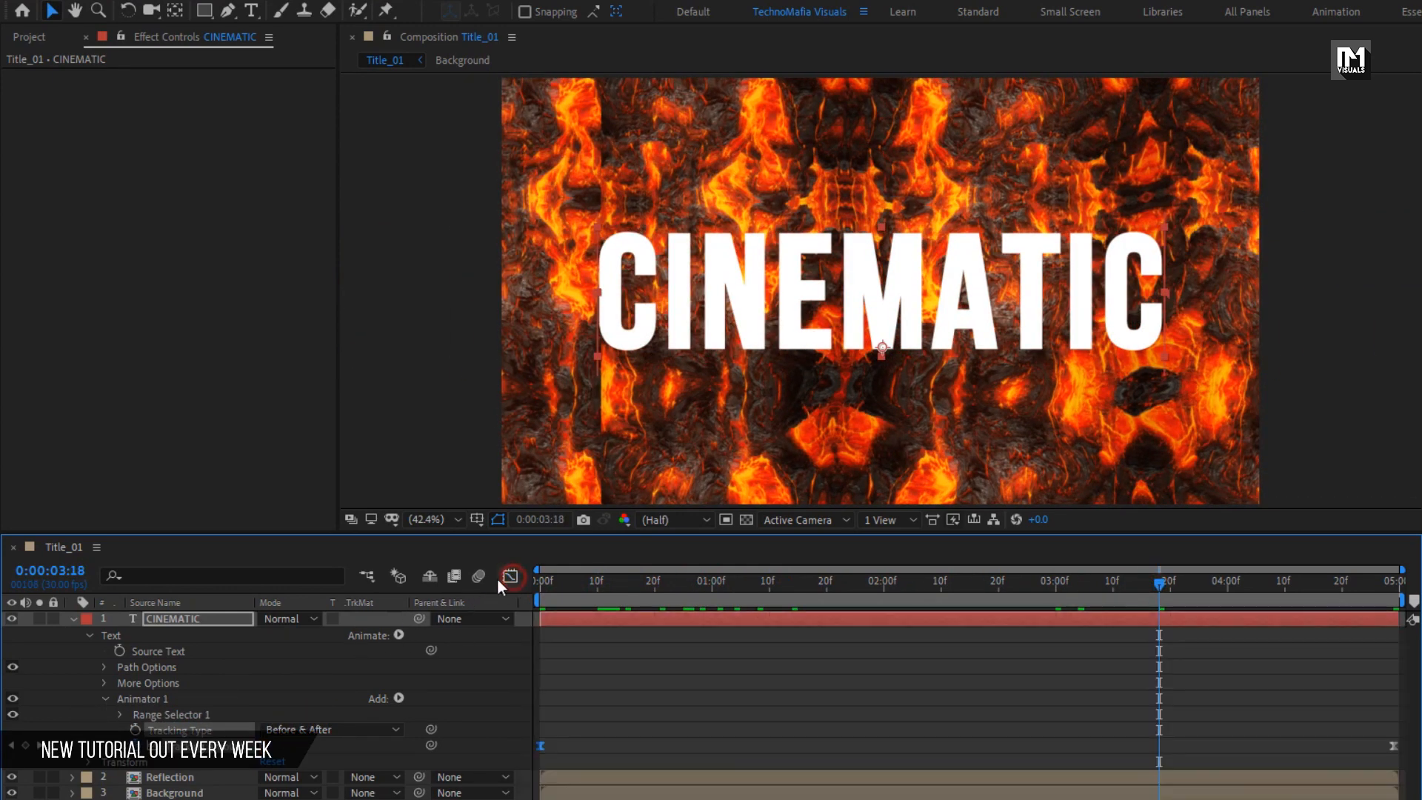
Collapse the CINEMATIC text layer and pre-compose it as Text-01
click(72, 617)
right_click(154, 624)
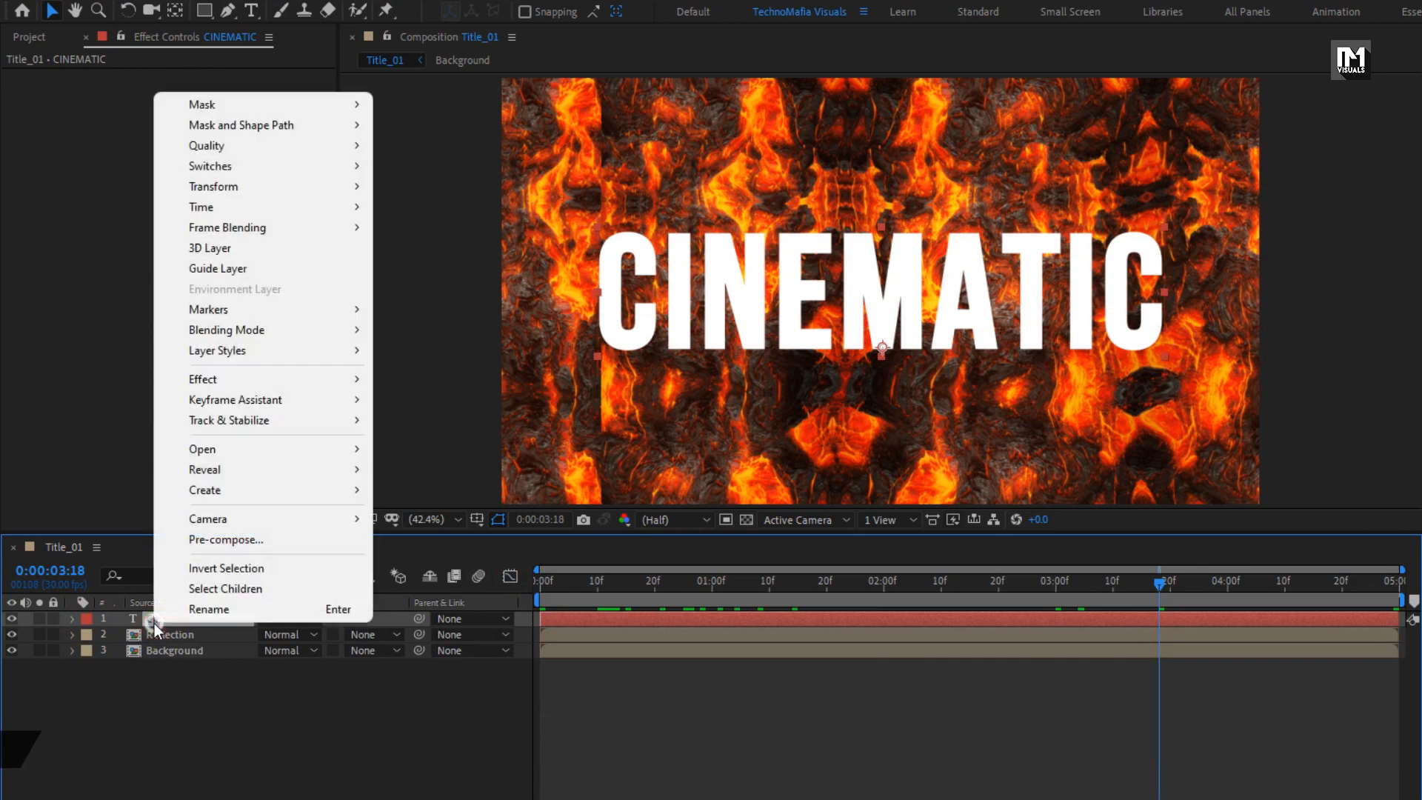
click(202, 539)
text(Text-01)
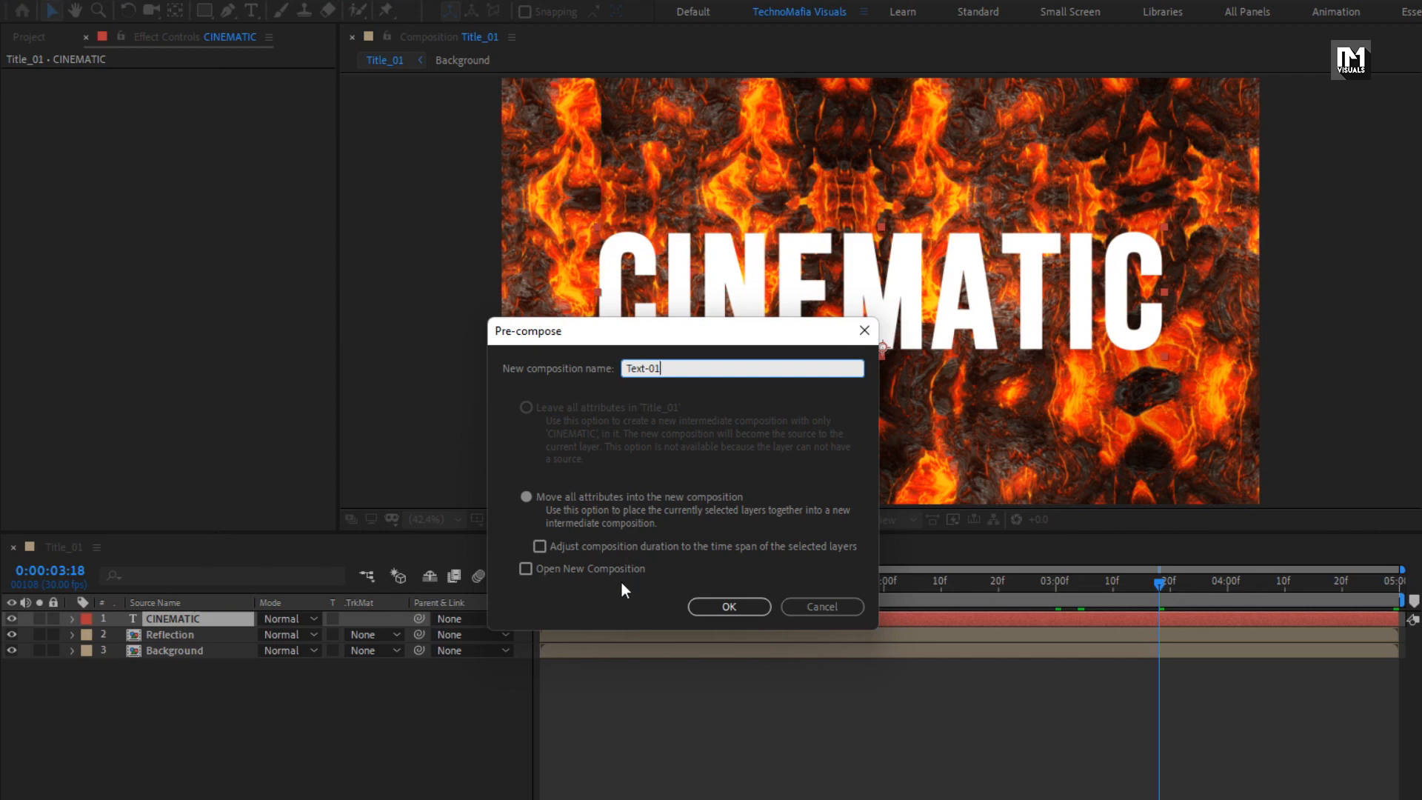
click(709, 609)
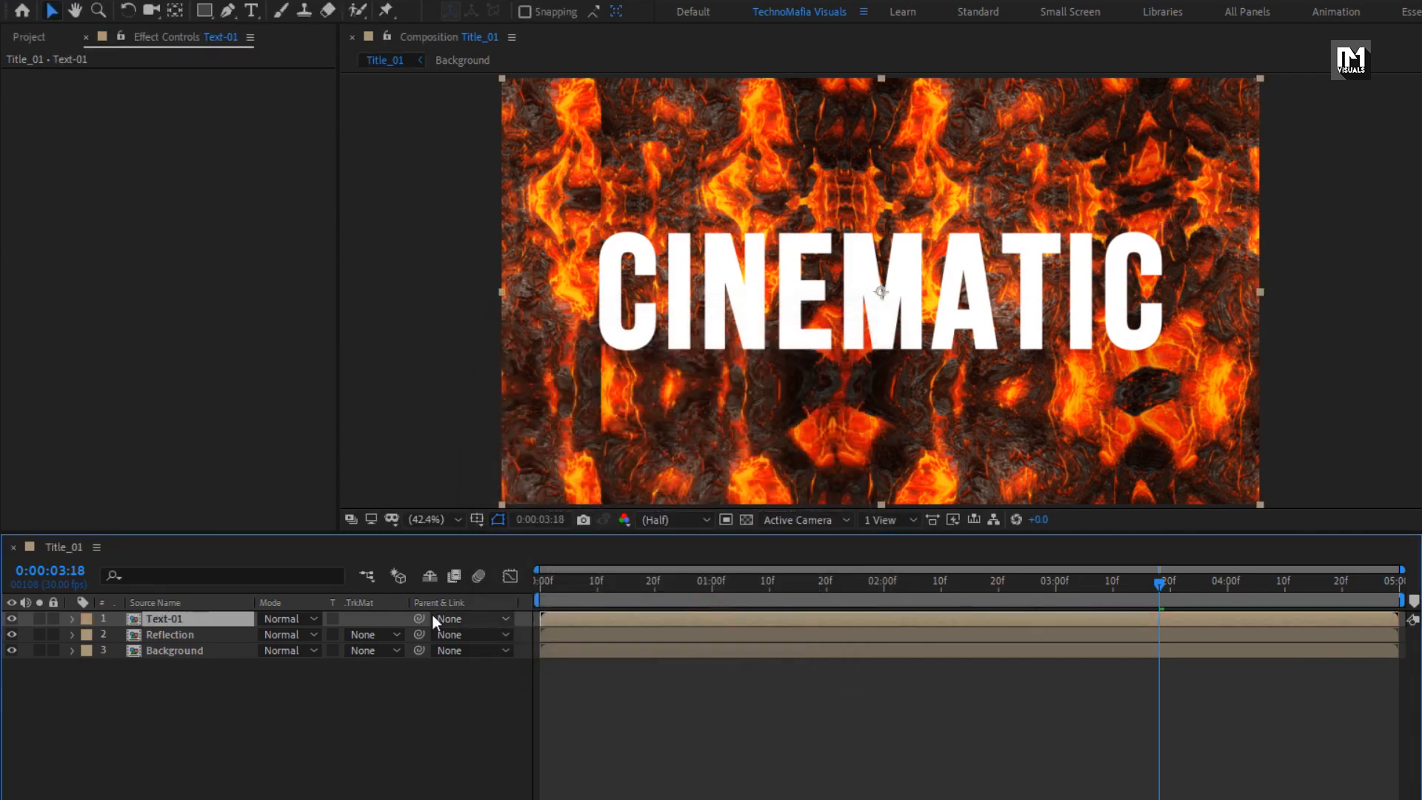
Set the Reflection layer's track matte to Alpha Matte "Text-01"
click(196, 634)
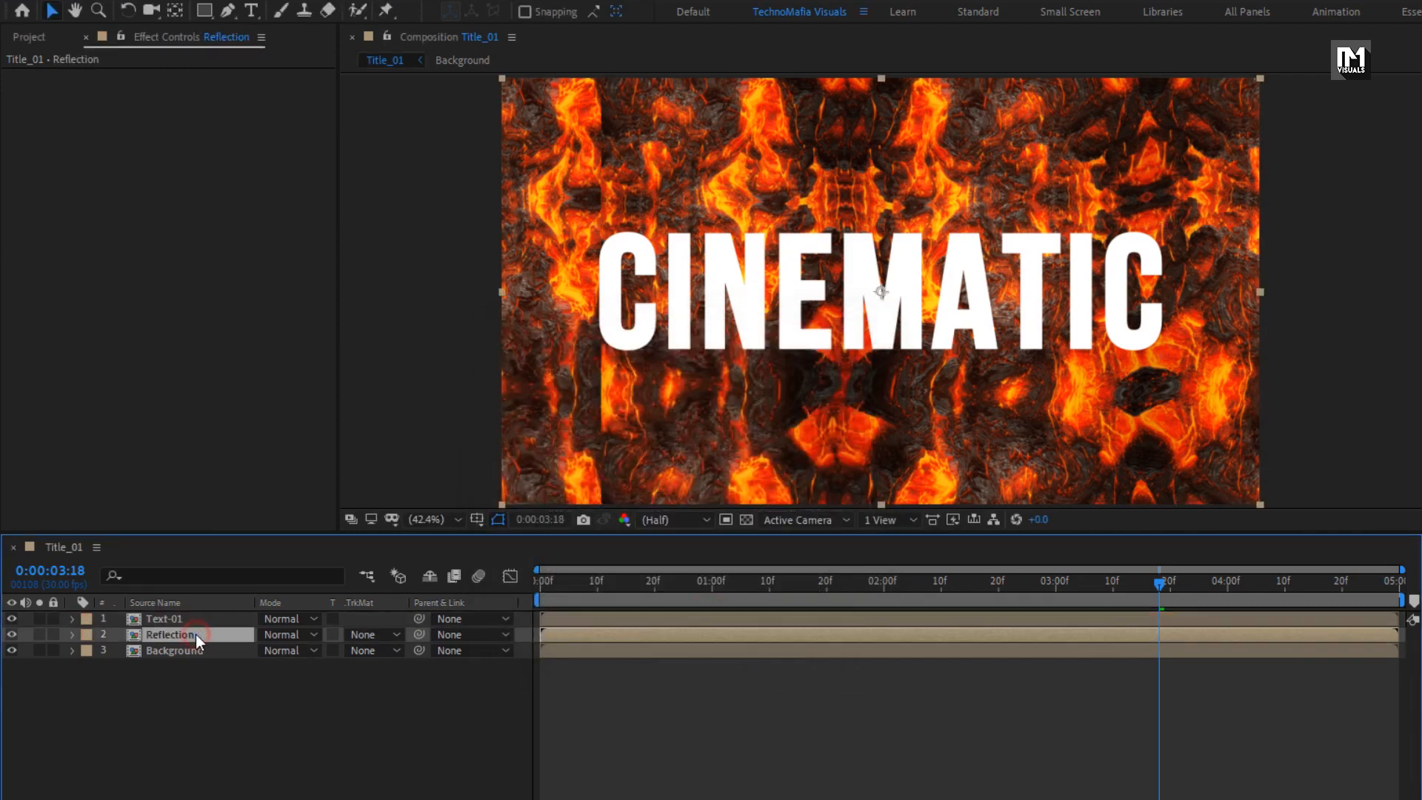
click(378, 637)
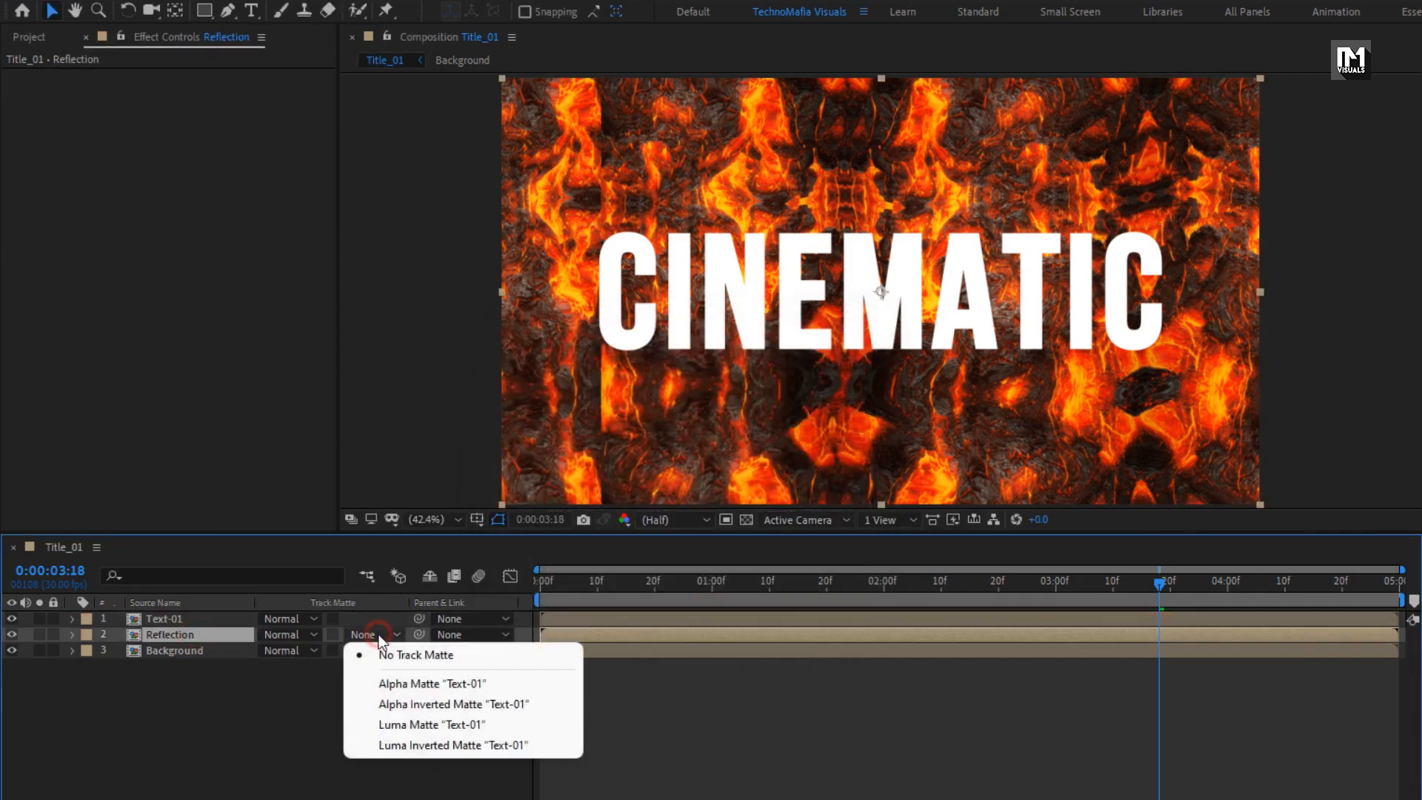
click(454, 683)
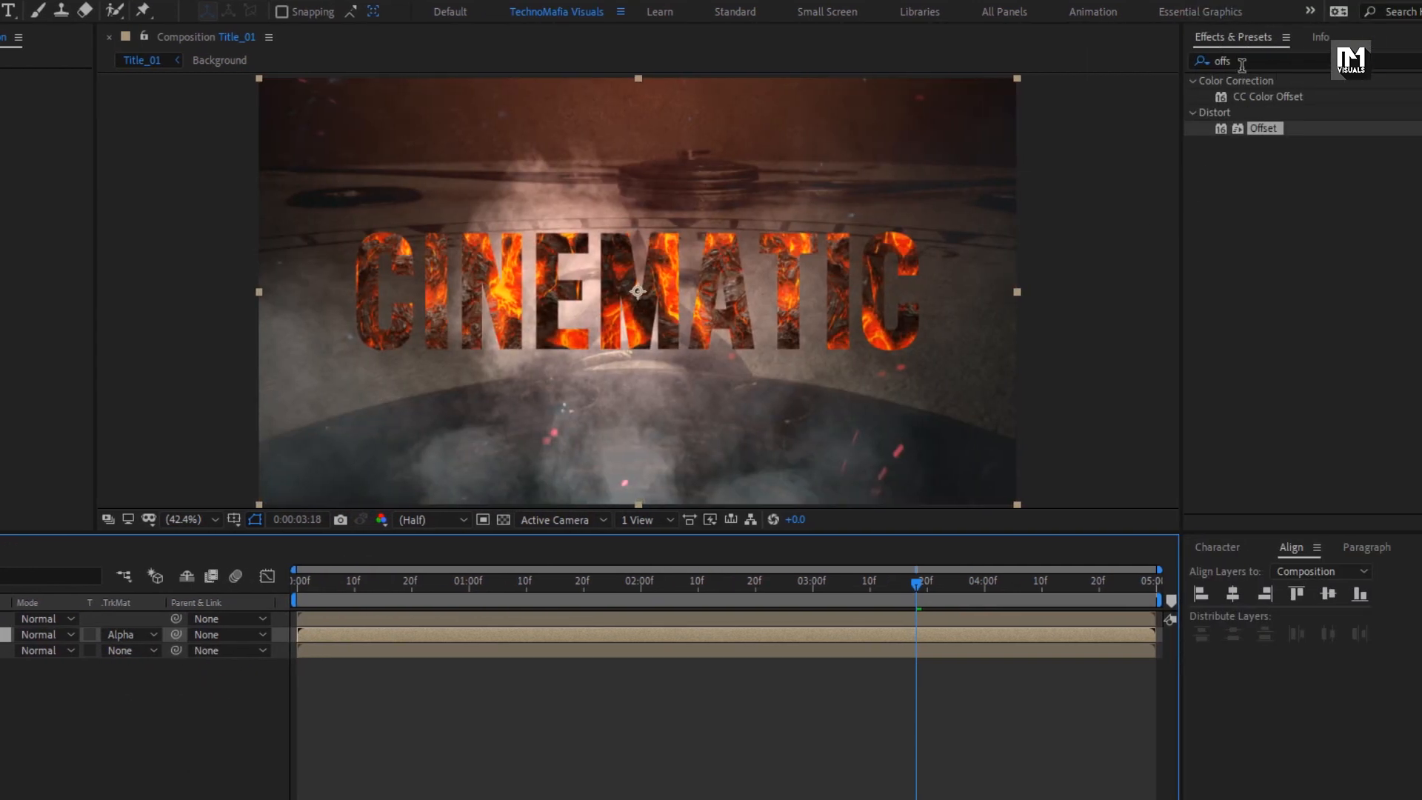
Find the CC Blobbylize effect and apply it to the Reflection layer
click(1174, 68)
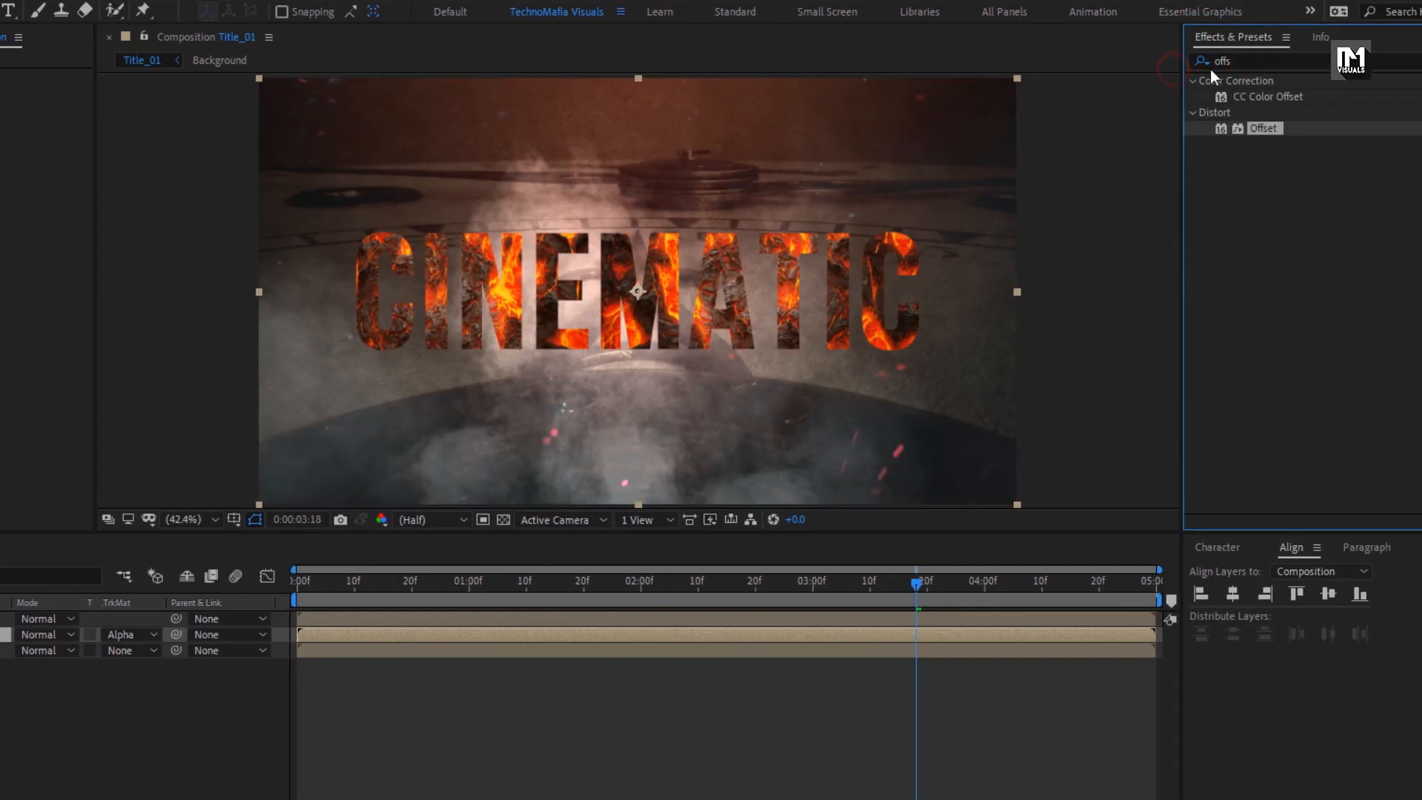
click(1186, 62)
text(cc)
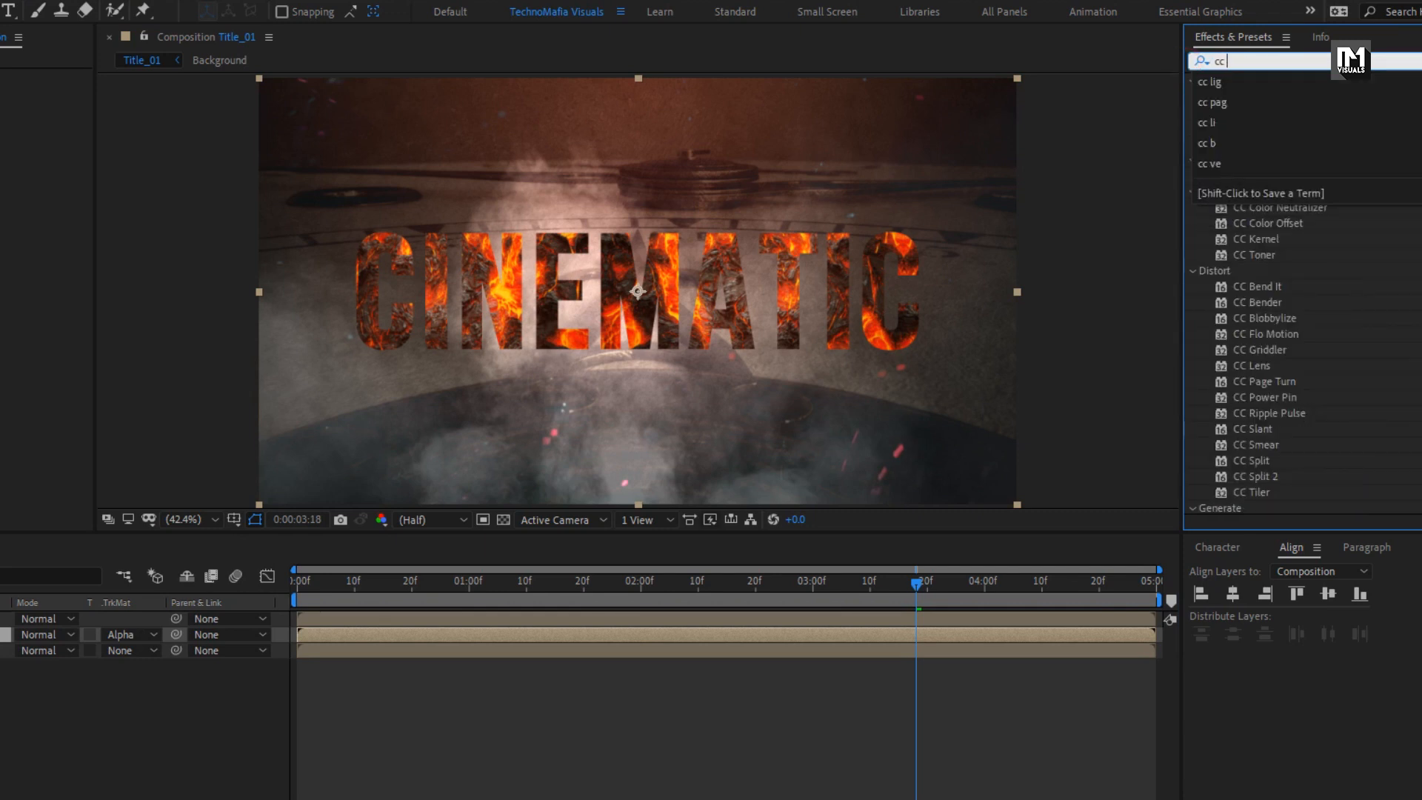
text( bl)
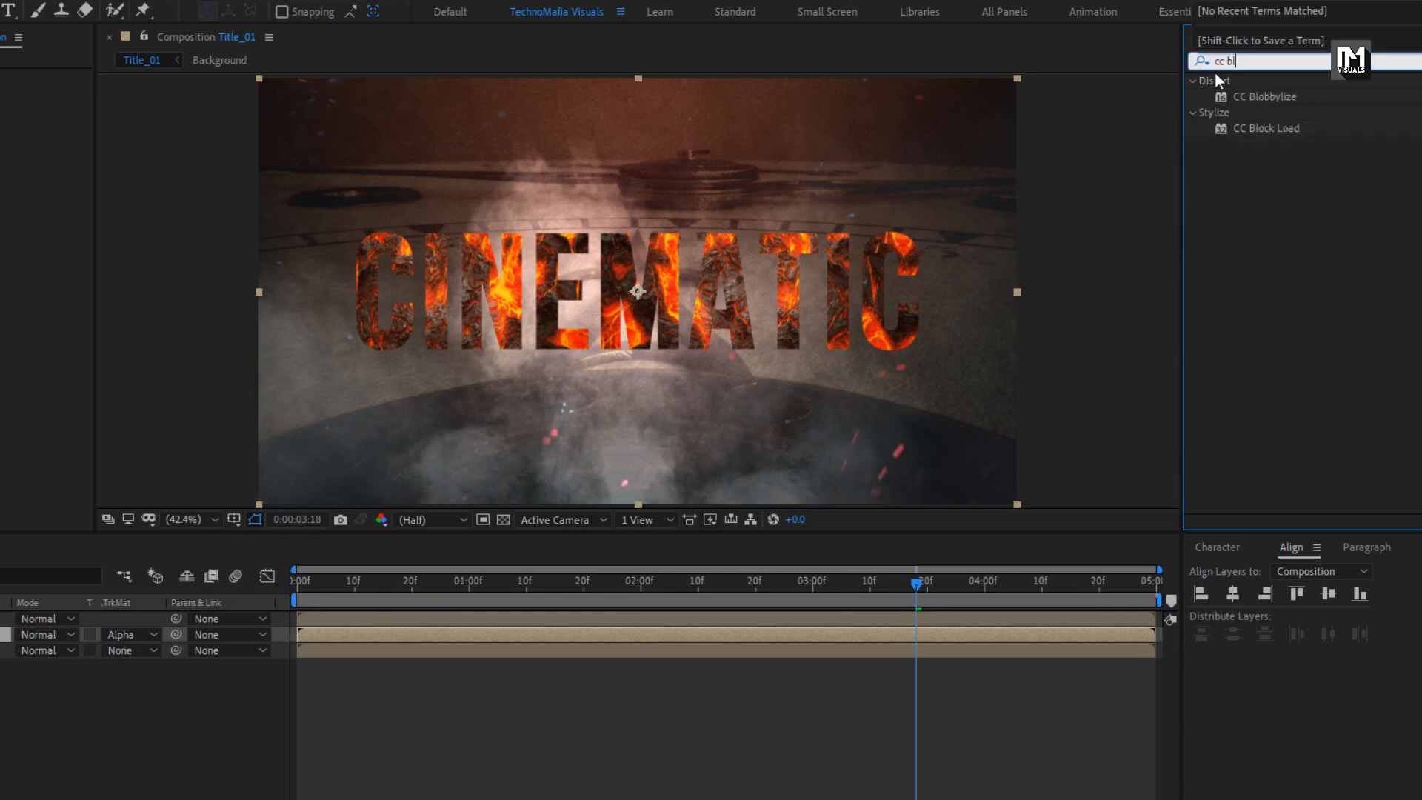
double_click(1268, 96)
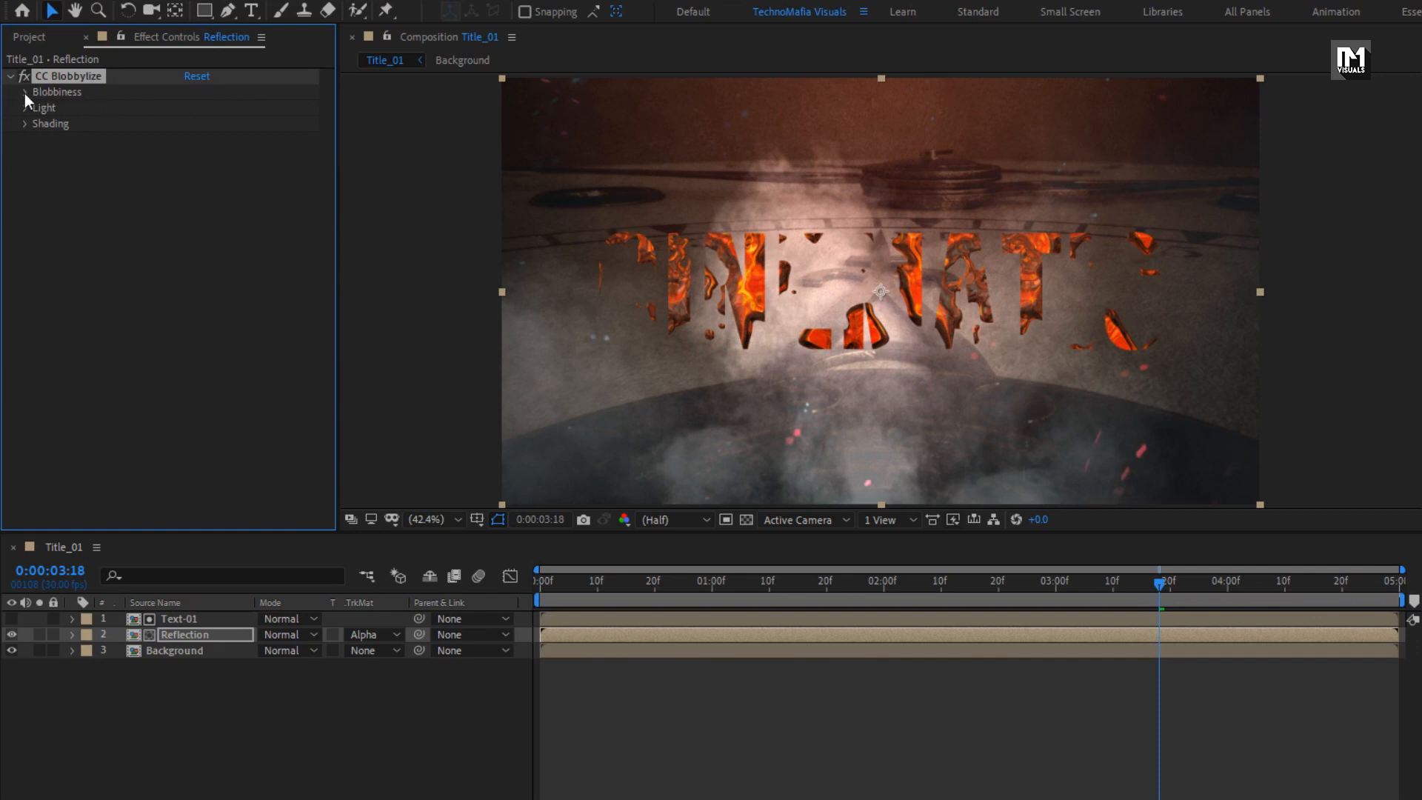
Set CC Blobbylize's Blob Layer to Text-01, Property to Alpha, Softness to 15 and Cut Away to 10
click(25, 92)
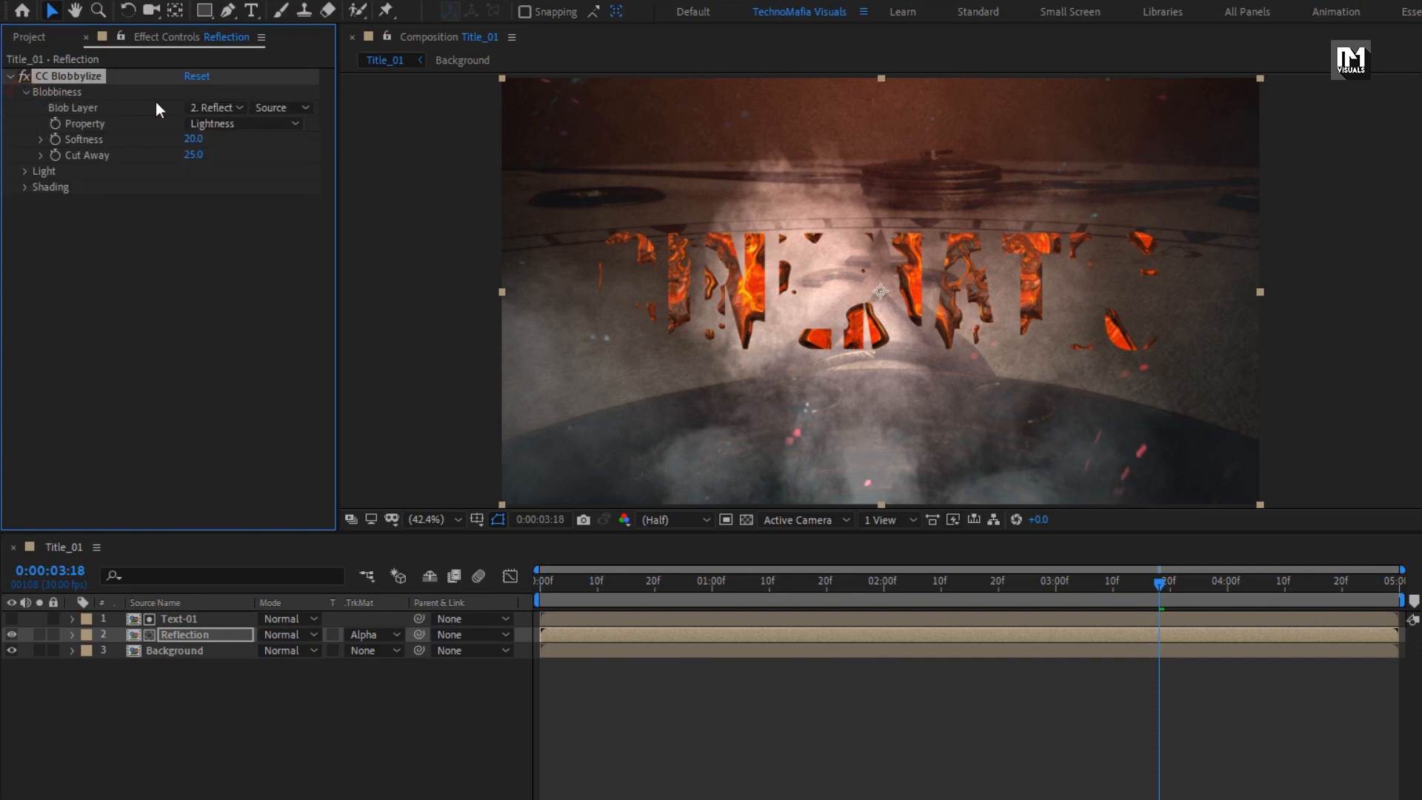
click(199, 105)
click(246, 157)
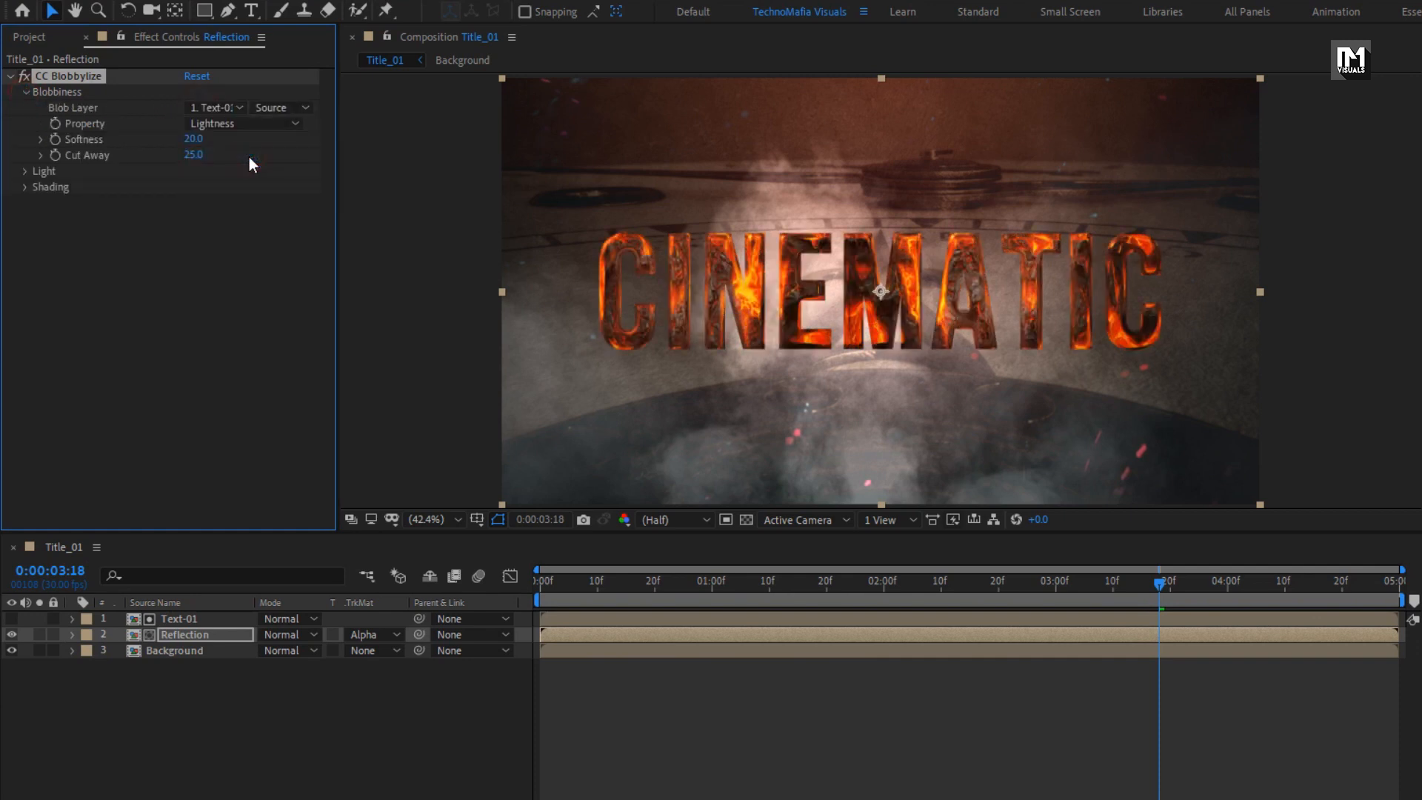
click(229, 124)
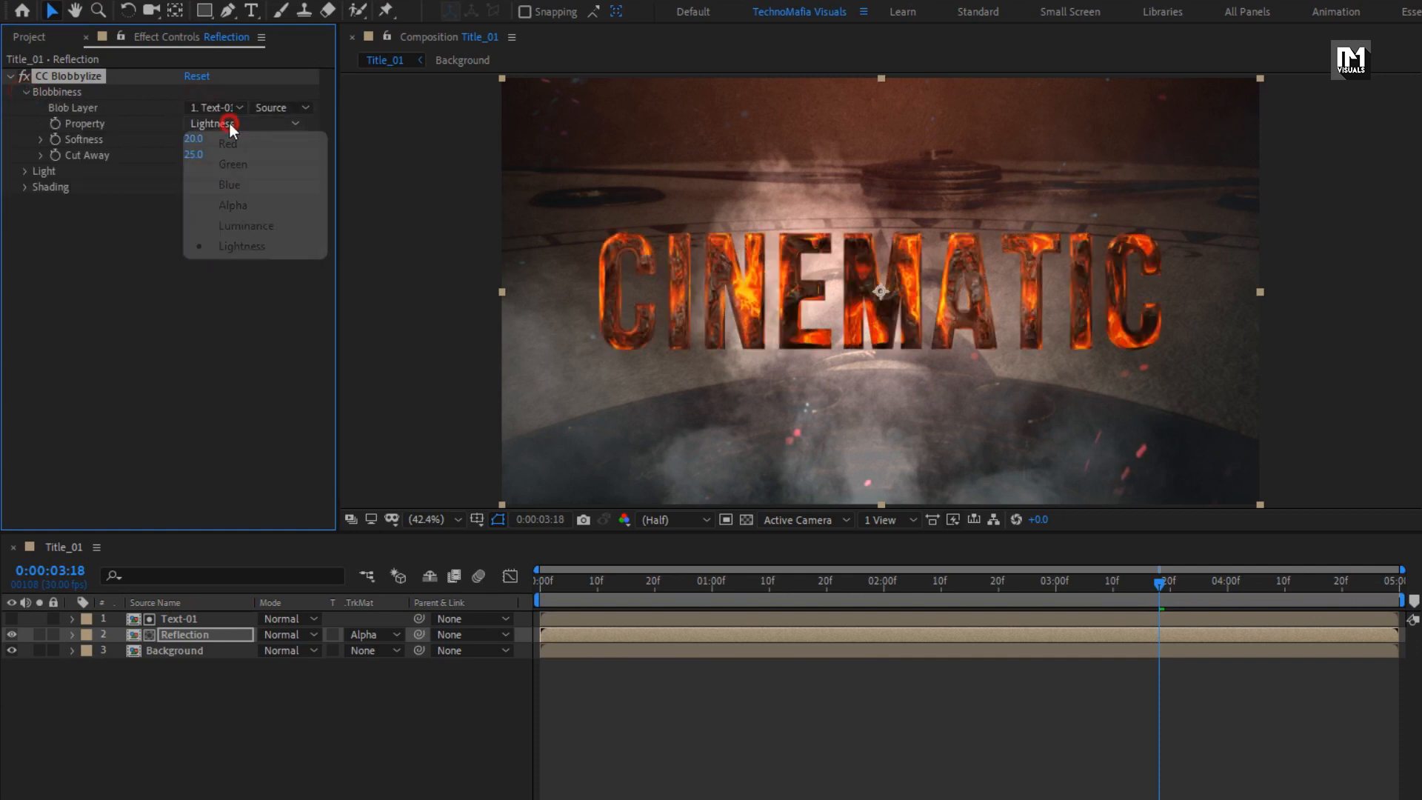
click(236, 205)
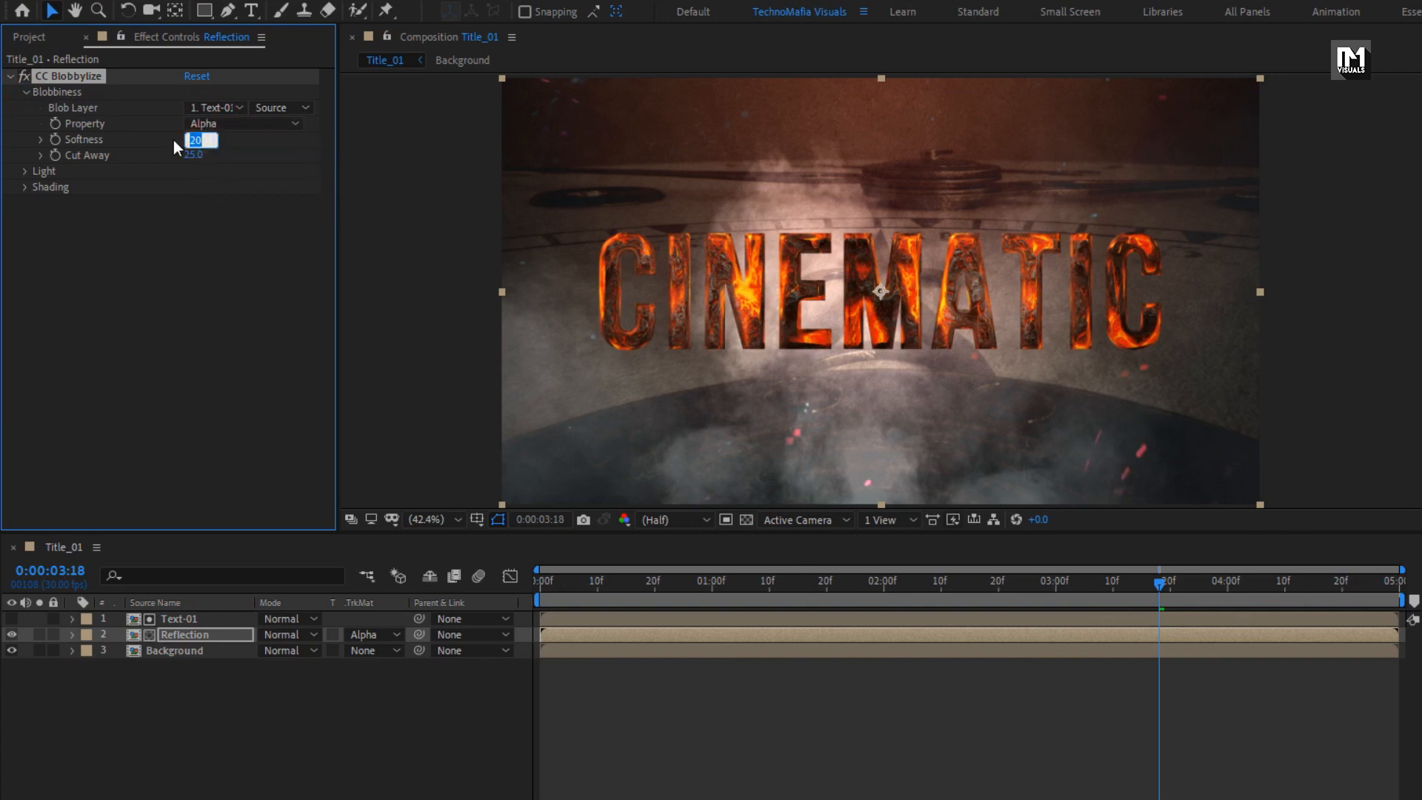
text(15.)
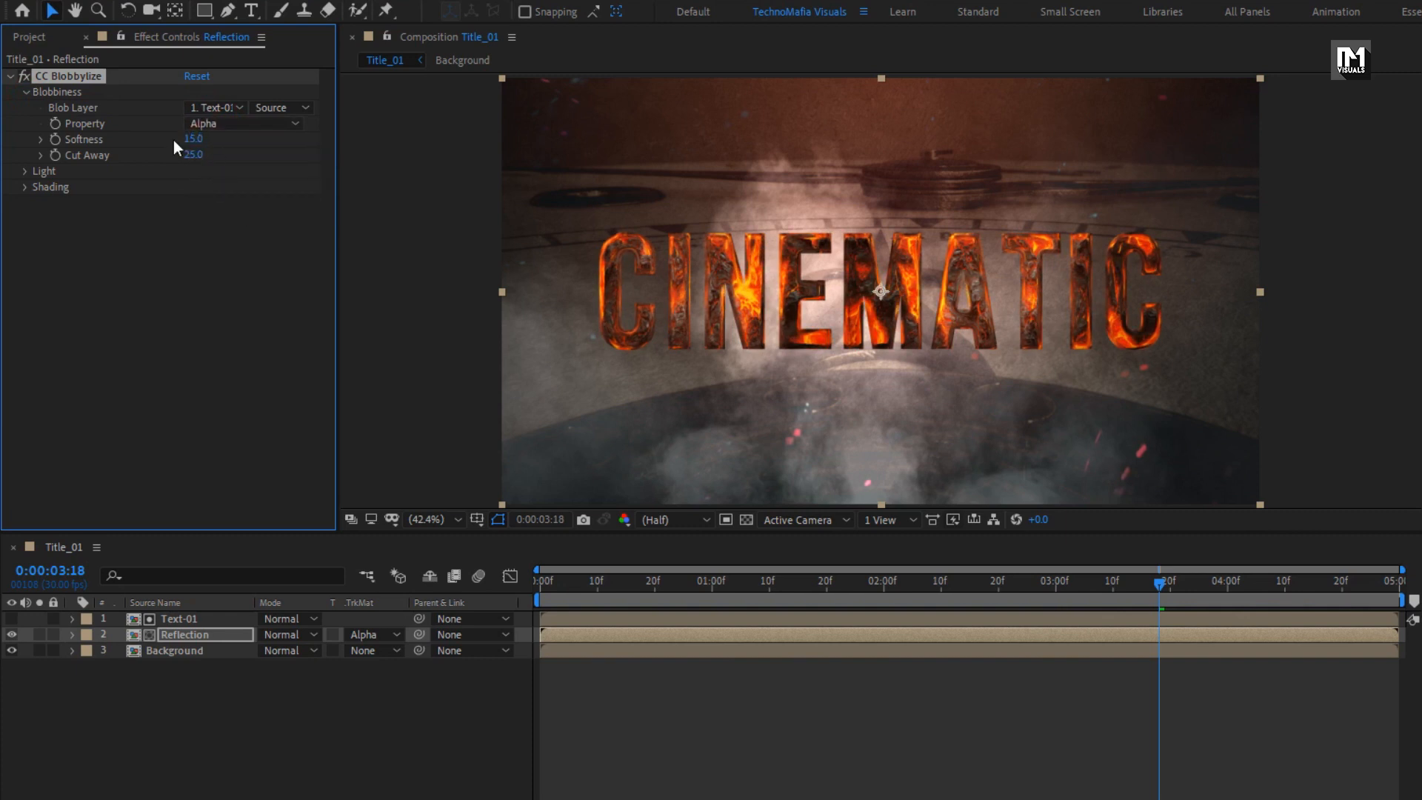
key(Tab)
text(10)
key(Return)
Change the CC Blobbylize light to Point Light, place it near the final C at about 1654, 428, and scrub back to the start
click(25, 172)
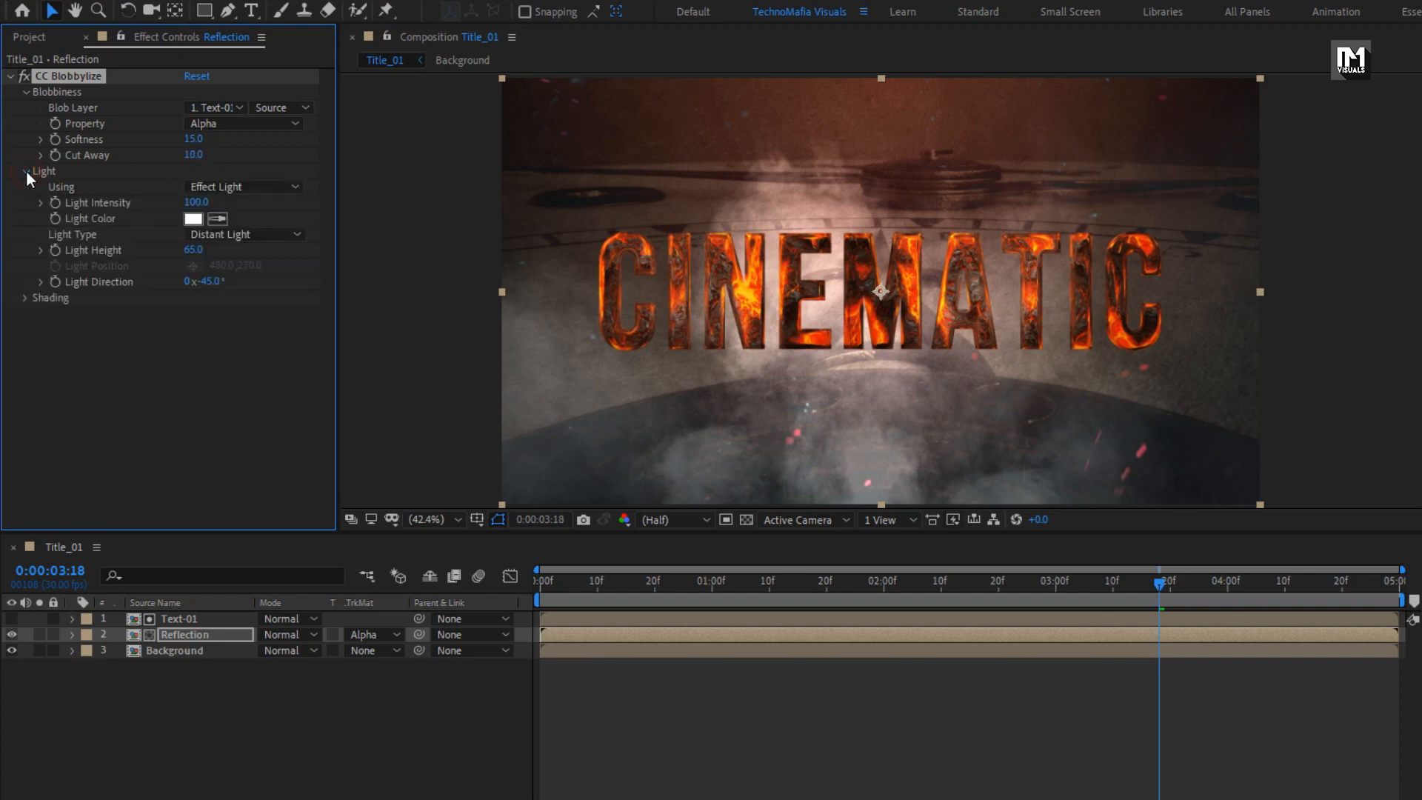
click(260, 234)
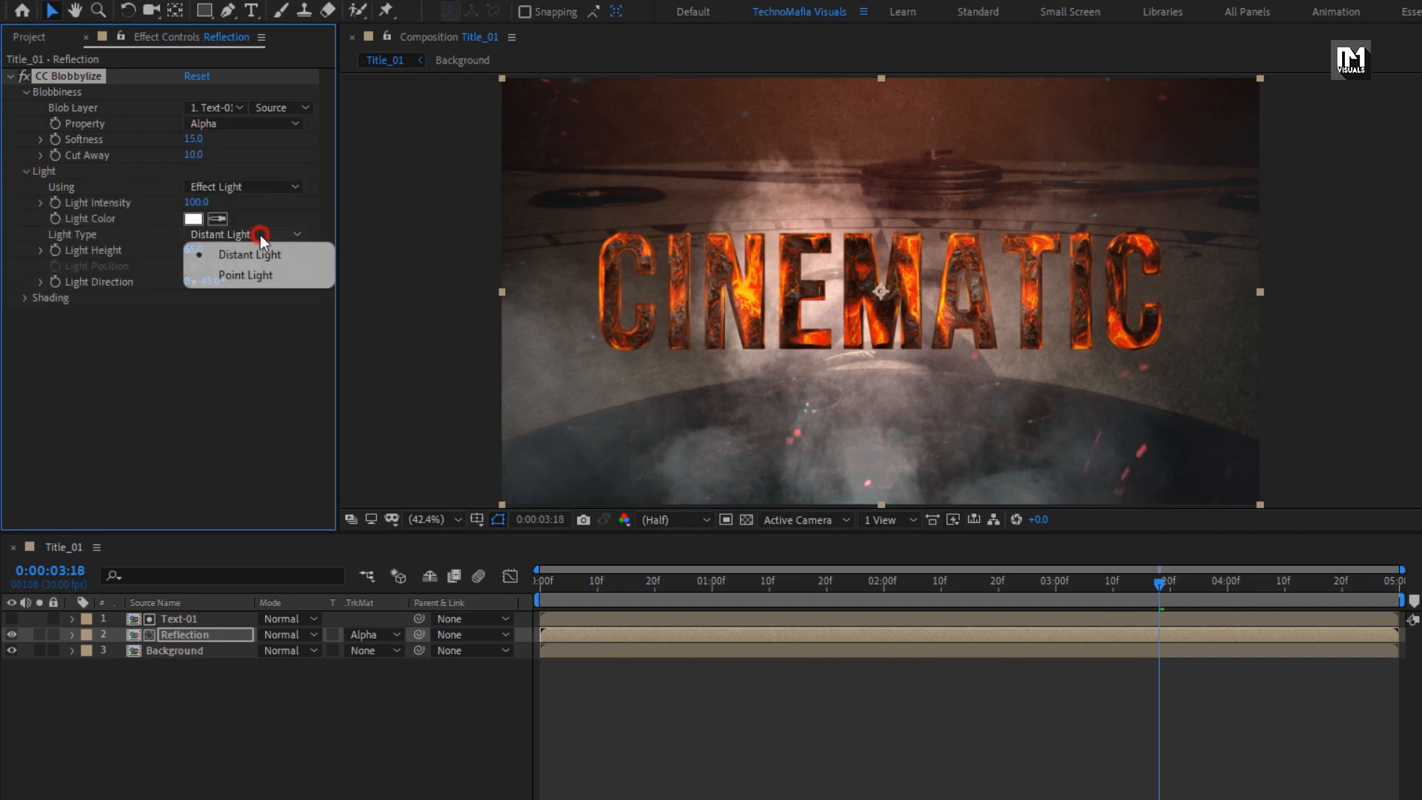
click(268, 271)
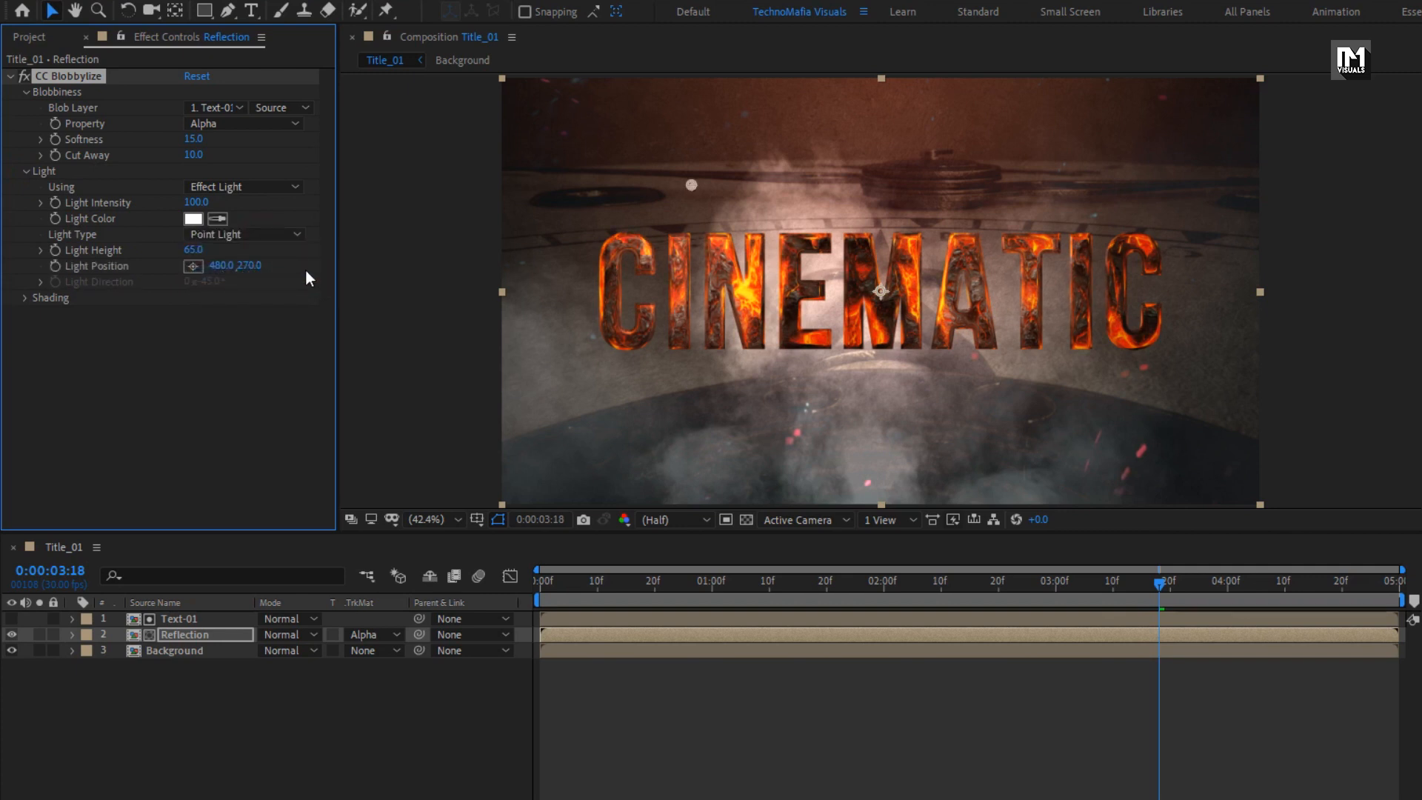
drag(691, 188, 1126, 246)
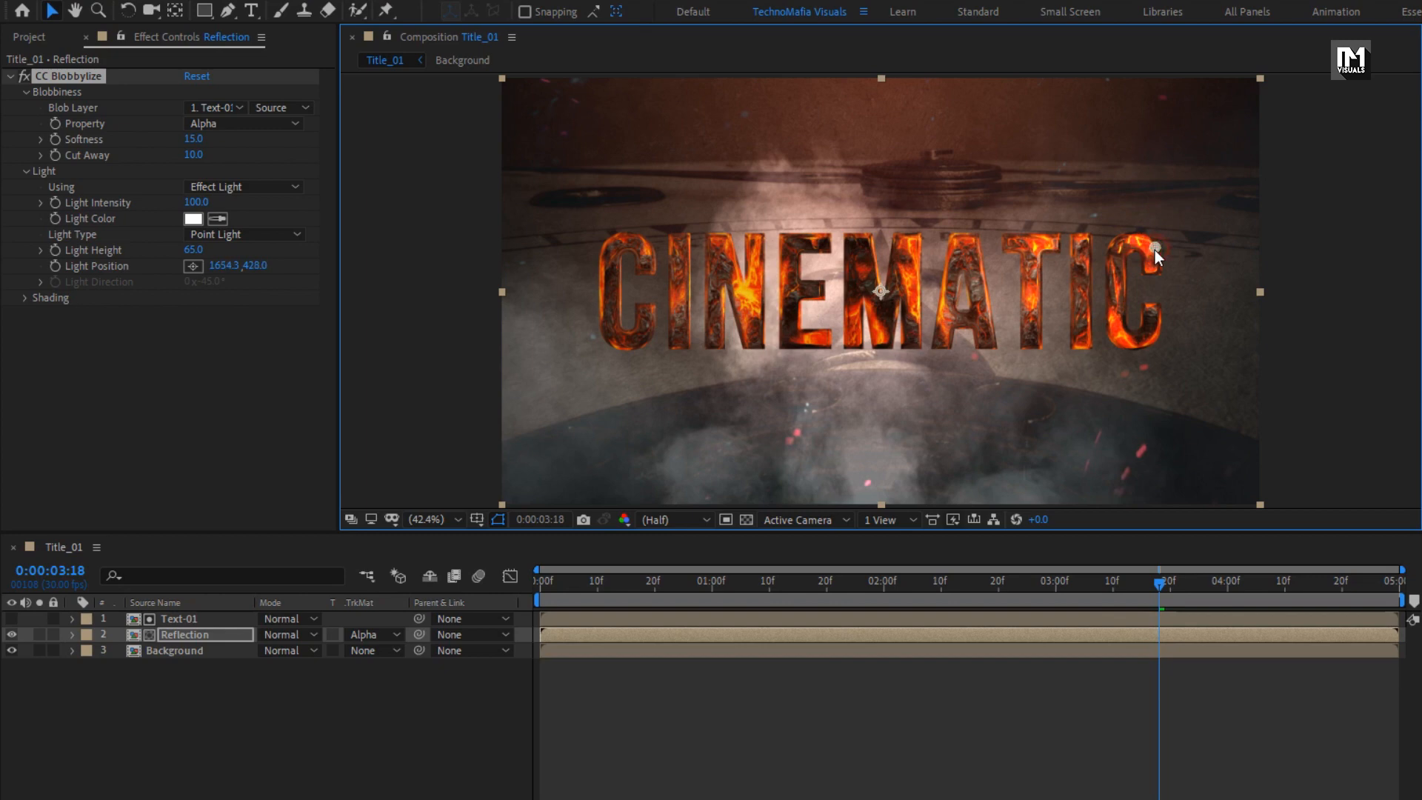
drag(717, 586, 512, 585)
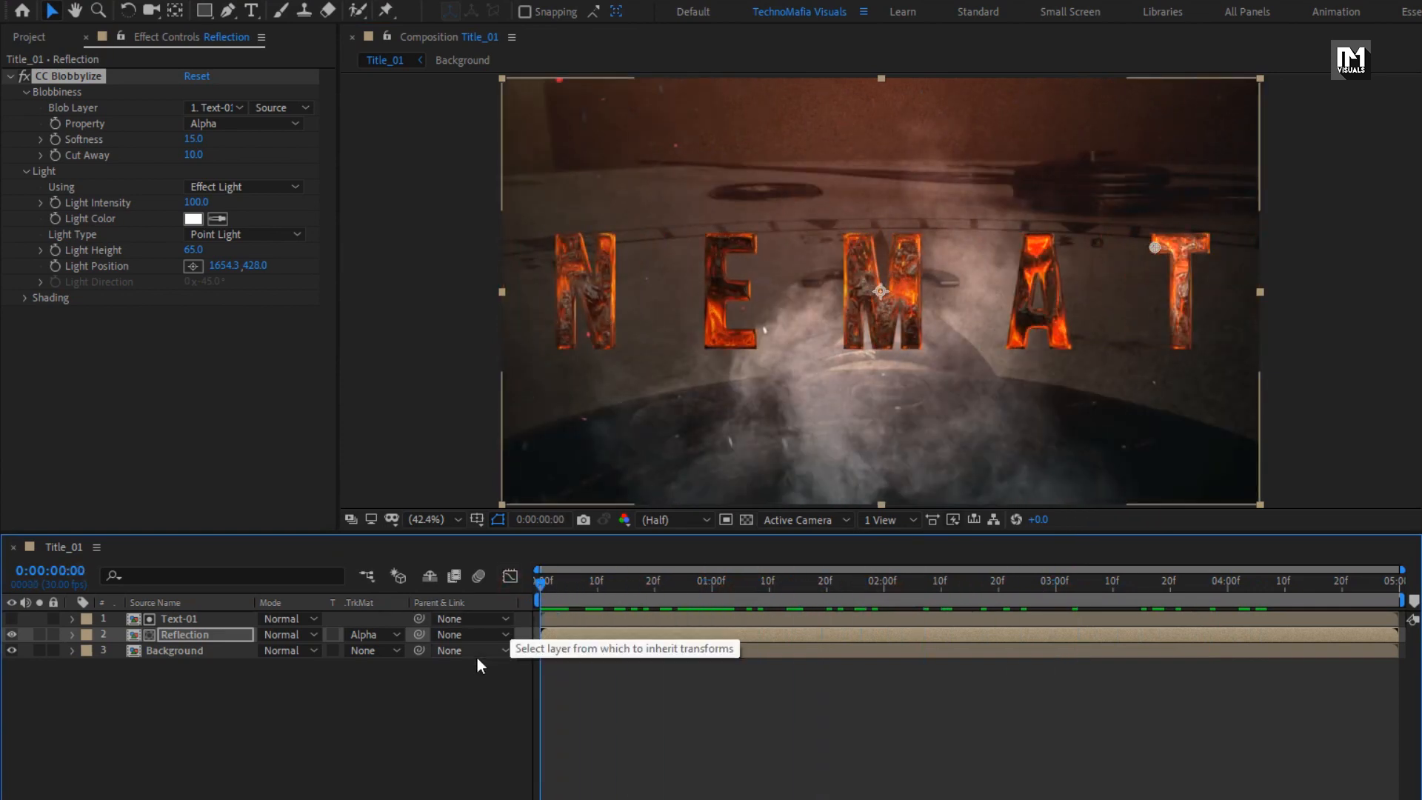
Add an adjustment layer above all layers in Title_01 and apply the Curves effect to it
click(361, 733)
right_click(351, 718)
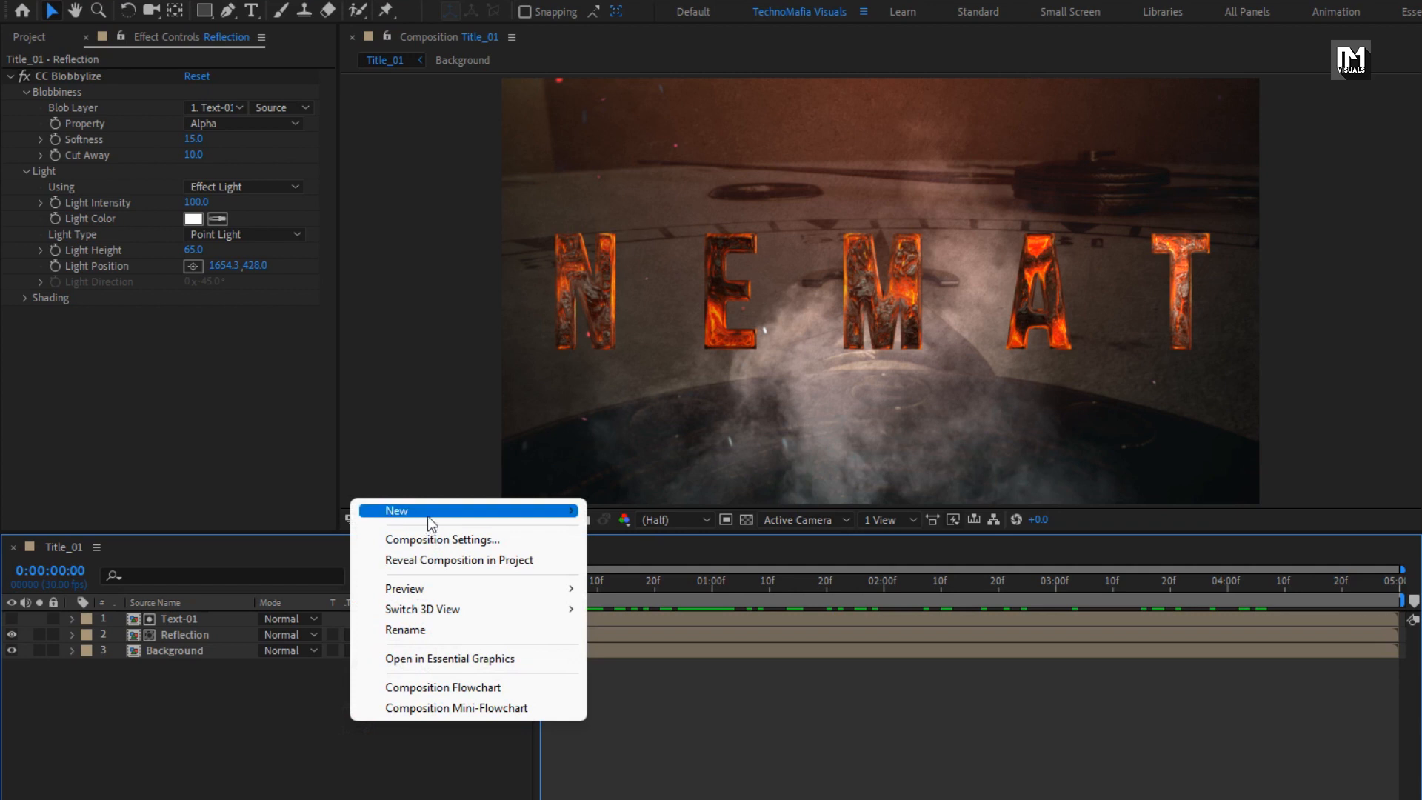
mouse_move(428, 517)
click(682, 663)
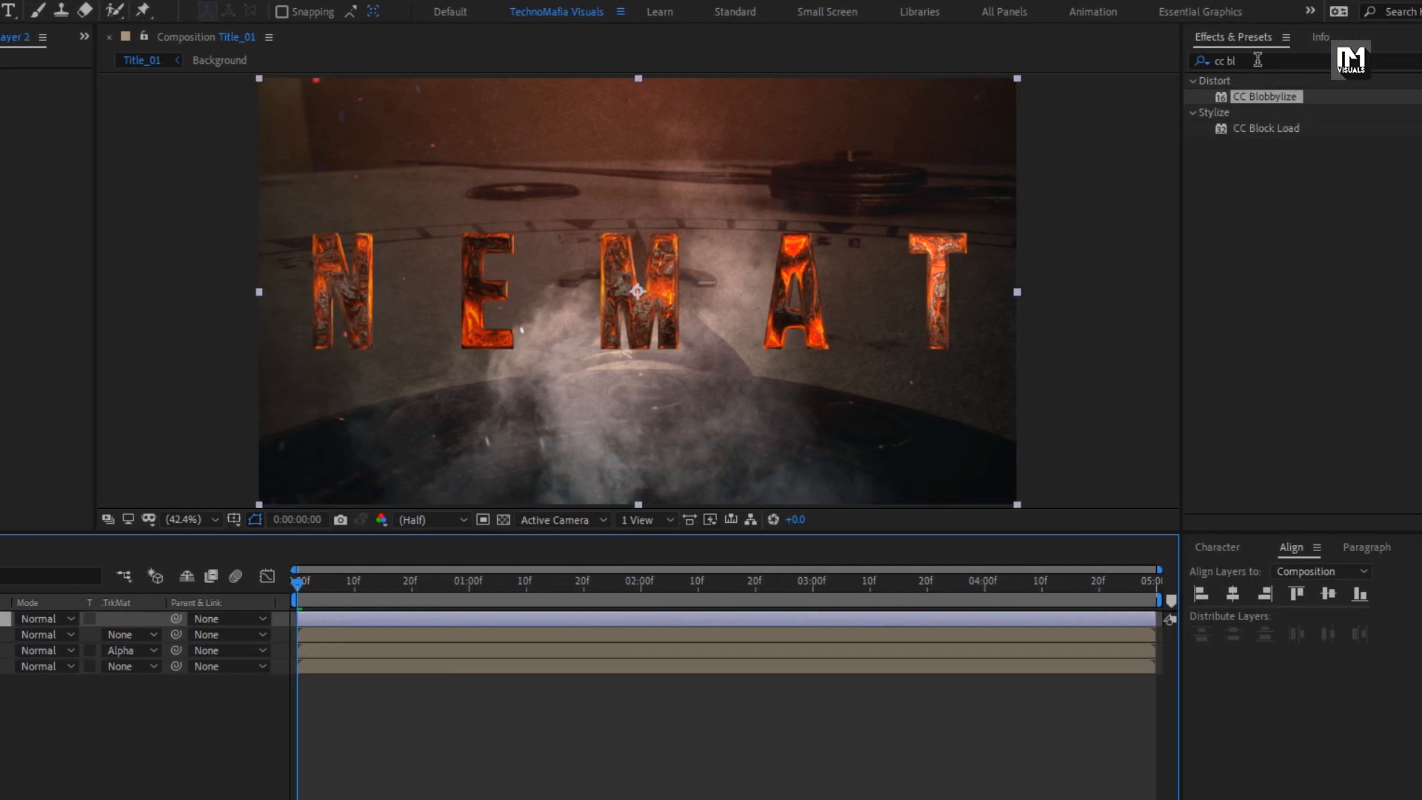
drag(1257, 60, 1140, 64)
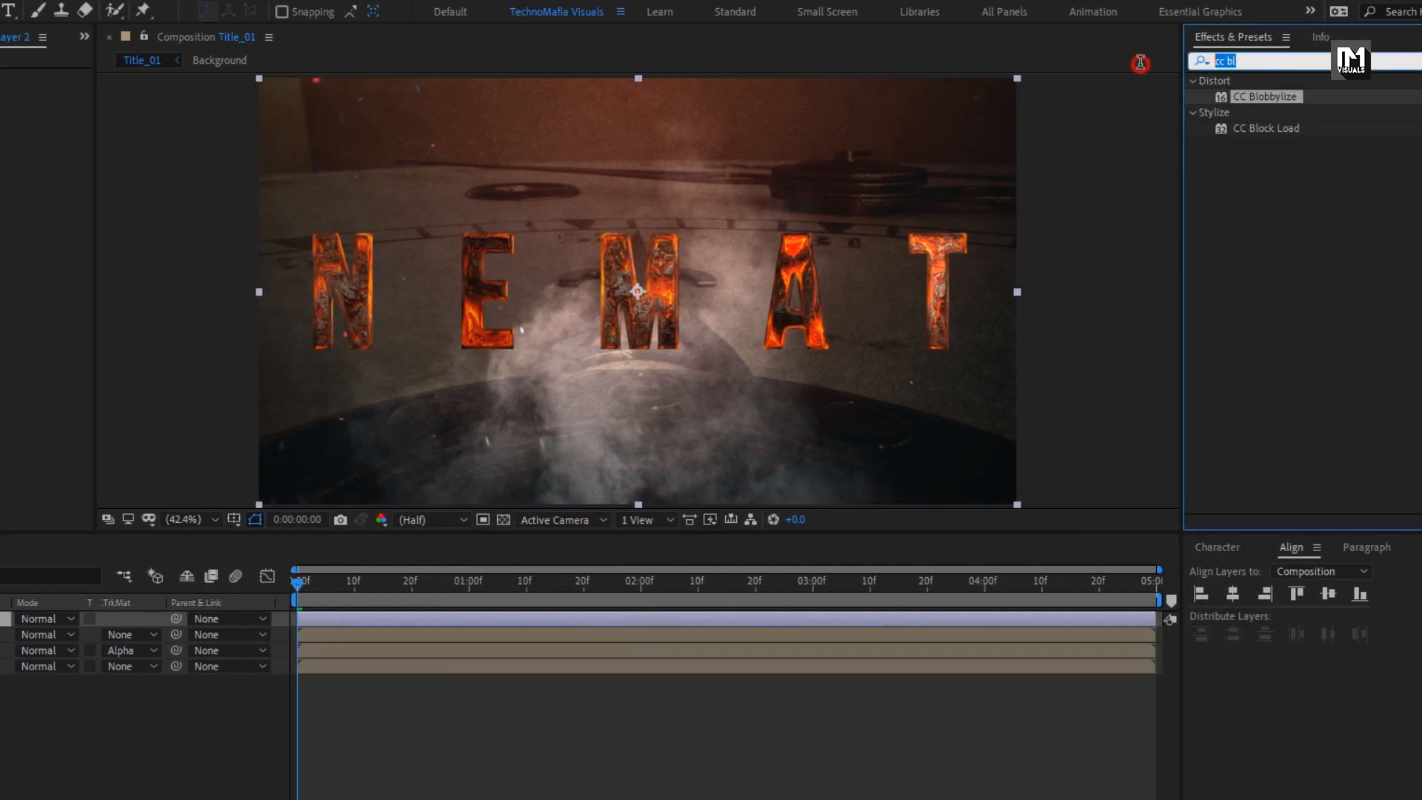
text(curv)
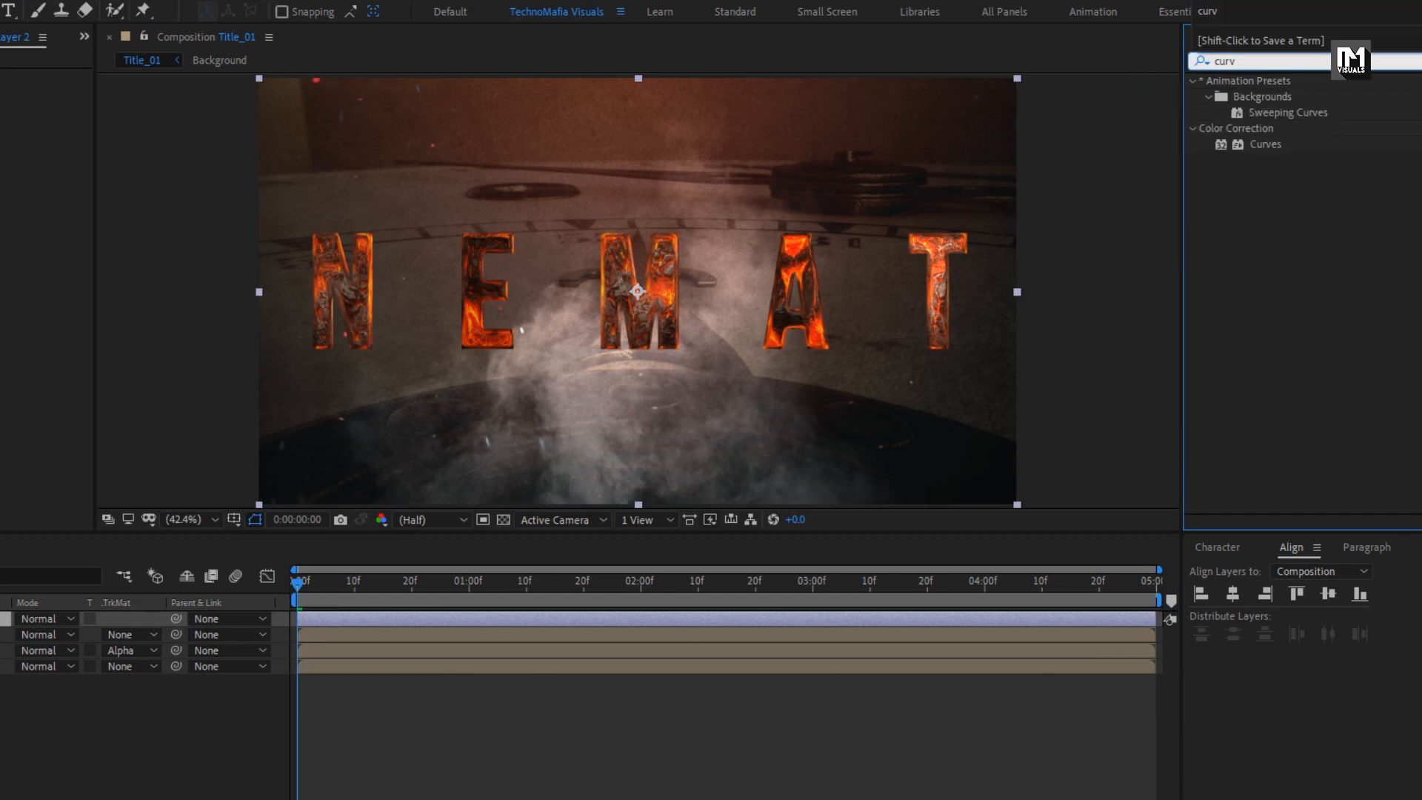
double_click(1260, 141)
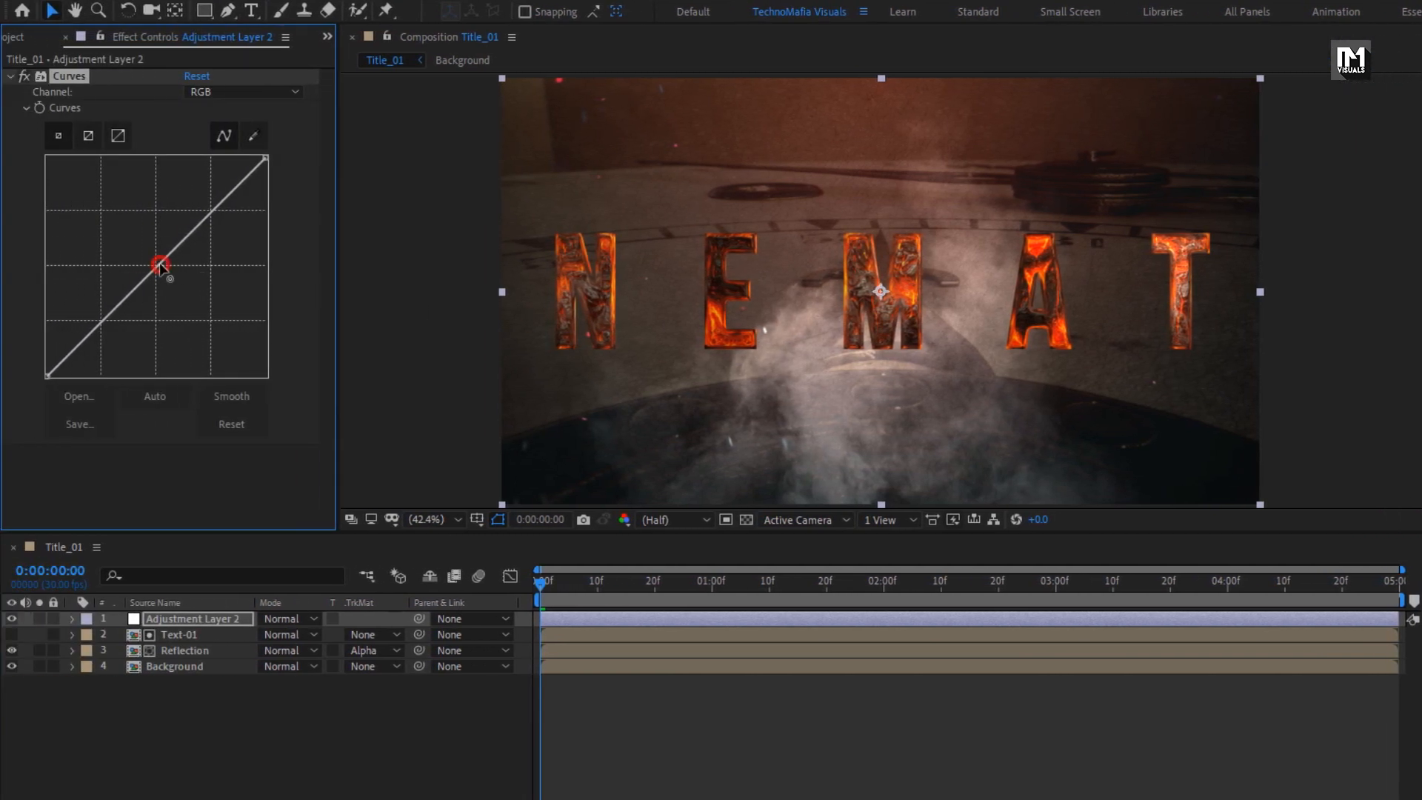
Raise the RGB curve slightly in the midtones and shadows to brighten the composition
drag(161, 267, 153, 255)
drag(100, 312, 94, 309)
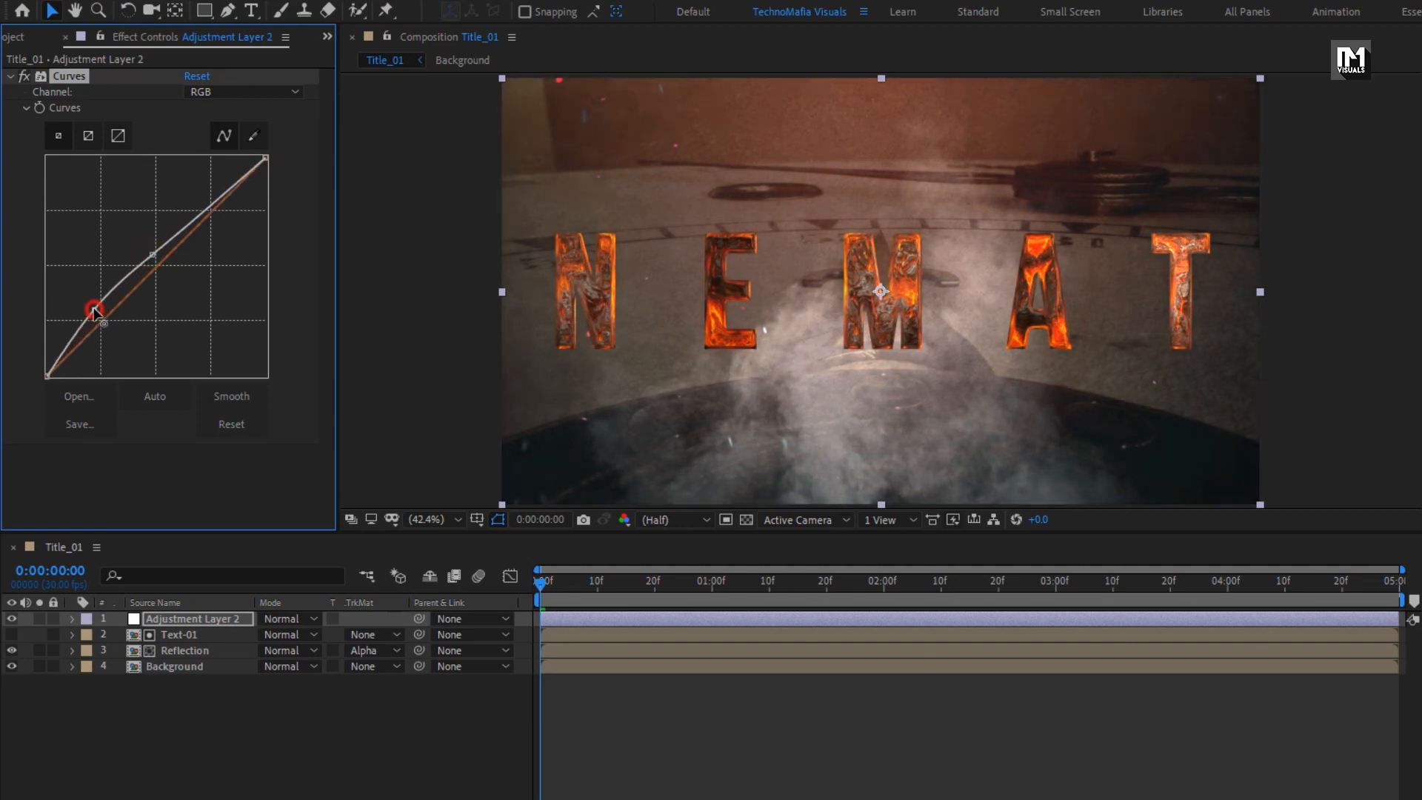
click(151, 257)
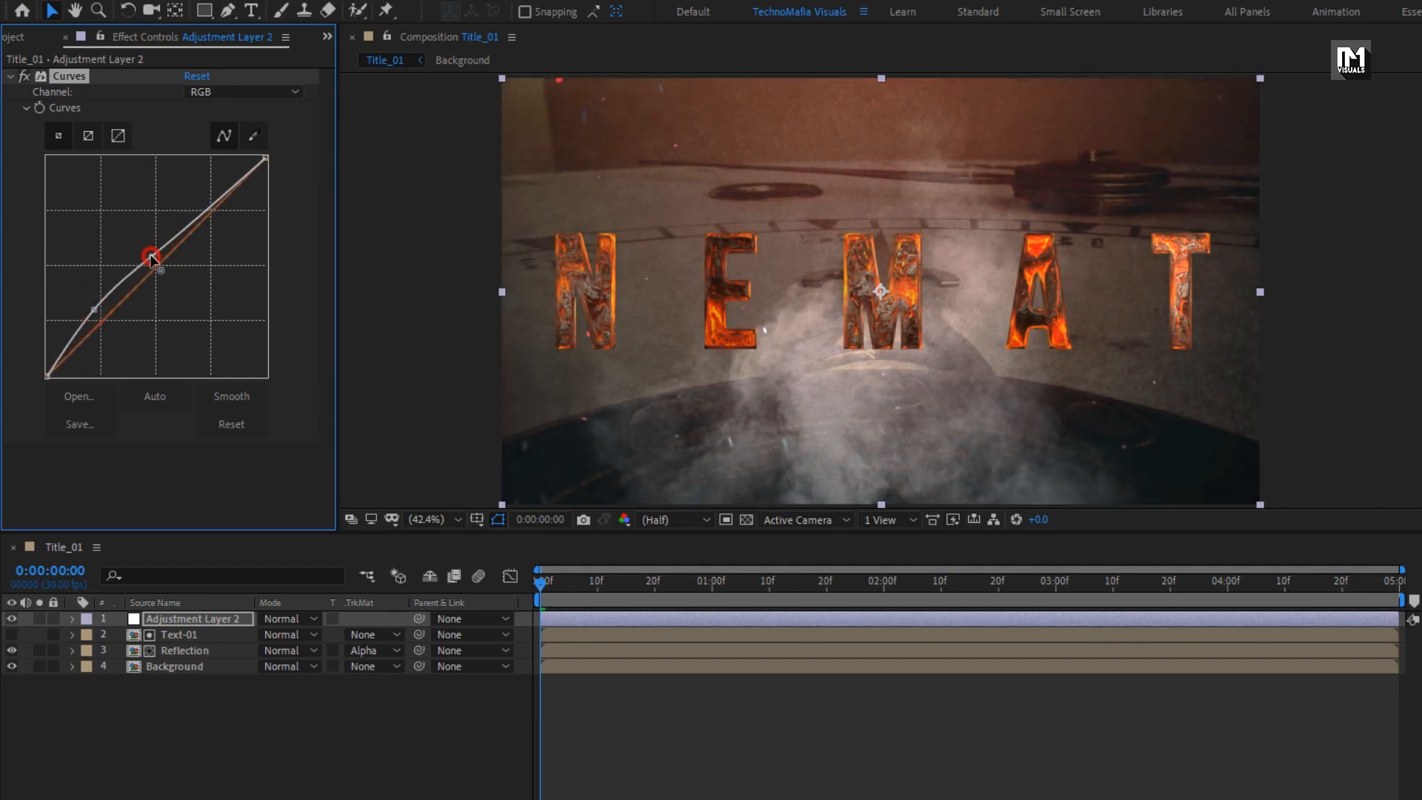
Pre-compose the Reflection, Text-01 and top adjustment layers into a new composition named Lawa_text_01, moving all attributes
click(187, 650)
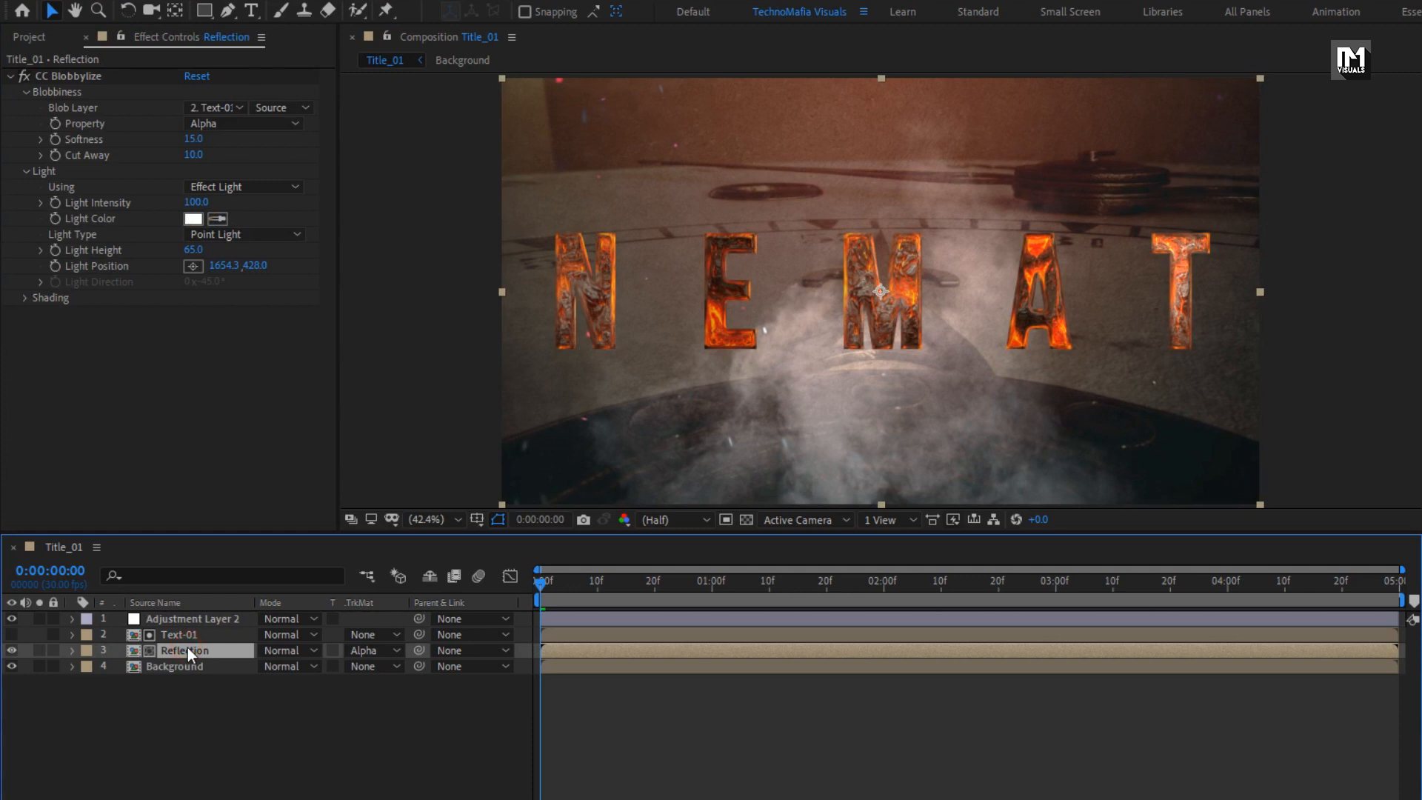
shift+click(181, 635)
shift+click(179, 620)
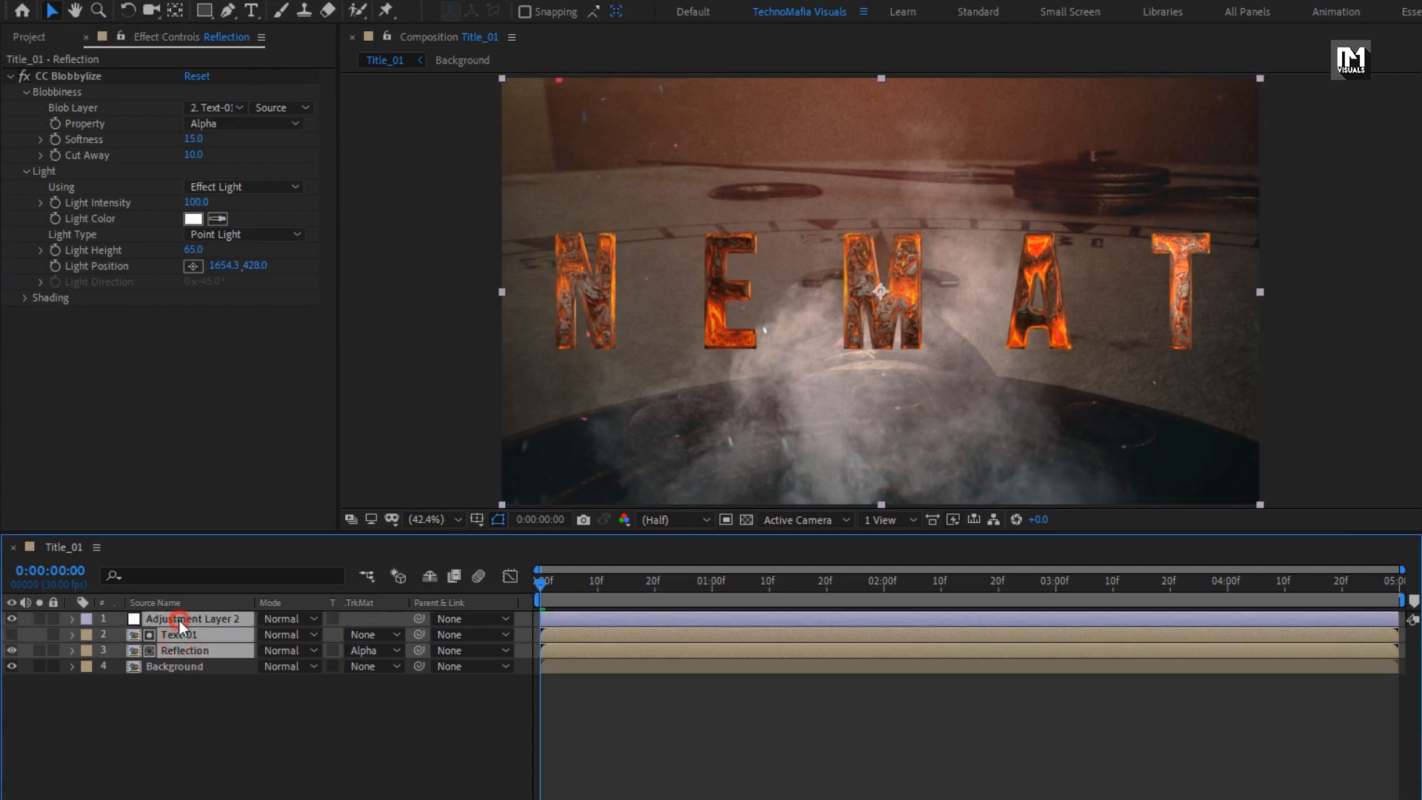
right_click(180, 619)
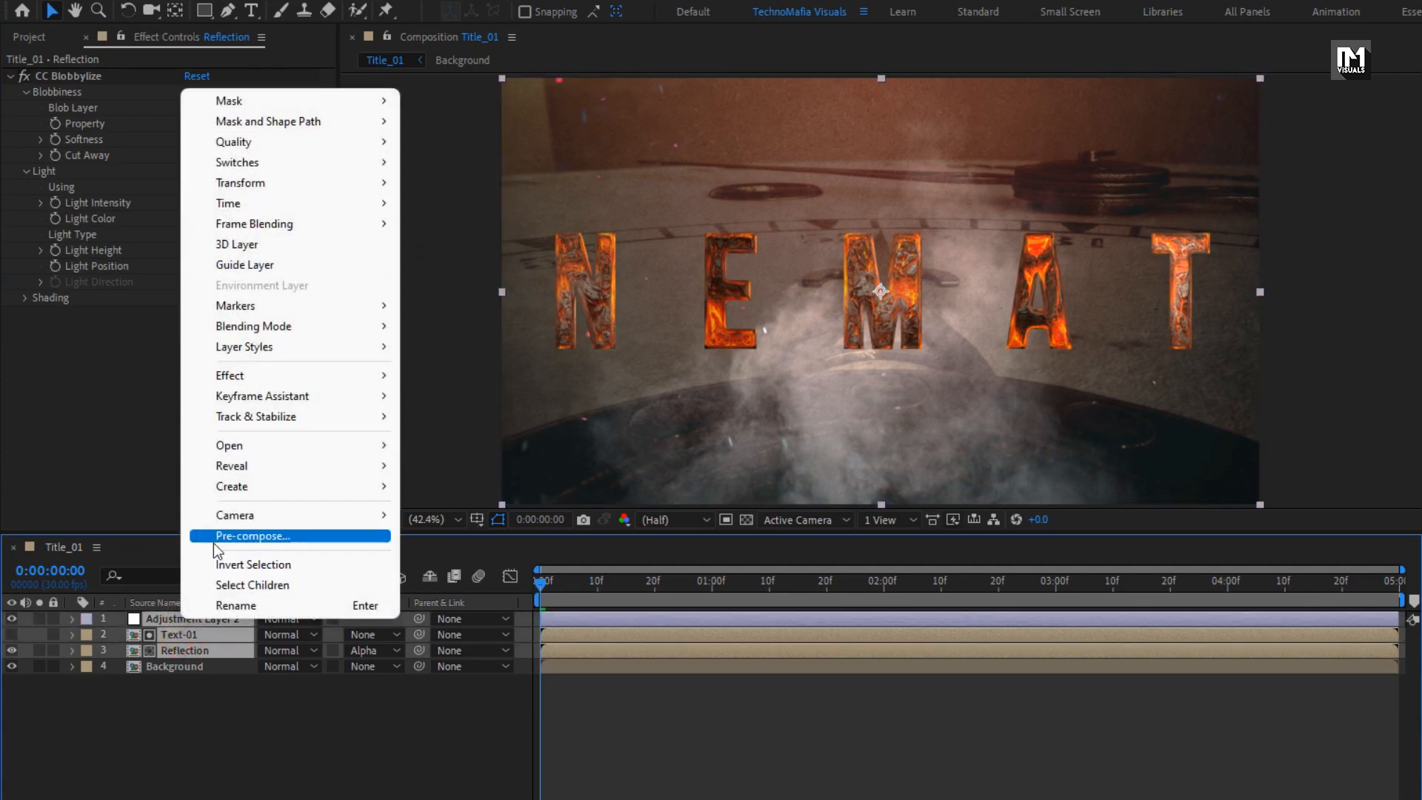
click(244, 535)
text(Lawa_)
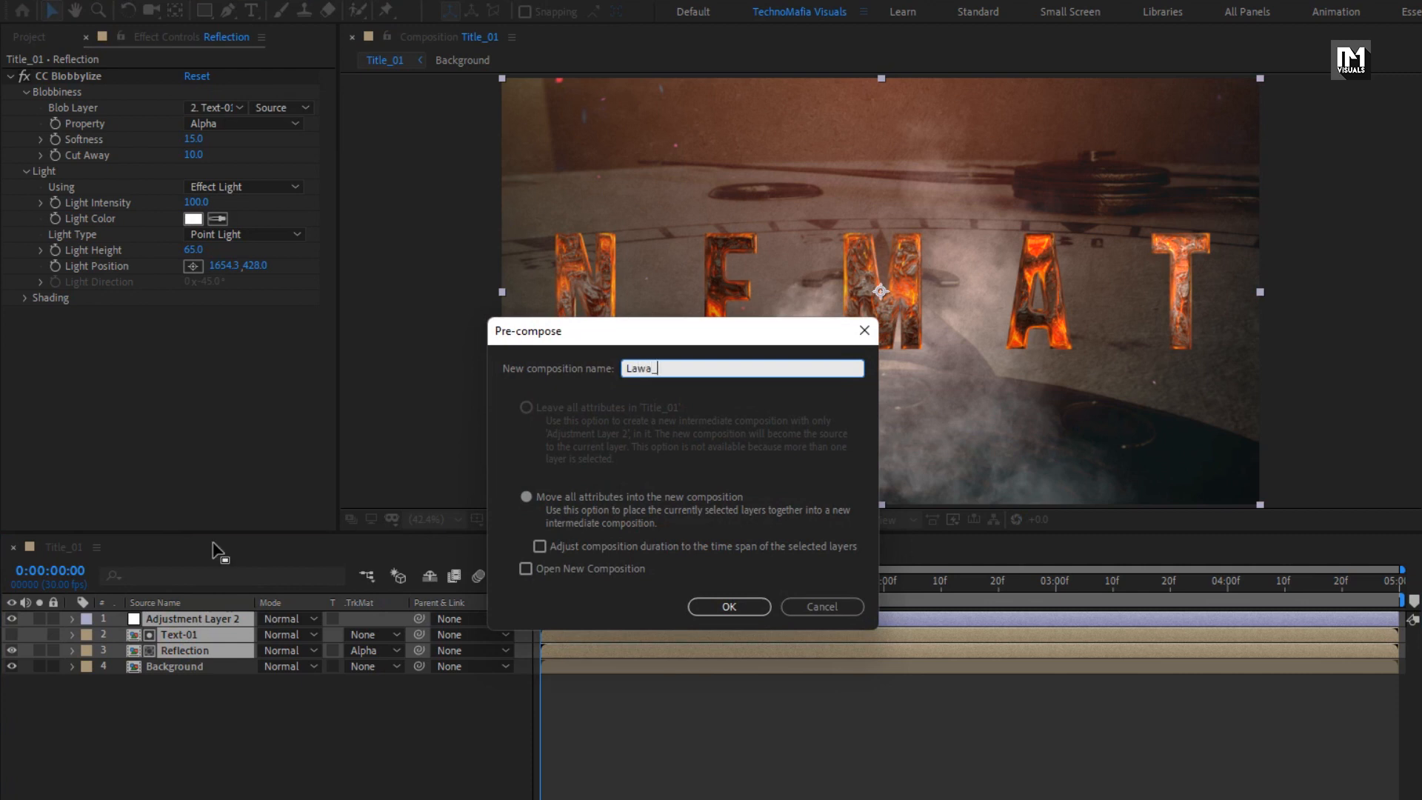
text(text_01)
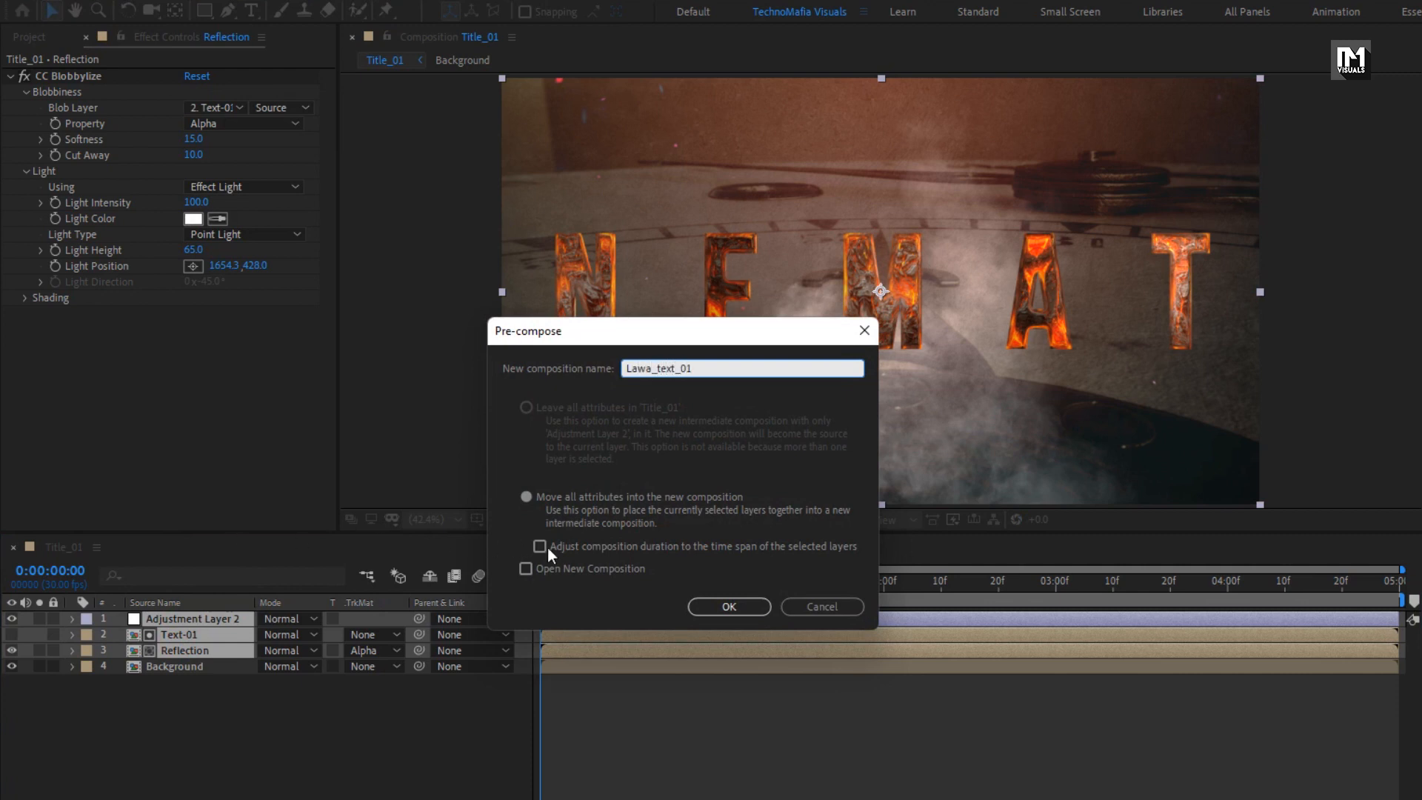
click(700, 607)
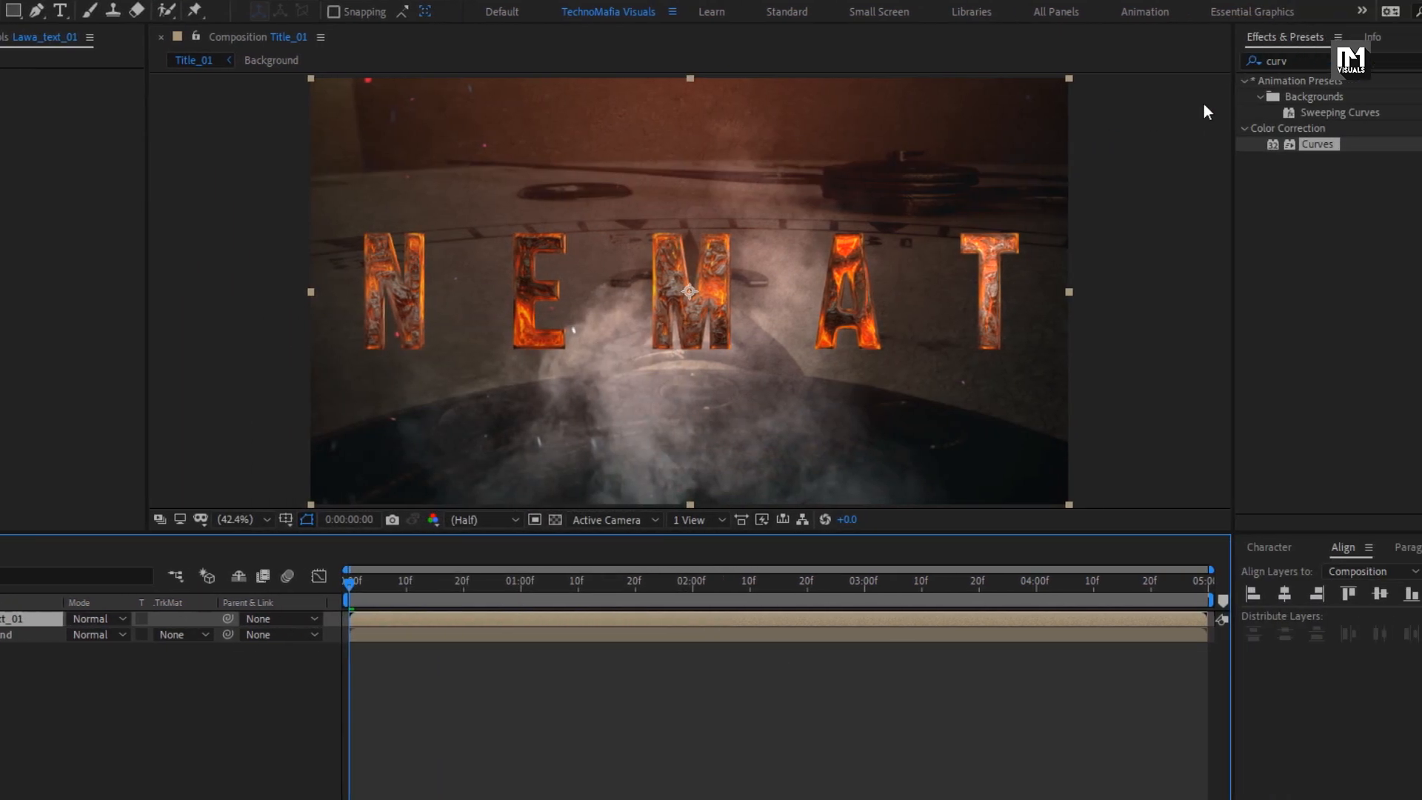
Apply Drop Shadow to Lawa_text_01 with Distance 30 and Softness 74, and scrub through the title to check it
drag(1252, 59, 1148, 60)
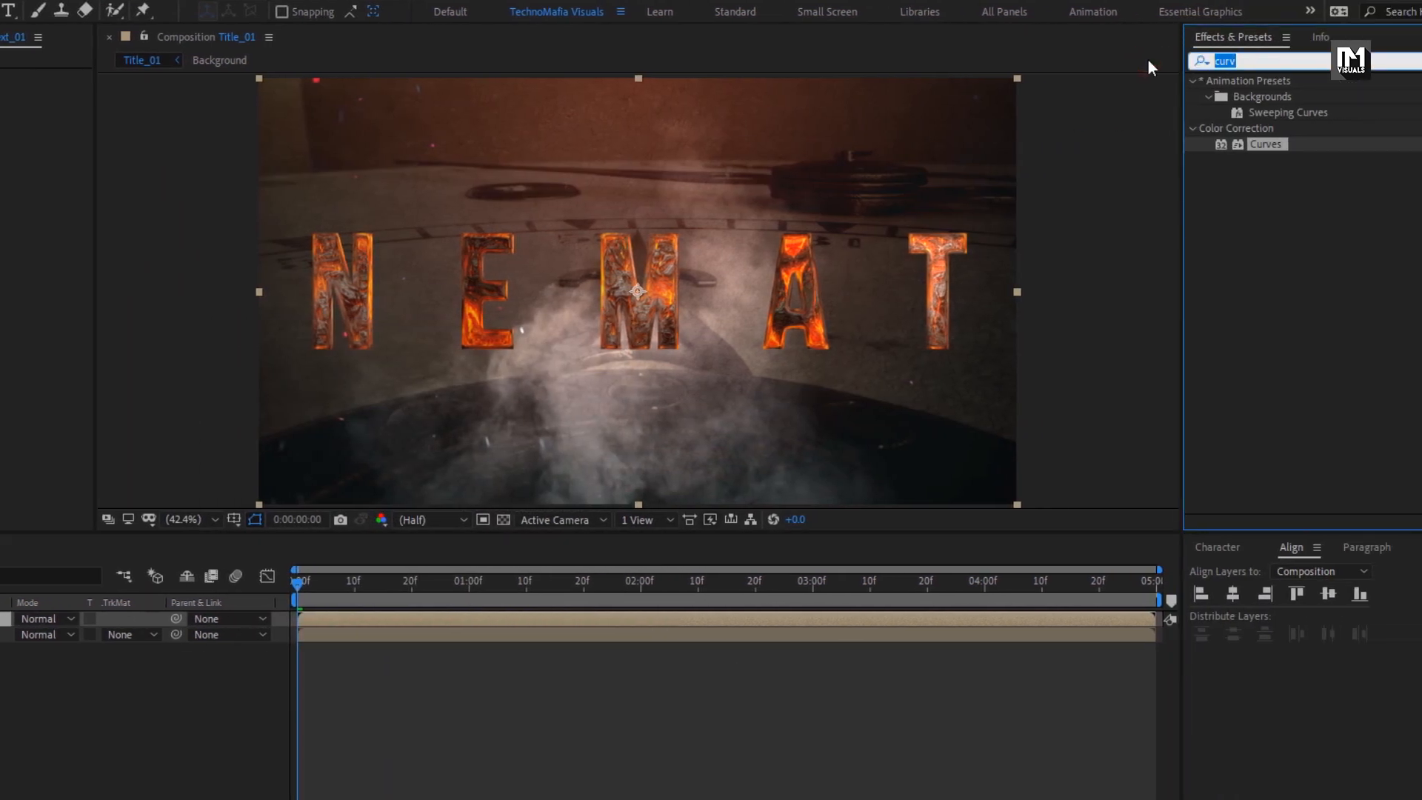
text(drop)
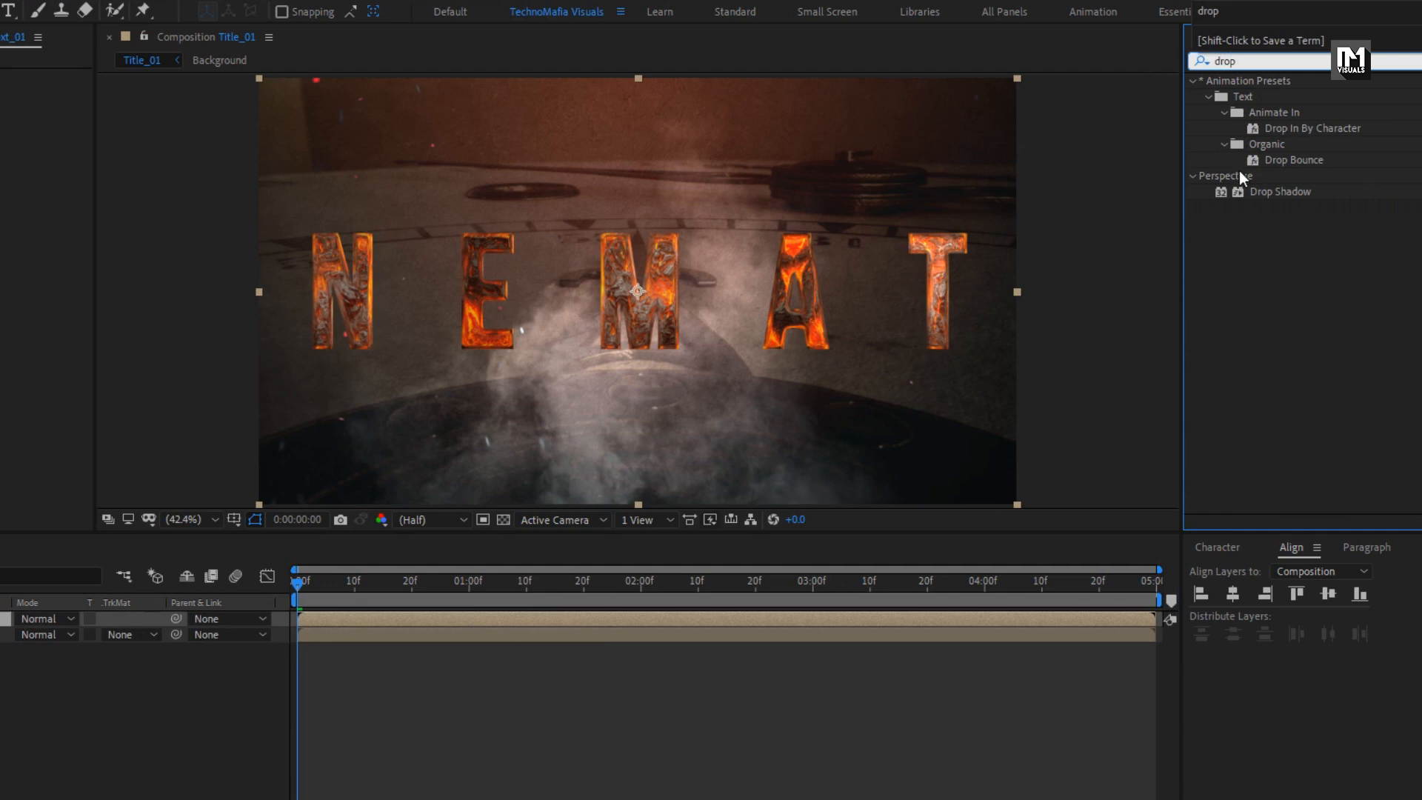
click(1271, 193)
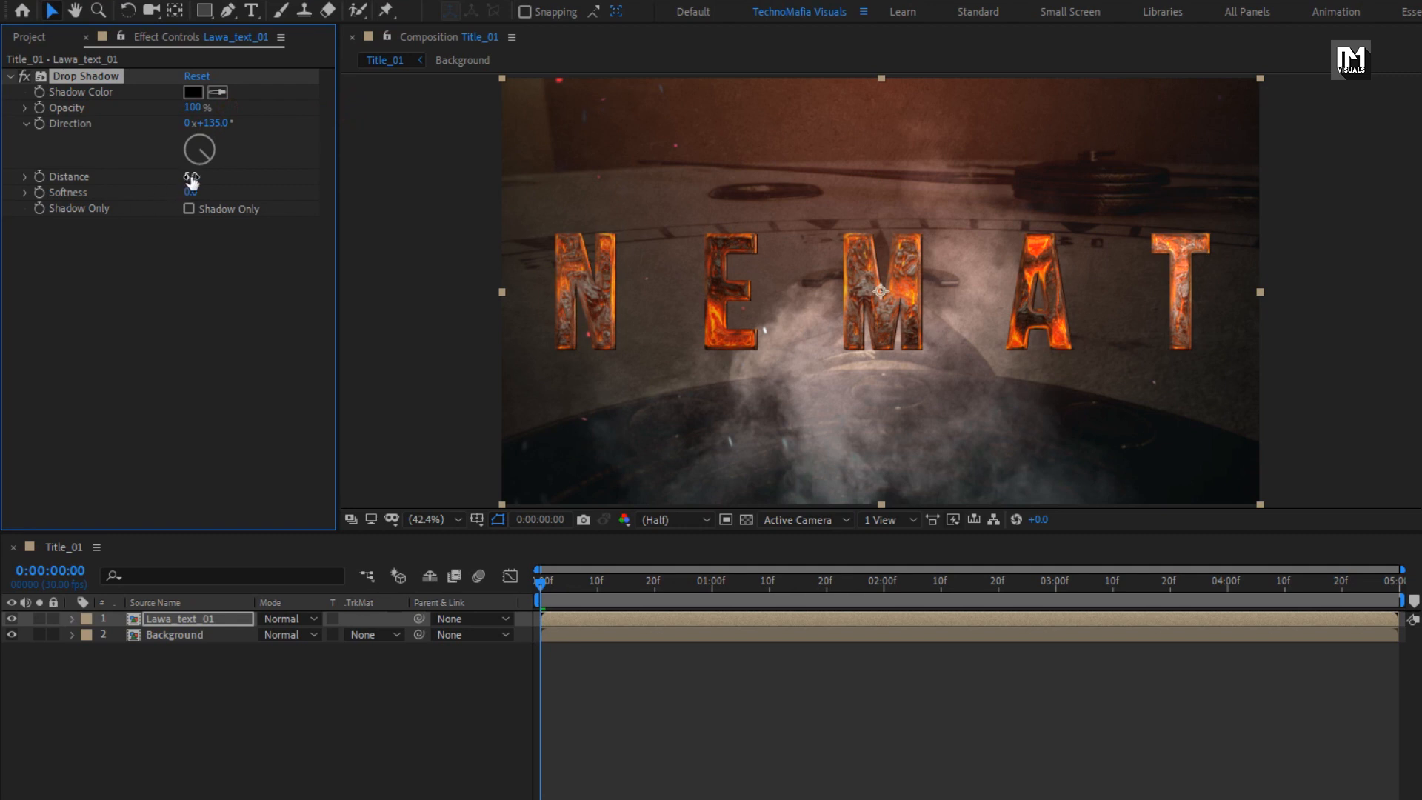
mouse_move(194, 176)
mouse_down()
mouse_move(235, 188)
mouse_move(198, 177)
mouse_move(209, 191)
mouse_up()
drag(602, 579, 1260, 580)
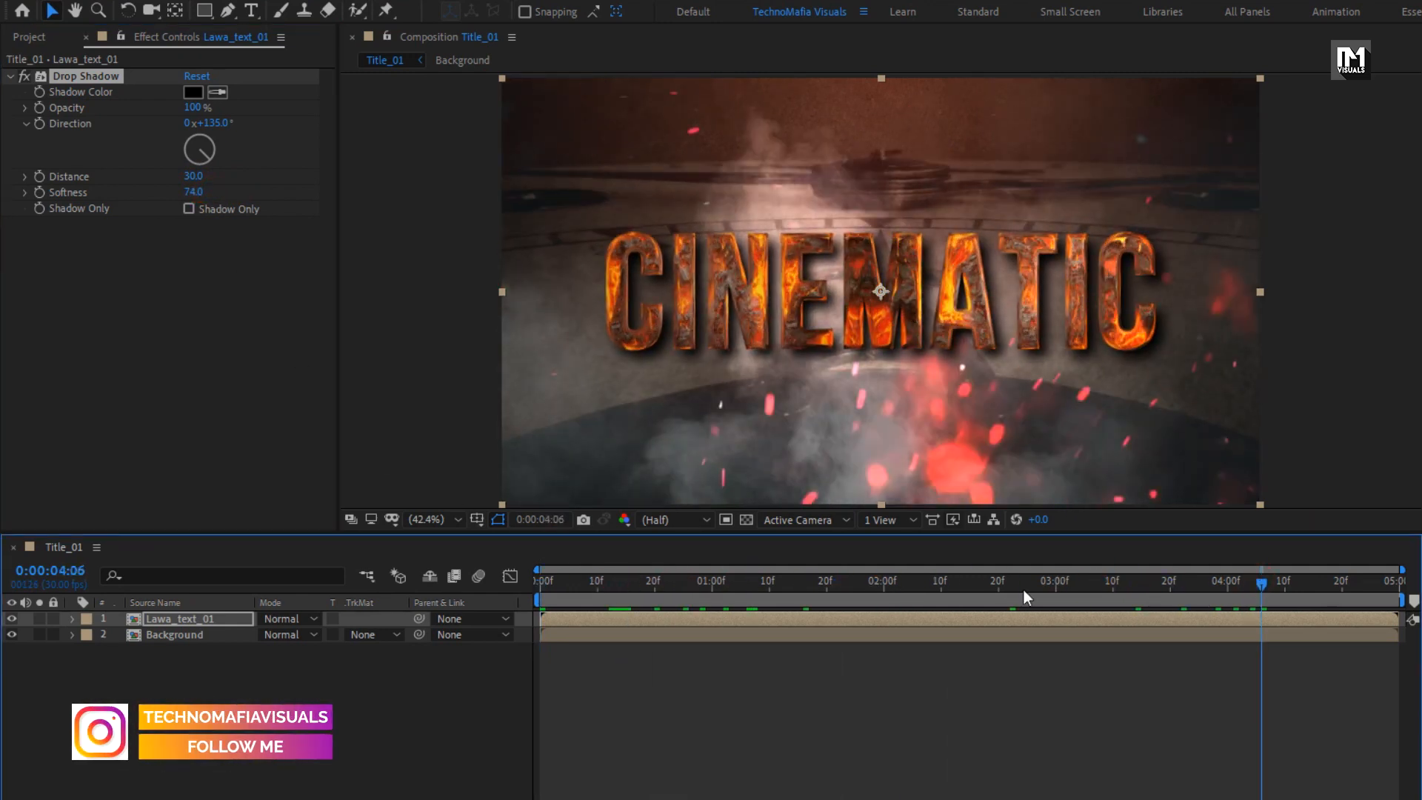
Add an adjustment layer above all layers in Title_01 and apply Optics Compensation to it
right_click(189, 683)
mouse_move(435, 699)
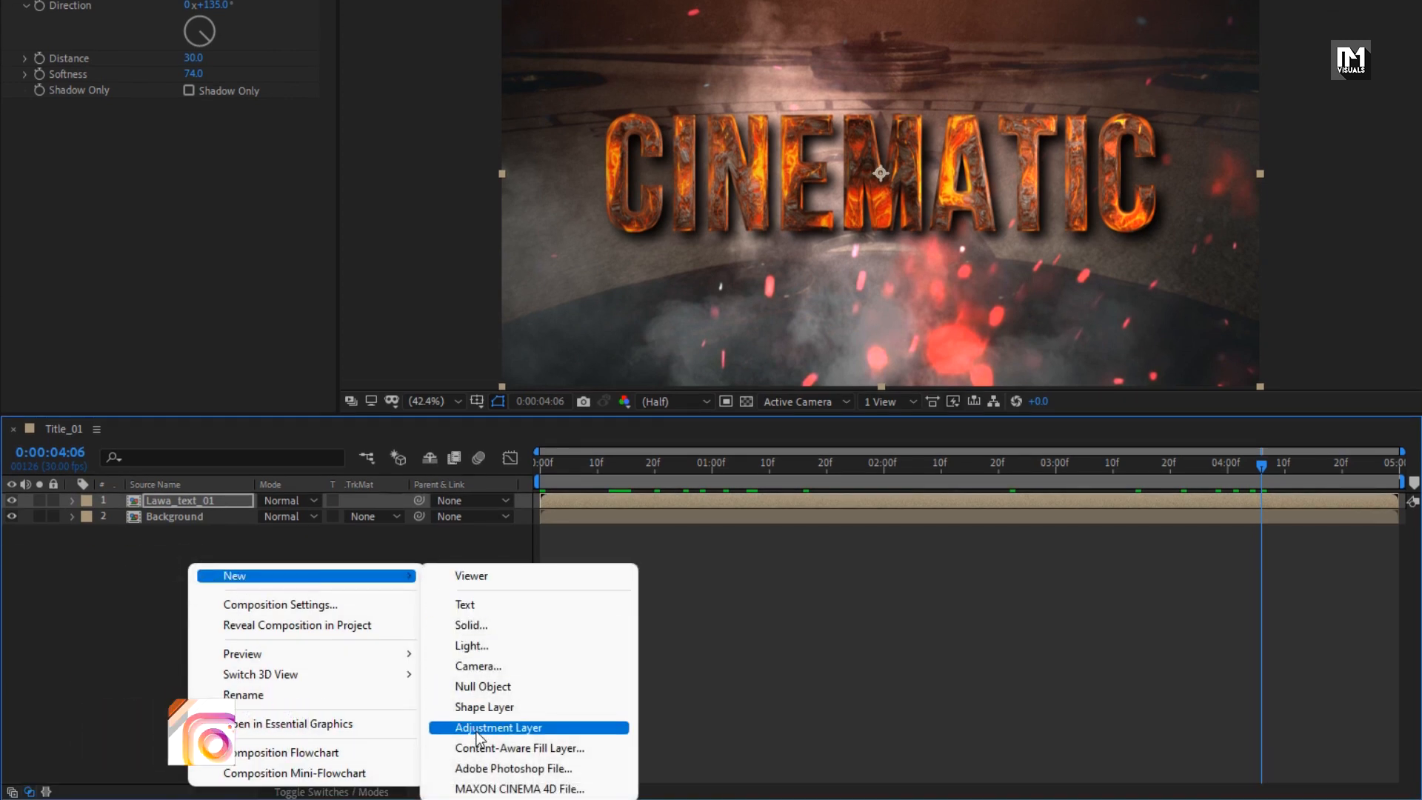
click(477, 731)
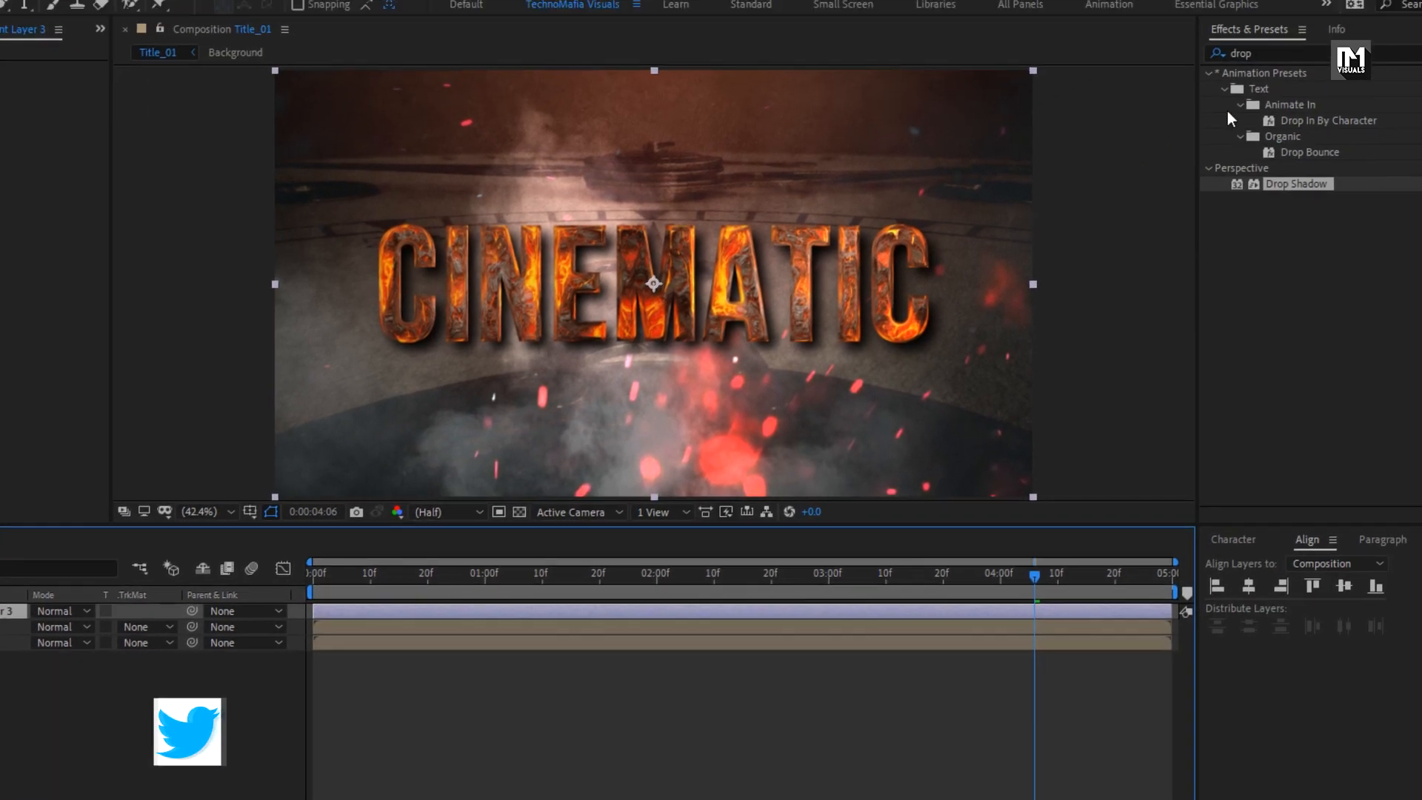
drag(1251, 62, 1148, 61)
text(opti)
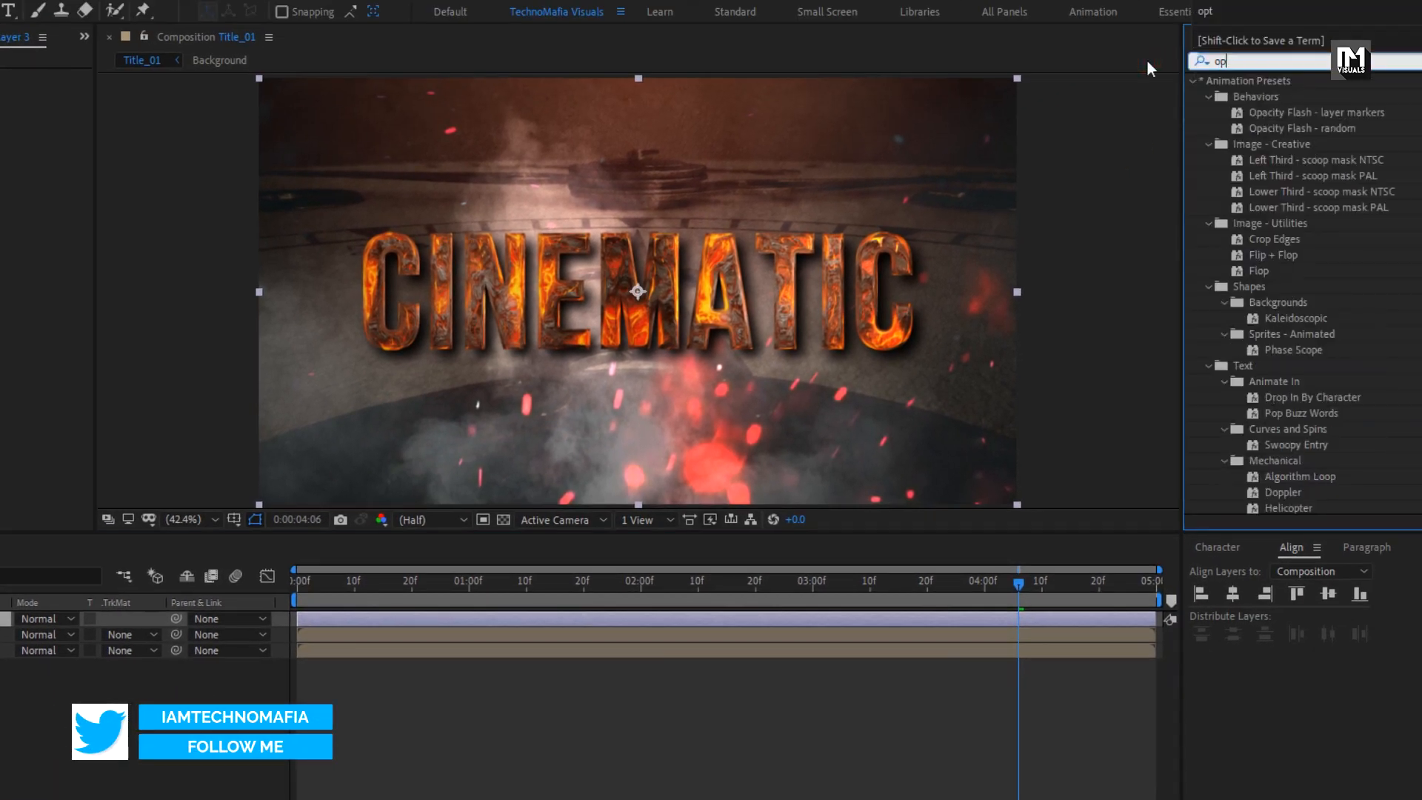
double_click(1256, 98)
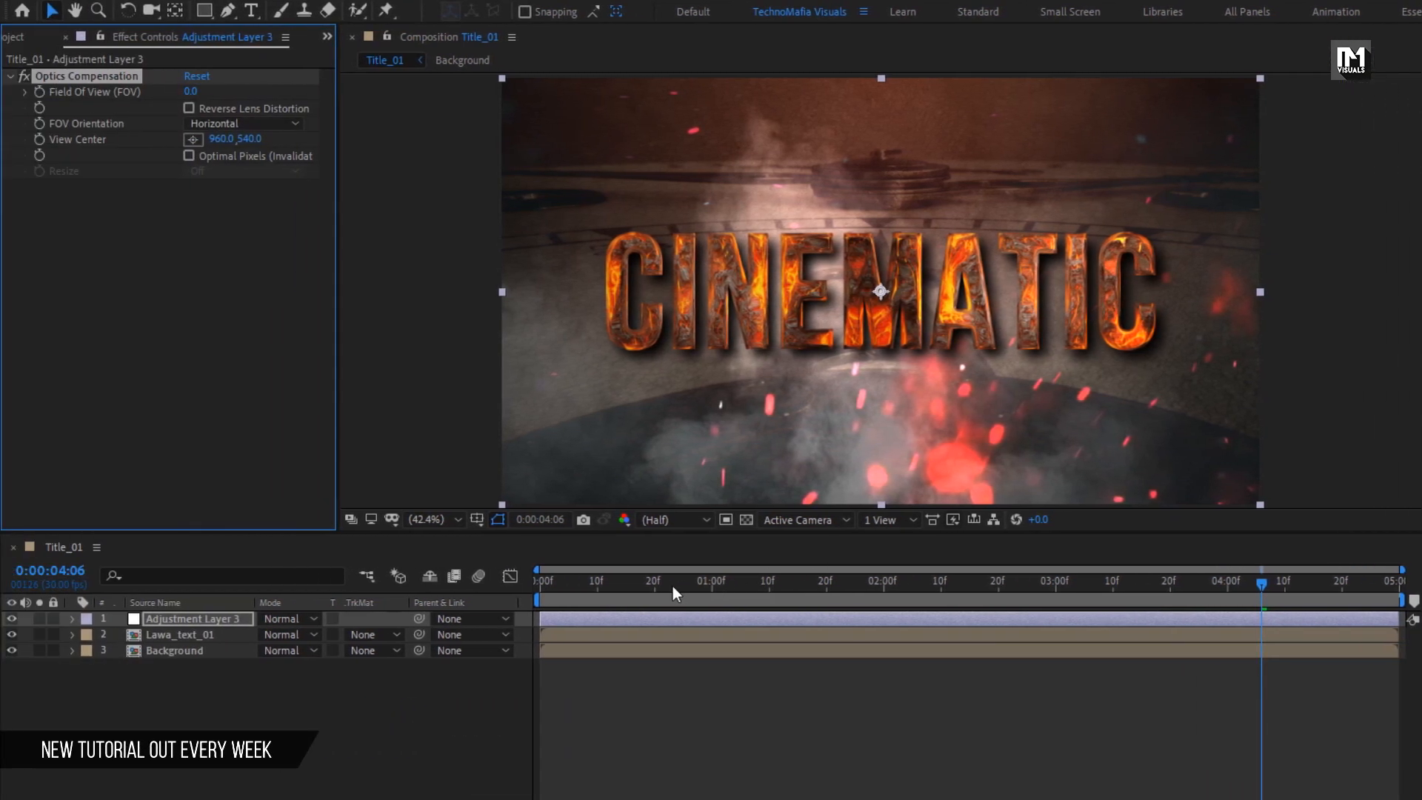
Keyframe Field Of View at 0 on 0:00:00:20 and at 100 on the first frame, with Reverse Lens Distortion enabled
drag(672, 585, 658, 589)
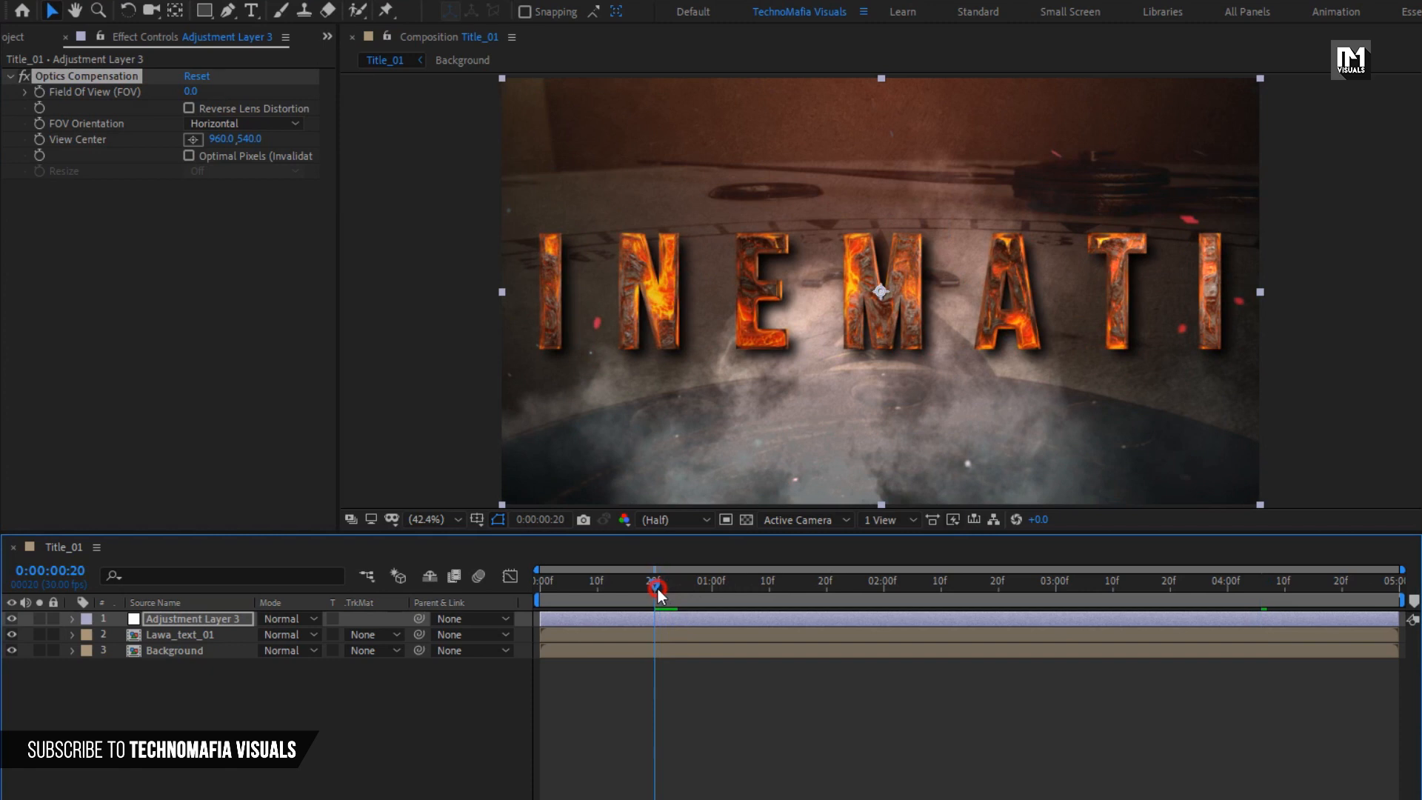
click(40, 92)
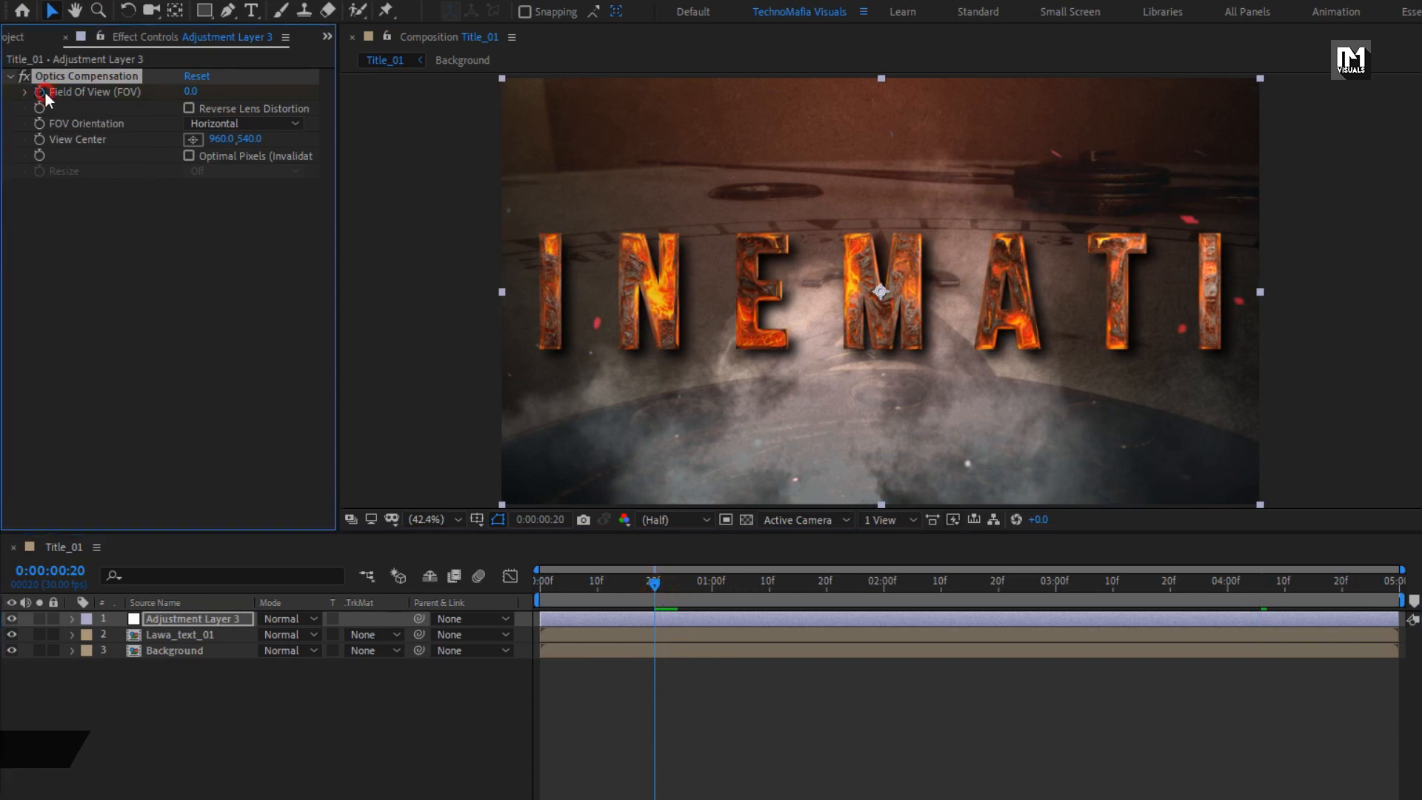
drag(575, 580, 535, 581)
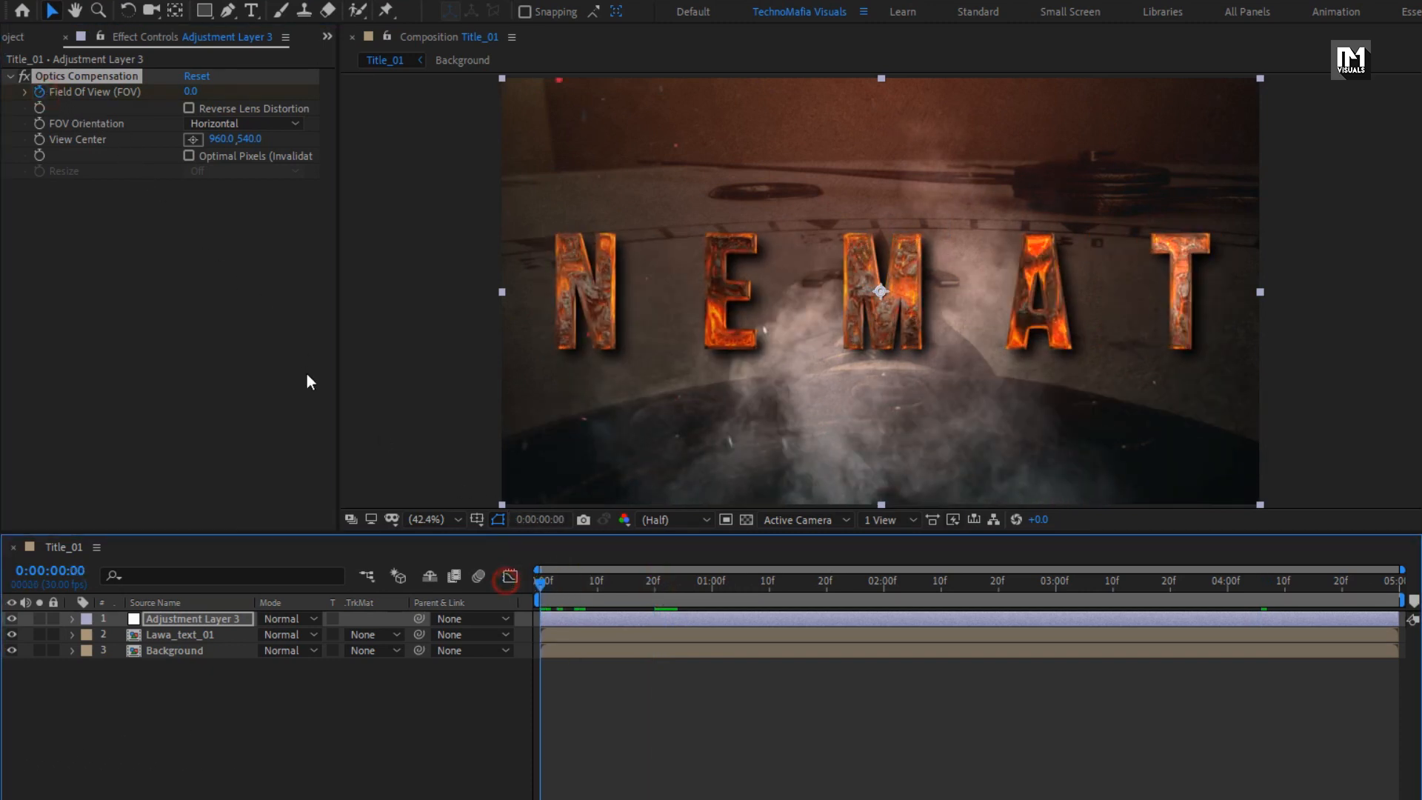
click(191, 92)
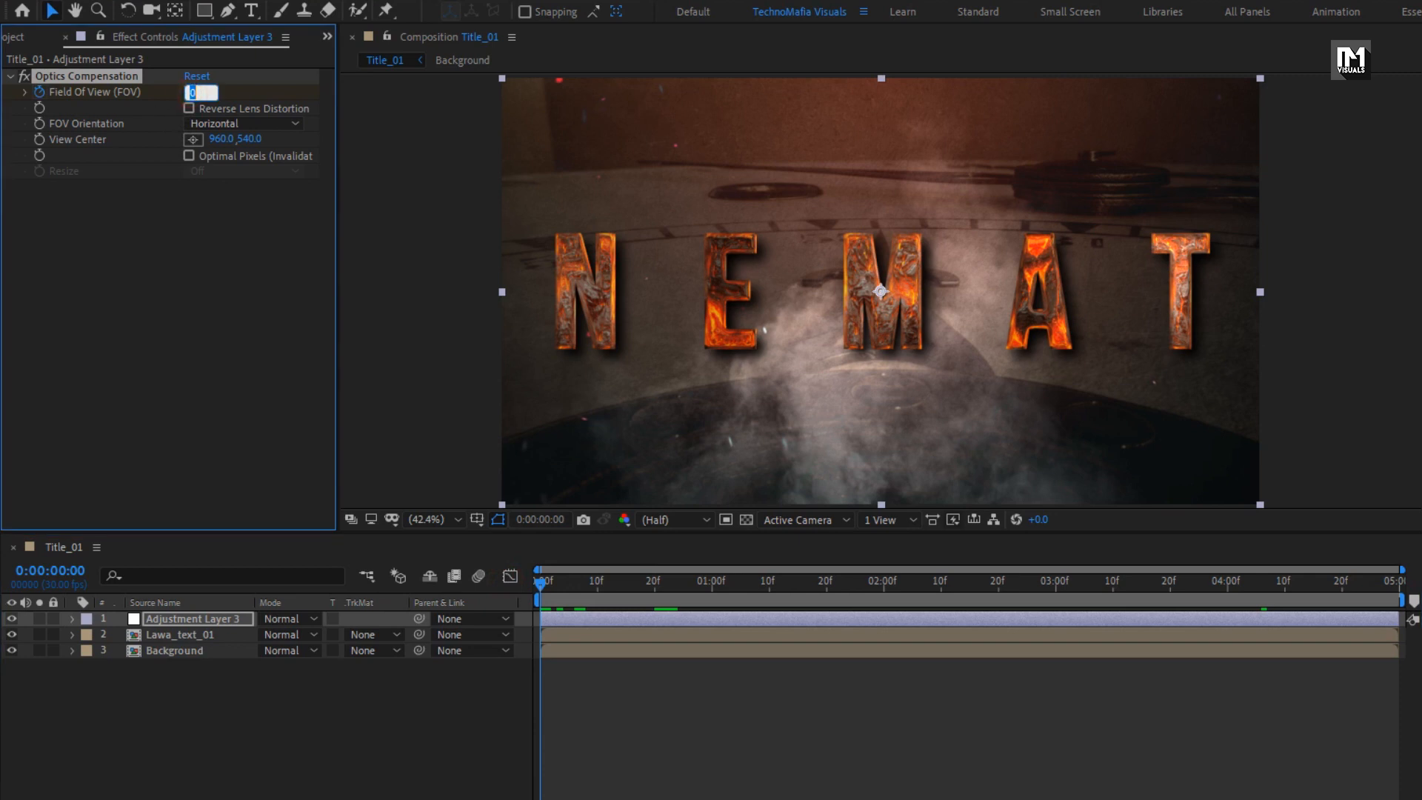
key(Return)
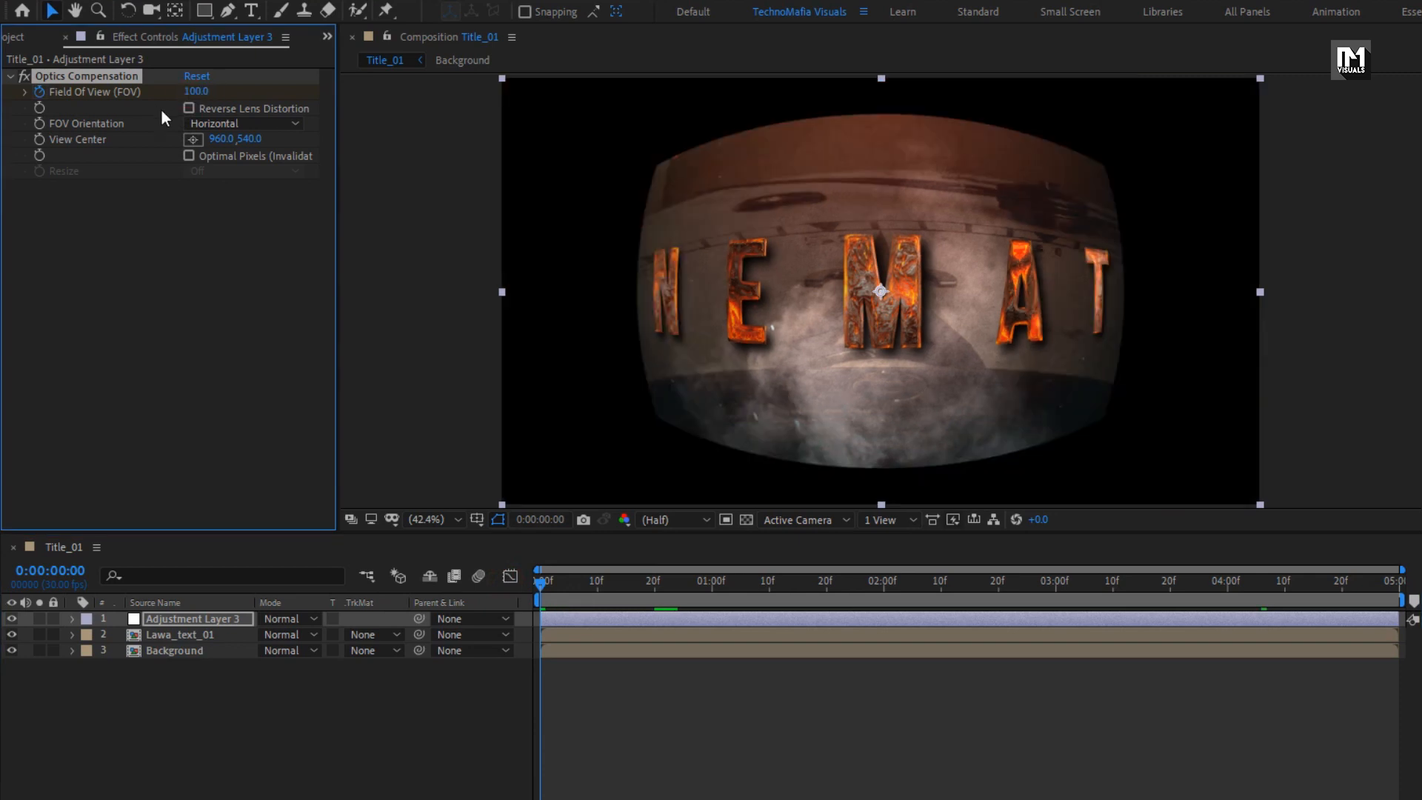
click(188, 109)
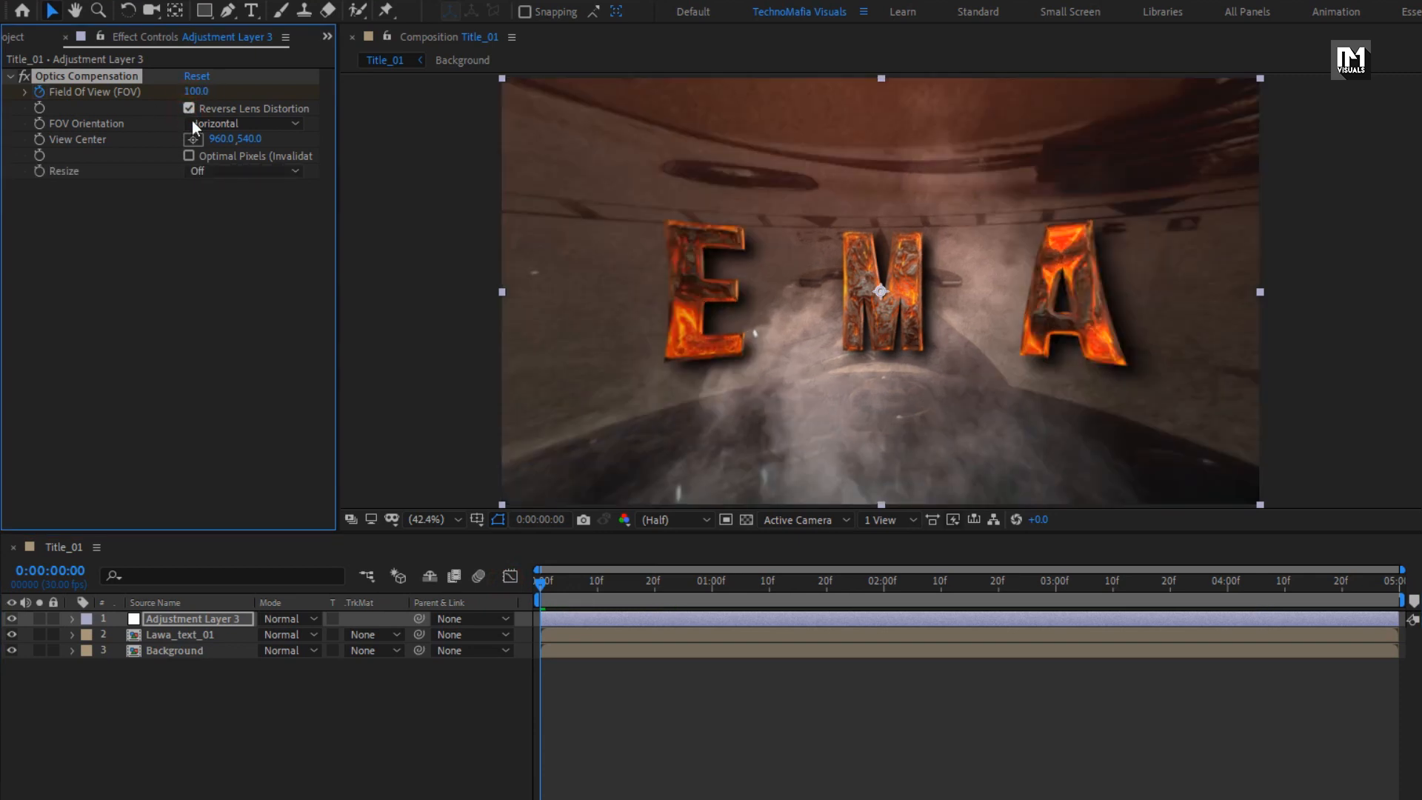
mouse_move(545, 585)
mouse_down()
mouse_move(699, 585)
mouse_move(509, 588)
mouse_move(652, 591)
mouse_move(527, 593)
mouse_up()
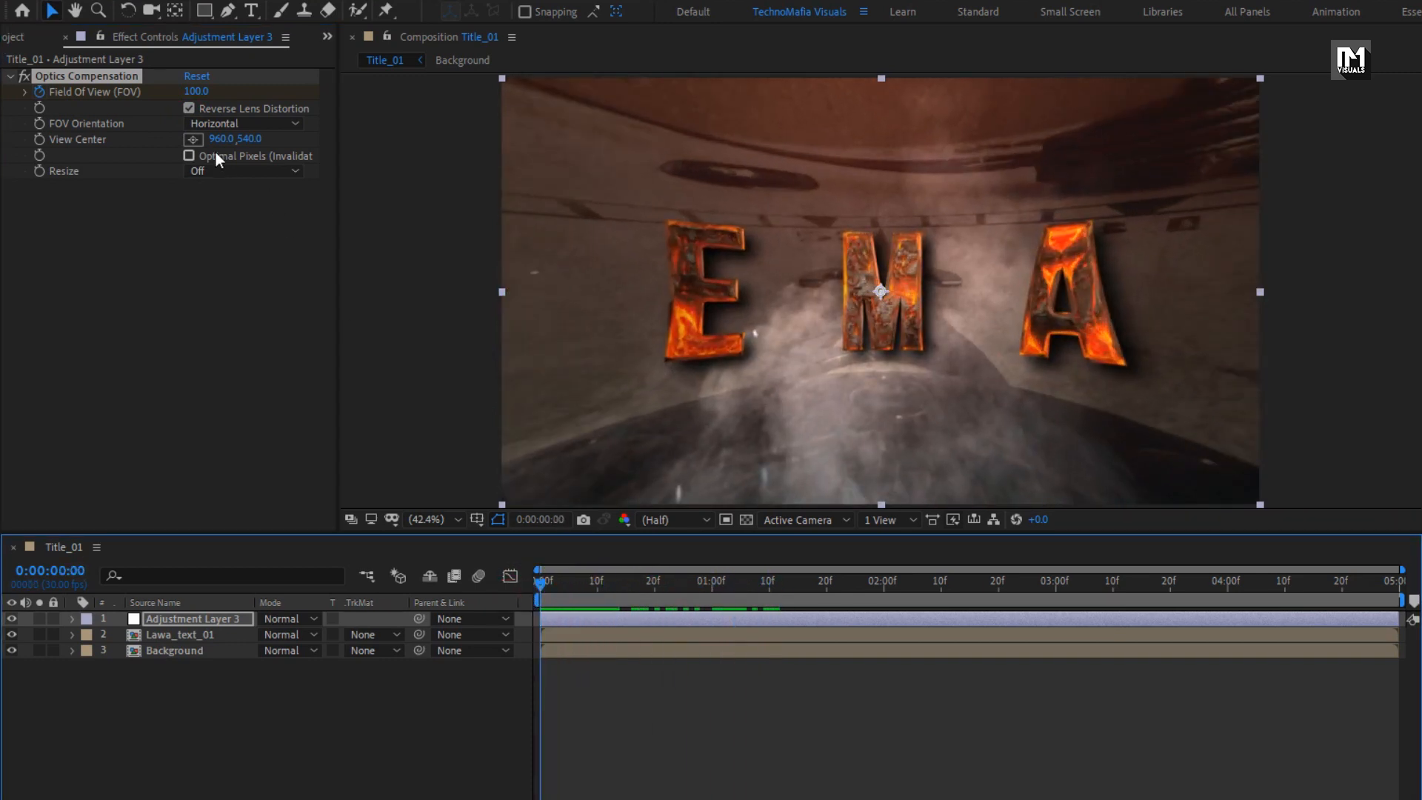
Set the first-frame Field Of View keyframe to 180 and scrub to 0:00:00:04 to check the distortion
click(191, 92)
text(1)
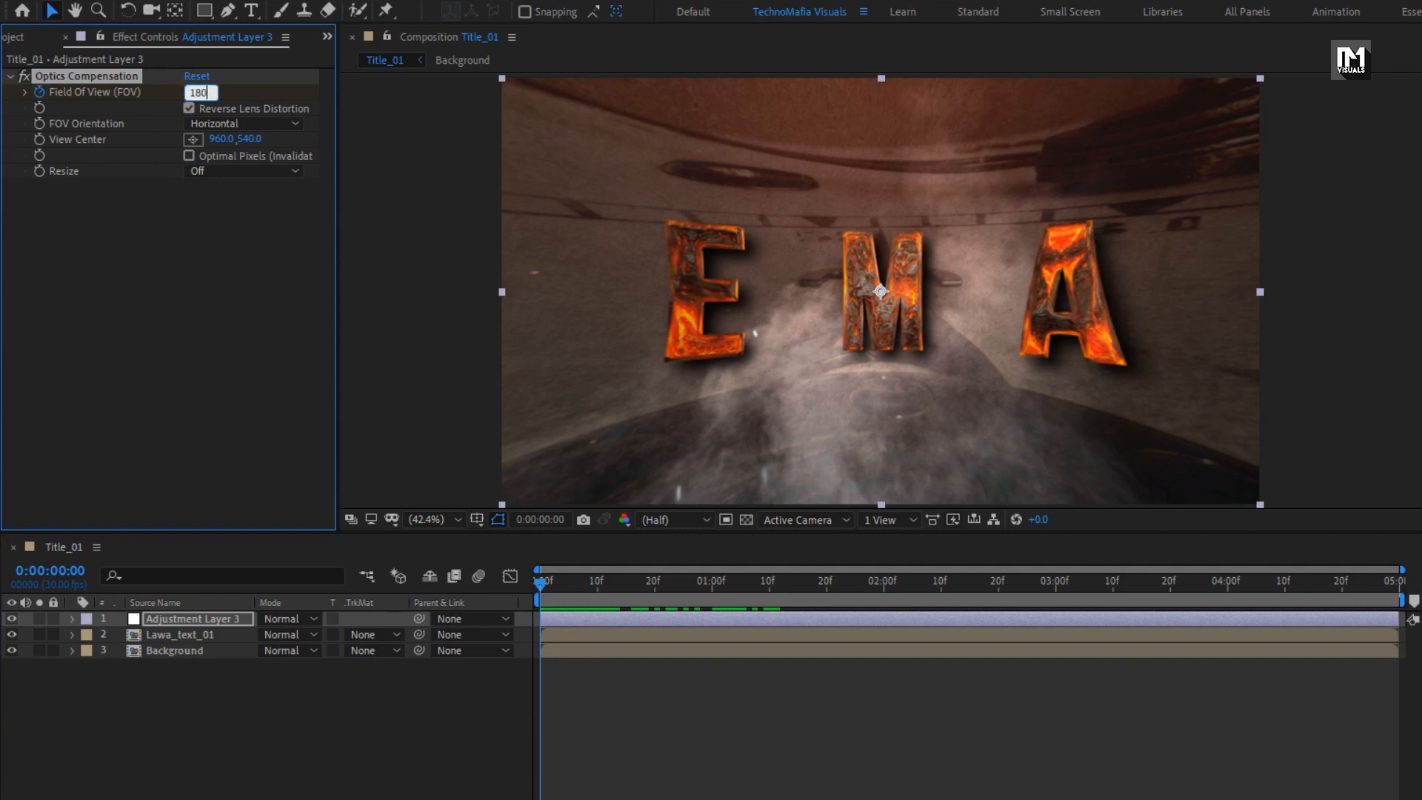
text(80)
key(Return)
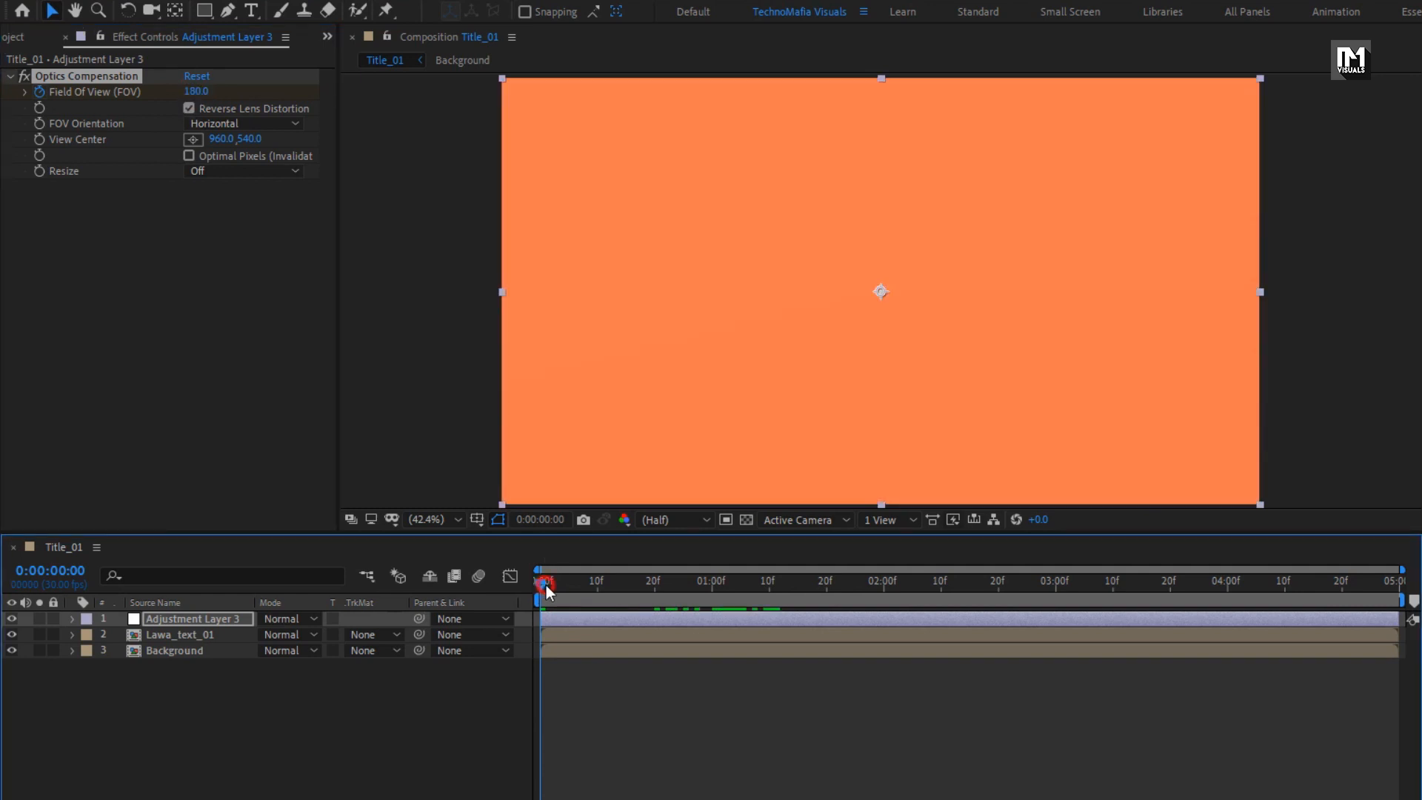
mouse_move(545, 585)
mouse_down()
mouse_move(577, 584)
mouse_move(539, 580)
mouse_move(565, 577)
mouse_up()
Apply Curves to Adjustment Layer 3 and shape a gentle RGB S-curve with raised highlights and lowered shadows
click(228, 619)
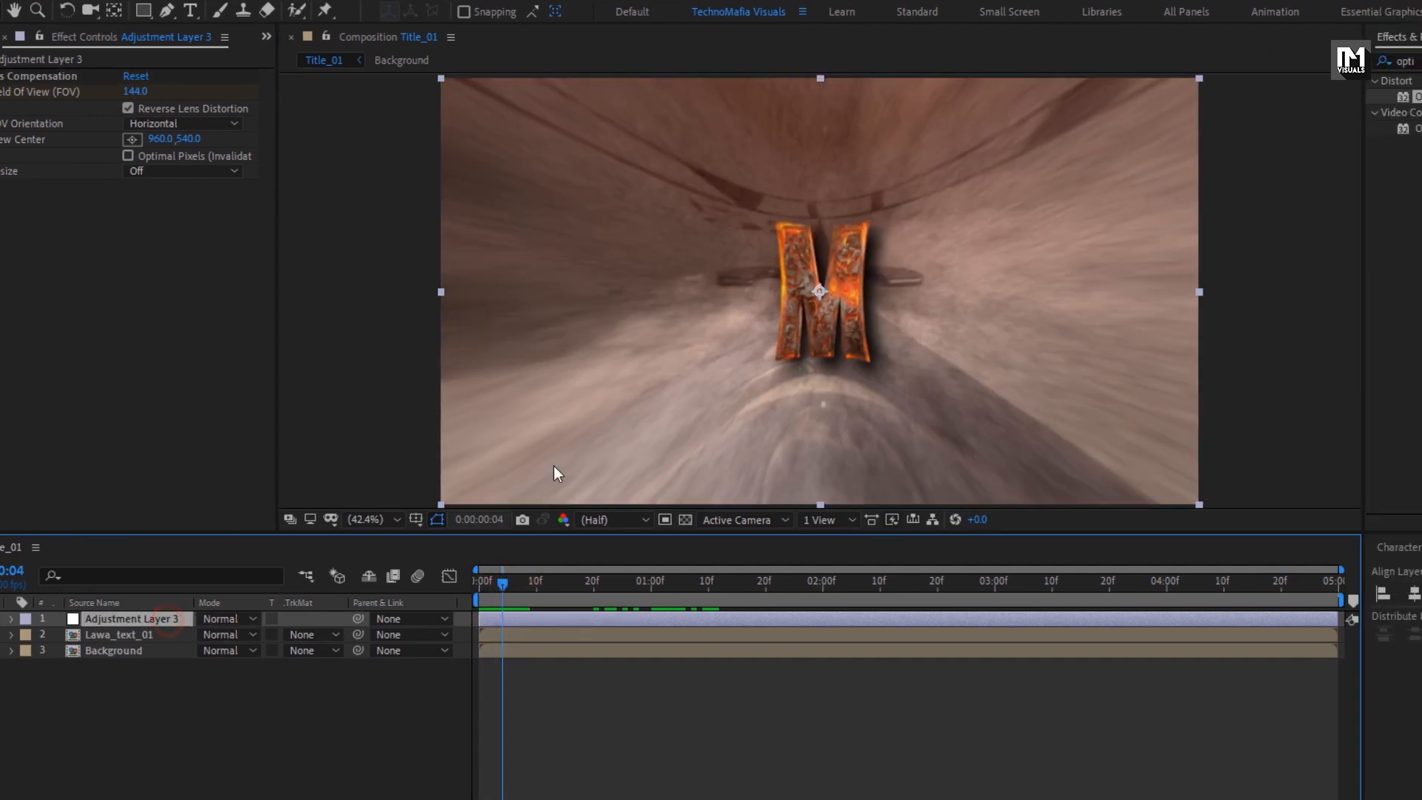
drag(1230, 61, 1142, 75)
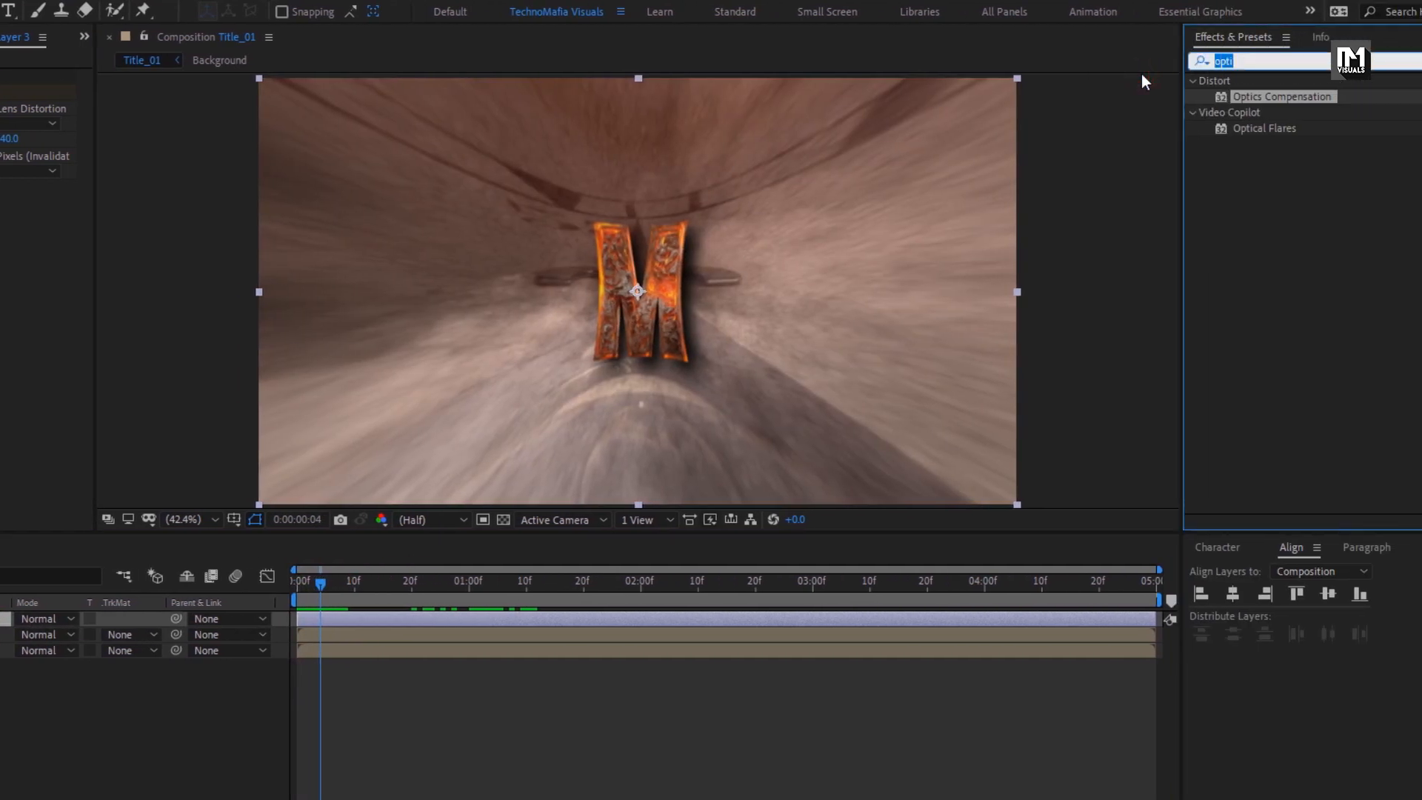
text(curv)
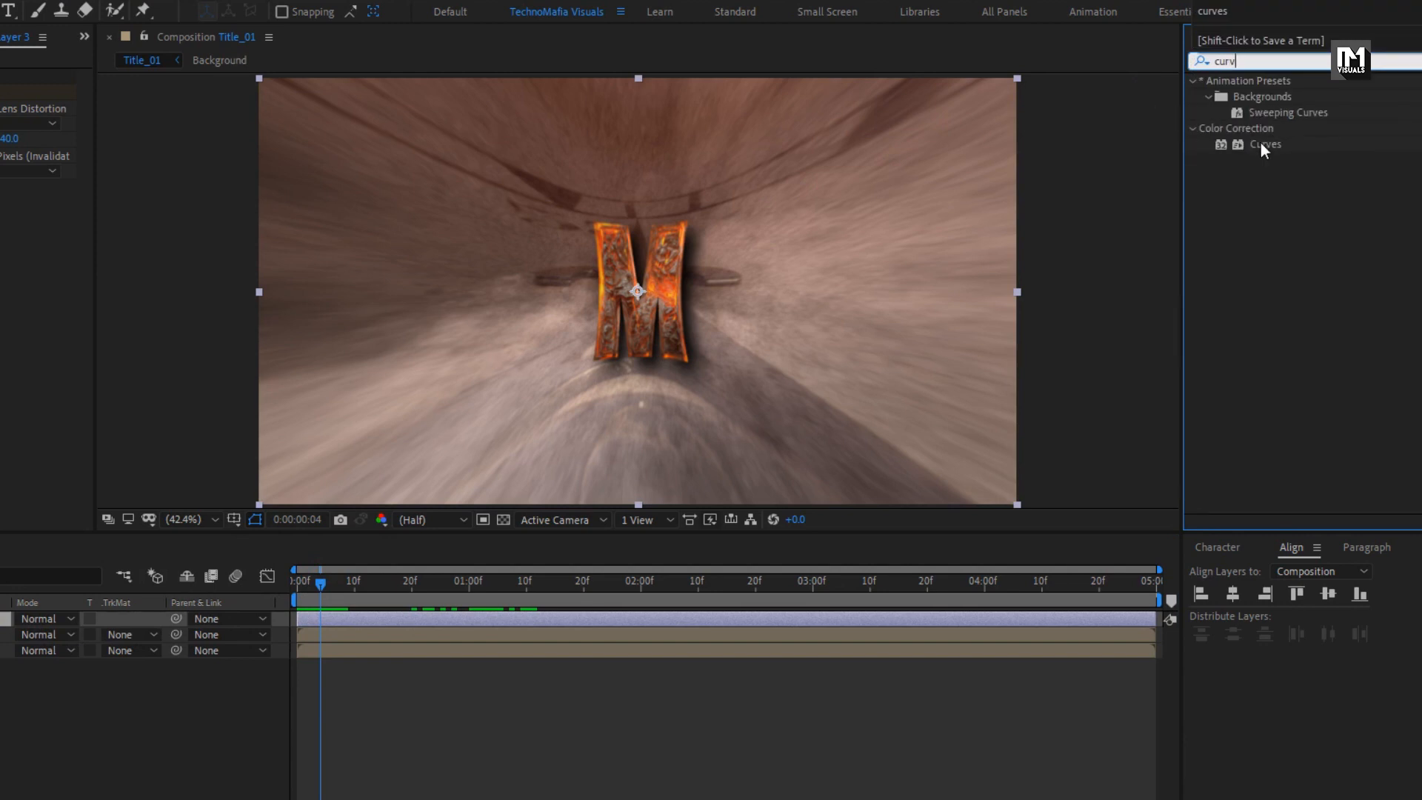
double_click(1260, 144)
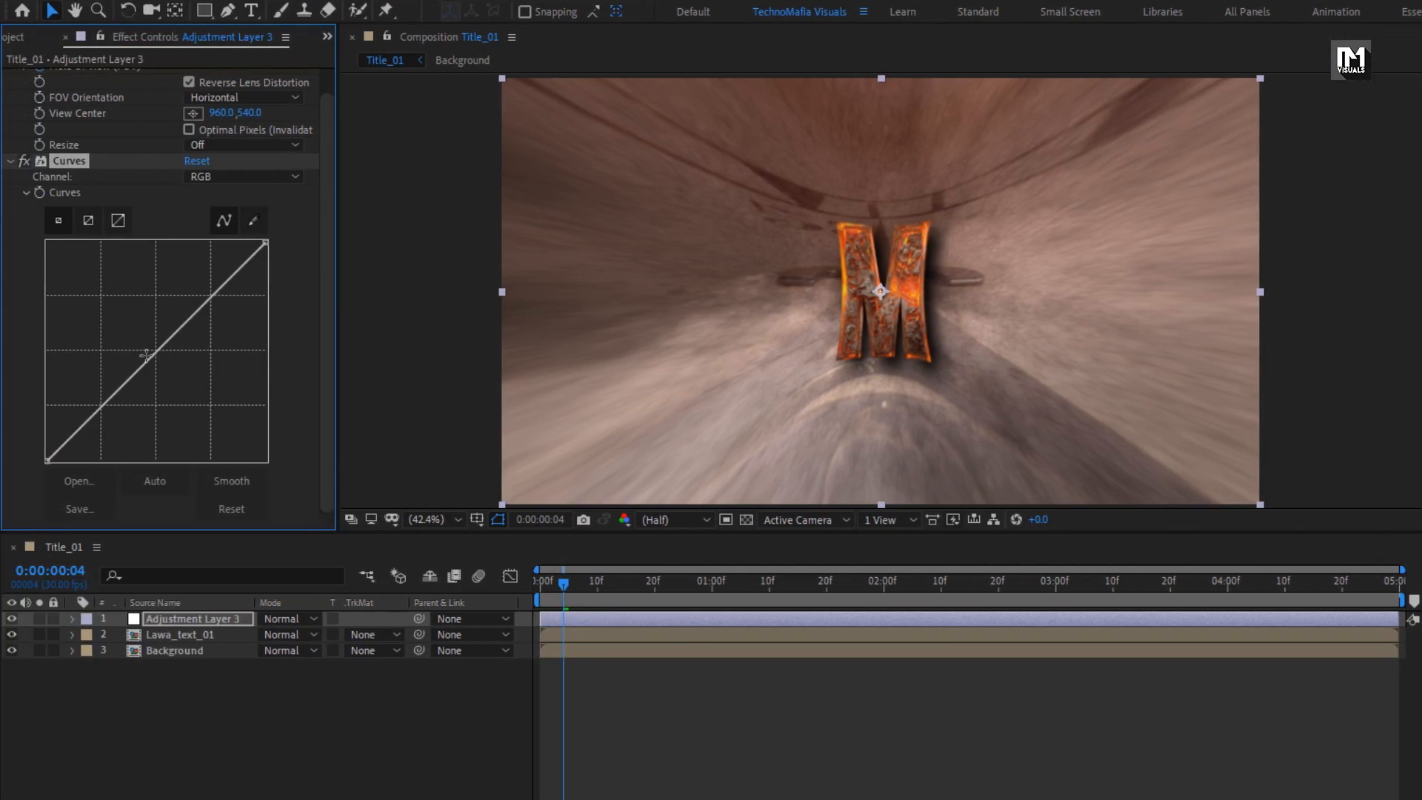
drag(181, 329, 186, 313)
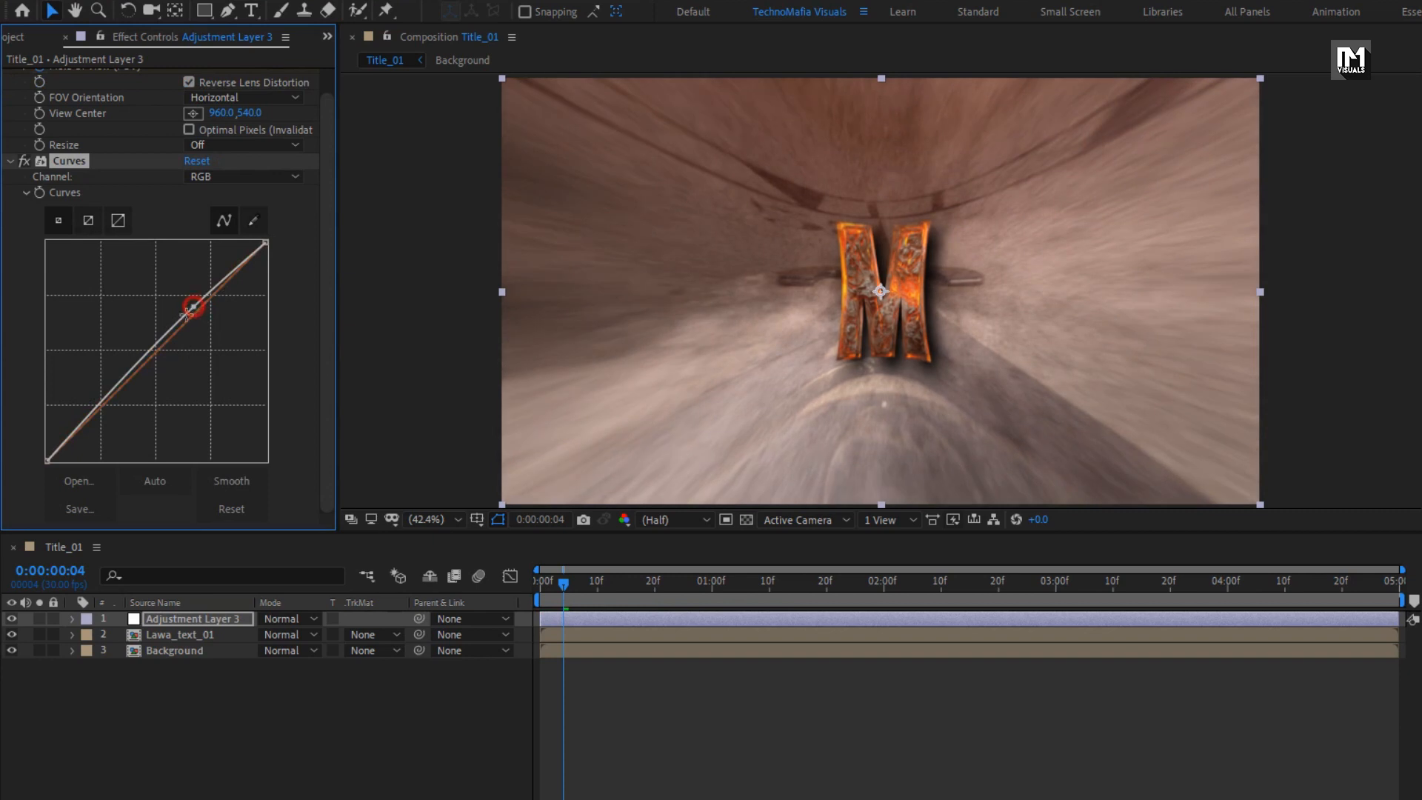
drag(92, 413, 95, 428)
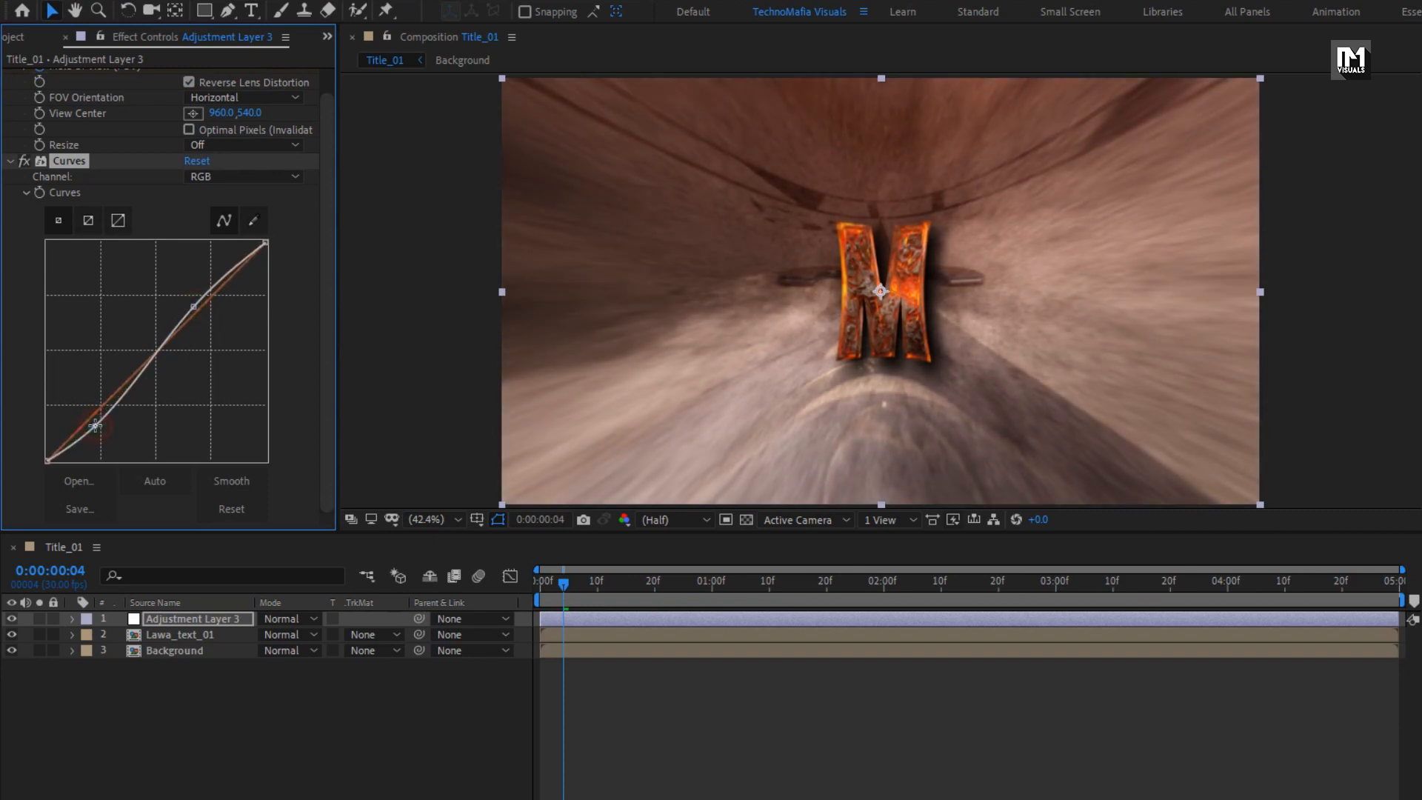
Add a black 1920 x 1080 solid named Color above all layers and give it an inverted full-frame rectangular mask
click(182, 697)
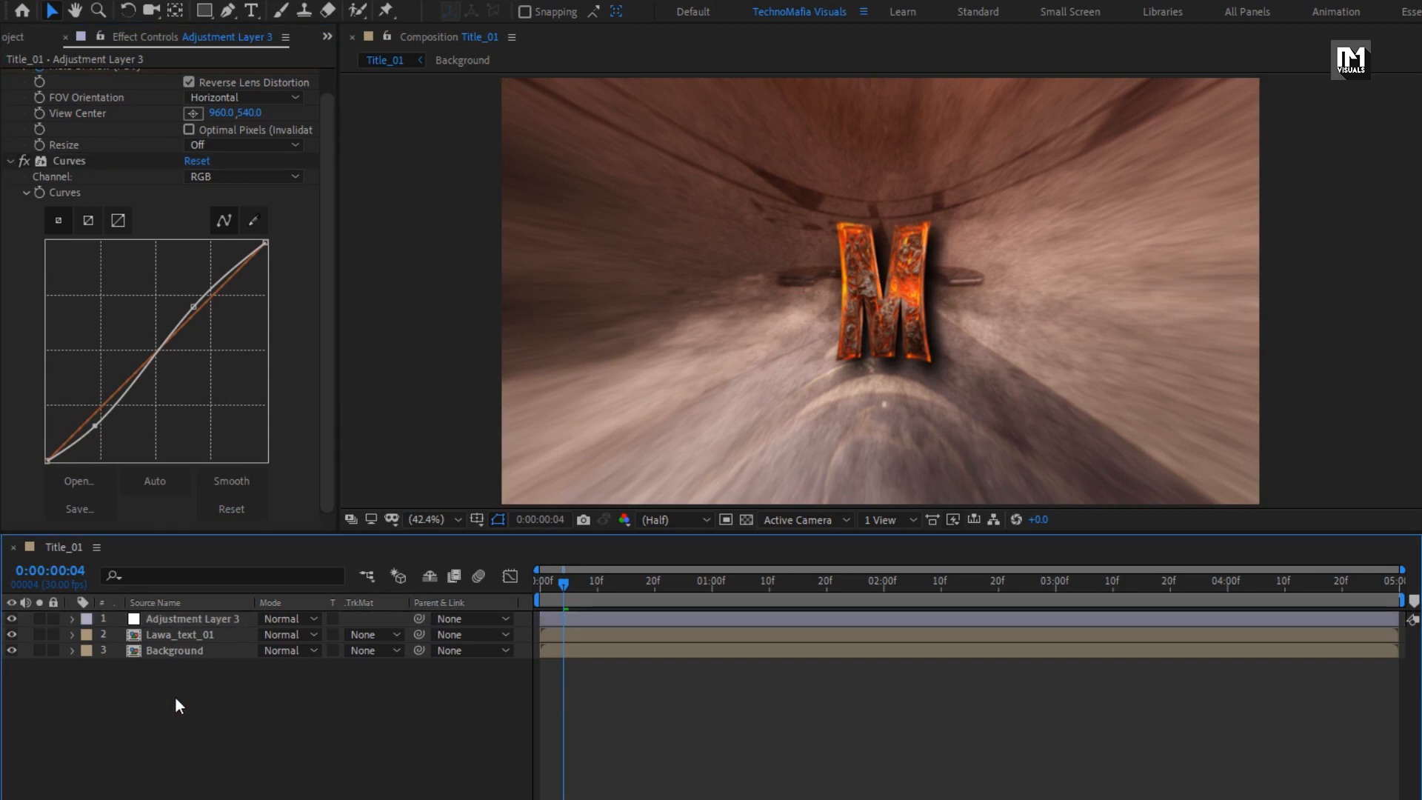
right_click(172, 699)
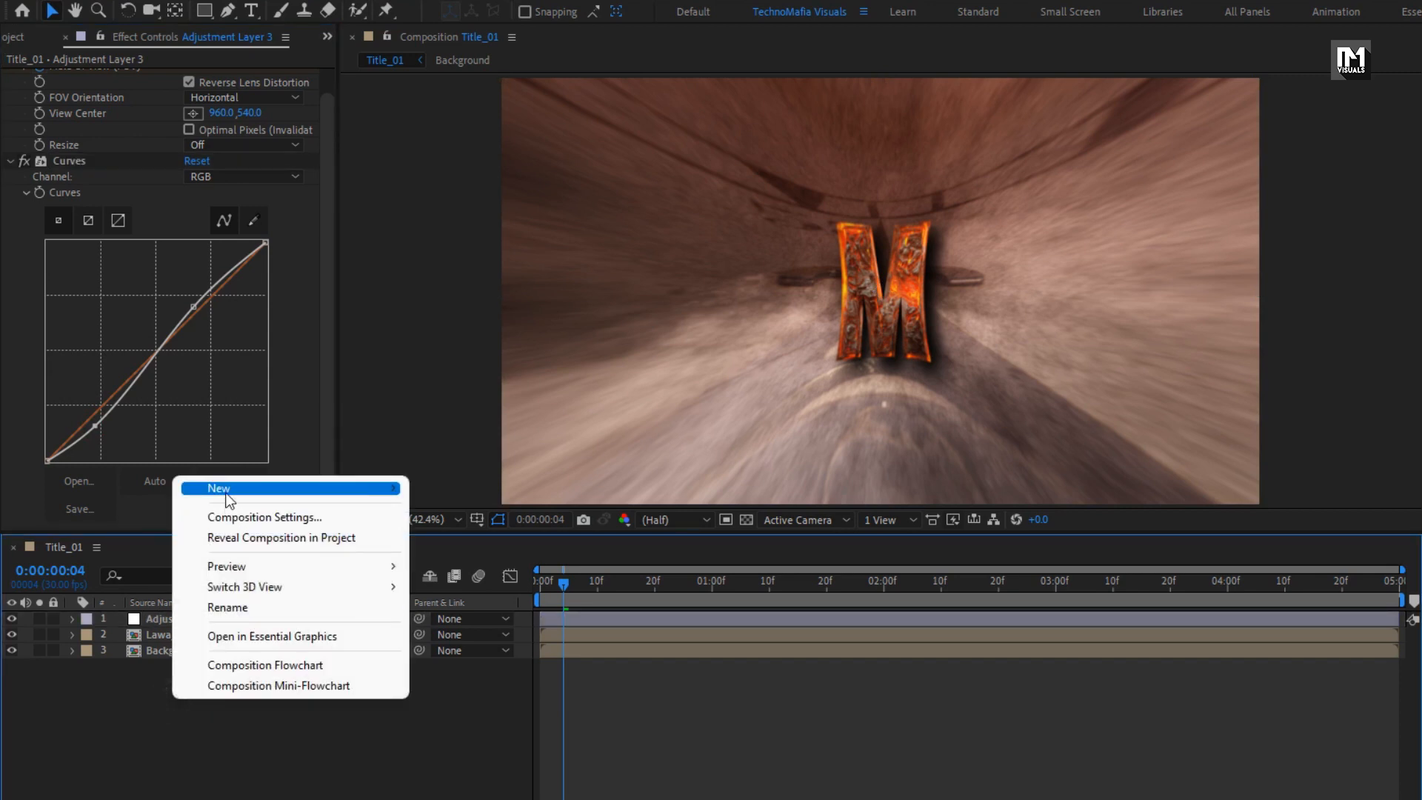
mouse_move(226, 490)
click(456, 536)
text(C)
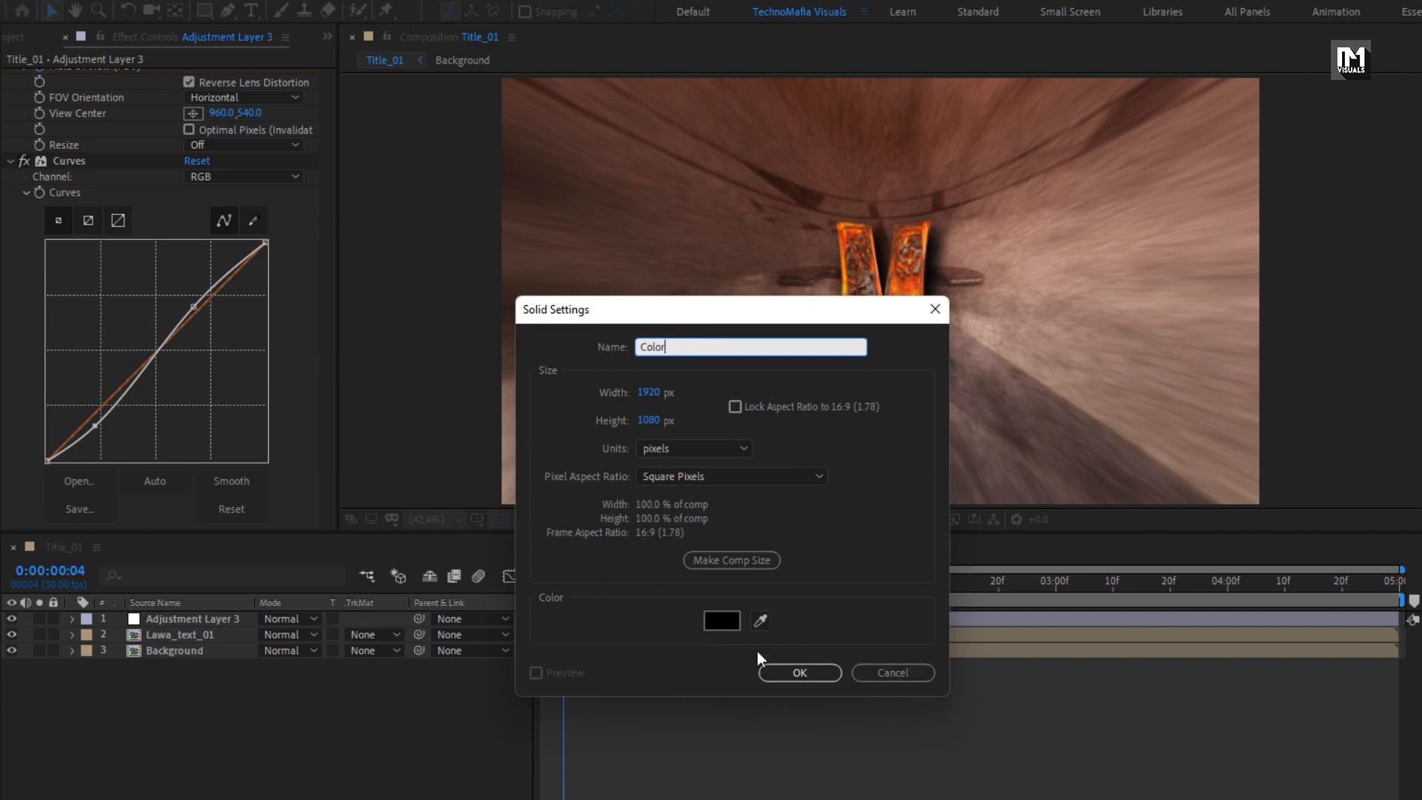
text(olor)
click(775, 670)
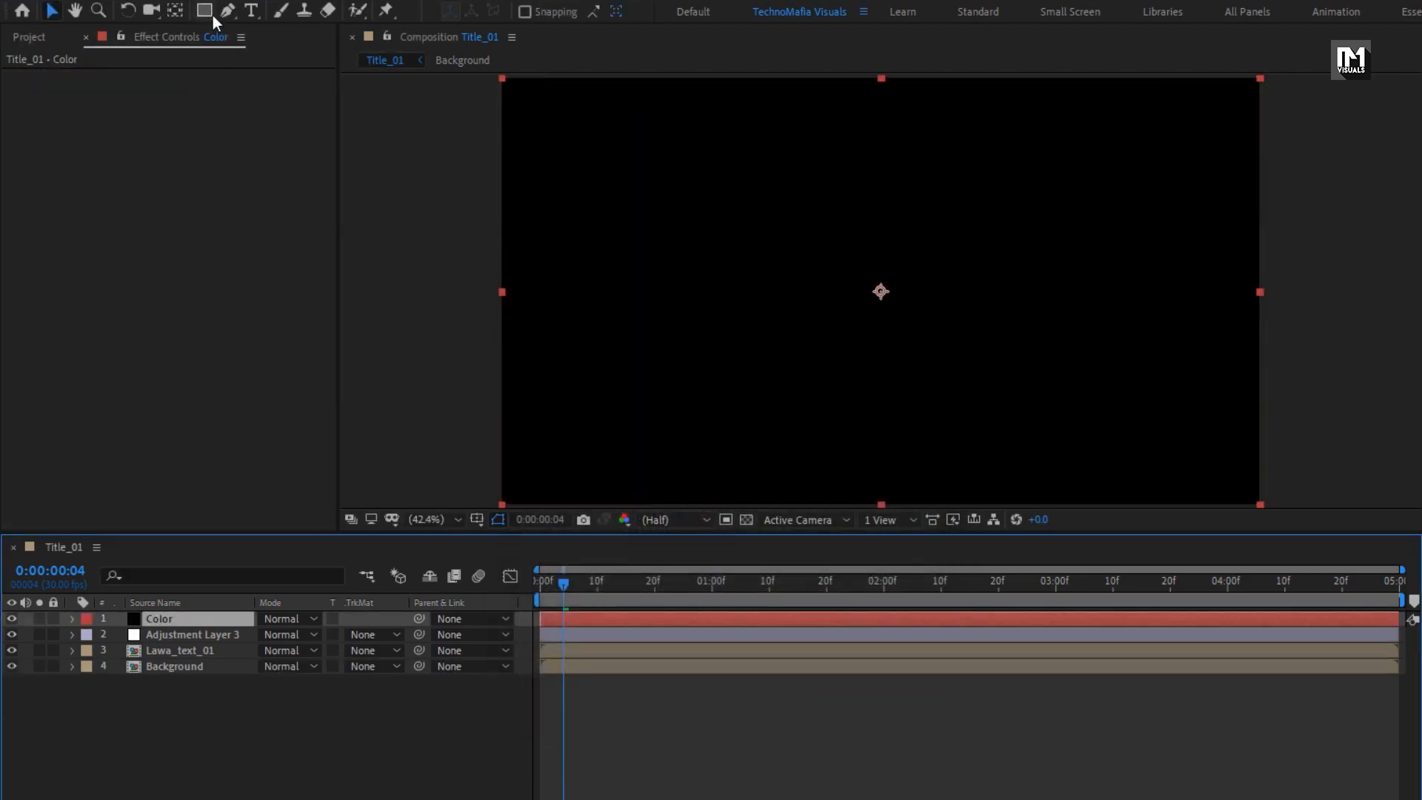
double_click(207, 10)
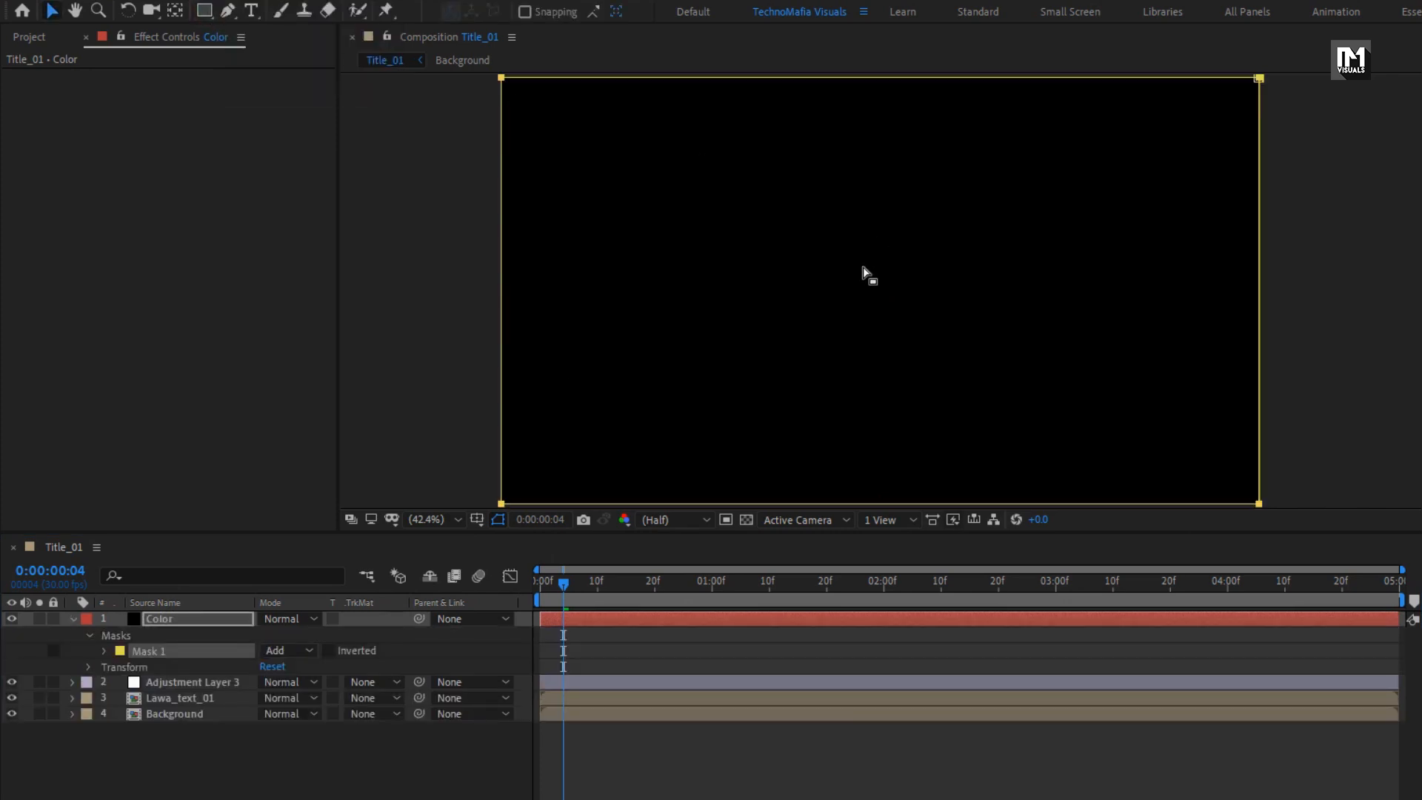
click(328, 650)
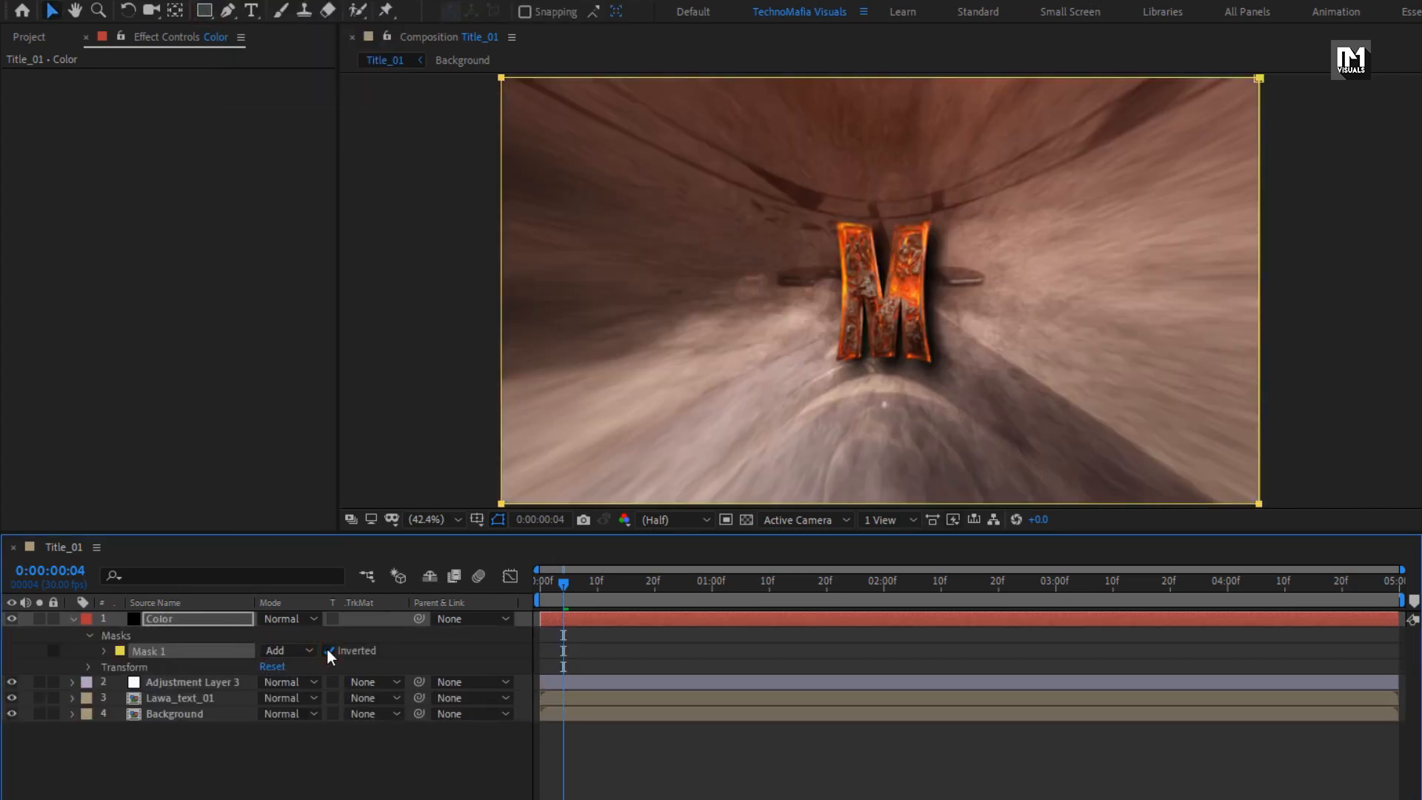
Soften the Color layer's Mask 1 with a feather of 570 pixels and an expansion of -90 pixels
click(103, 651)
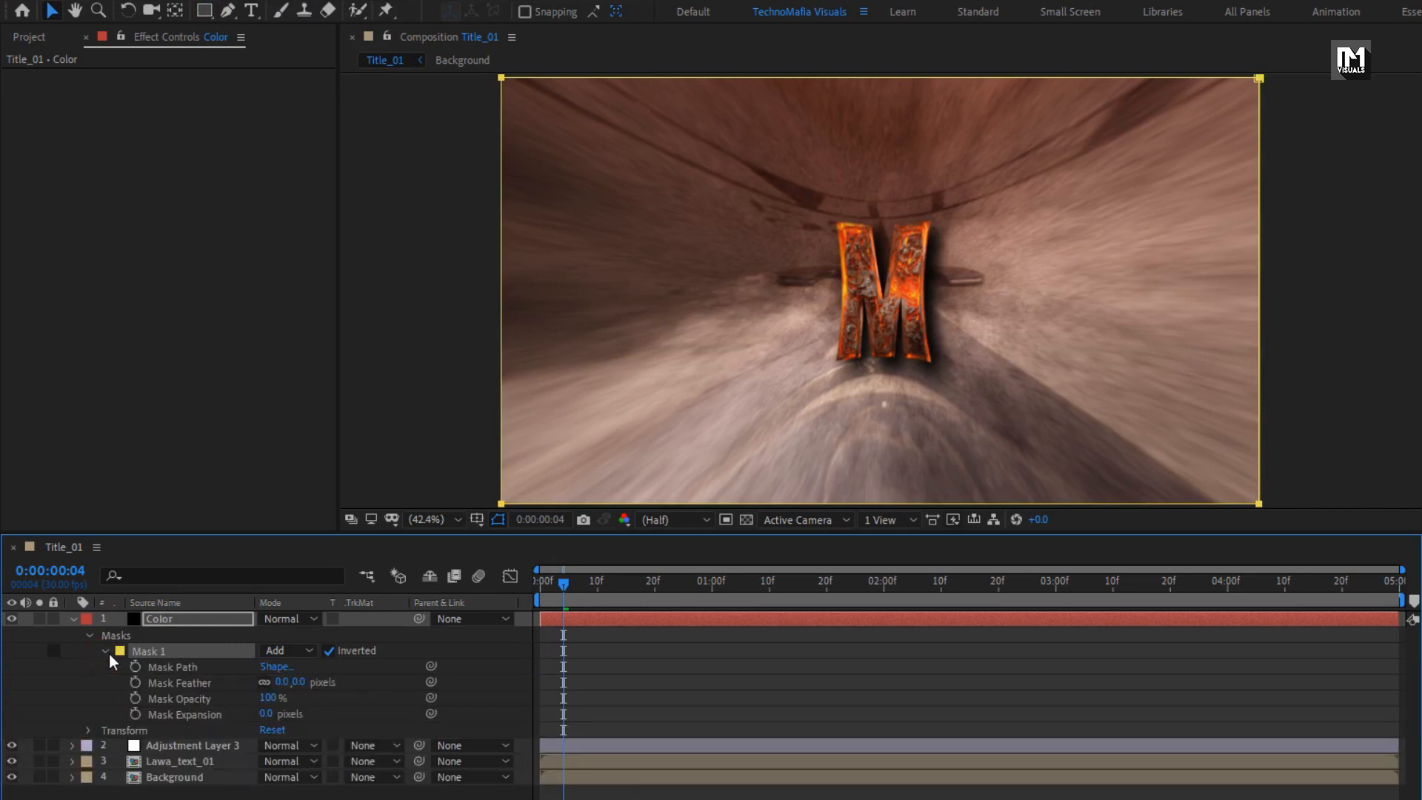
drag(296, 691, 637, 664)
drag(306, 684, 462, 676)
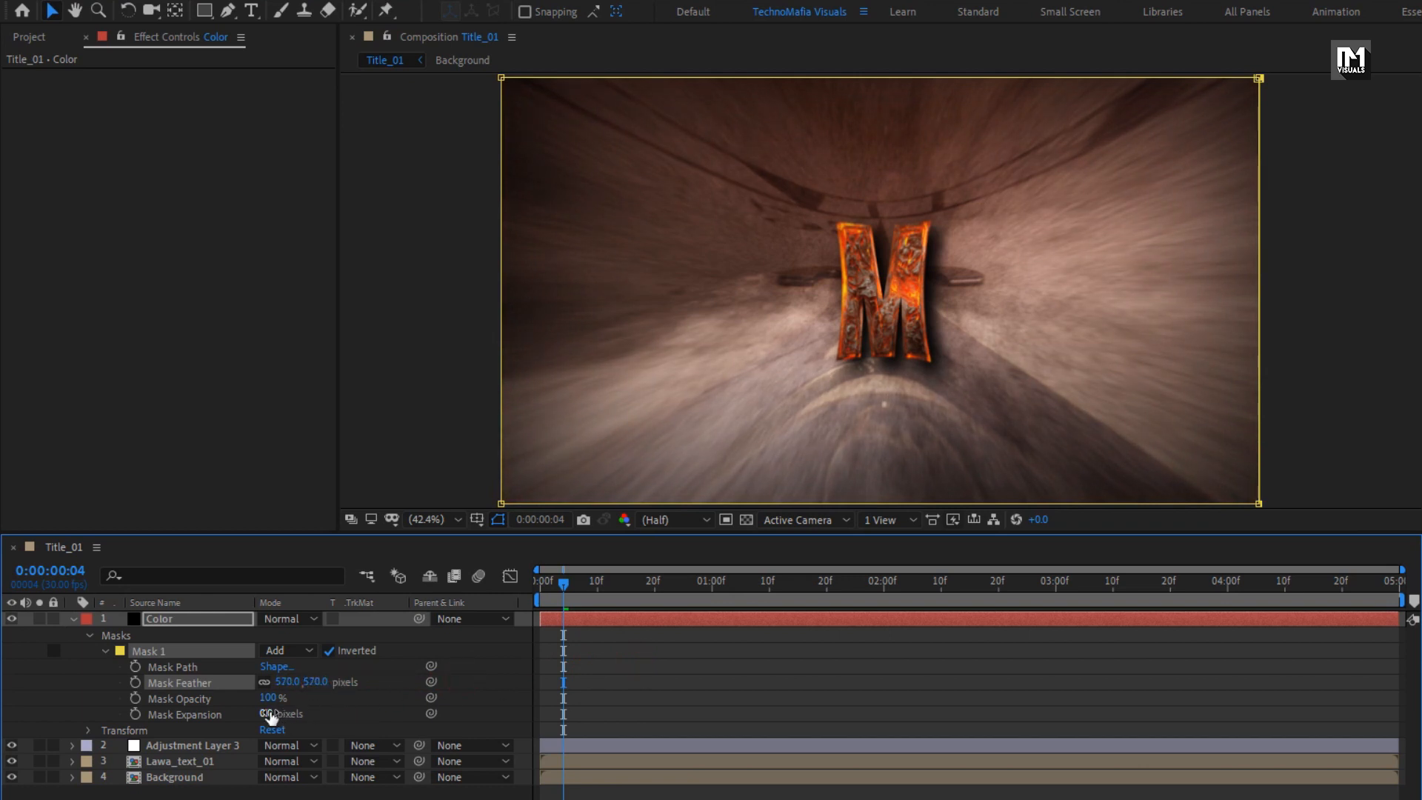
drag(270, 716, 173, 709)
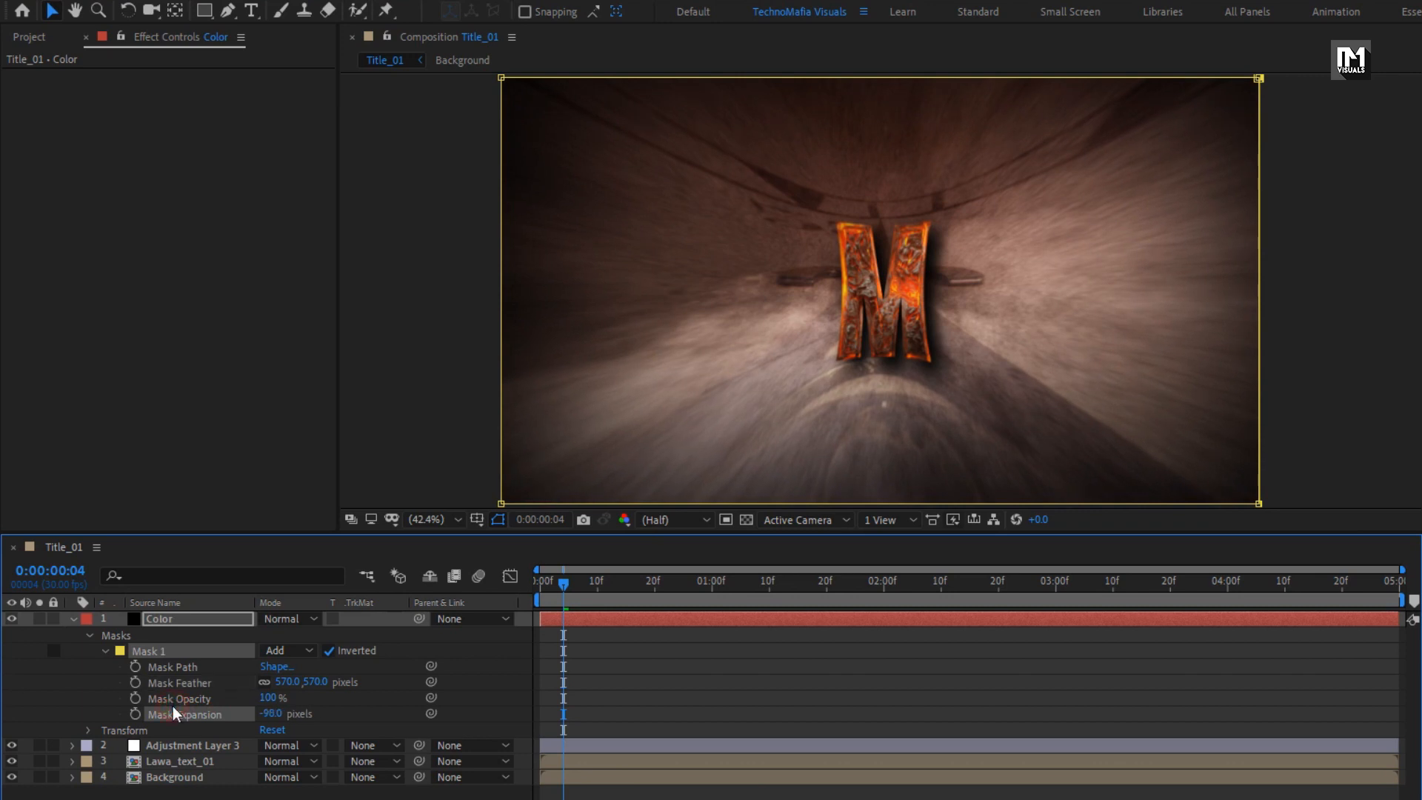
click(77, 619)
click(166, 687)
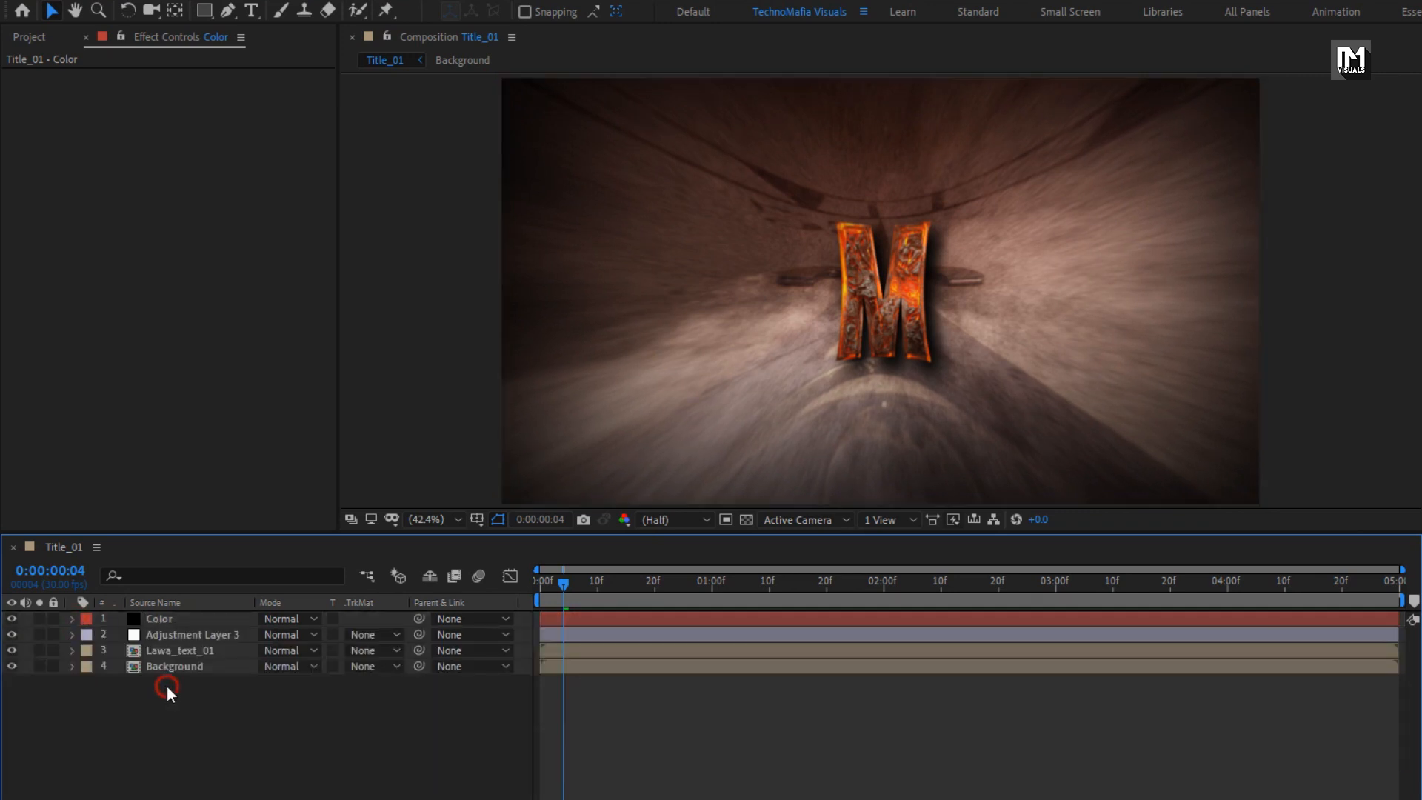
Add a black 1920 x 1080 solid named Noise above all layers
right_click(180, 705)
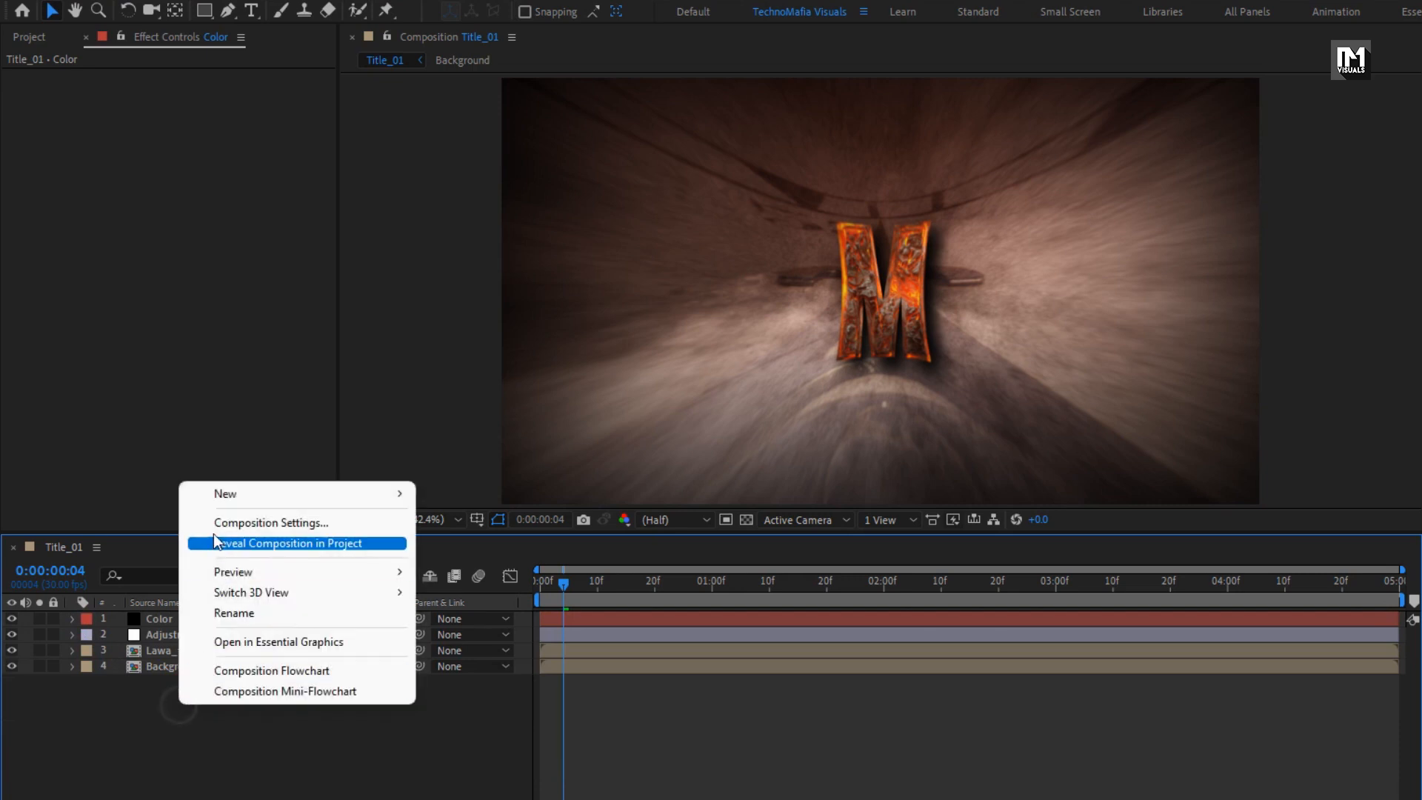
mouse_move(340, 494)
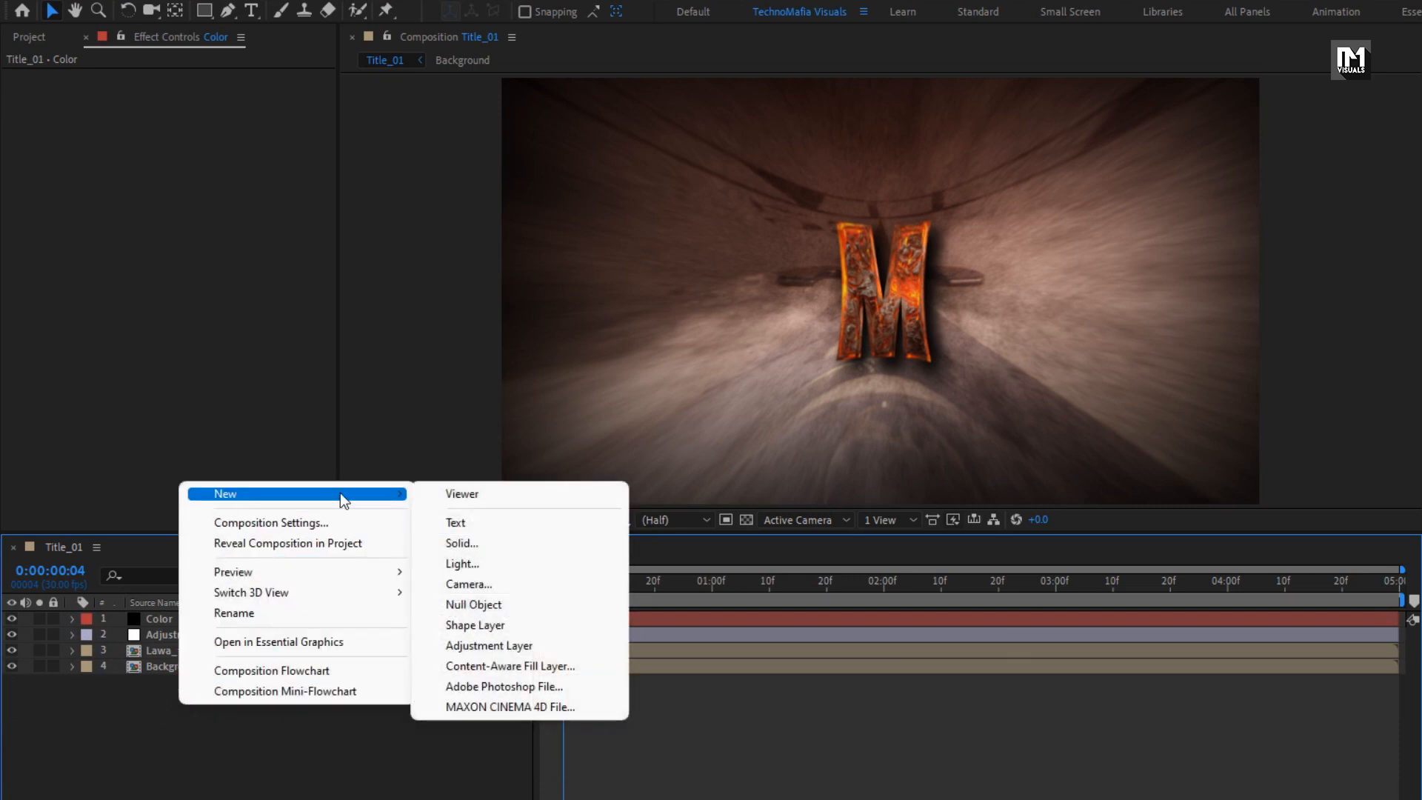
click(523, 546)
text(Noise)
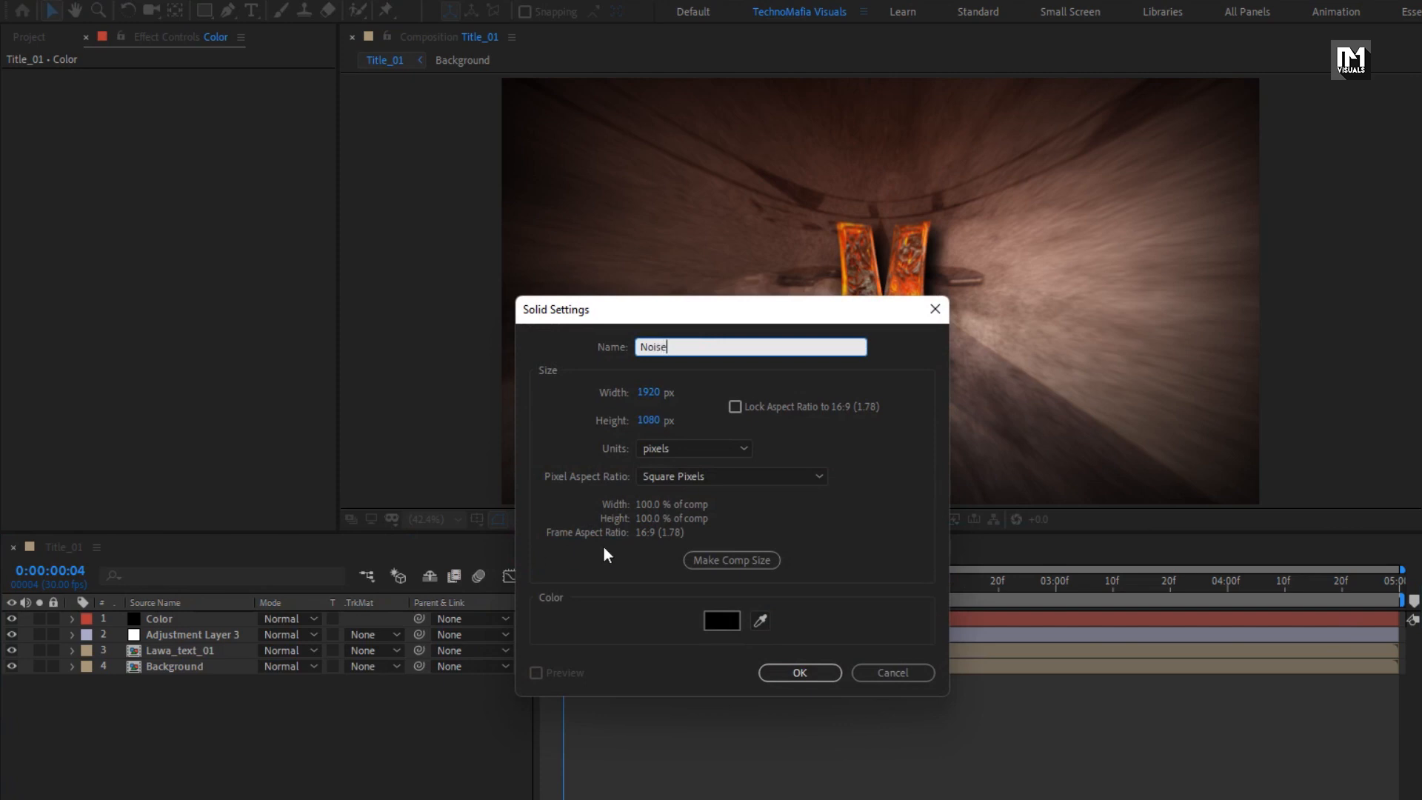
click(776, 670)
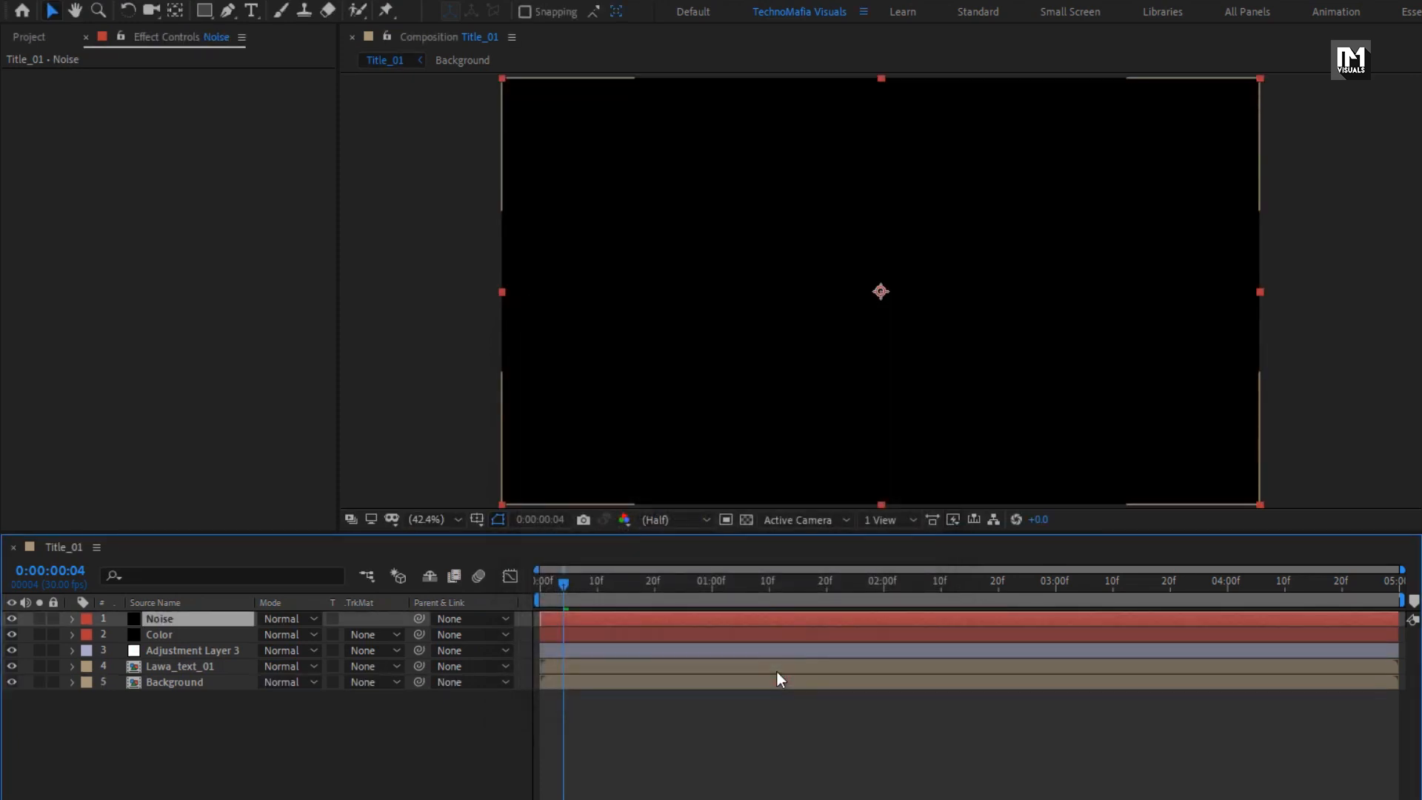
Apply Fractal Noise to the Noise solid with Contrast 120 and Brightness -50
double_click(1337, 61)
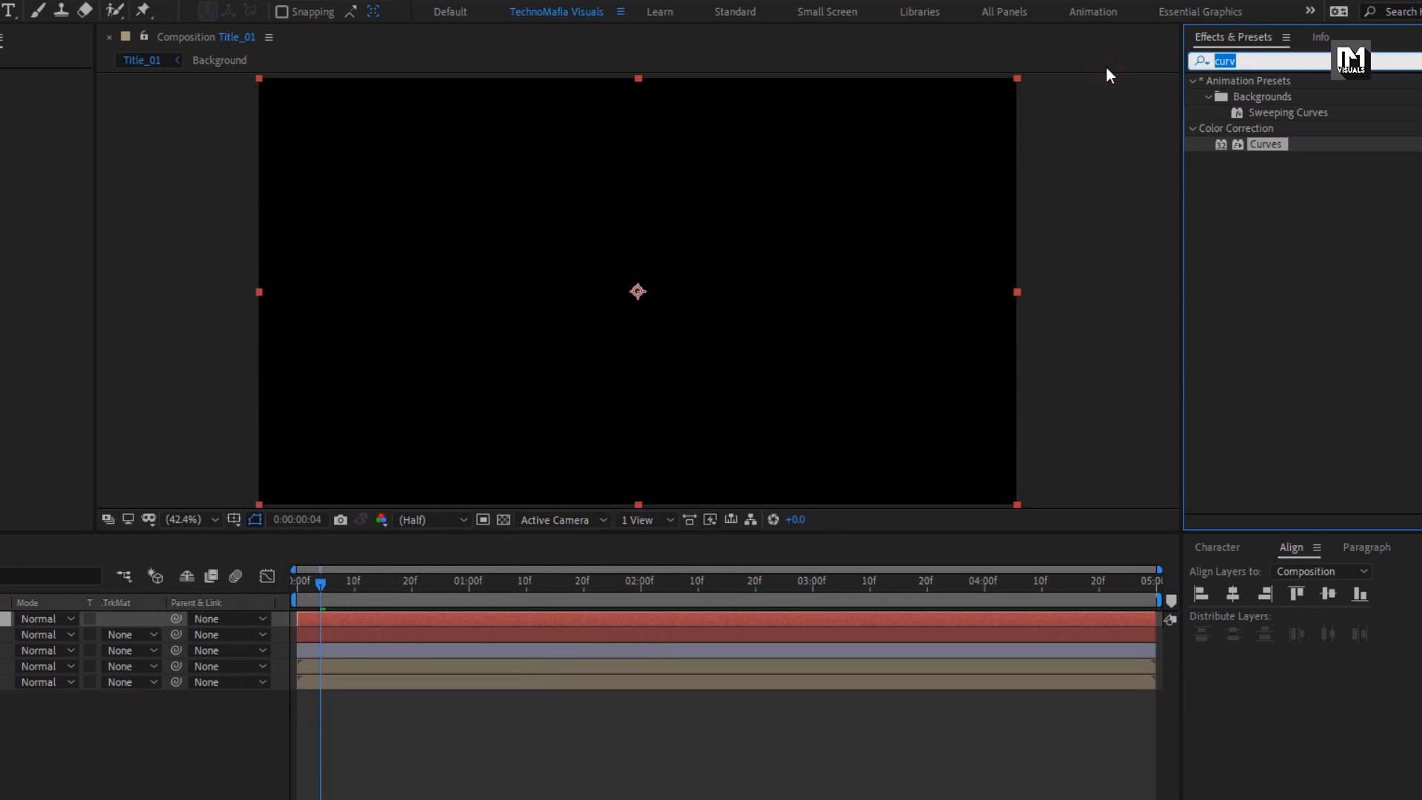
text(fract)
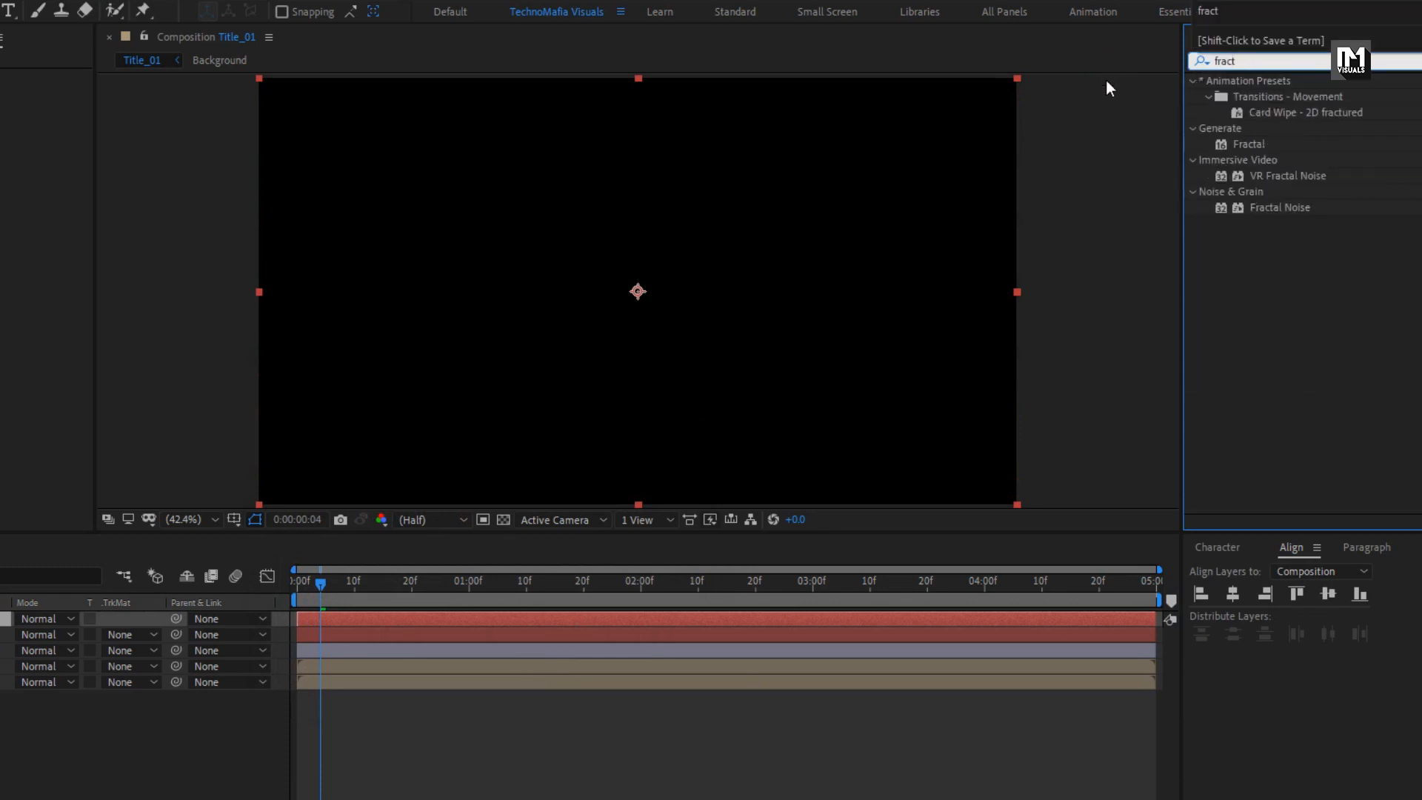
double_click(1281, 210)
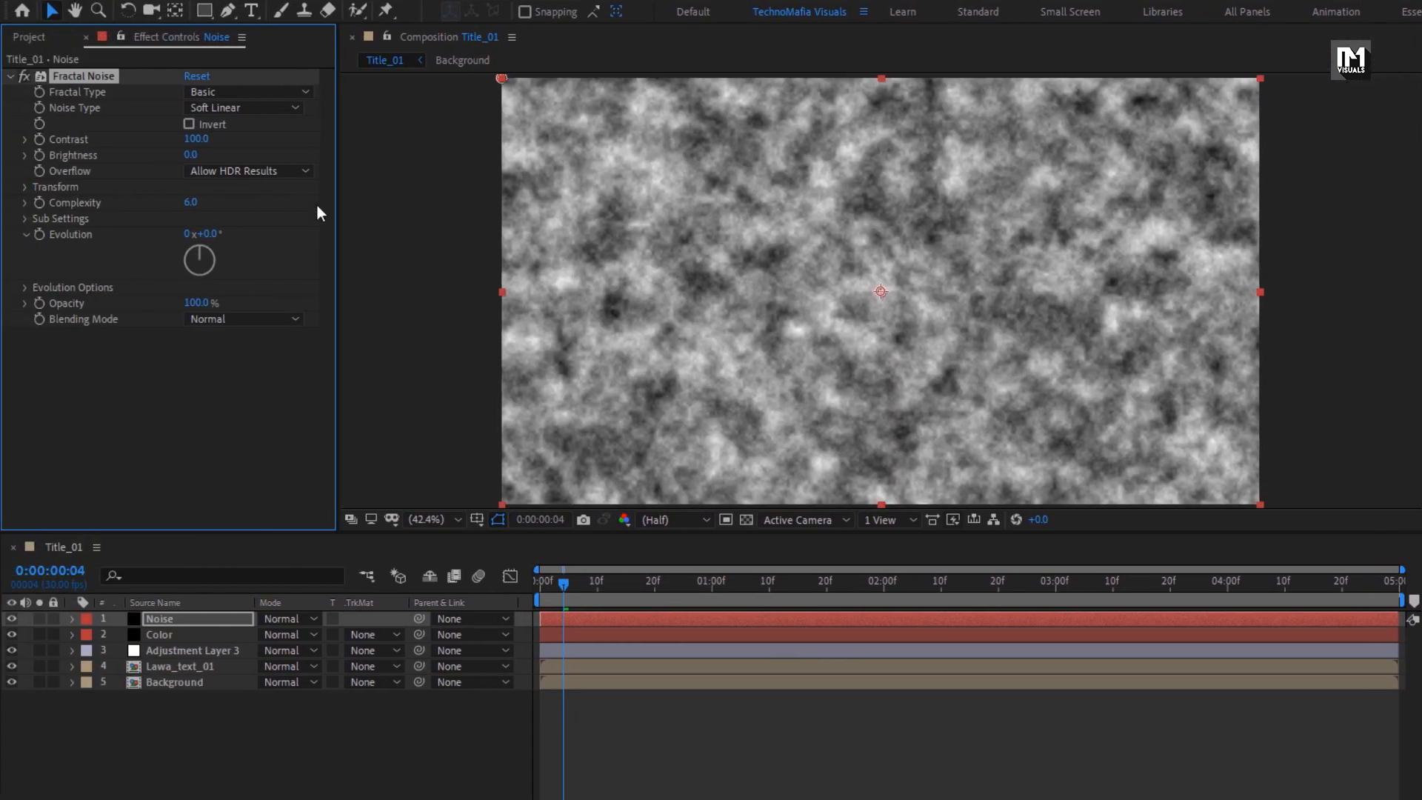
click(197, 139)
text(120)
key(Tab)
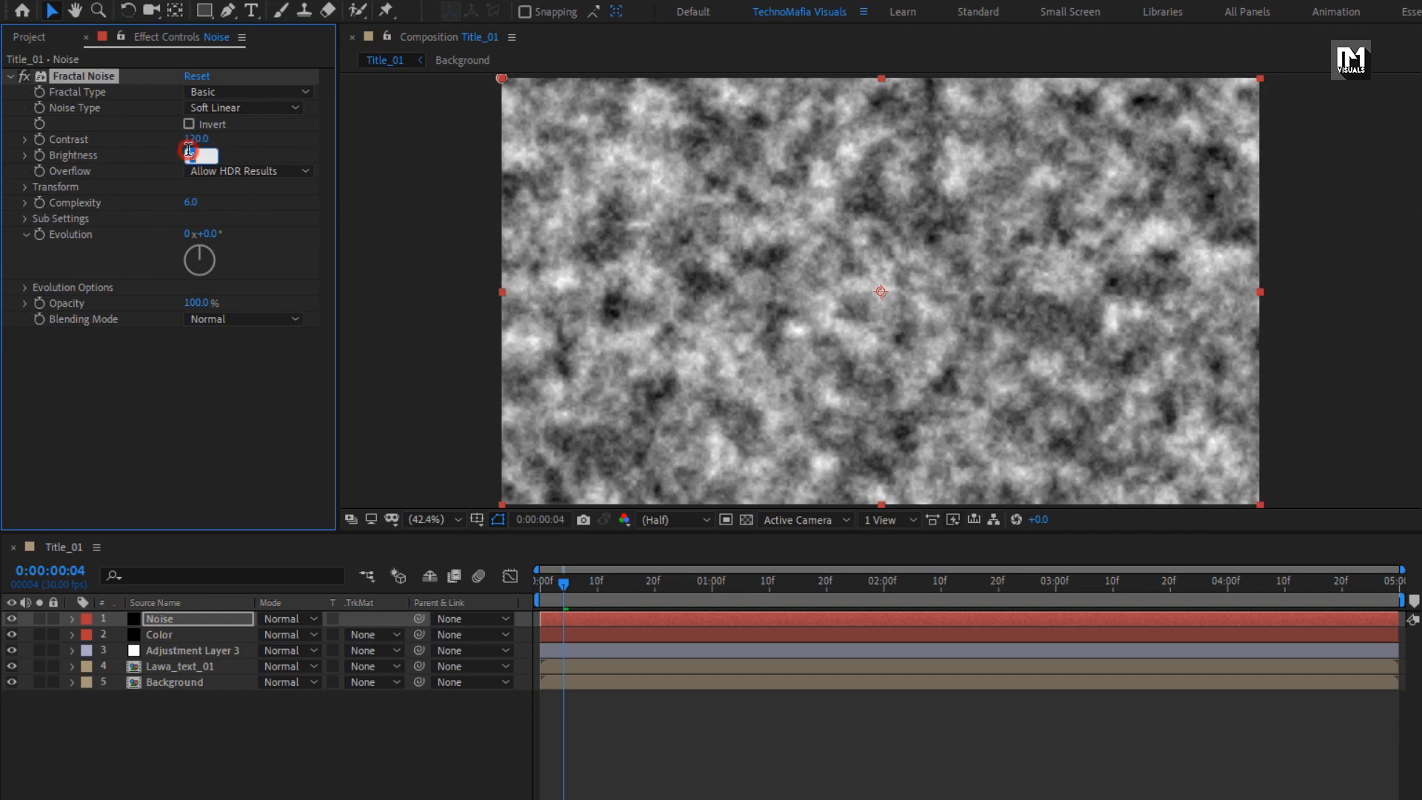
text(-50)
key(Return)
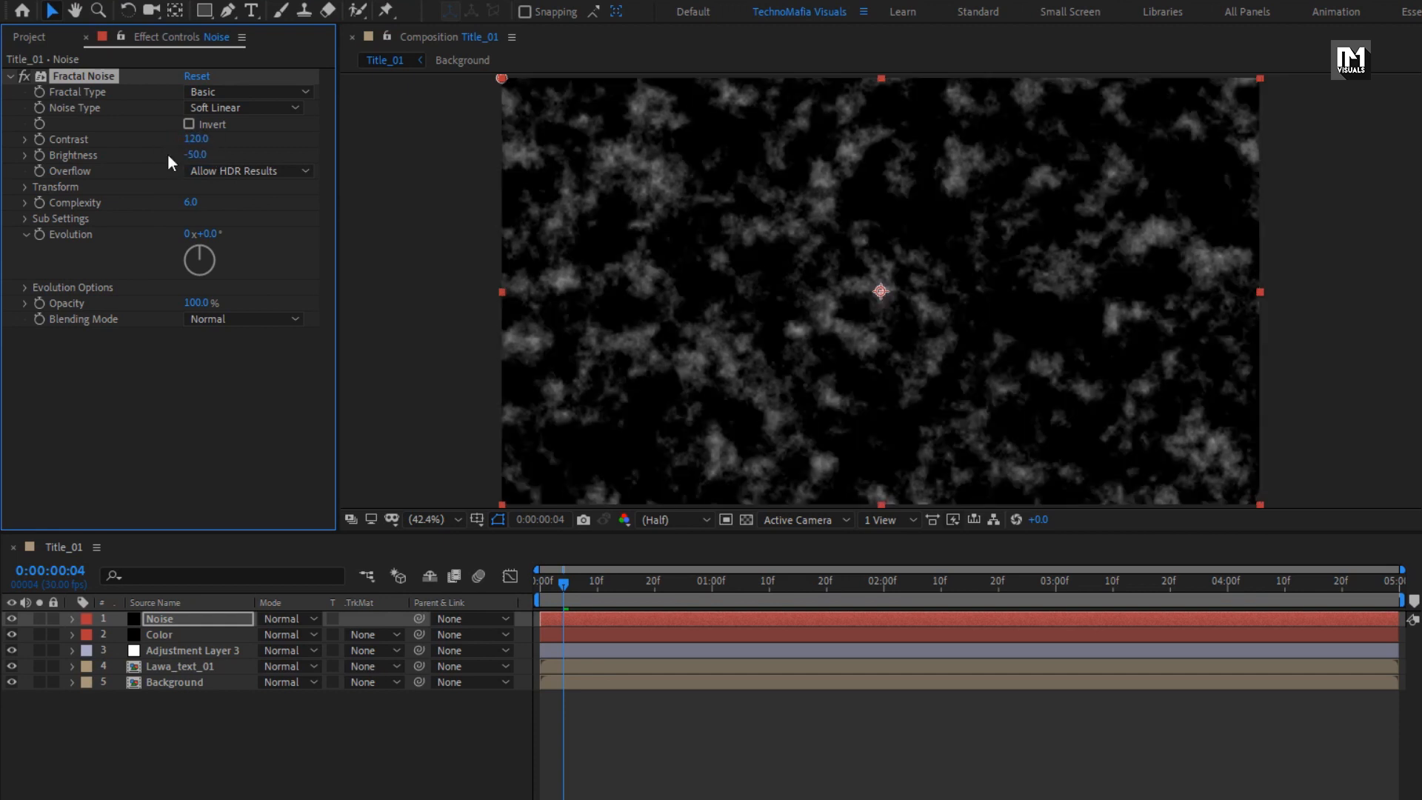
Set the Fractal Noise Complexity to 1 and its Transform Scale to 2500
click(190, 202)
text(1)
key(Return)
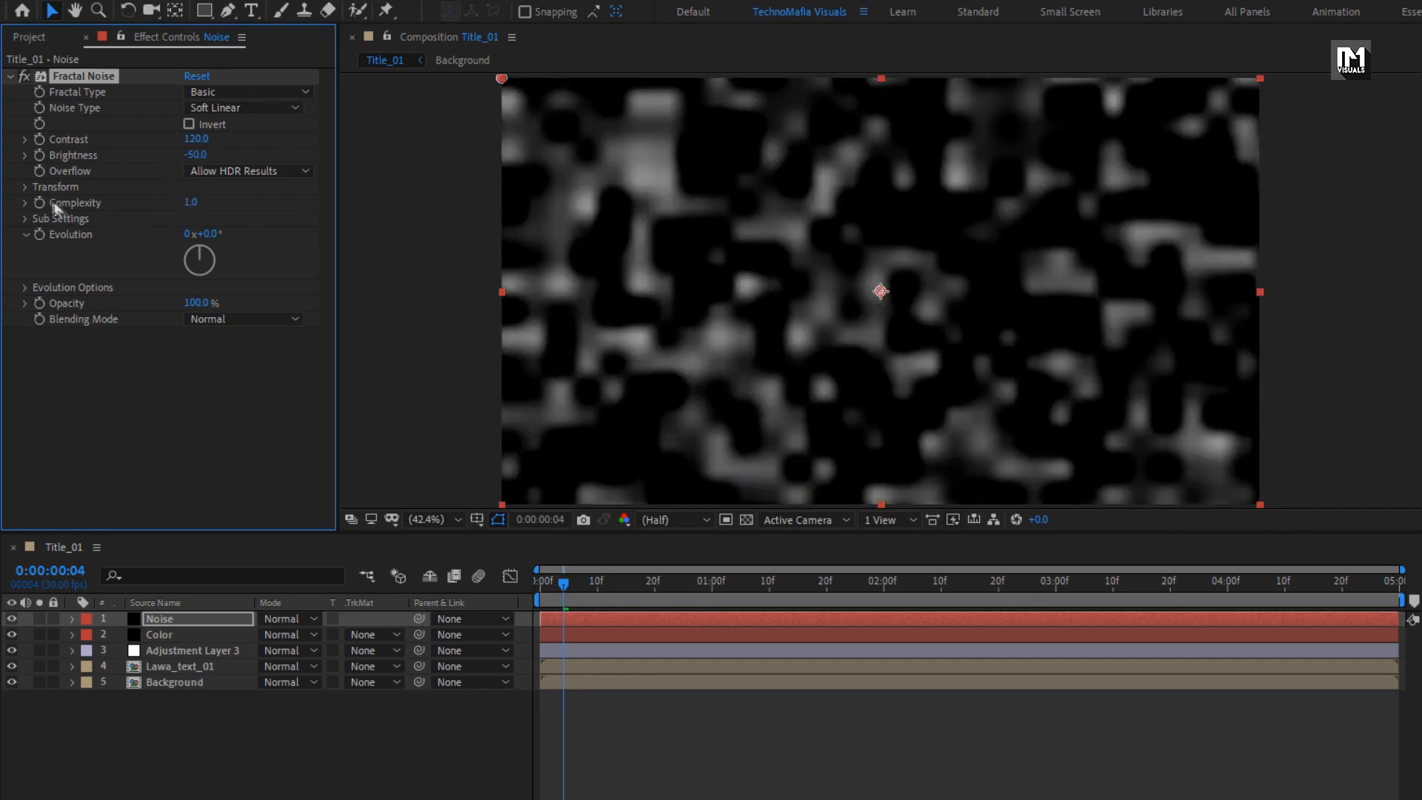
click(26, 187)
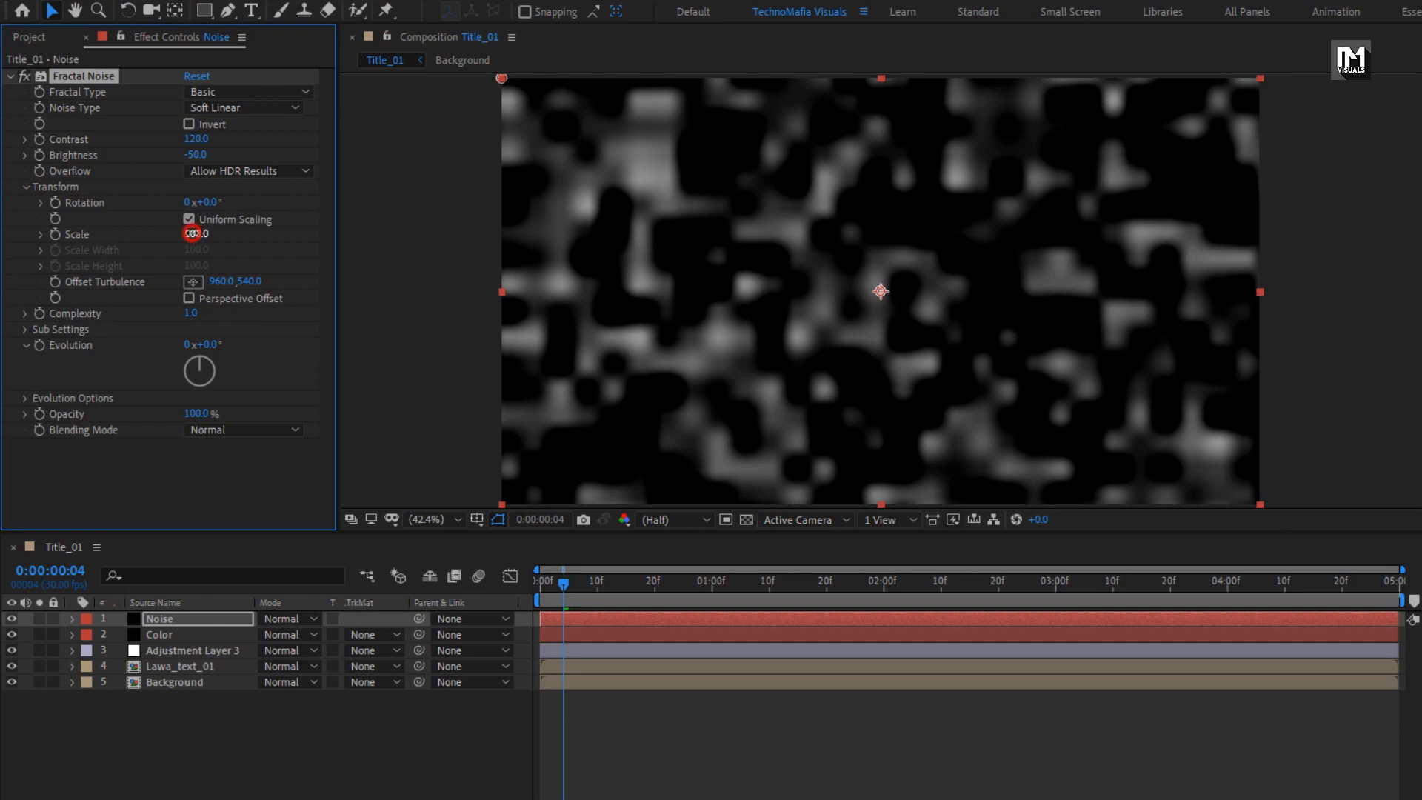
text(2500)
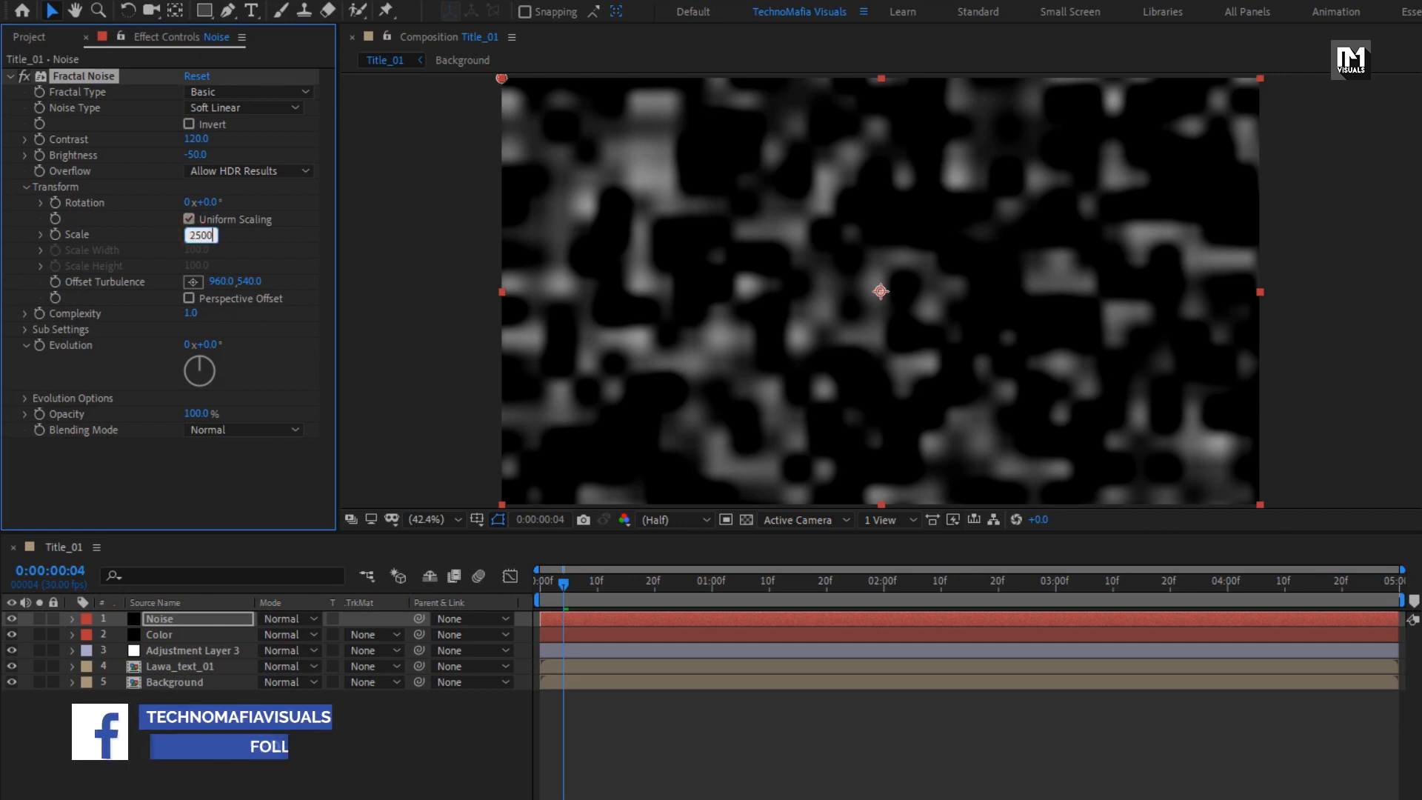
key(Return)
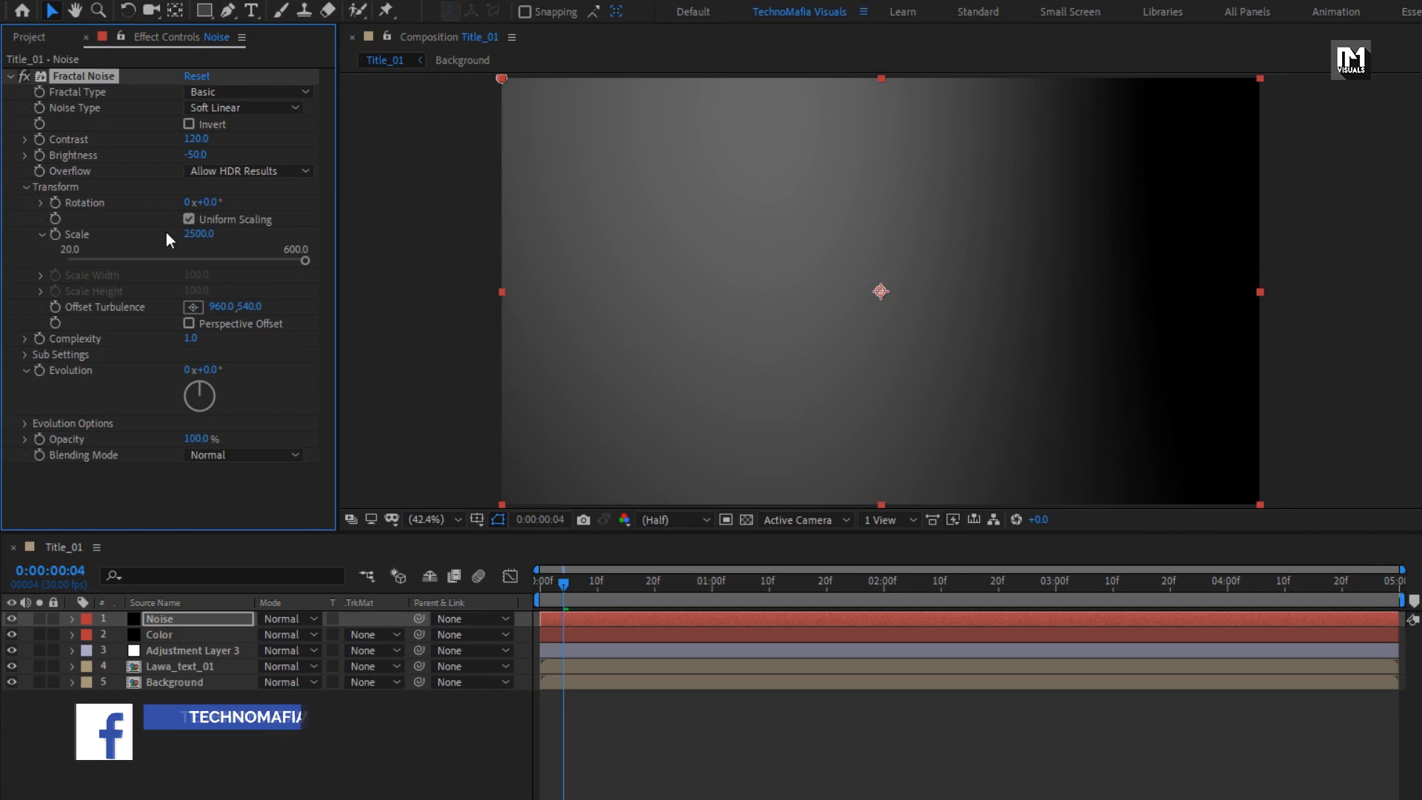
Animate the Fractal Noise Offset Turbulence with the expression wiggle(2,500) and scrub the timeline to check the motion
alt+click(54, 307)
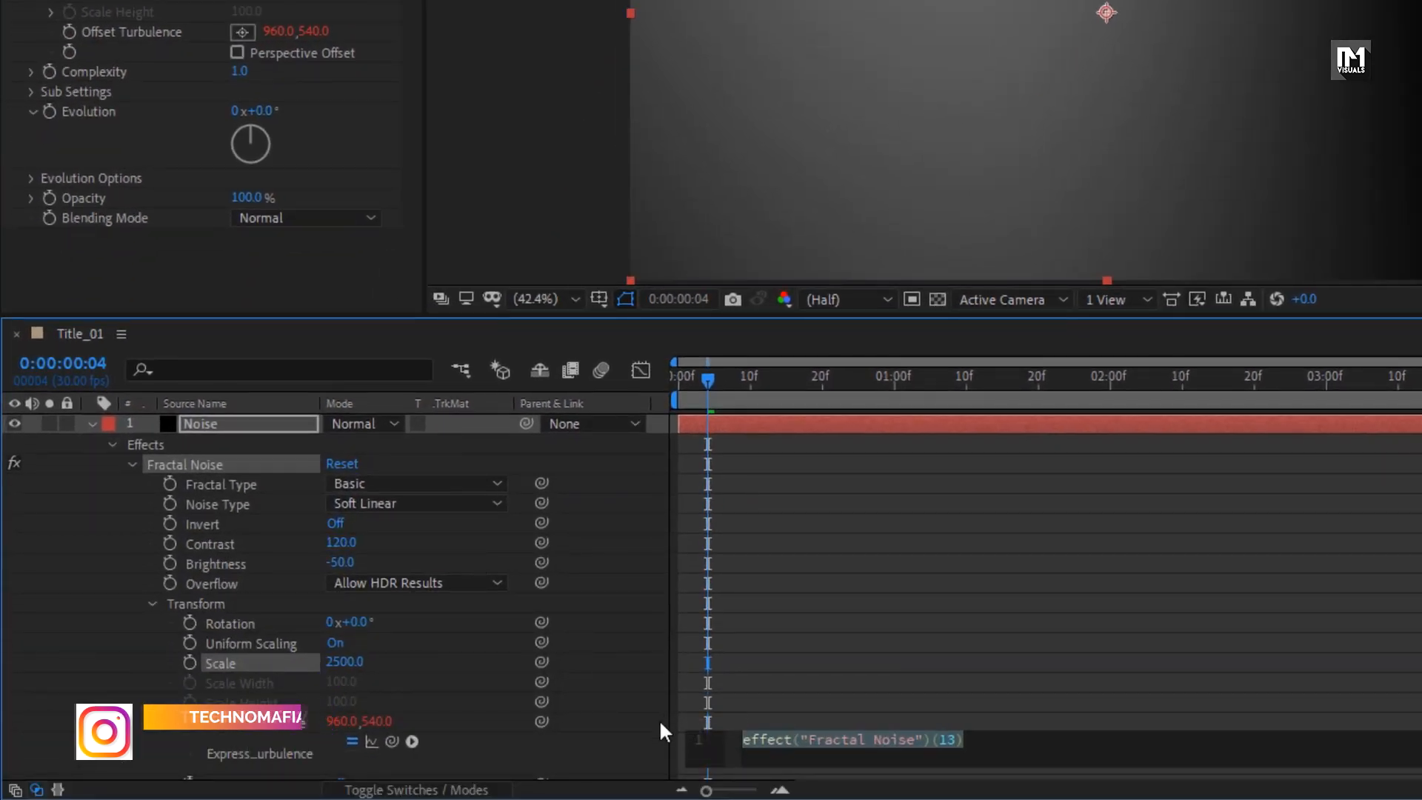
text(wiggle)
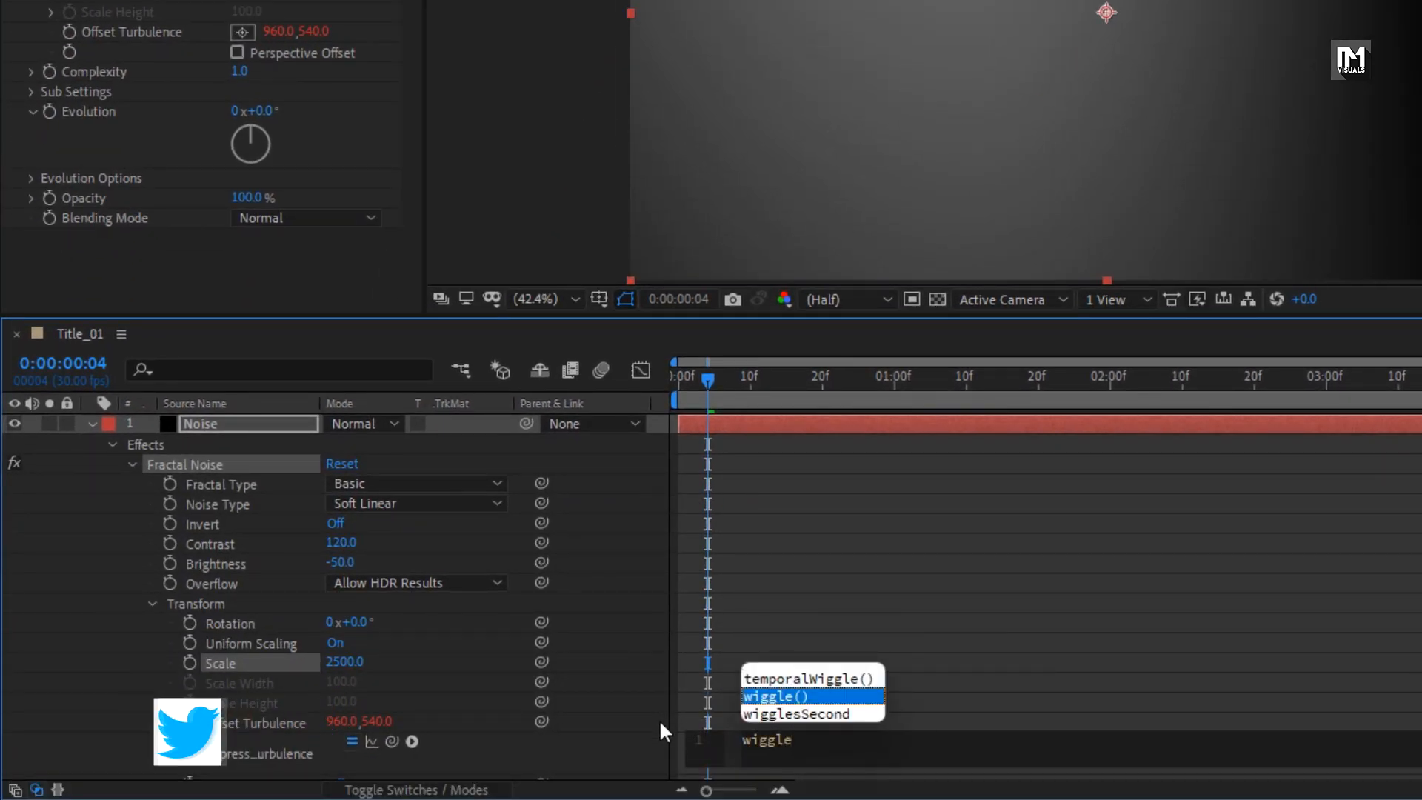
text((2,50)
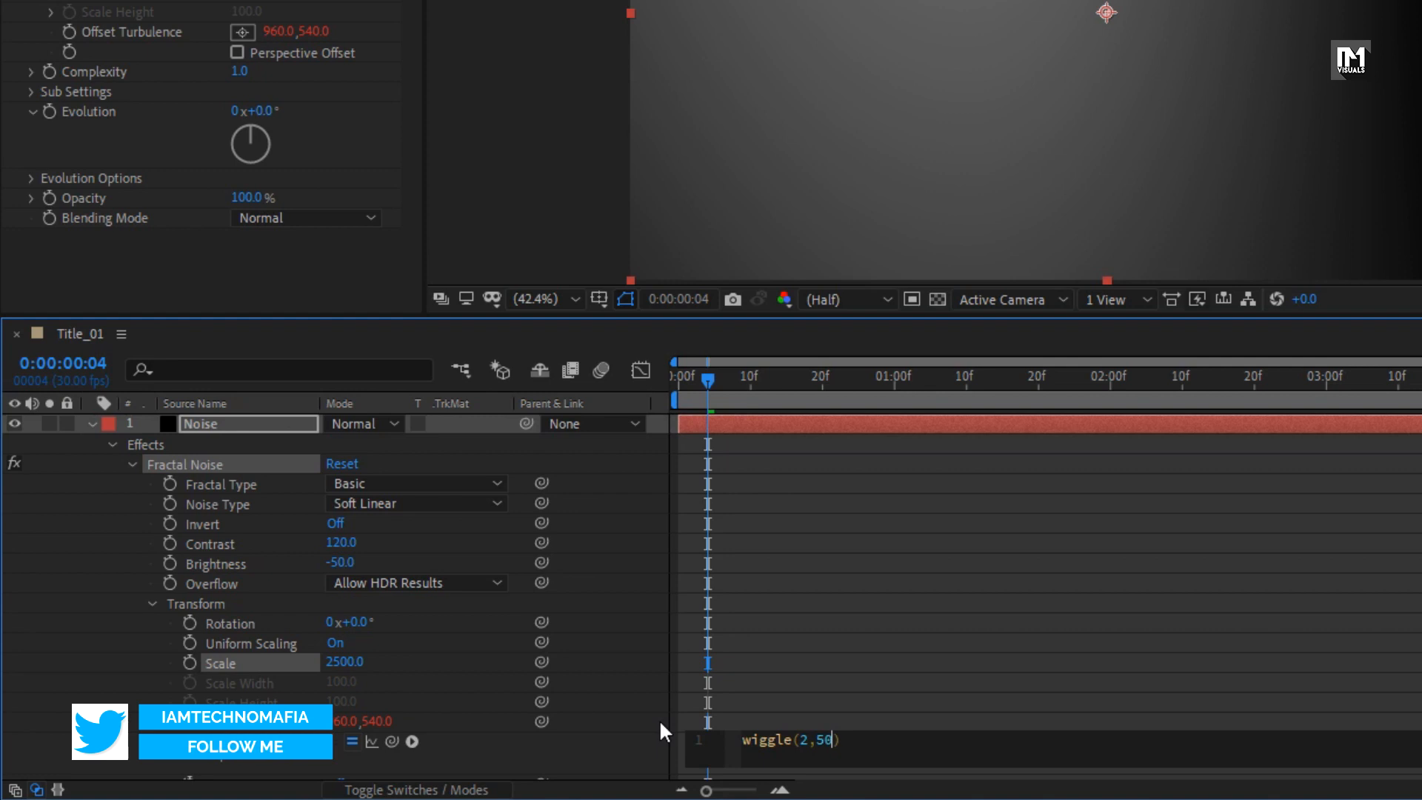
key(KP_Enter)
click(770, 742)
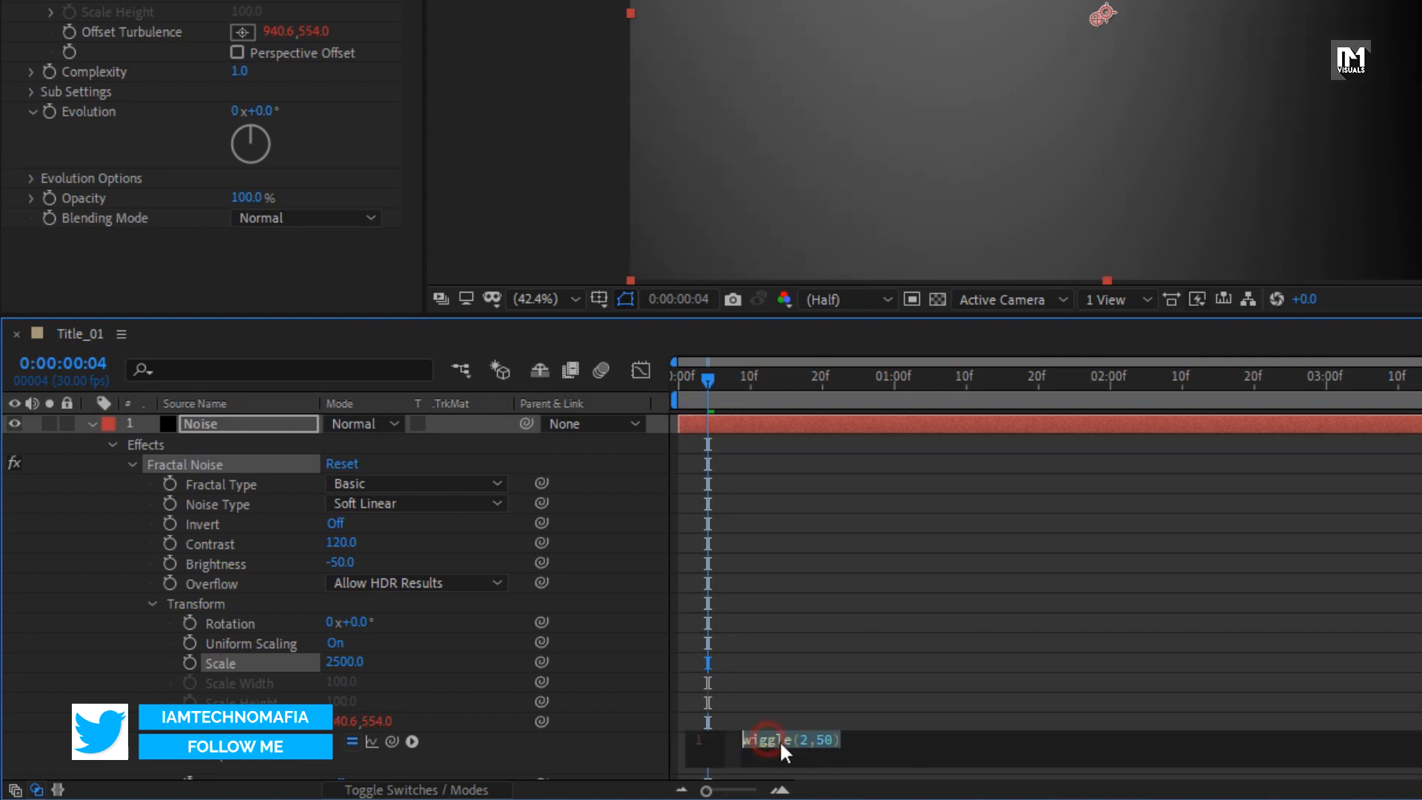
click(828, 739)
text(0)
key(KP_Enter)
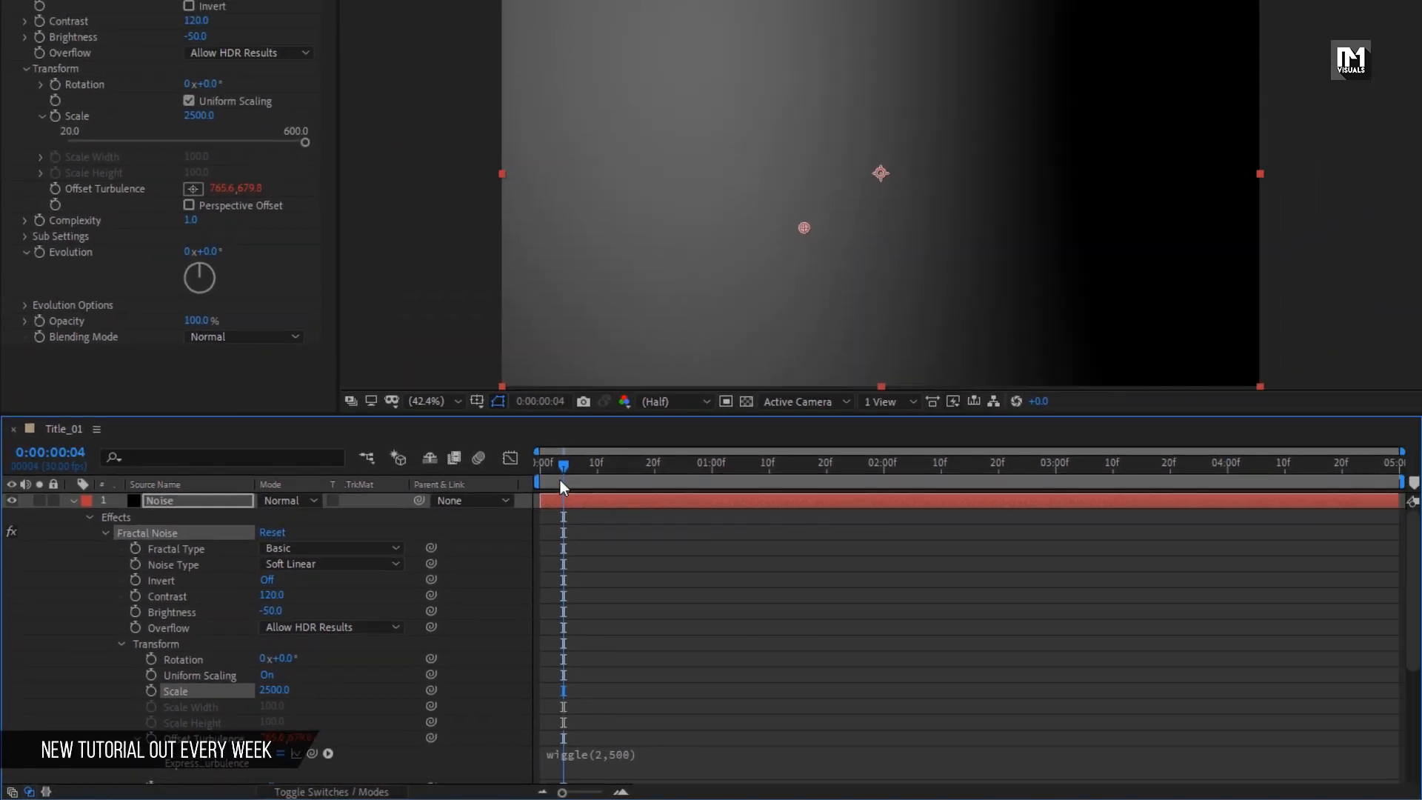
drag(708, 386, 845, 391)
drag(672, 478, 526, 465)
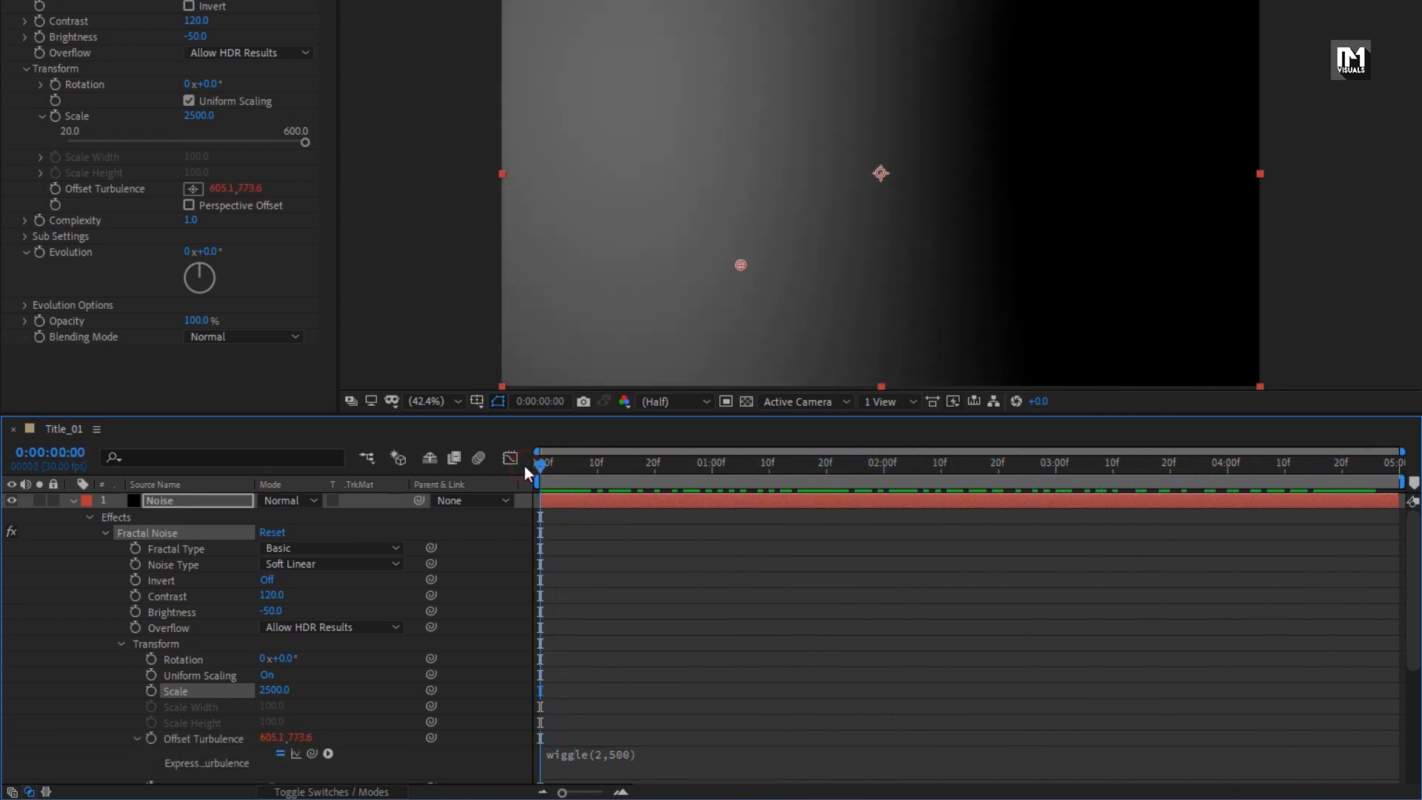
Drive the Fractal Noise Evolution with the expression time*300 and preview the animation
key(alt)
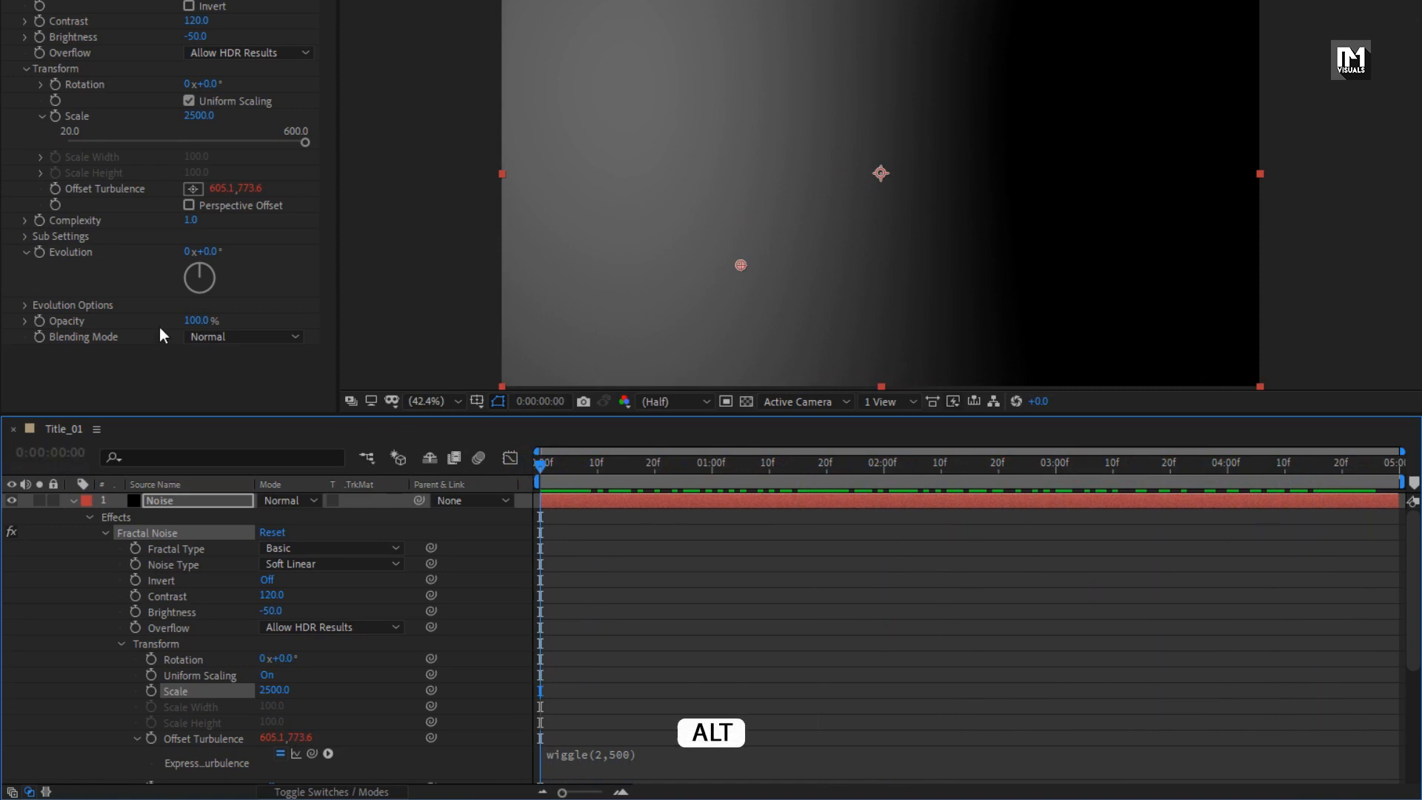
alt+click(40, 252)
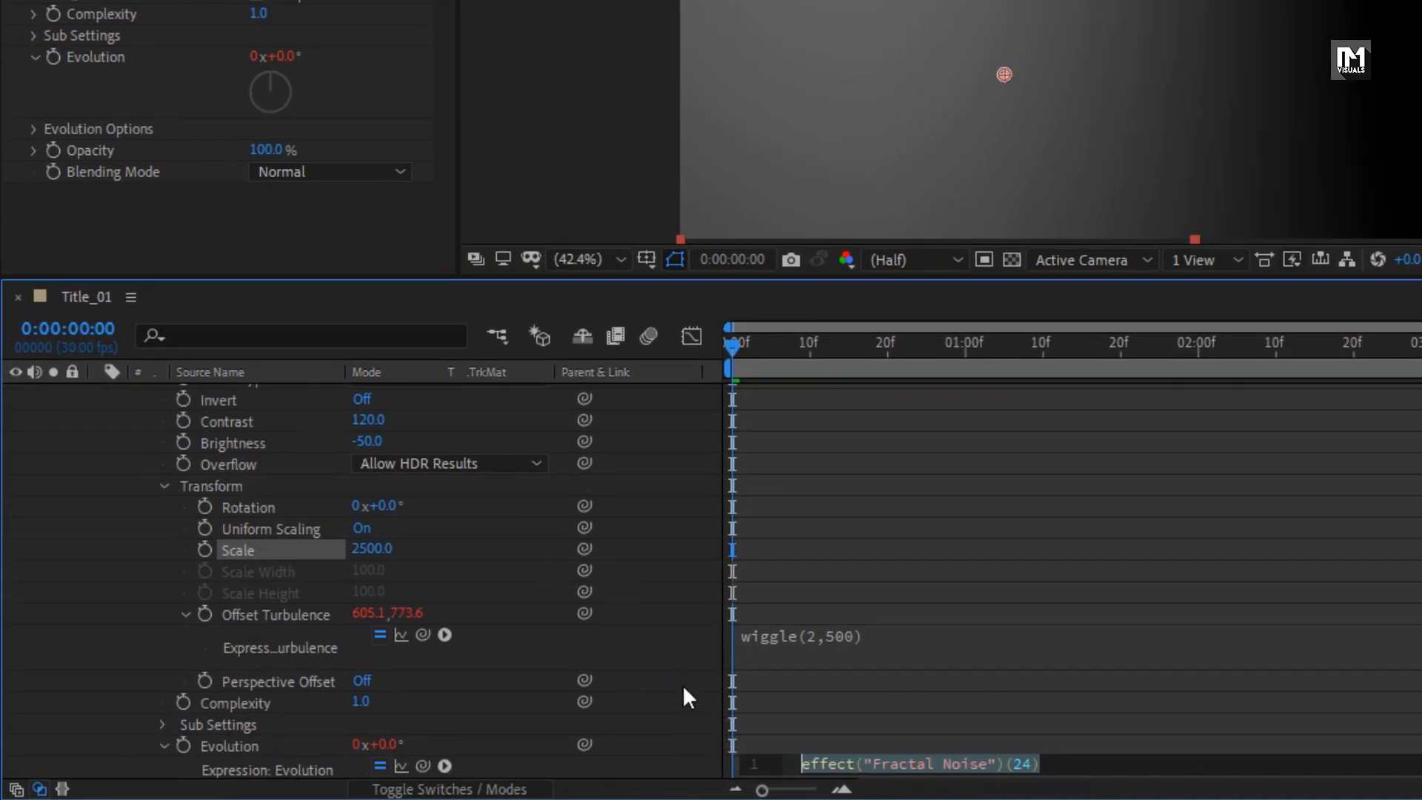
text(time*)
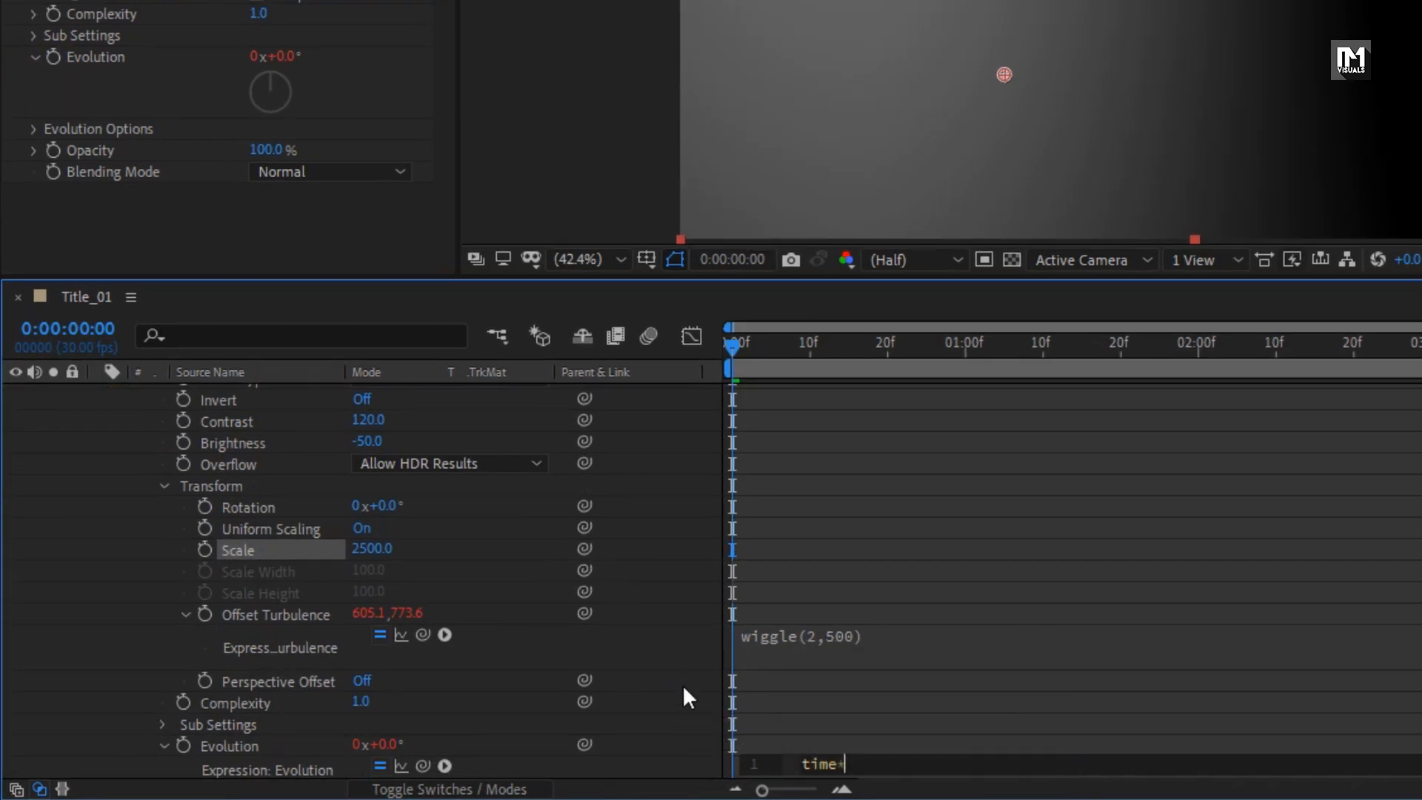
text(300)
key(KP_Enter)
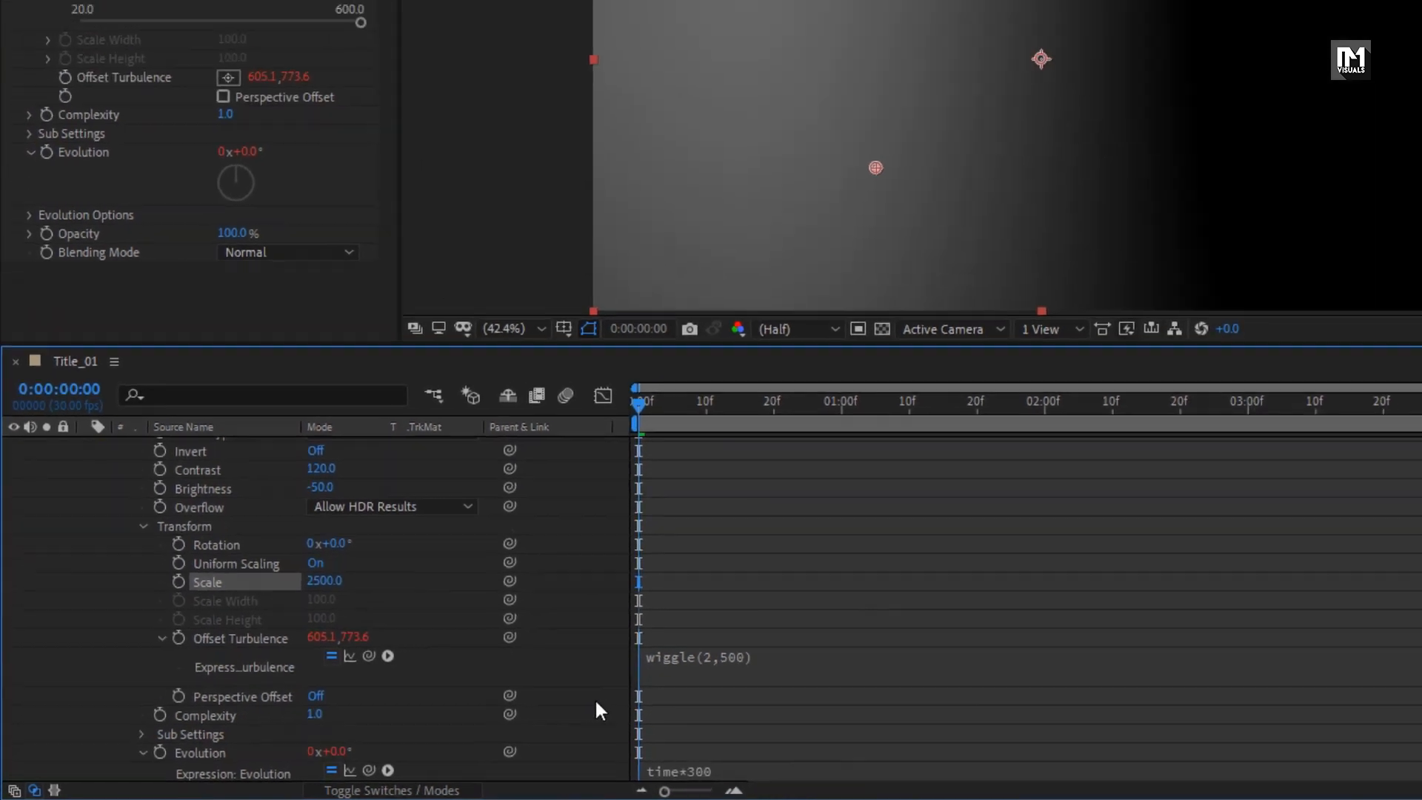
key(space)
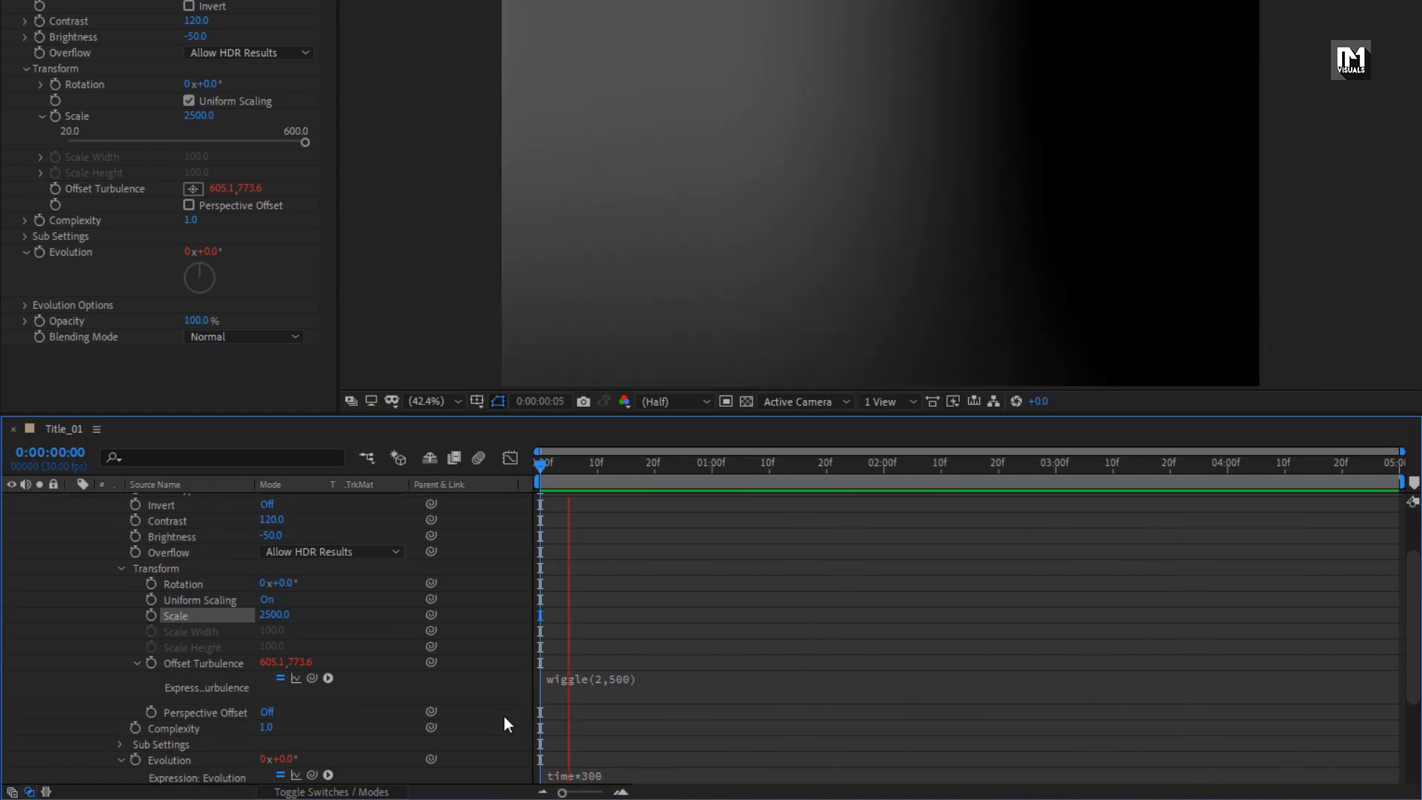
key(space)
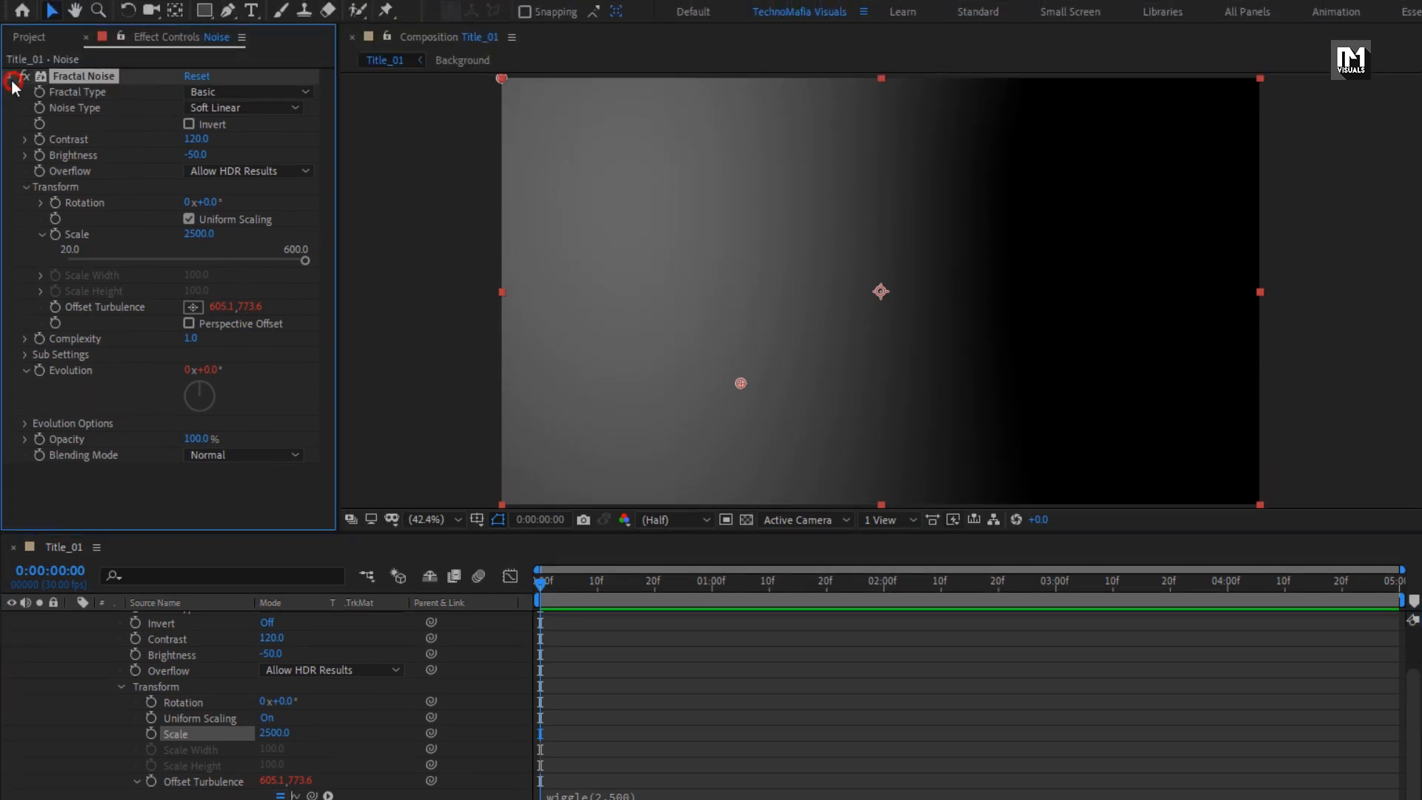
Apply Hue/Saturation to the Noise layer with Colorize enabled and a Colorize Hue of 20°, and scrub to check the tint
click(12, 76)
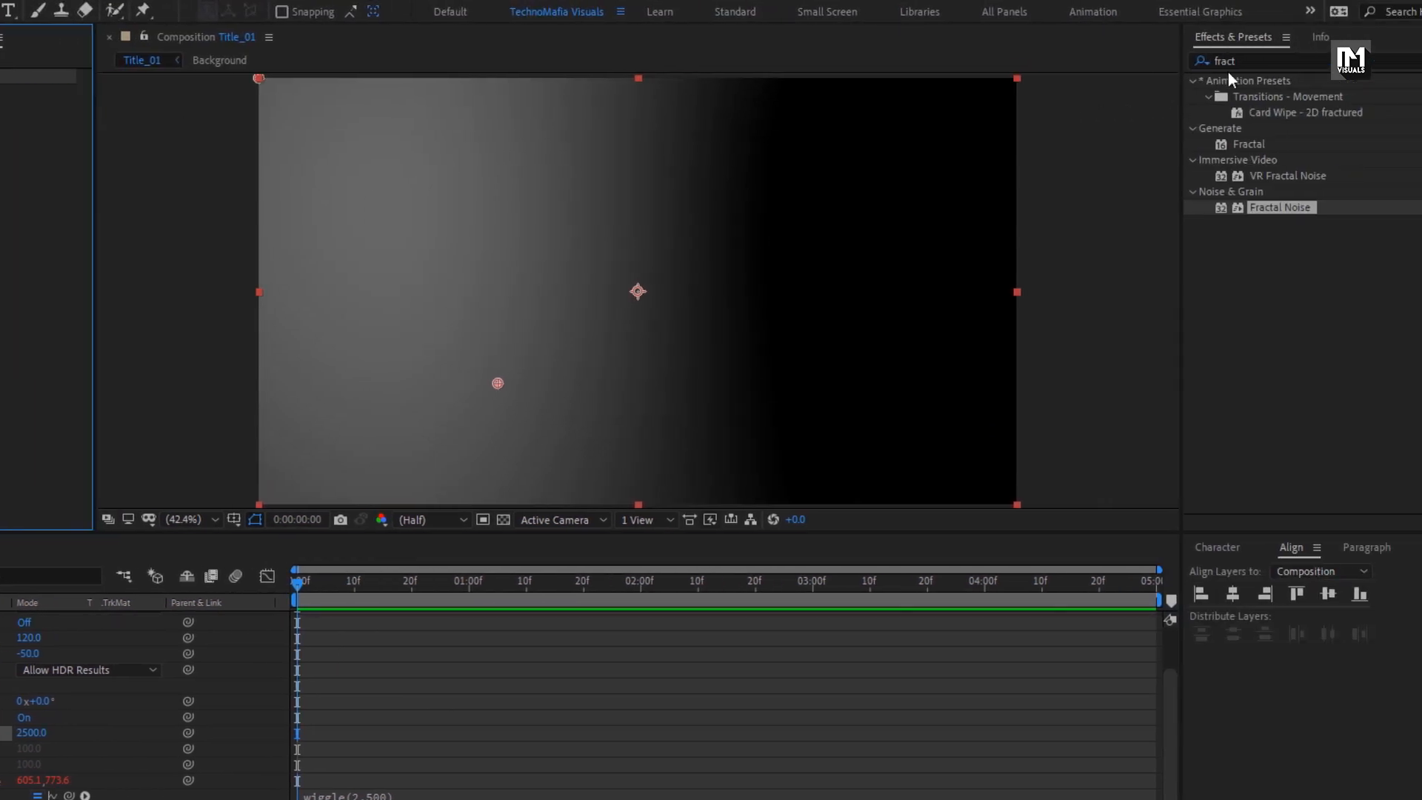
drag(1238, 61, 1155, 60)
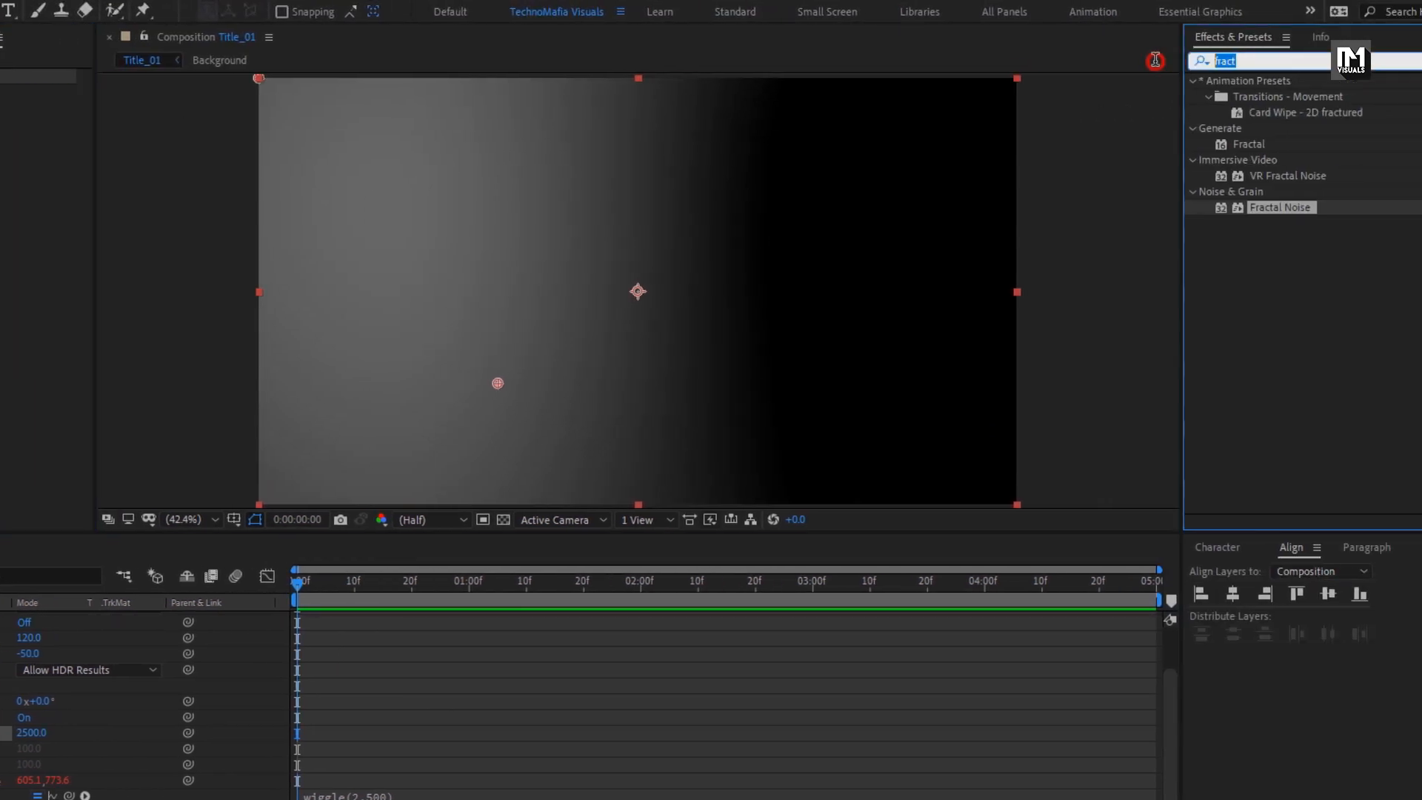
text(hue)
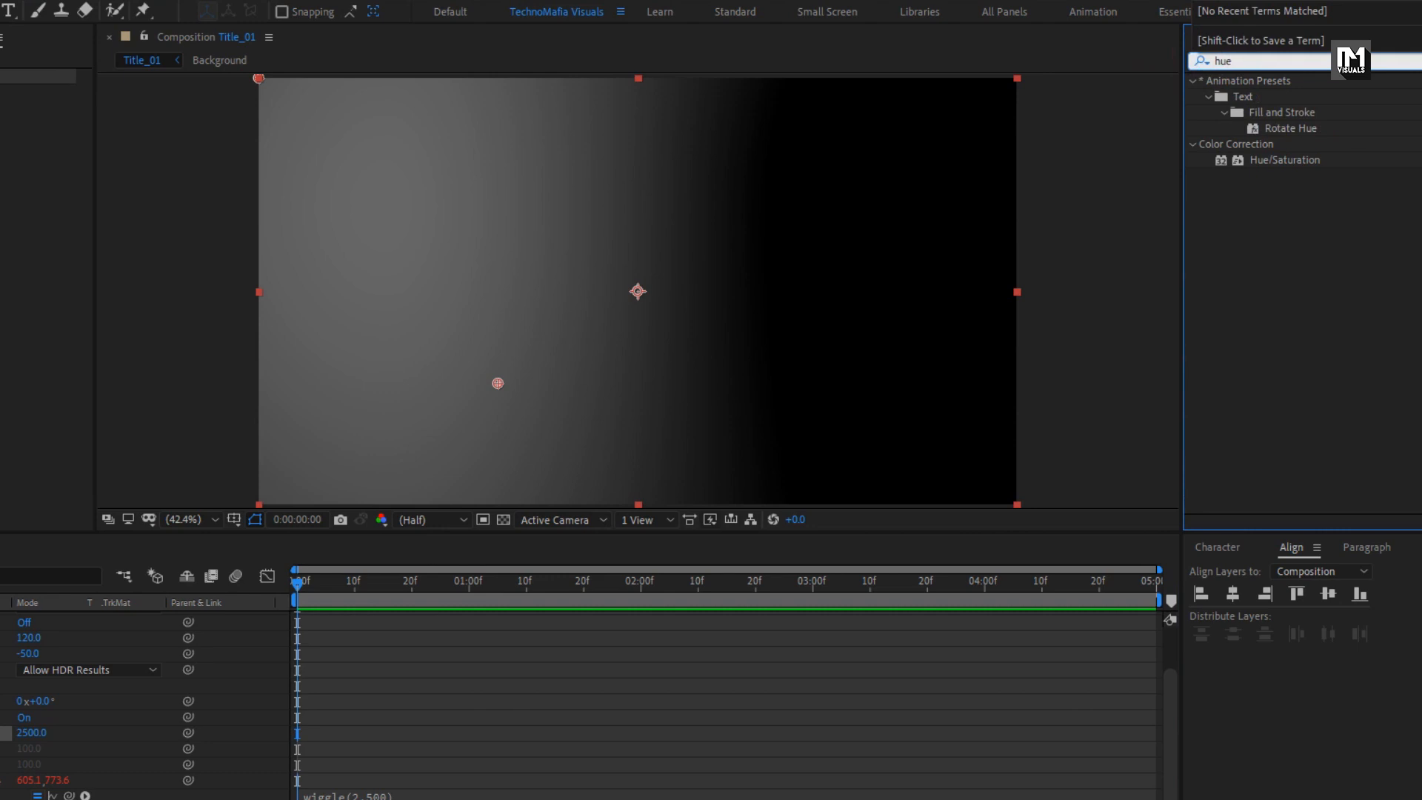
drag(1306, 156, 638, 259)
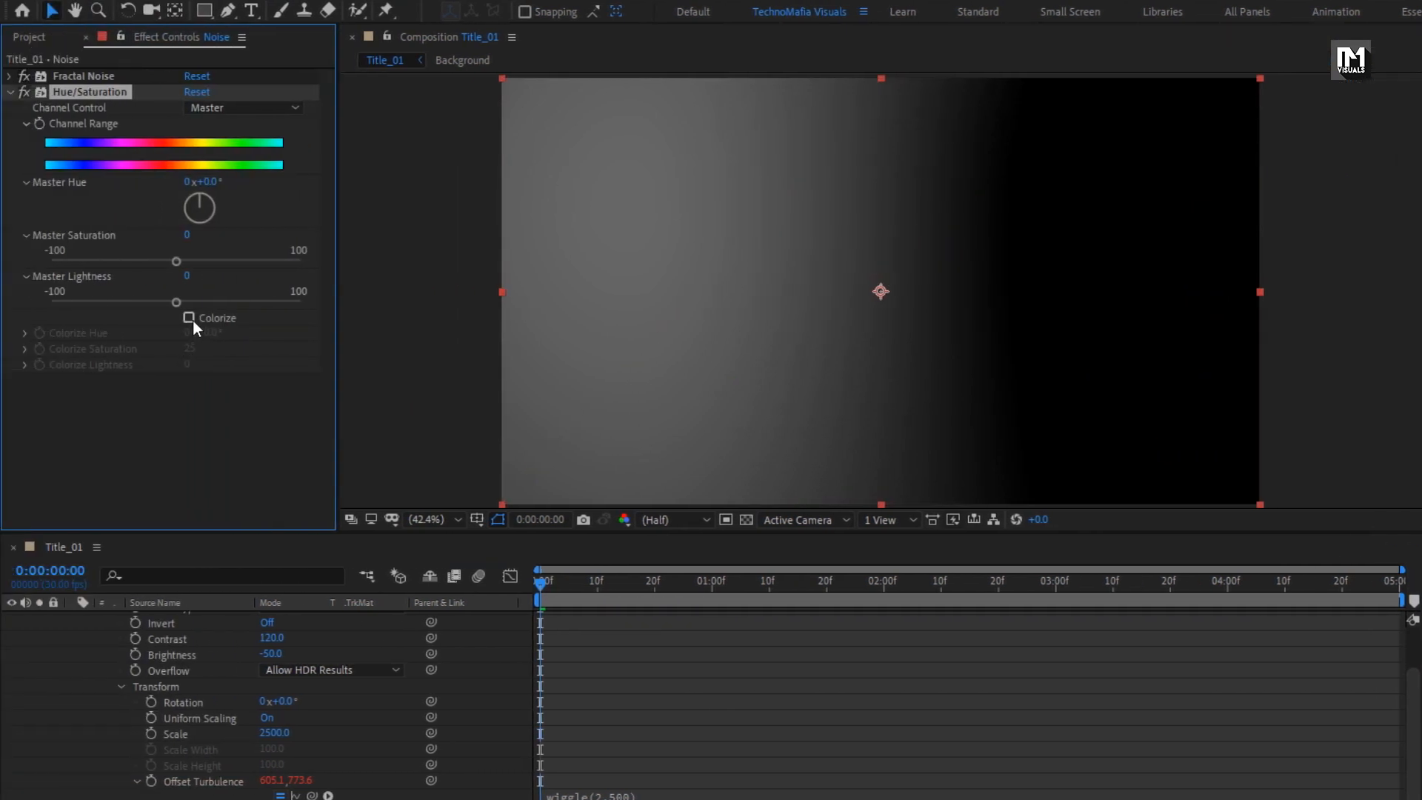
click(189, 318)
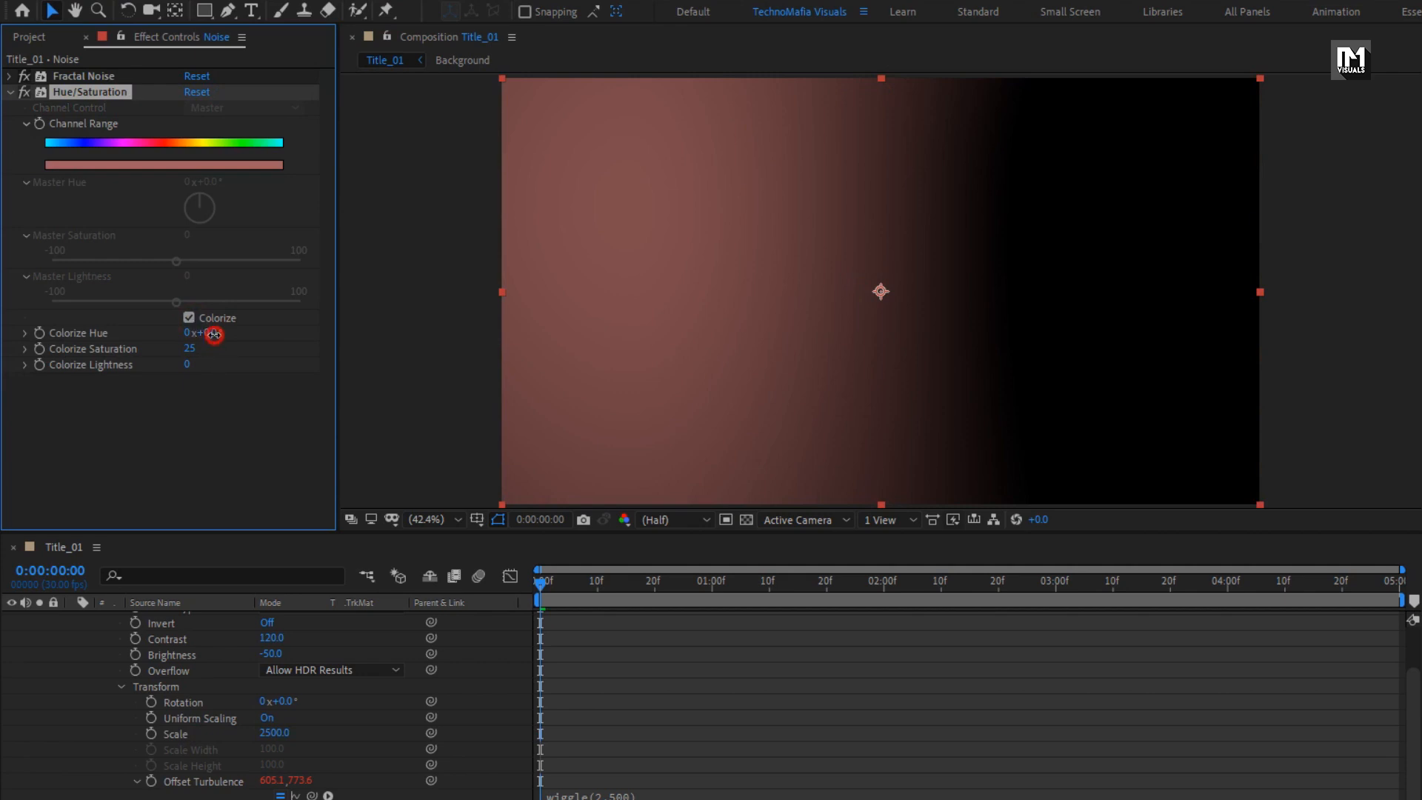
drag(214, 335, 253, 333)
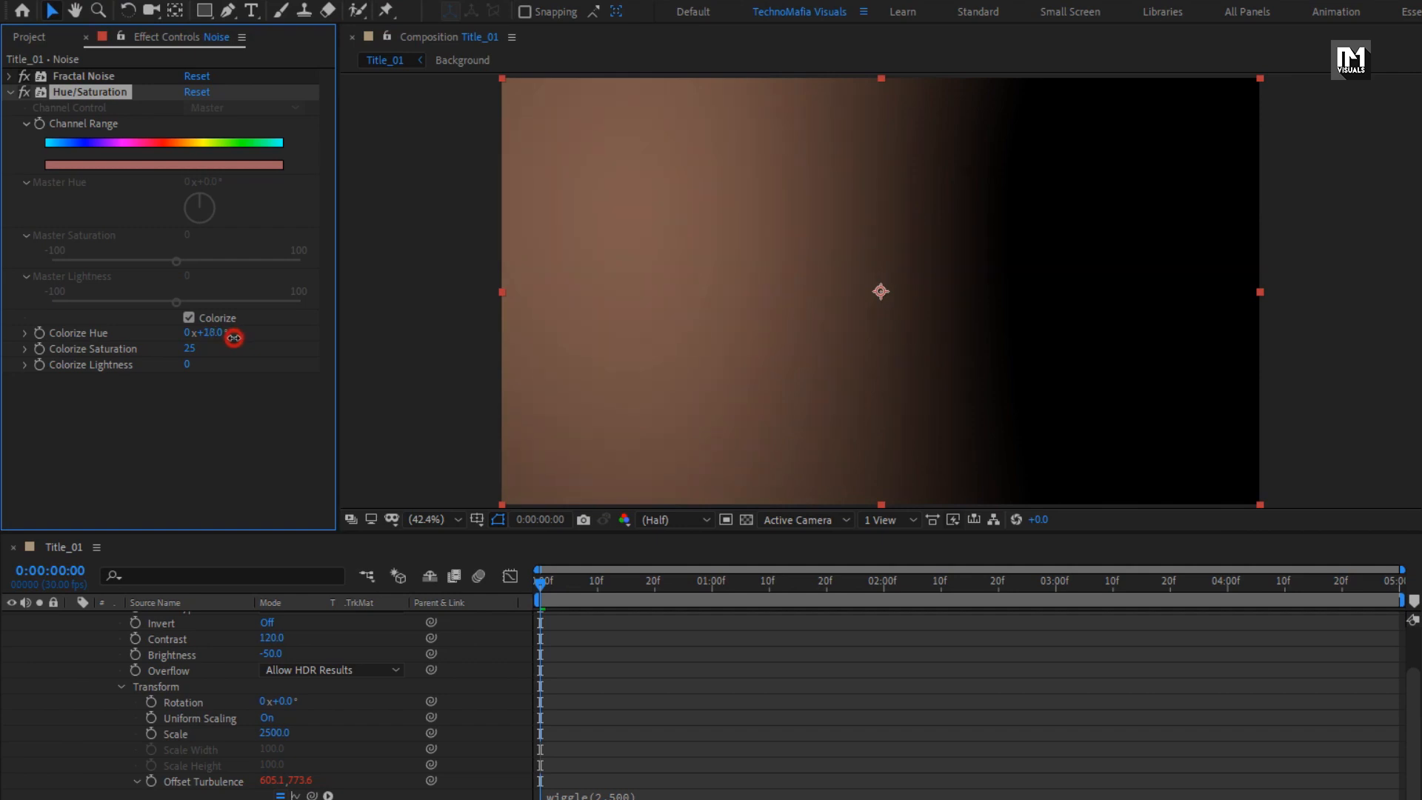
drag(236, 338, 235, 338)
drag(561, 584, 992, 583)
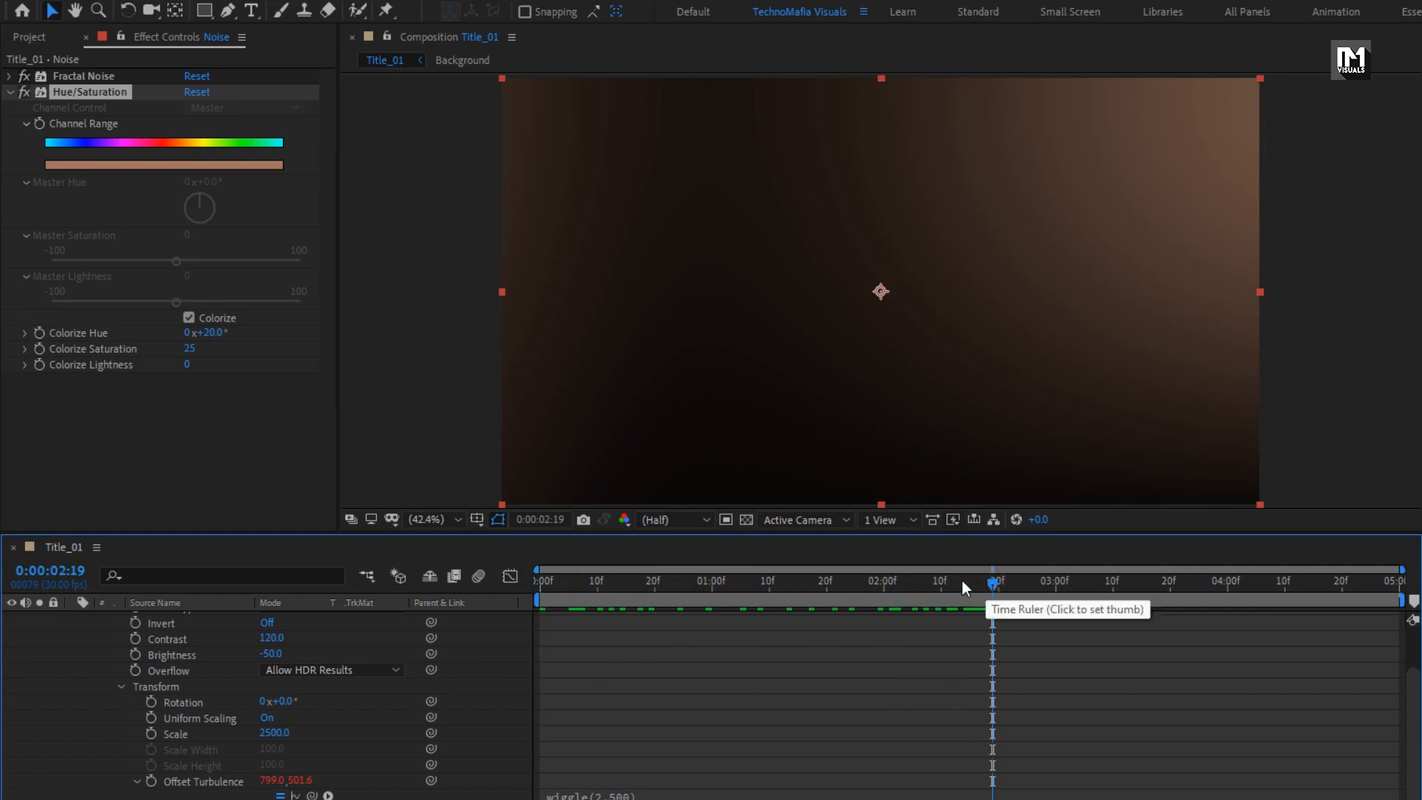
Set the Colorize Saturation to 70 and scrub the timeline to check the light's colour
click(191, 349)
text(70)
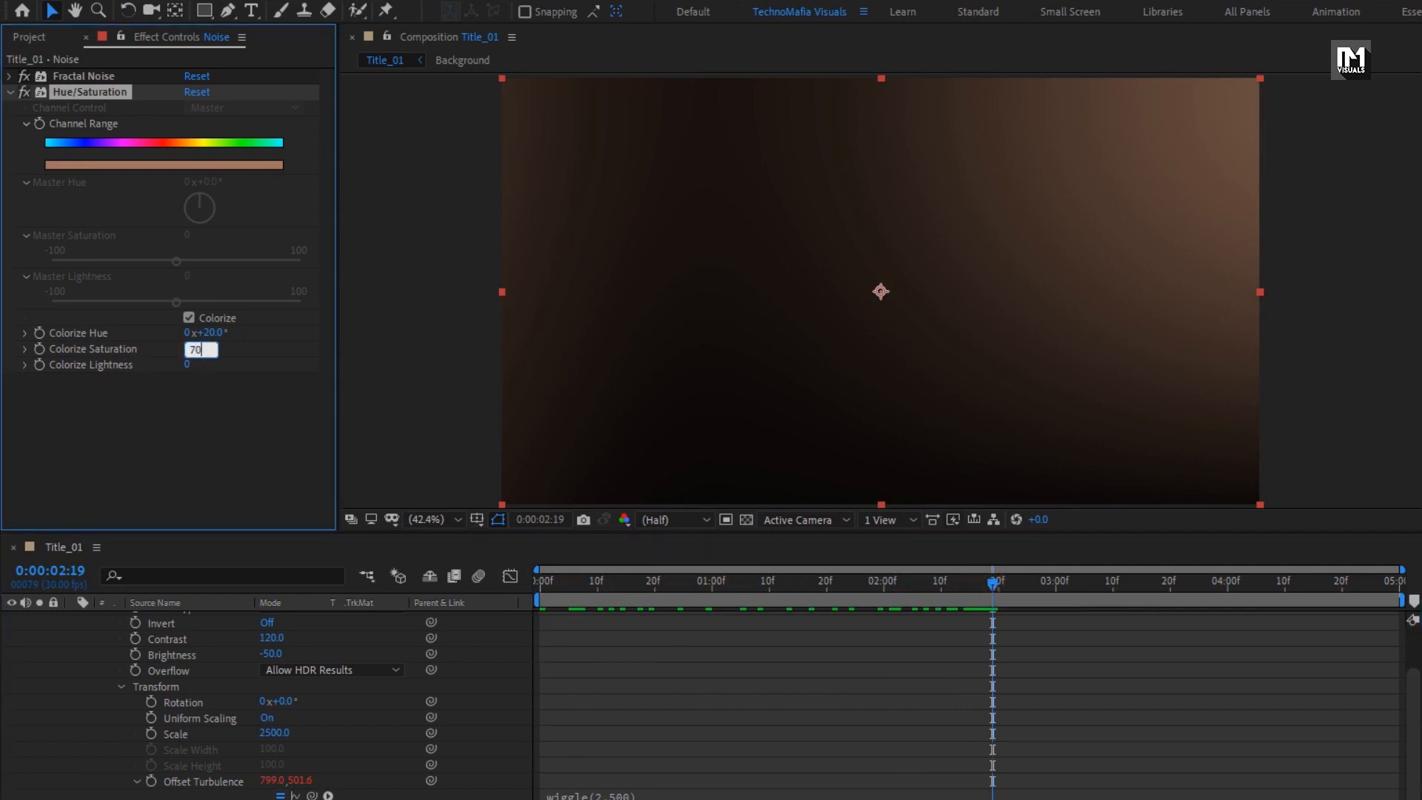
key(Return)
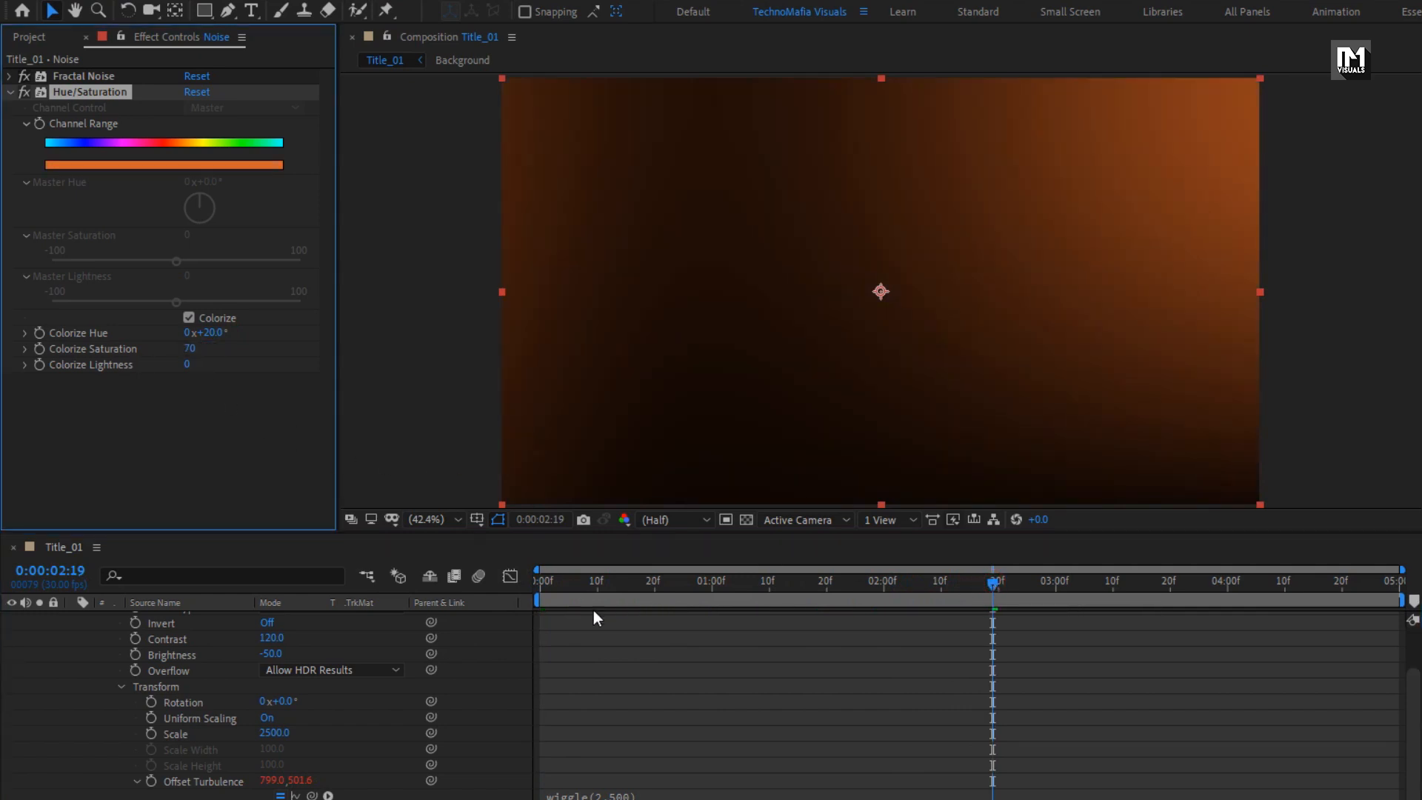
drag(573, 589, 923, 588)
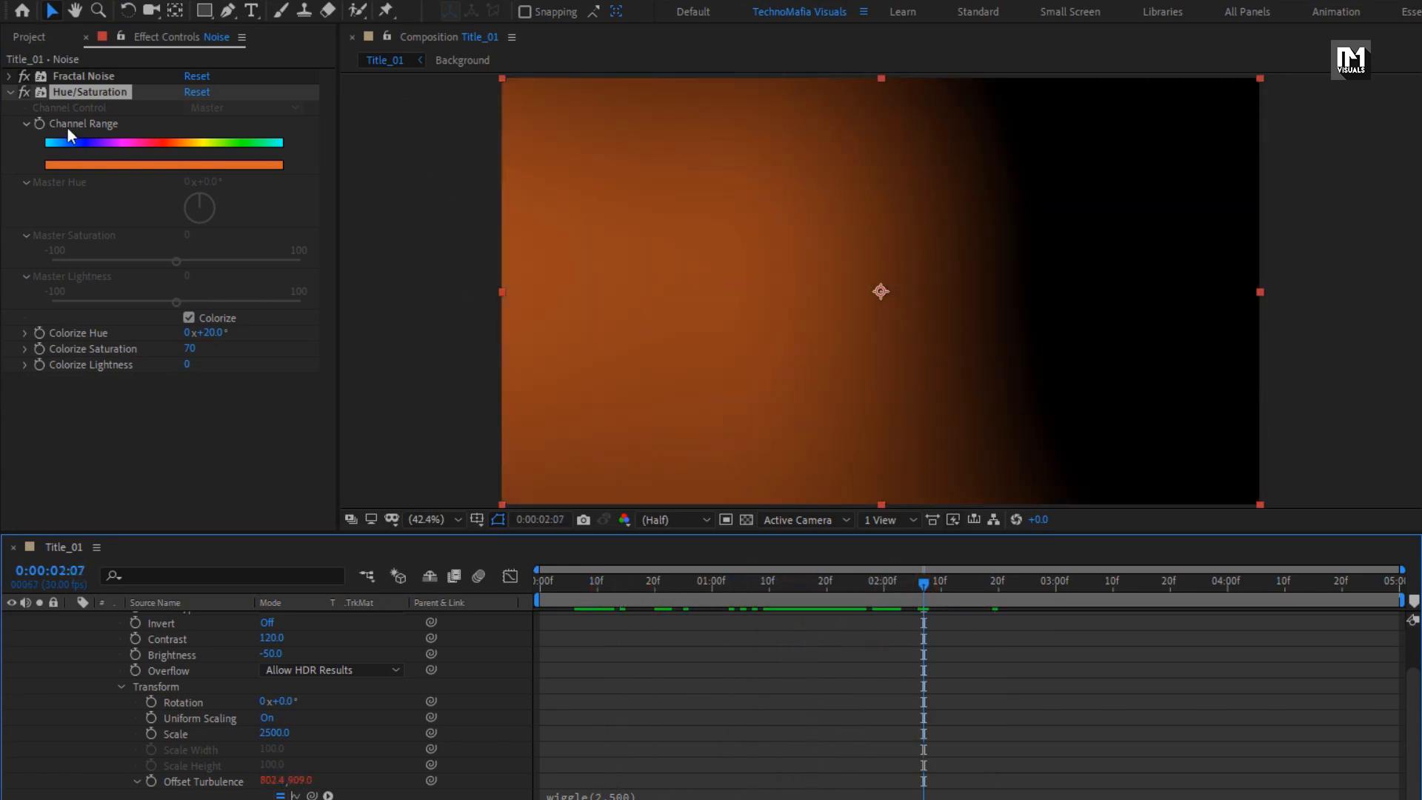
click(11, 92)
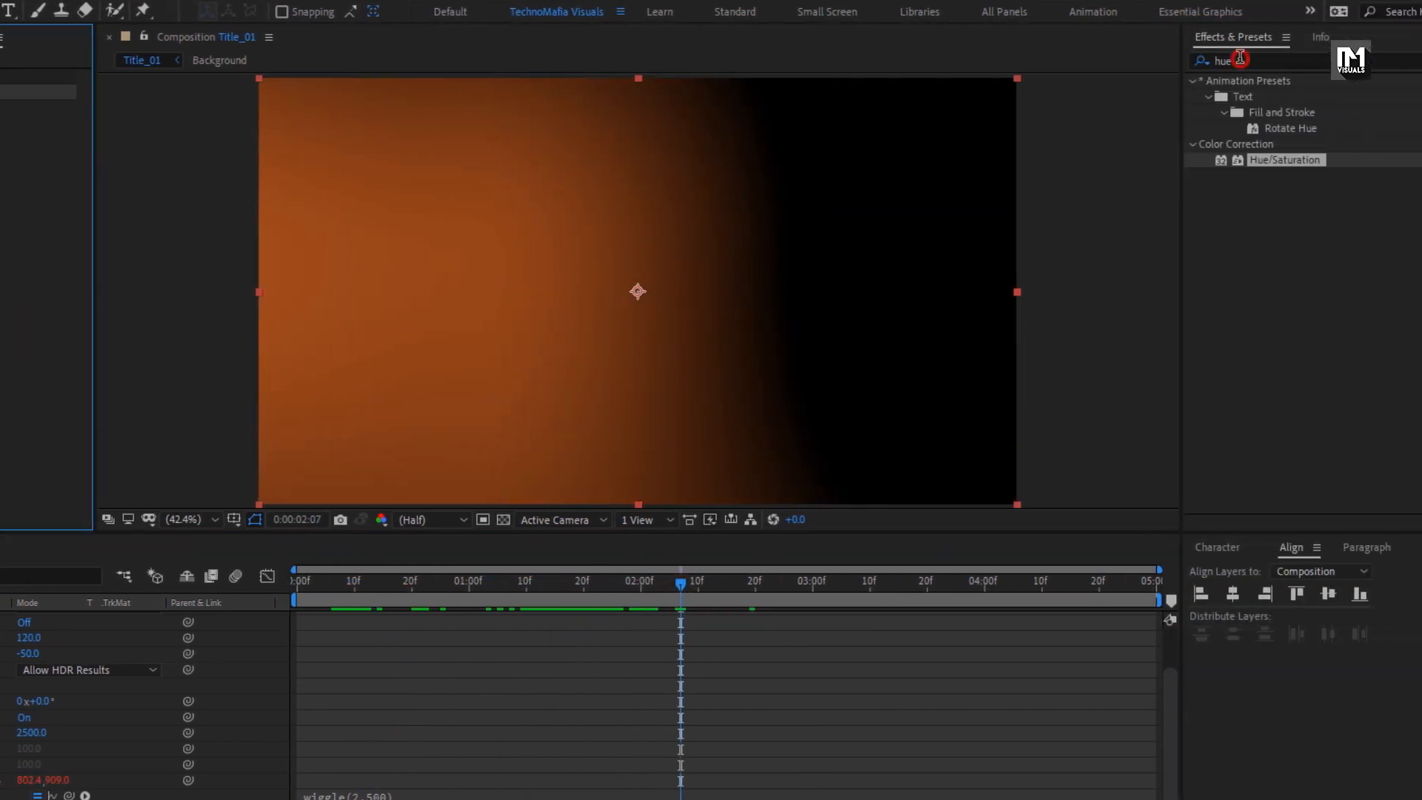
Apply Fast Box Blur to the Noise layer with Iterations 1 and increase the Blur Radius
click(1251, 60)
text(fast)
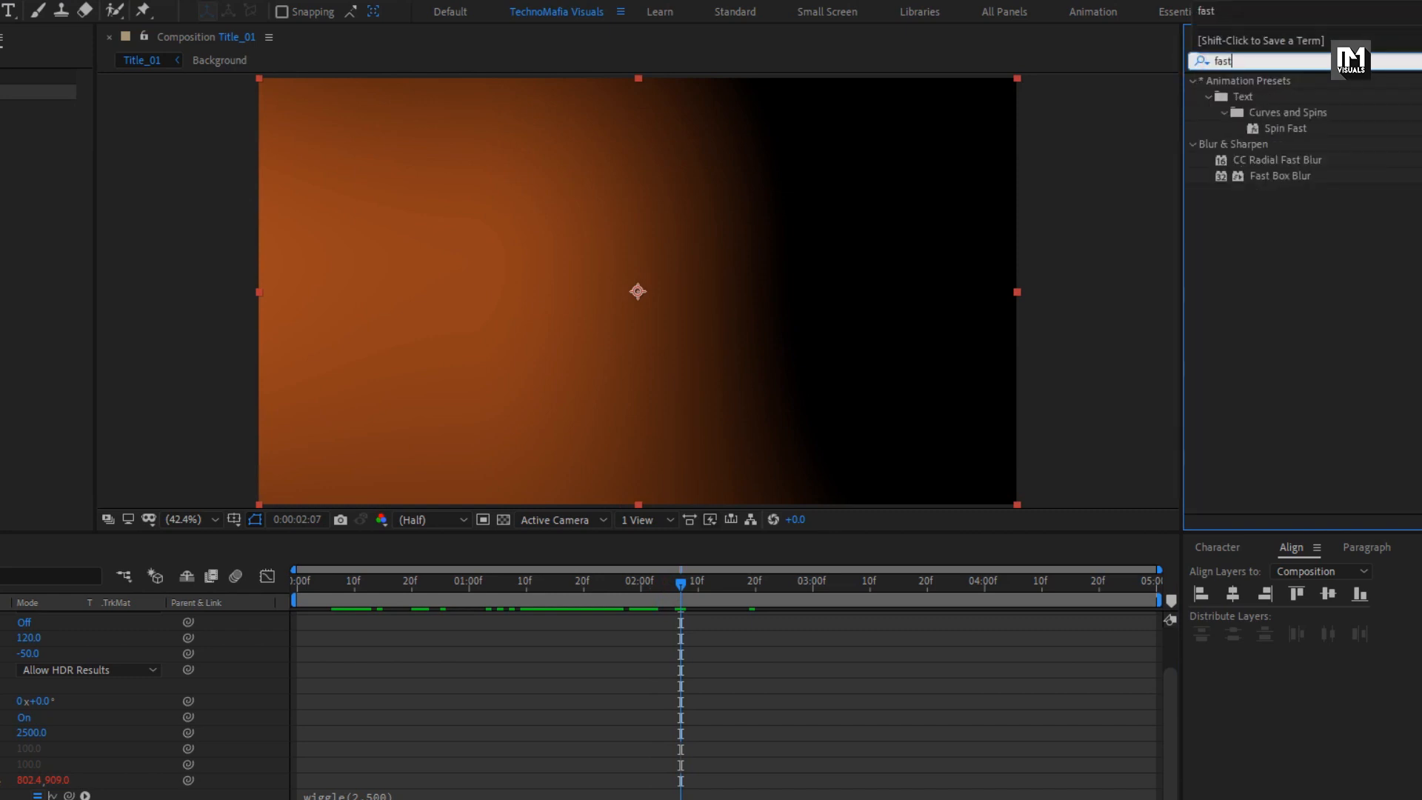
click(1264, 177)
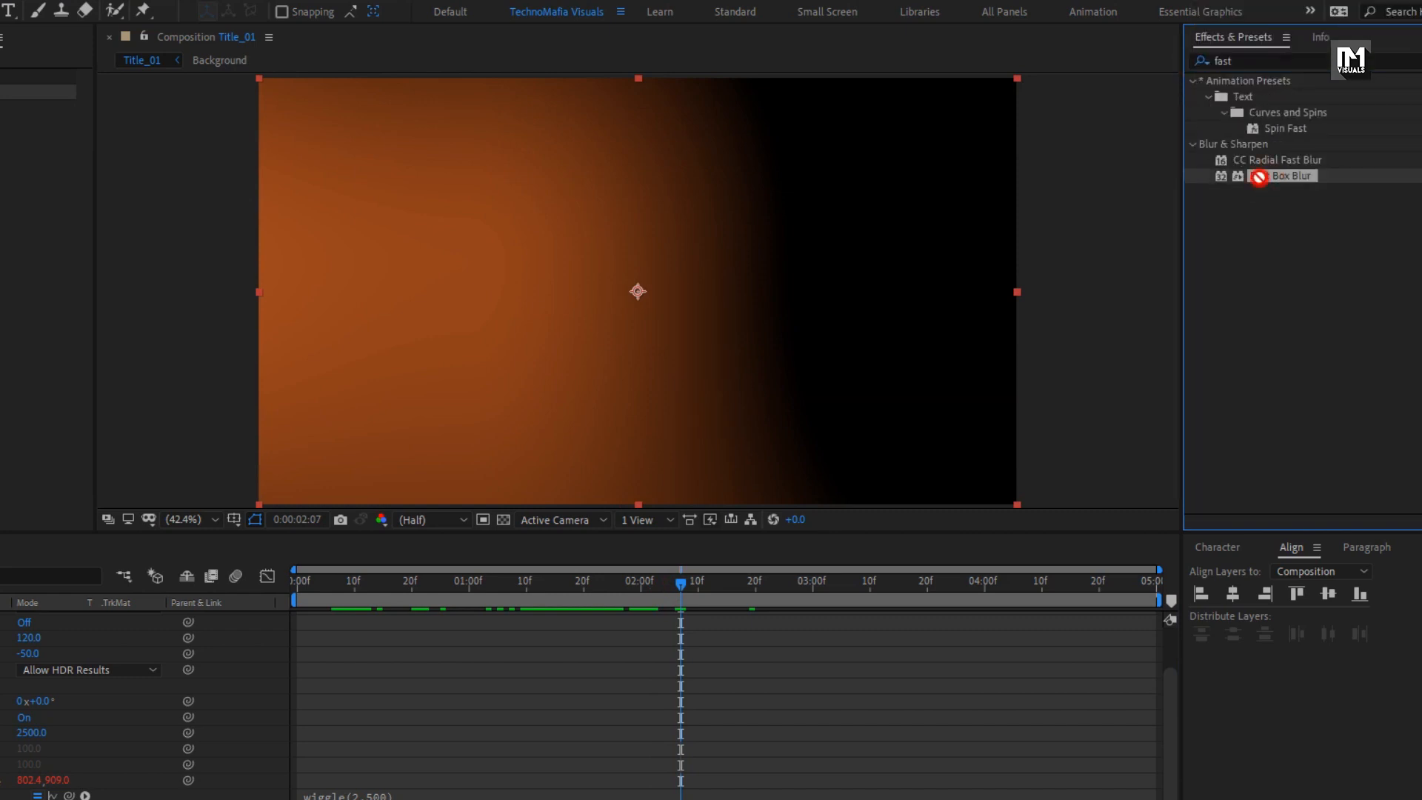
drag(1258, 177, 643, 256)
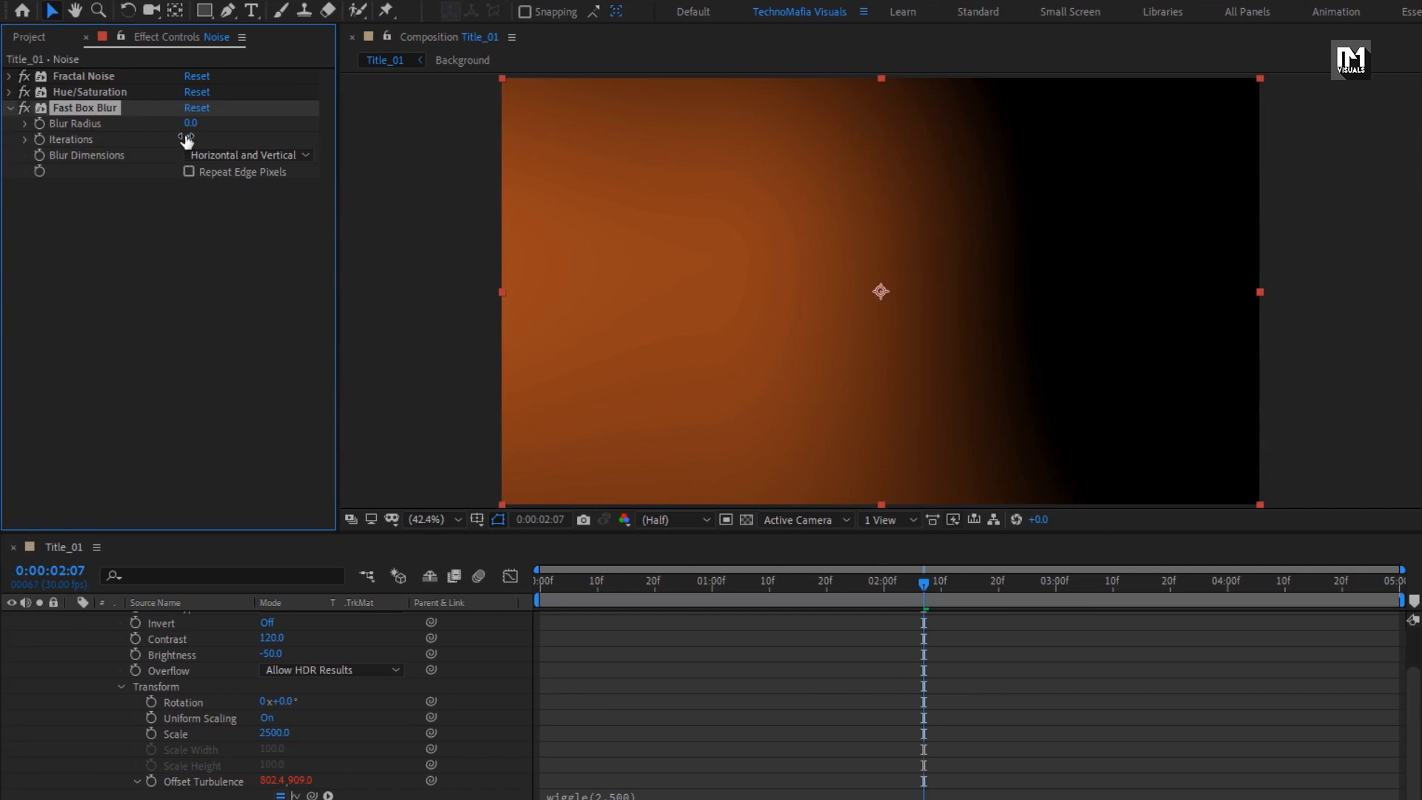
click(186, 139)
text(1)
key(Return)
drag(192, 123, 264, 121)
click(11, 107)
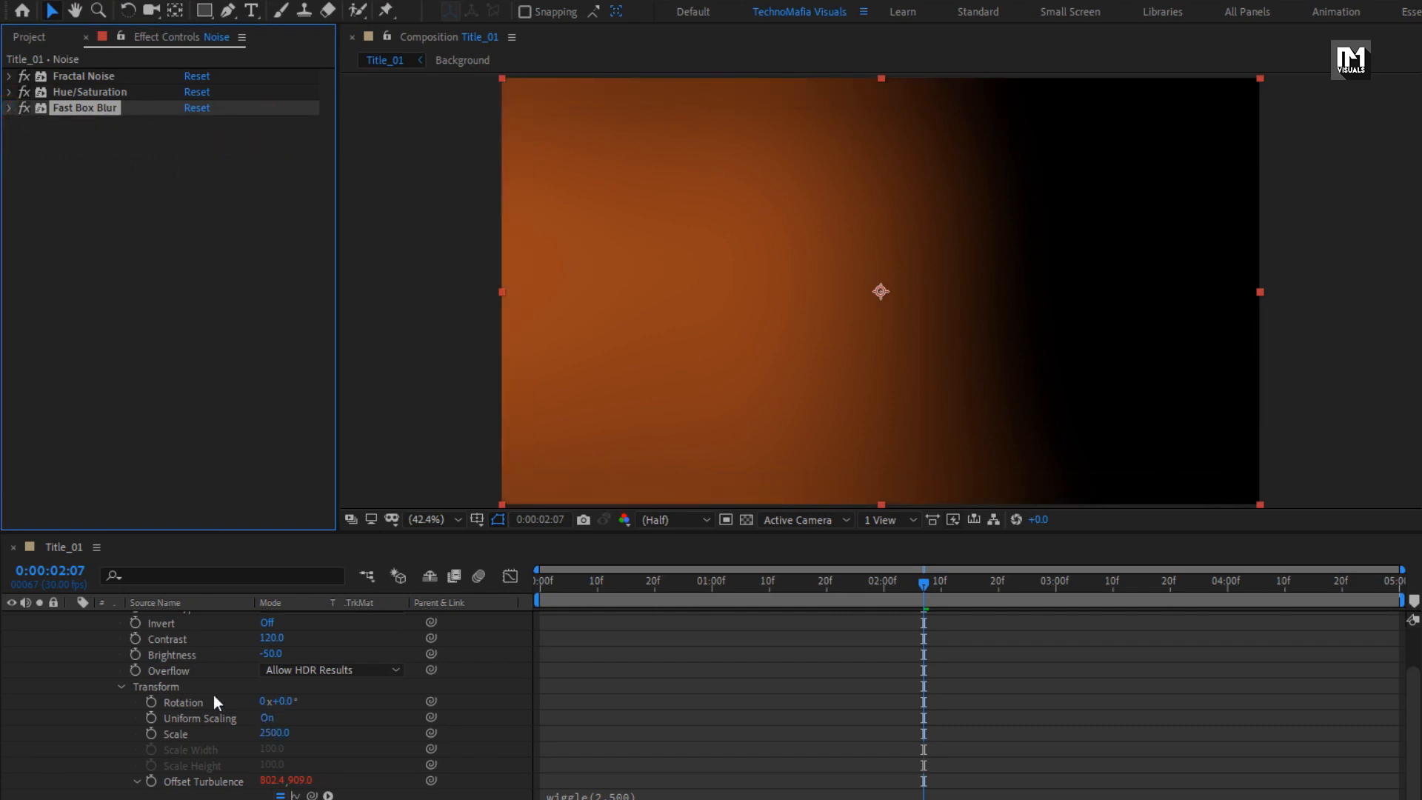
Pre-compose the Noise layer as Light_leak, moving all attributes into the new composition
scroll(214, 700, up, 3)
click(71, 618)
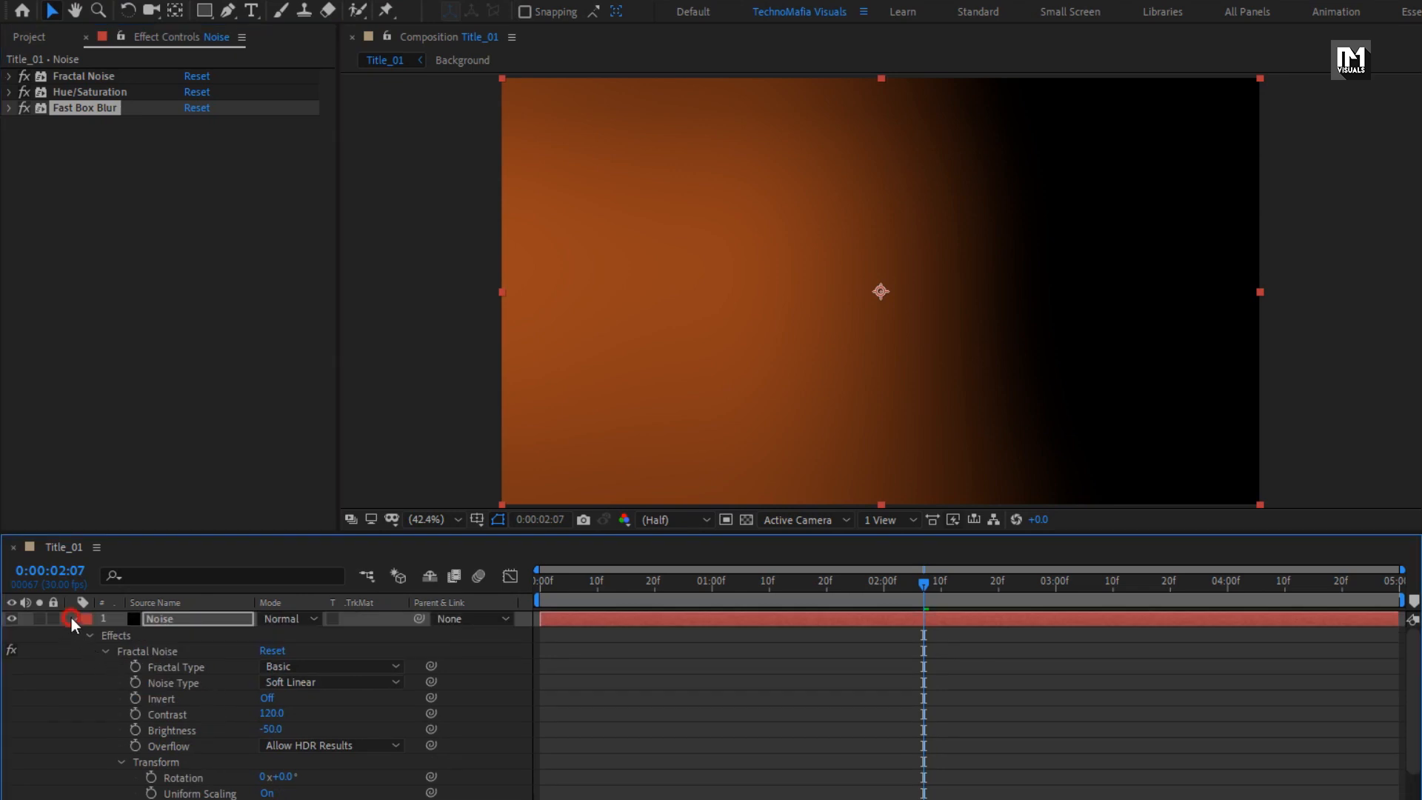
click(160, 619)
right_click(164, 619)
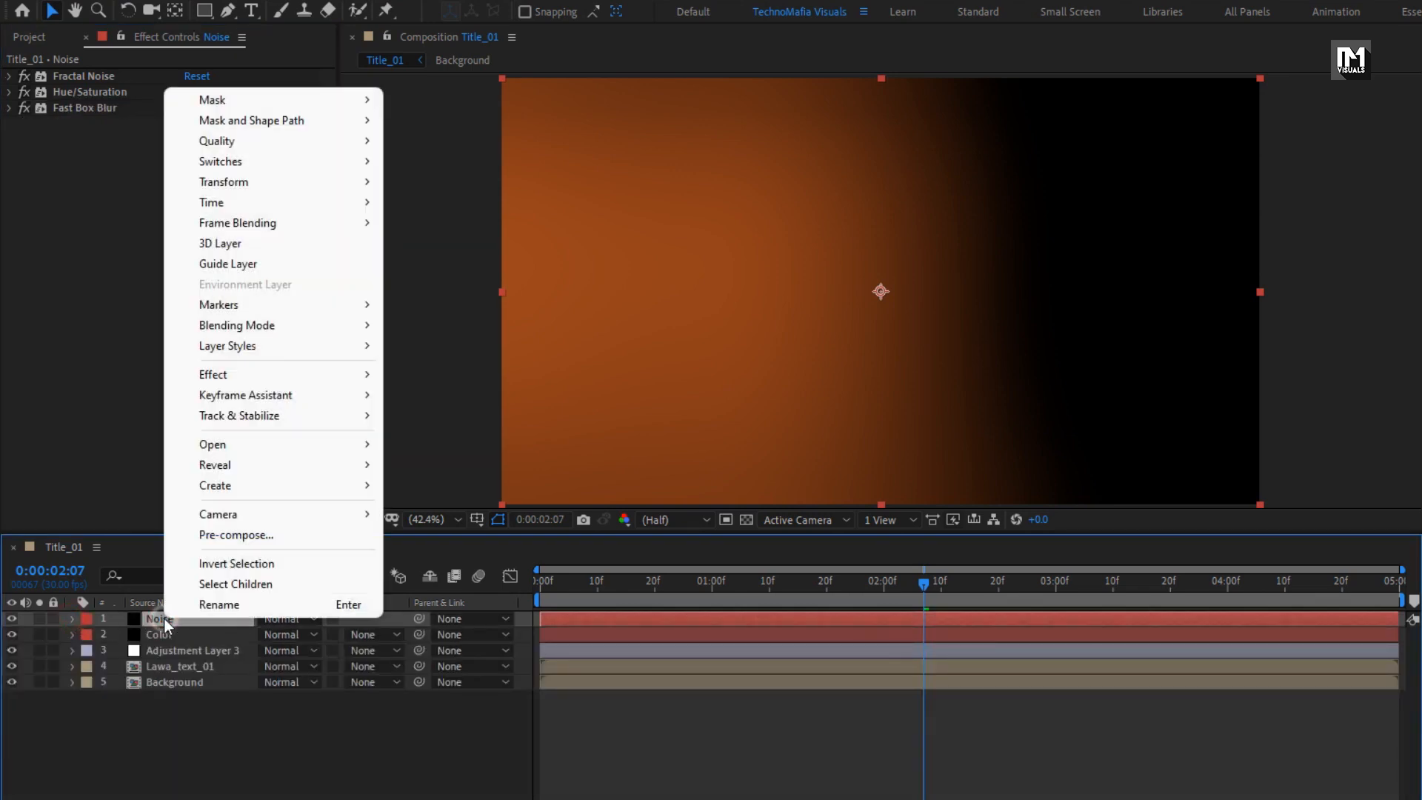
click(216, 541)
text(Li)
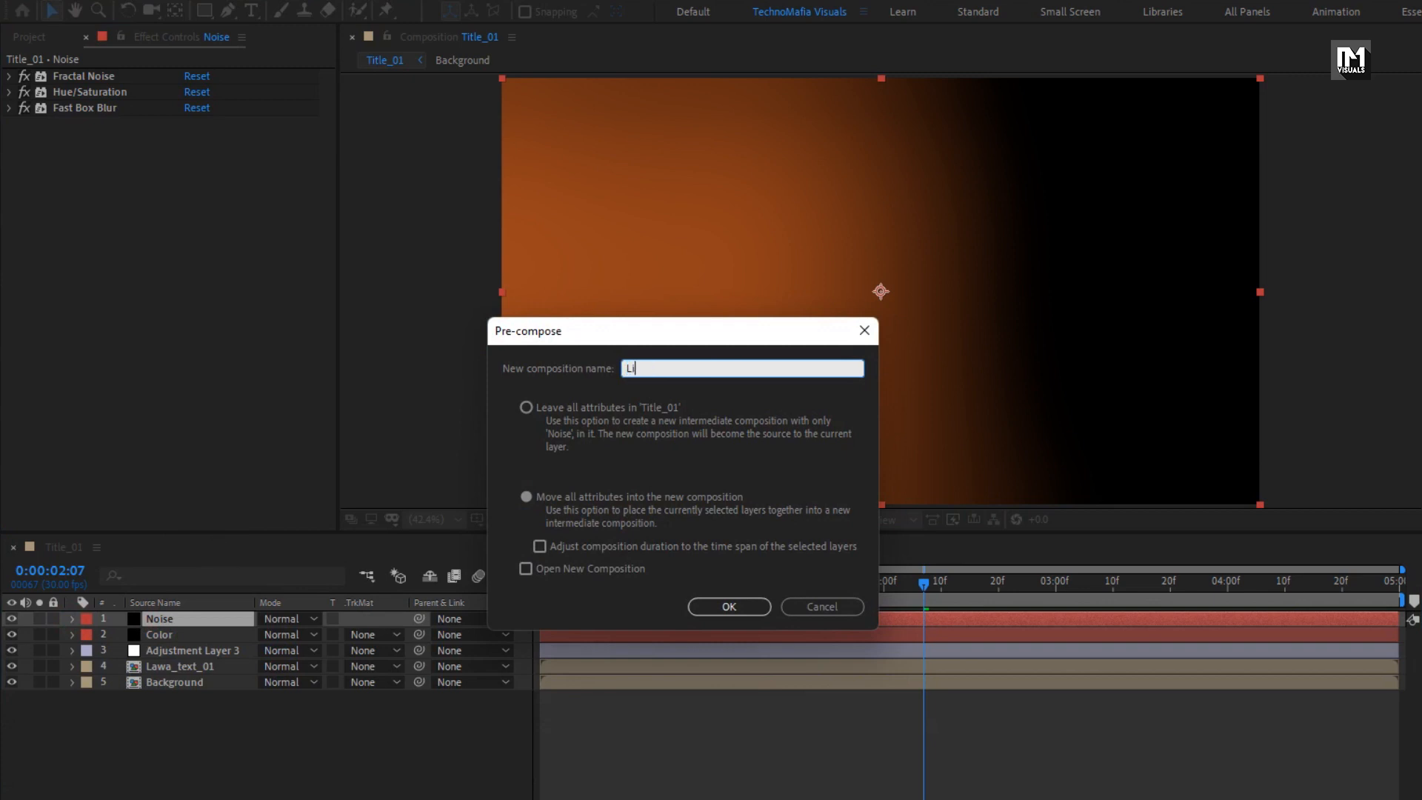
text(ght_leak)
click(725, 612)
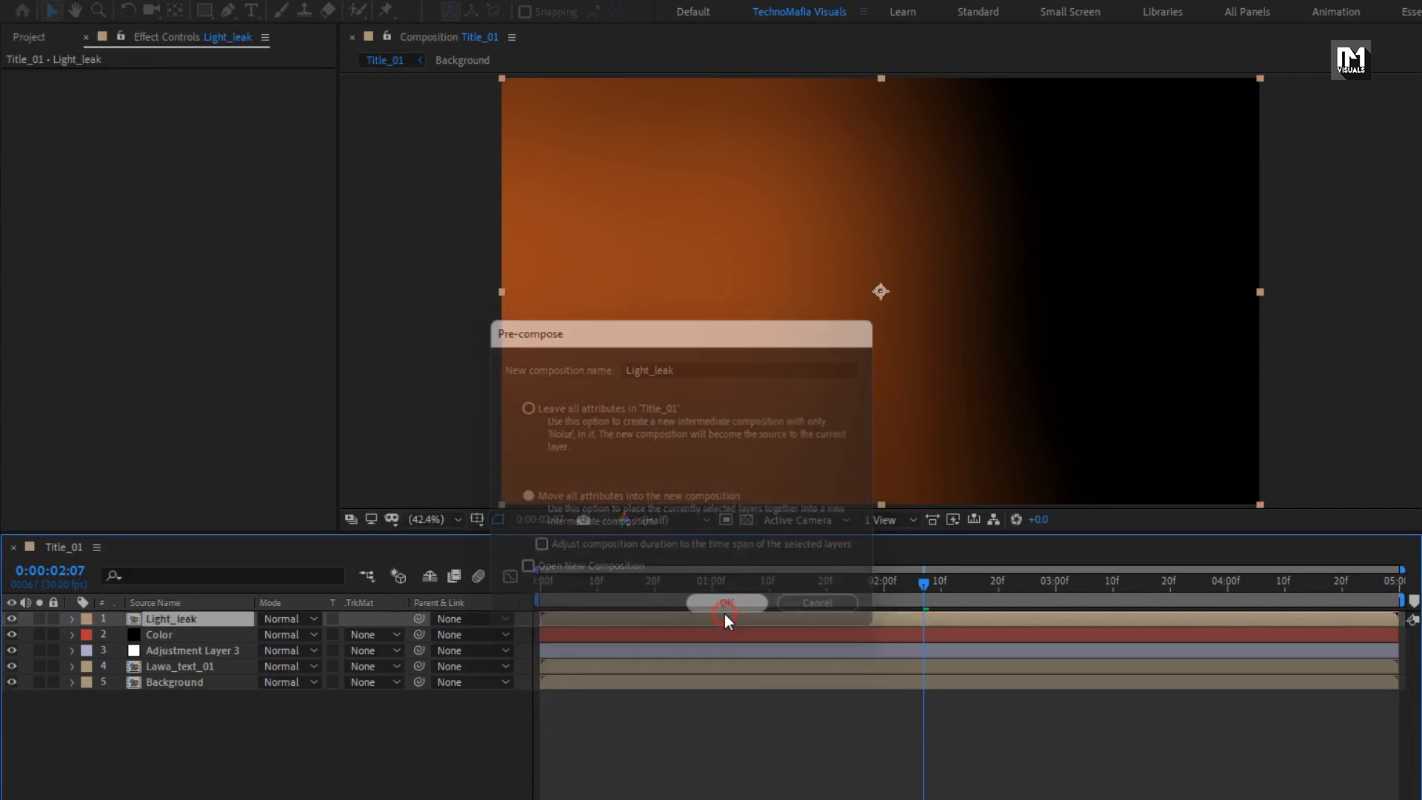
Blend the Light_leak layer in Add mode at 54% opacity and scrub the timeline to check the overlay
click(268, 619)
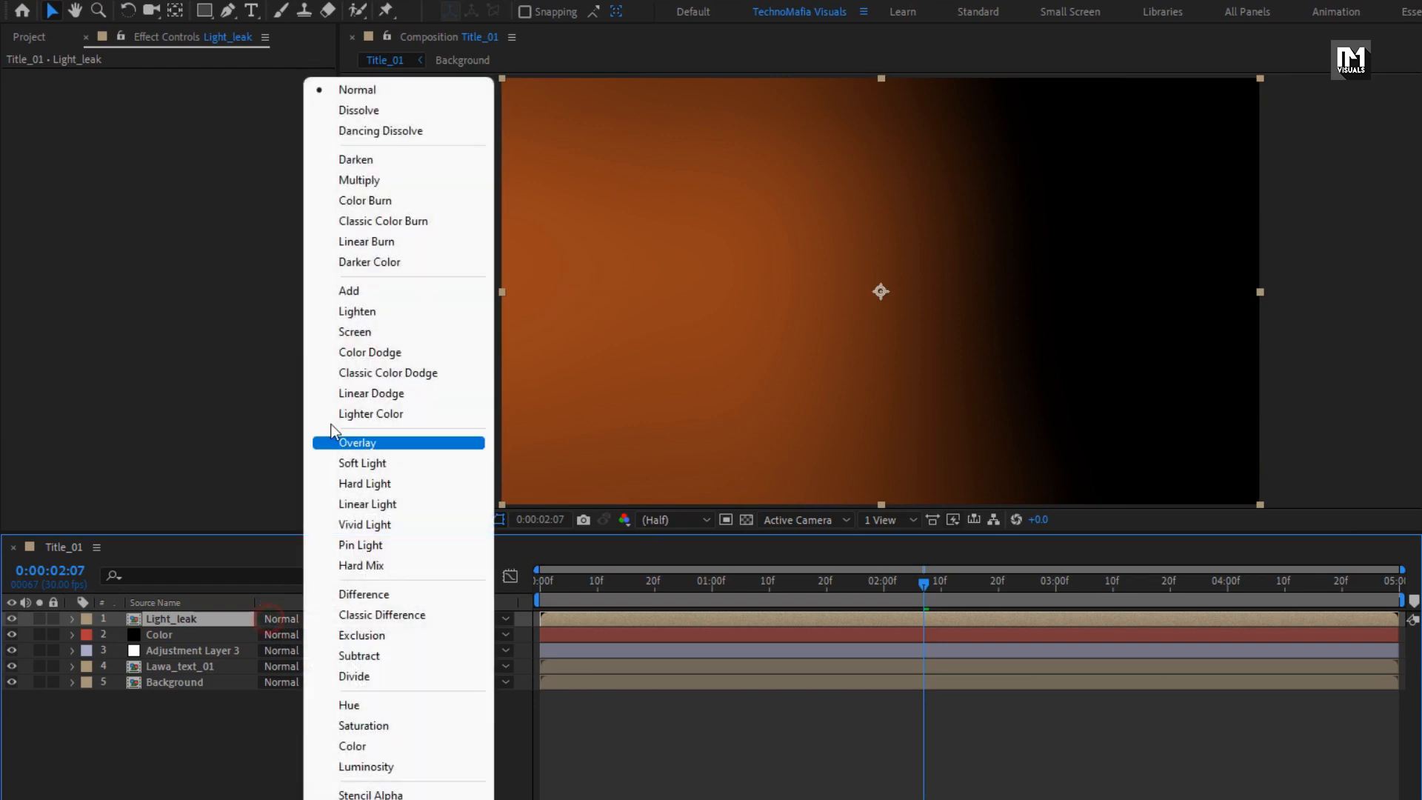
click(352, 289)
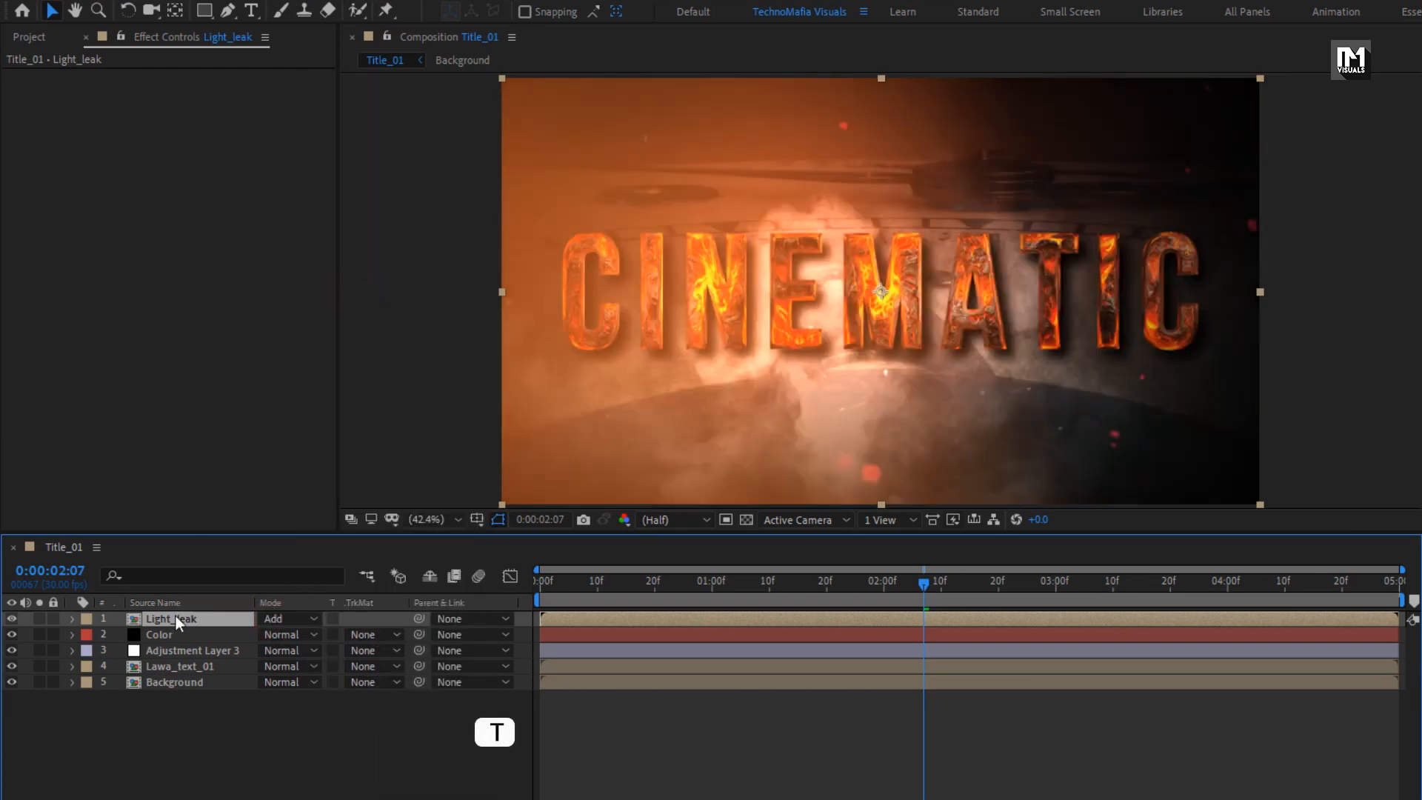
key(t)
drag(263, 631, 222, 632)
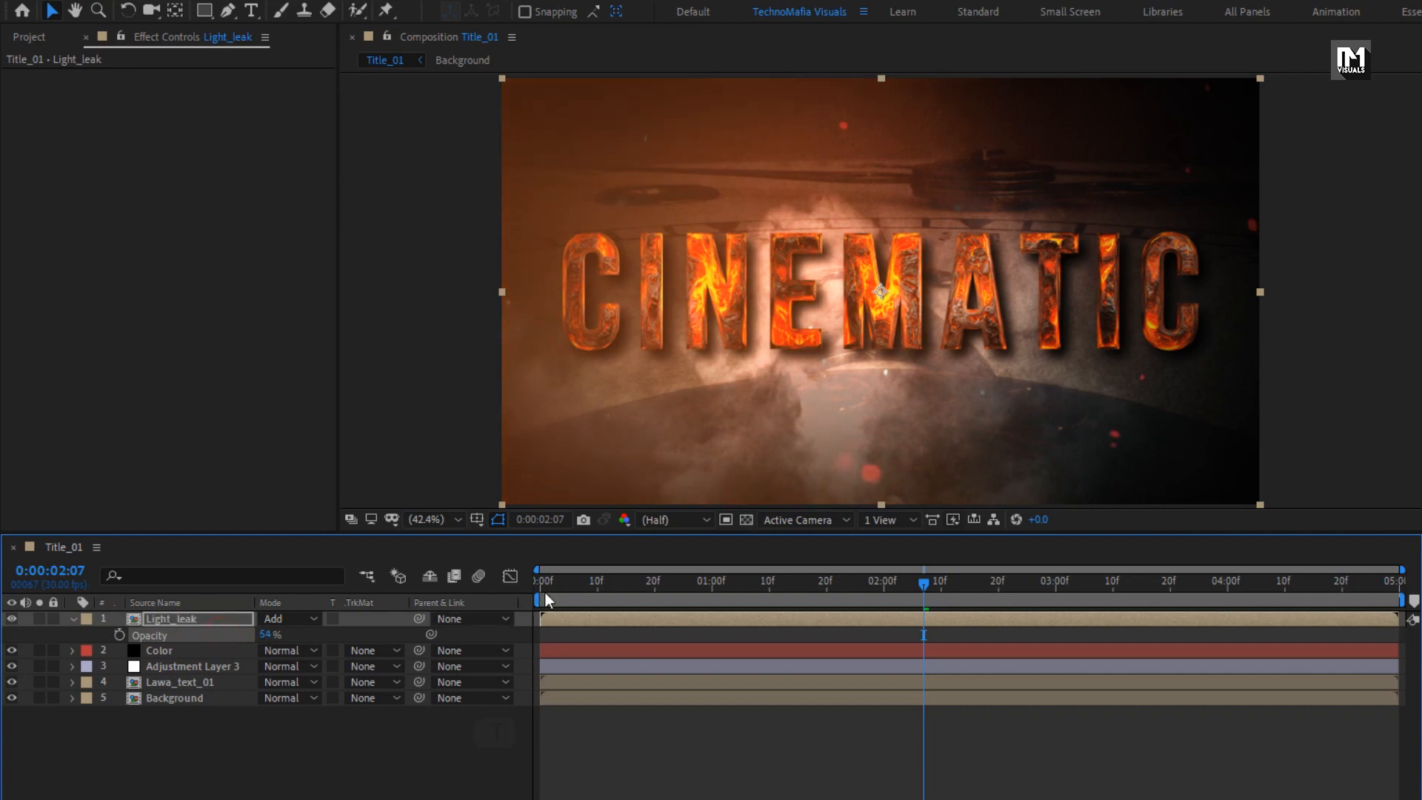
drag(546, 588, 1278, 584)
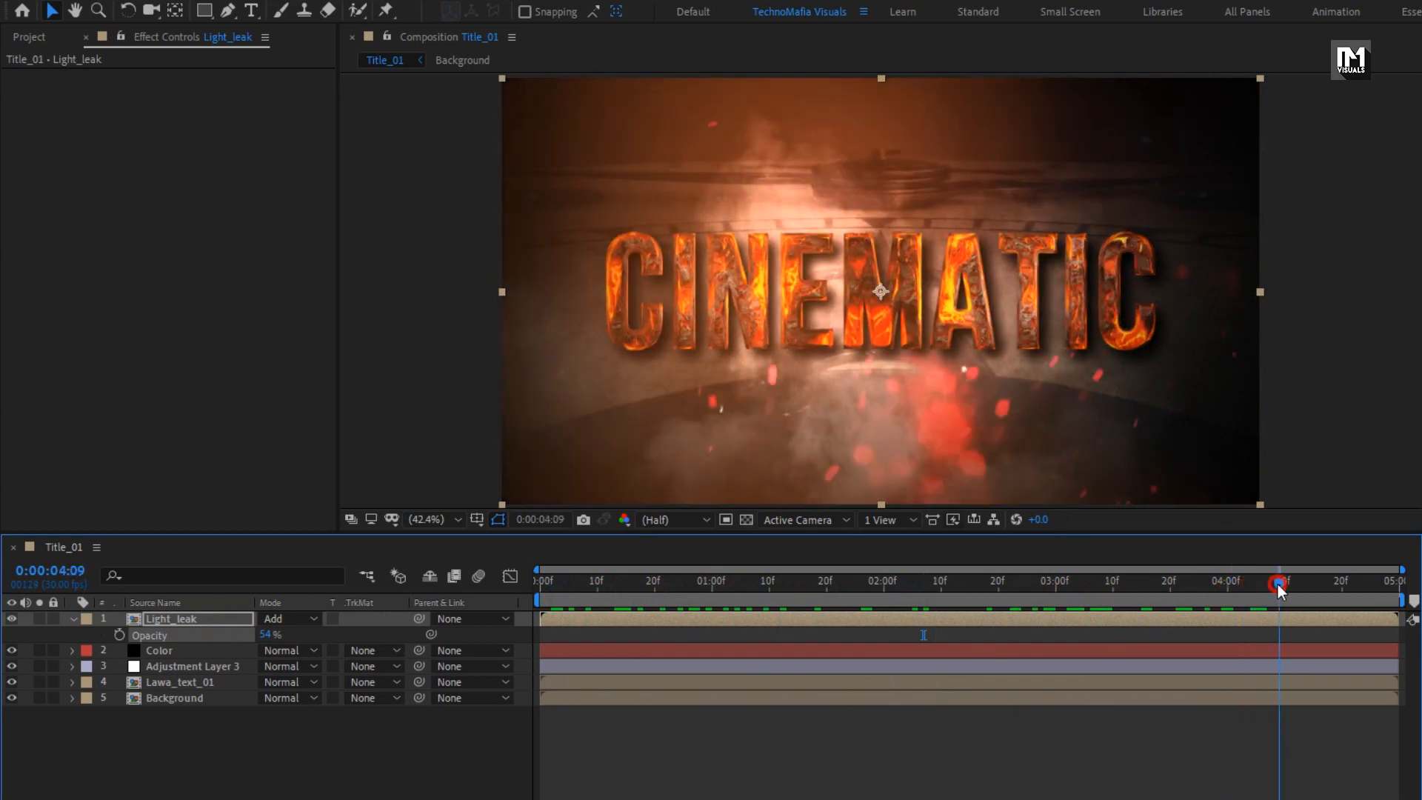
click(174, 756)
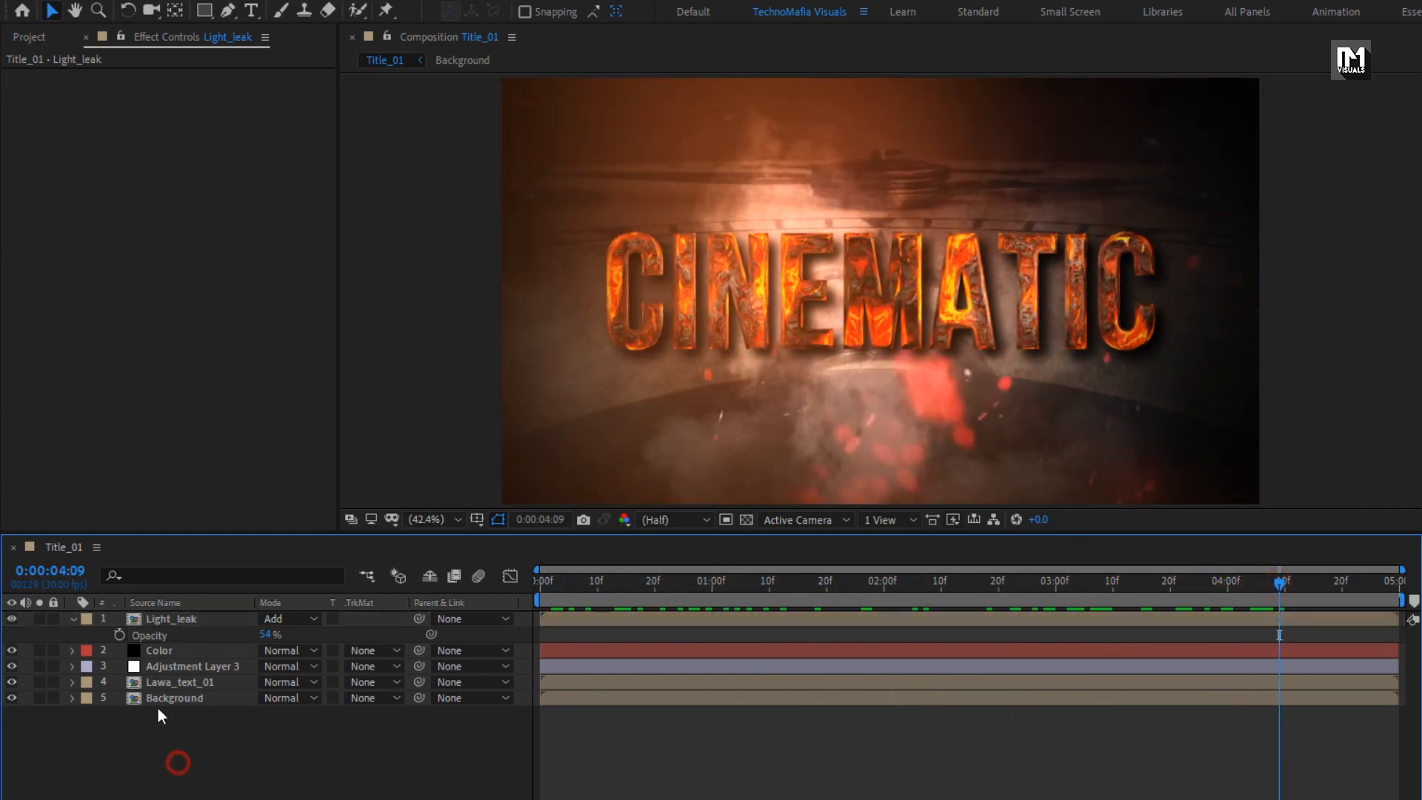
click(74, 620)
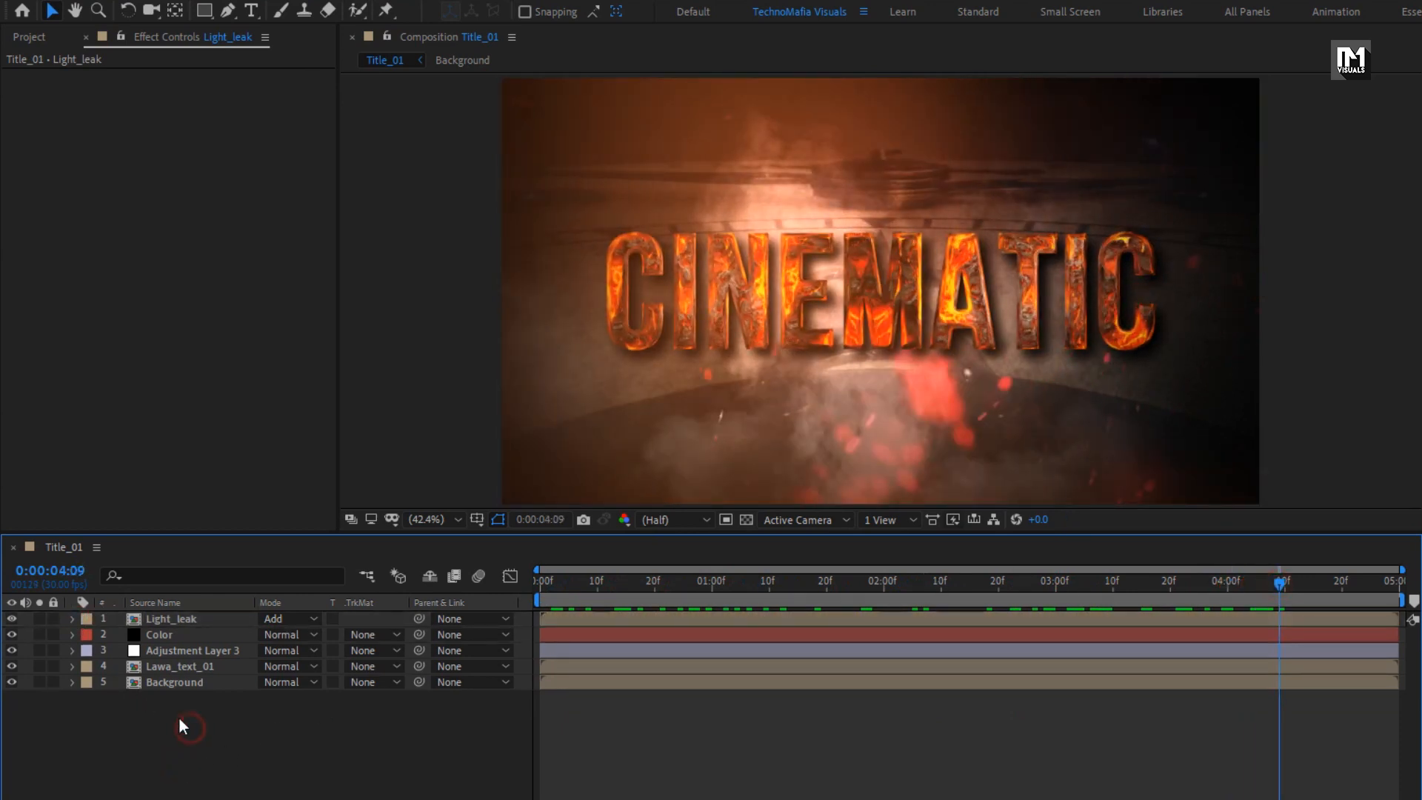
Add a two-node camera with the 50mm preset to Title_01
right_click(183, 722)
mouse_move(244, 517)
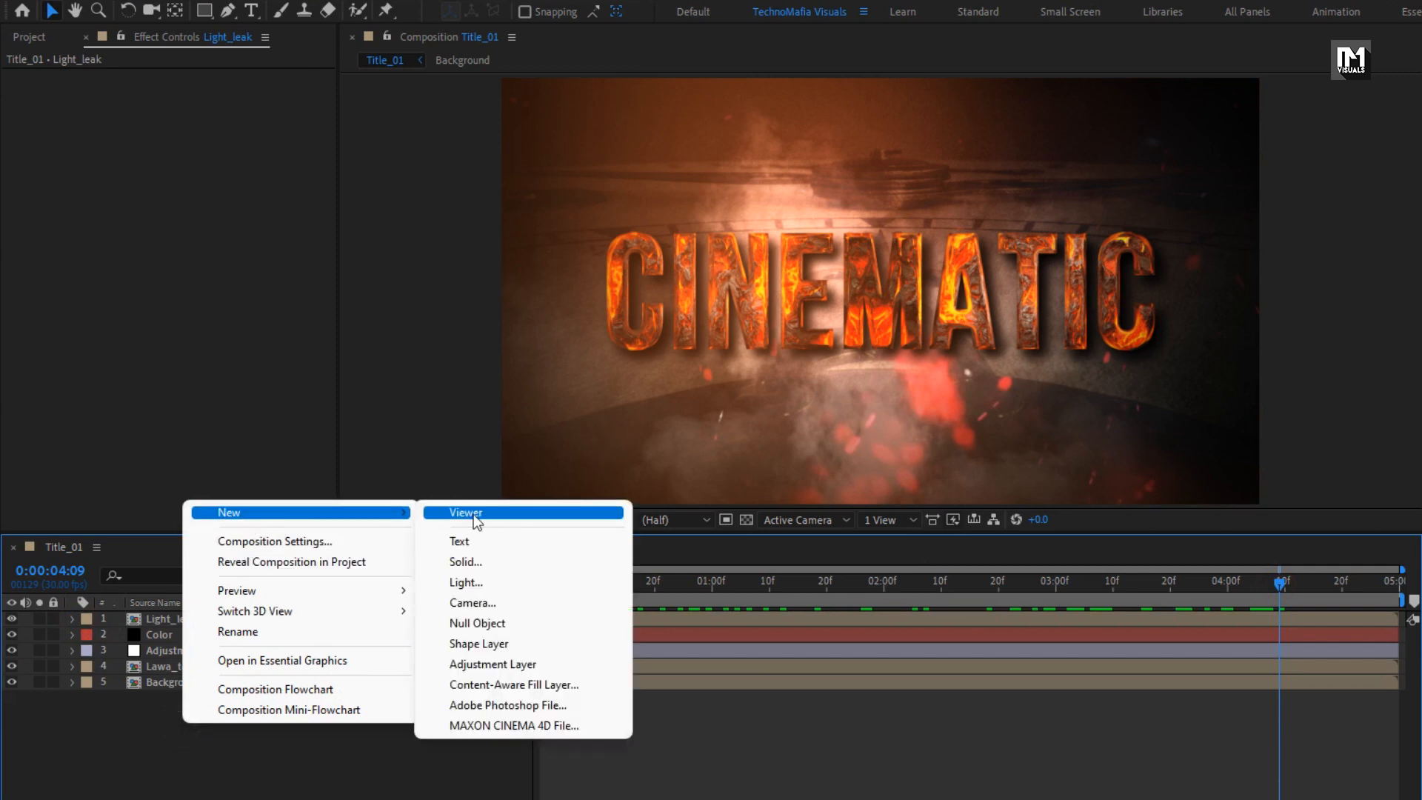
click(477, 602)
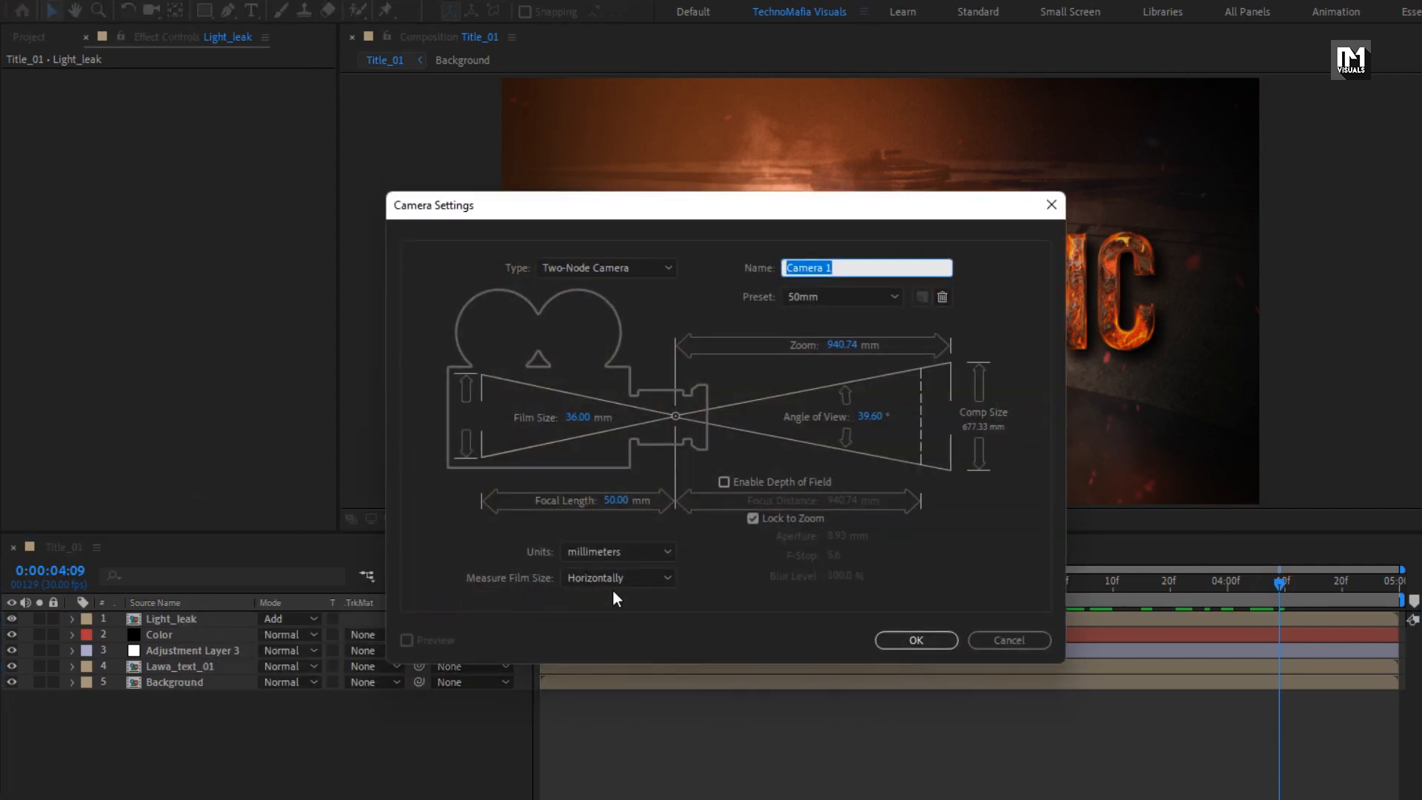
click(898, 637)
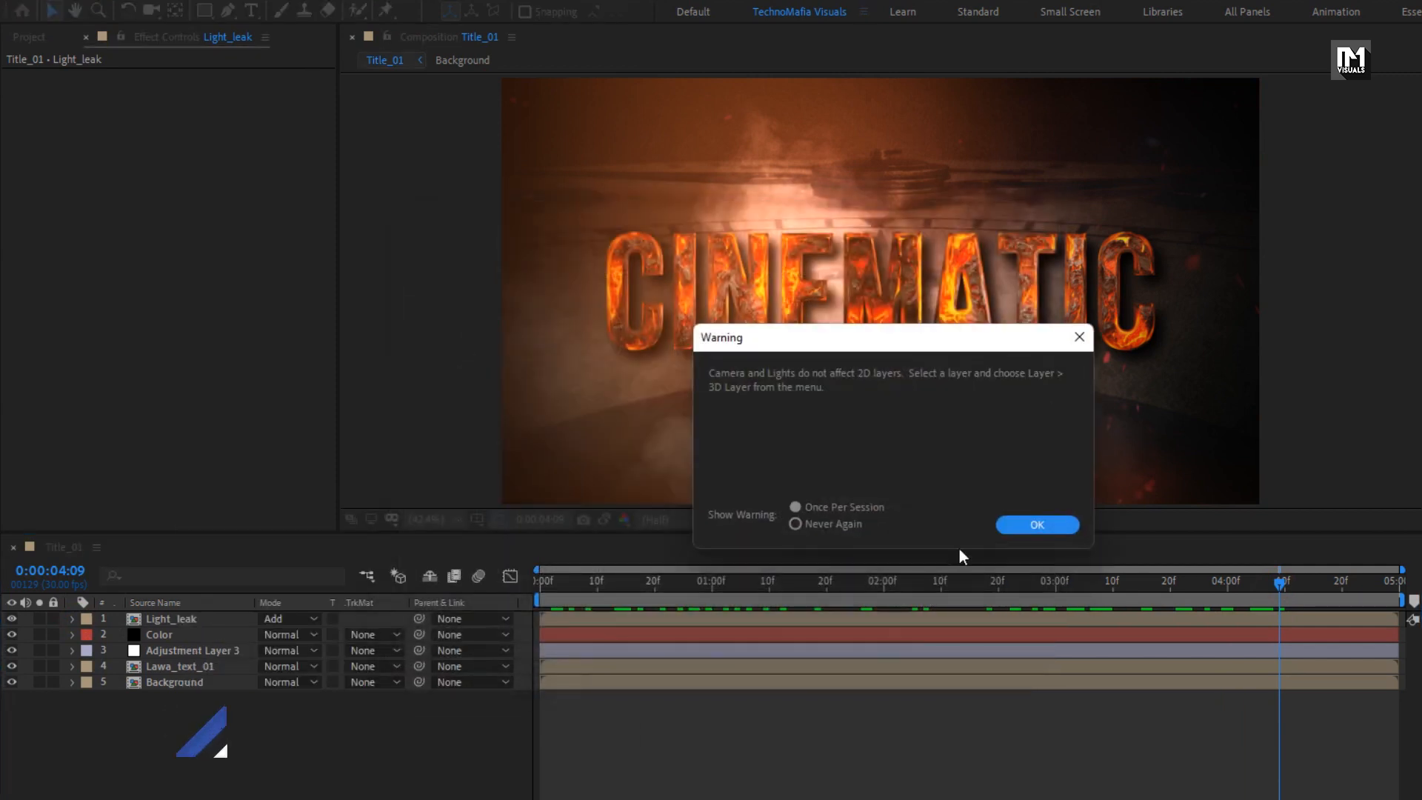
click(1019, 524)
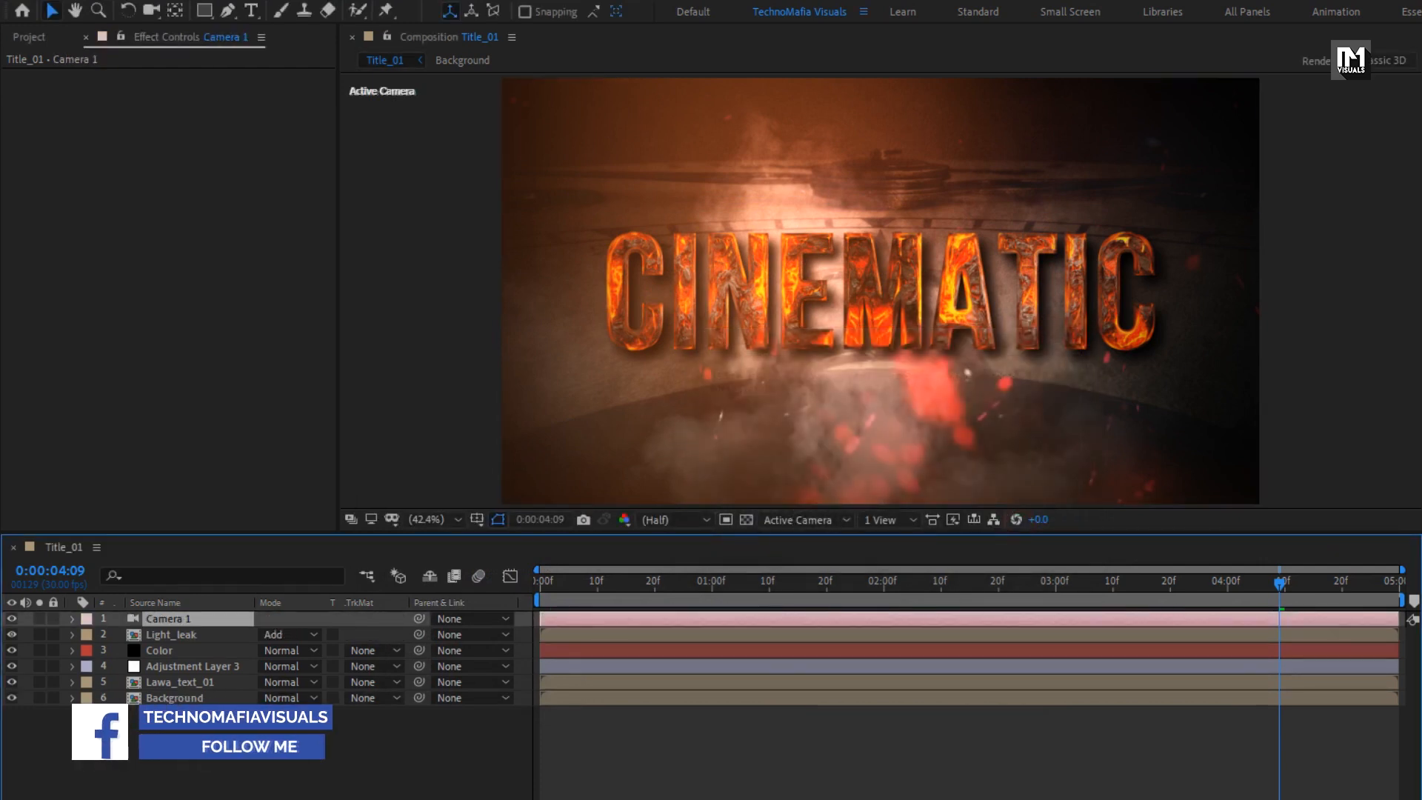
Make the Lawa_text_01 layer 3D and scrub the early part of the timeline to check the title
key(F4)
click(207, 682)
click(362, 681)
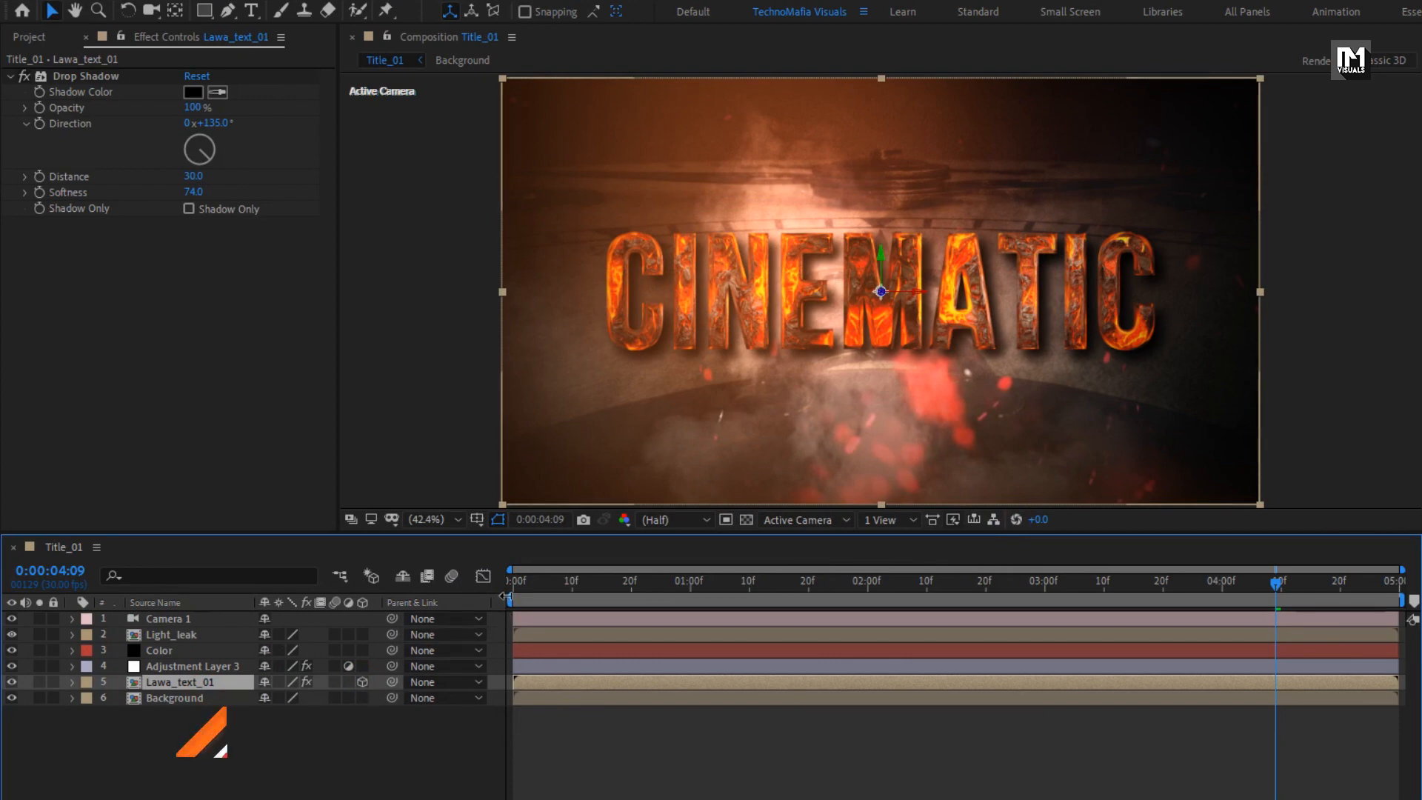
drag(540, 584, 613, 581)
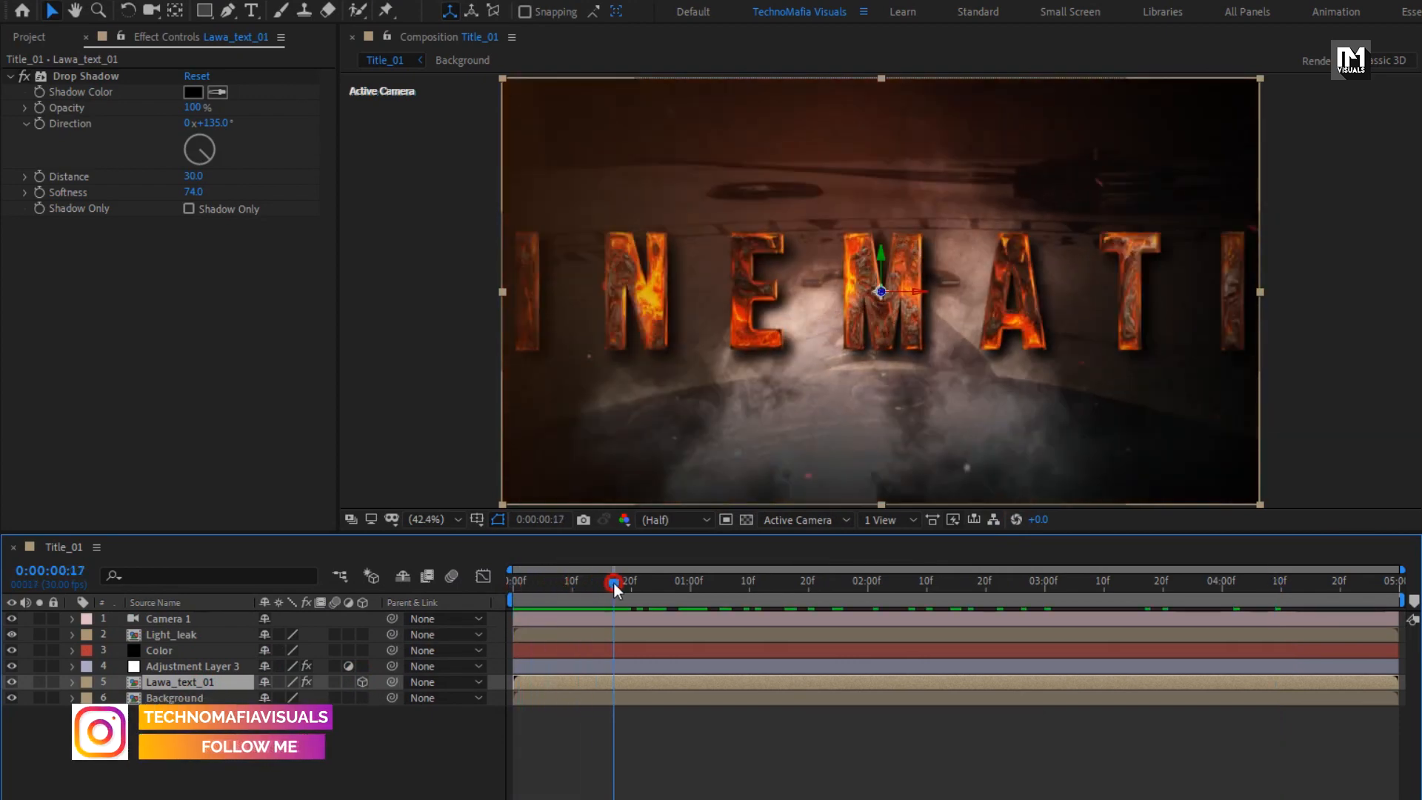
Add a null object to Title_01 and make it a 3D layer
click(221, 751)
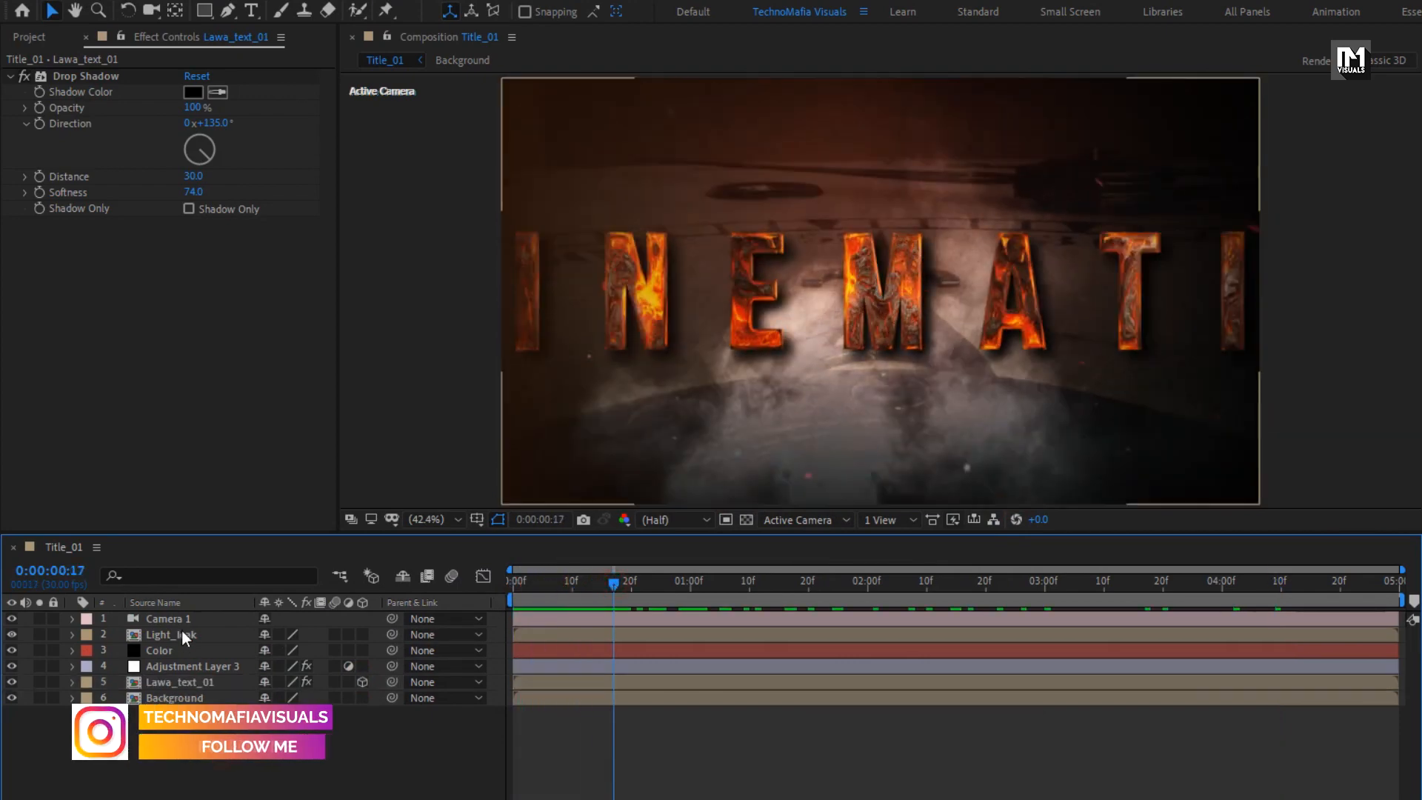
right_click(238, 743)
mouse_move(398, 531)
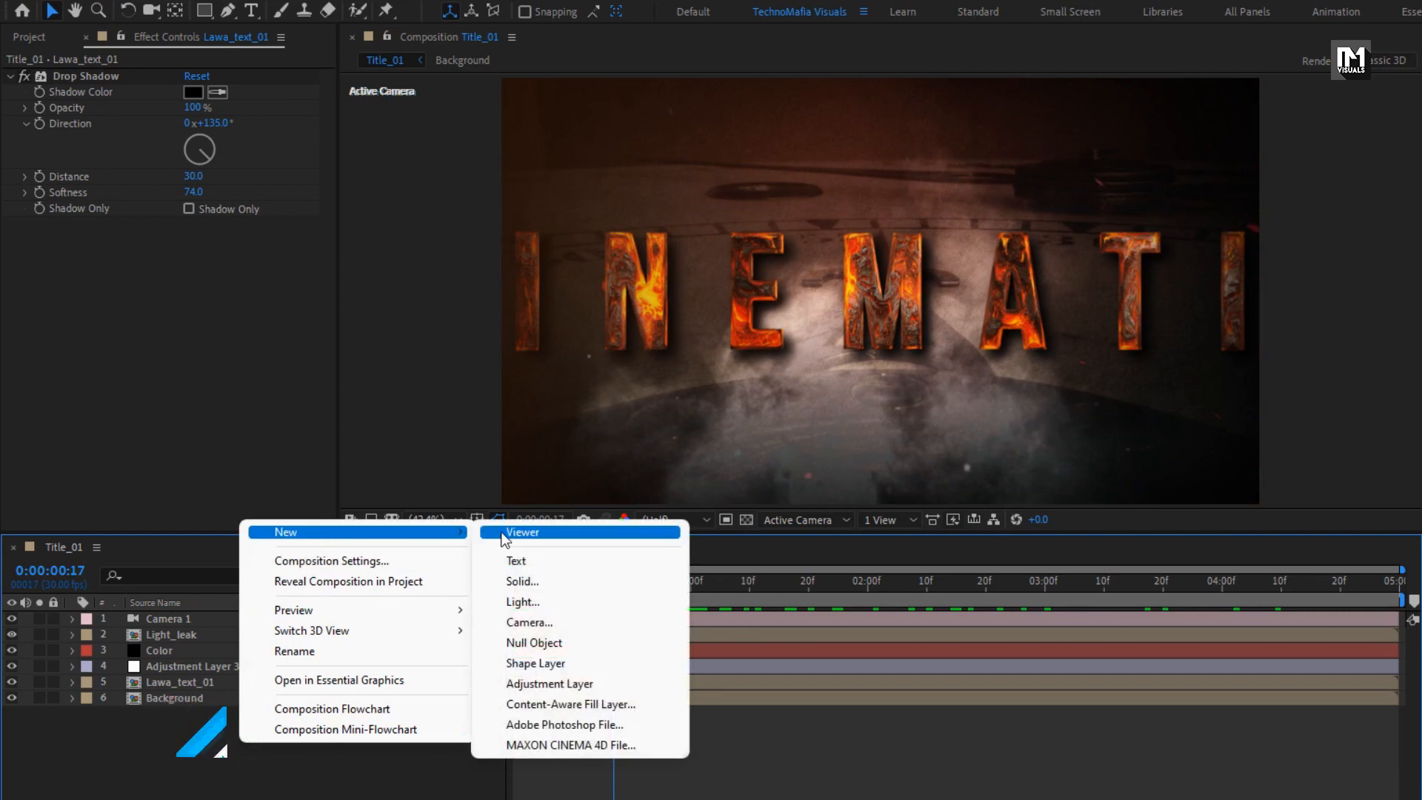
click(533, 642)
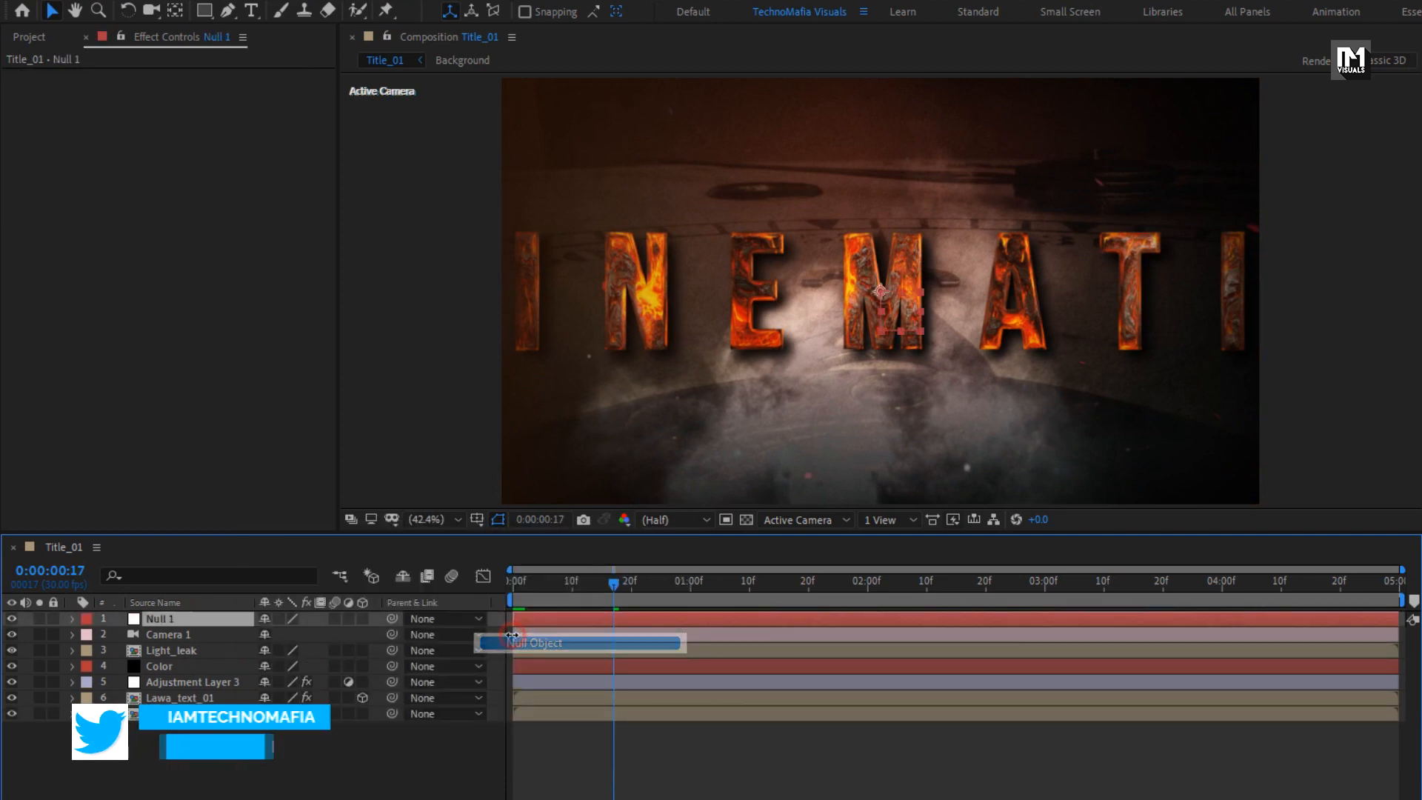
click(363, 618)
Parent the Camera 1 layer to Null 1
click(210, 635)
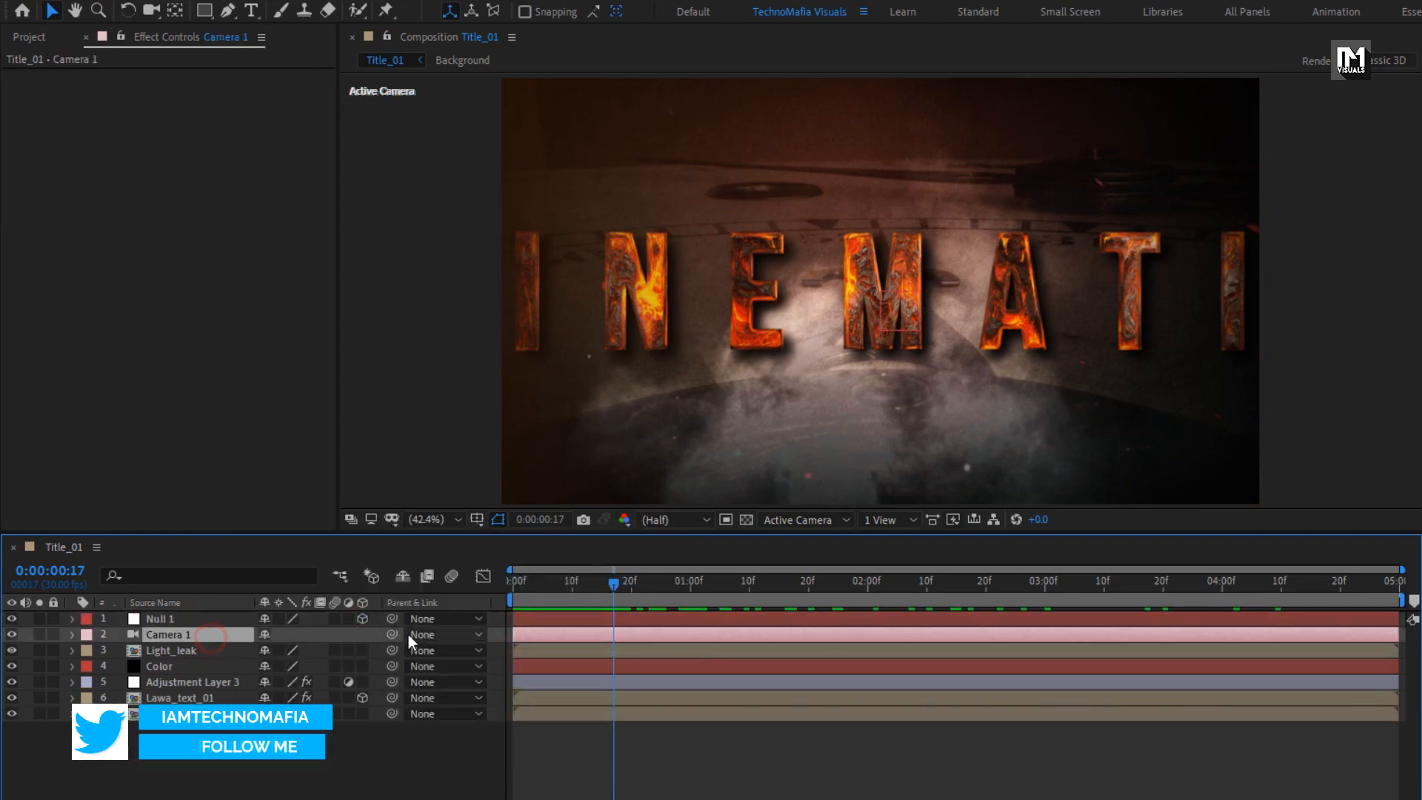
click(407, 634)
click(462, 682)
Keyframe Null 1's Position with Z at 1941 on the first frame and Z at 0 on 0:00:00:20, and scrub through the move
click(192, 619)
key(p)
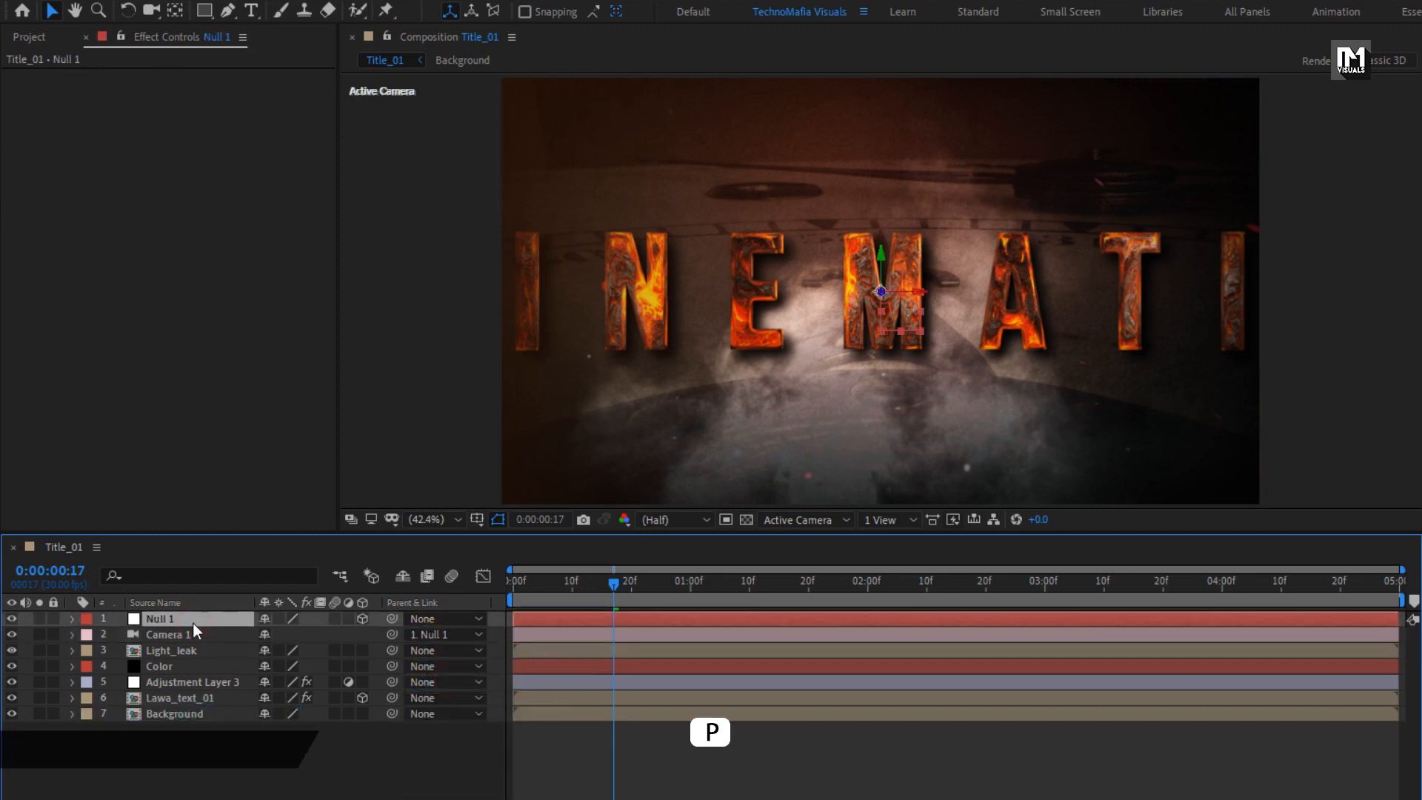
click(633, 590)
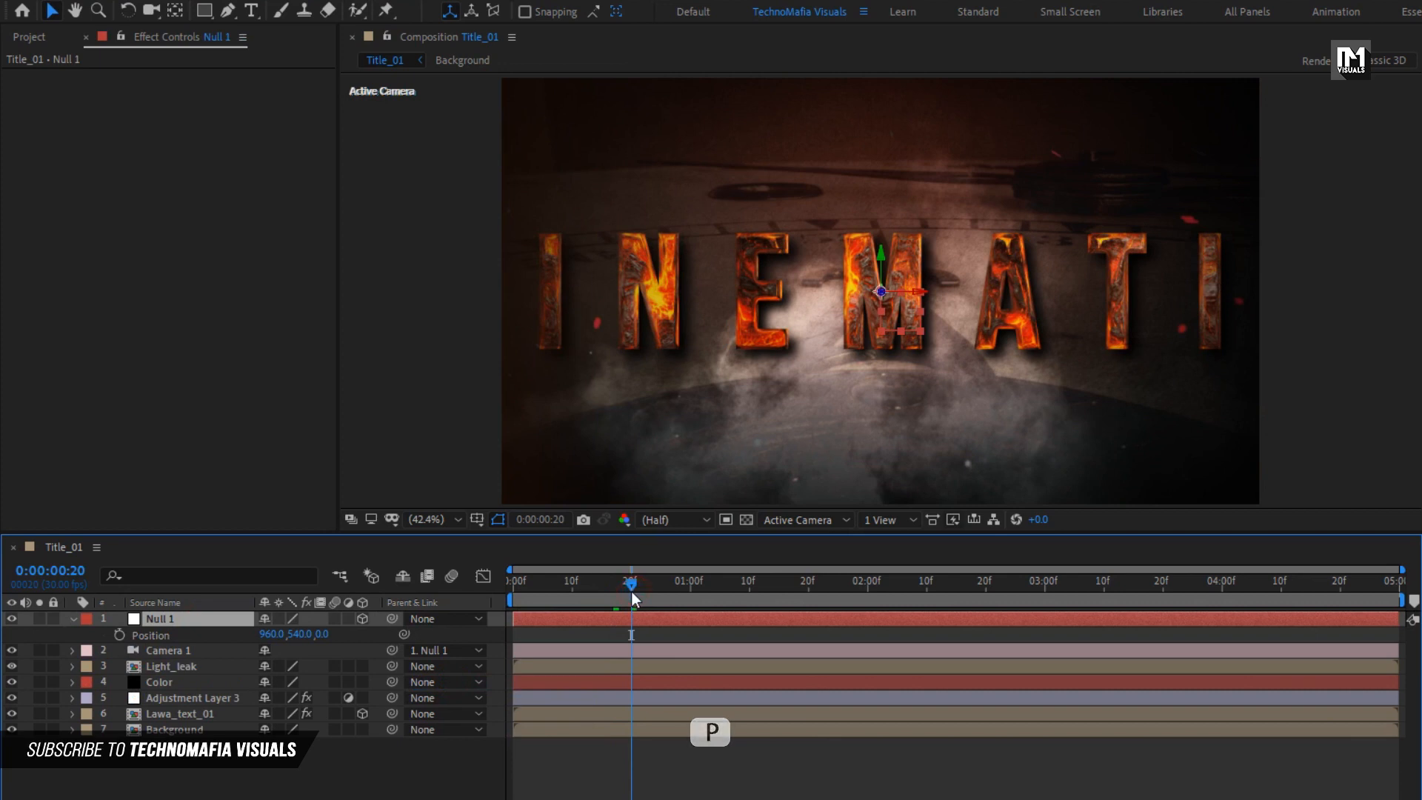
click(169, 635)
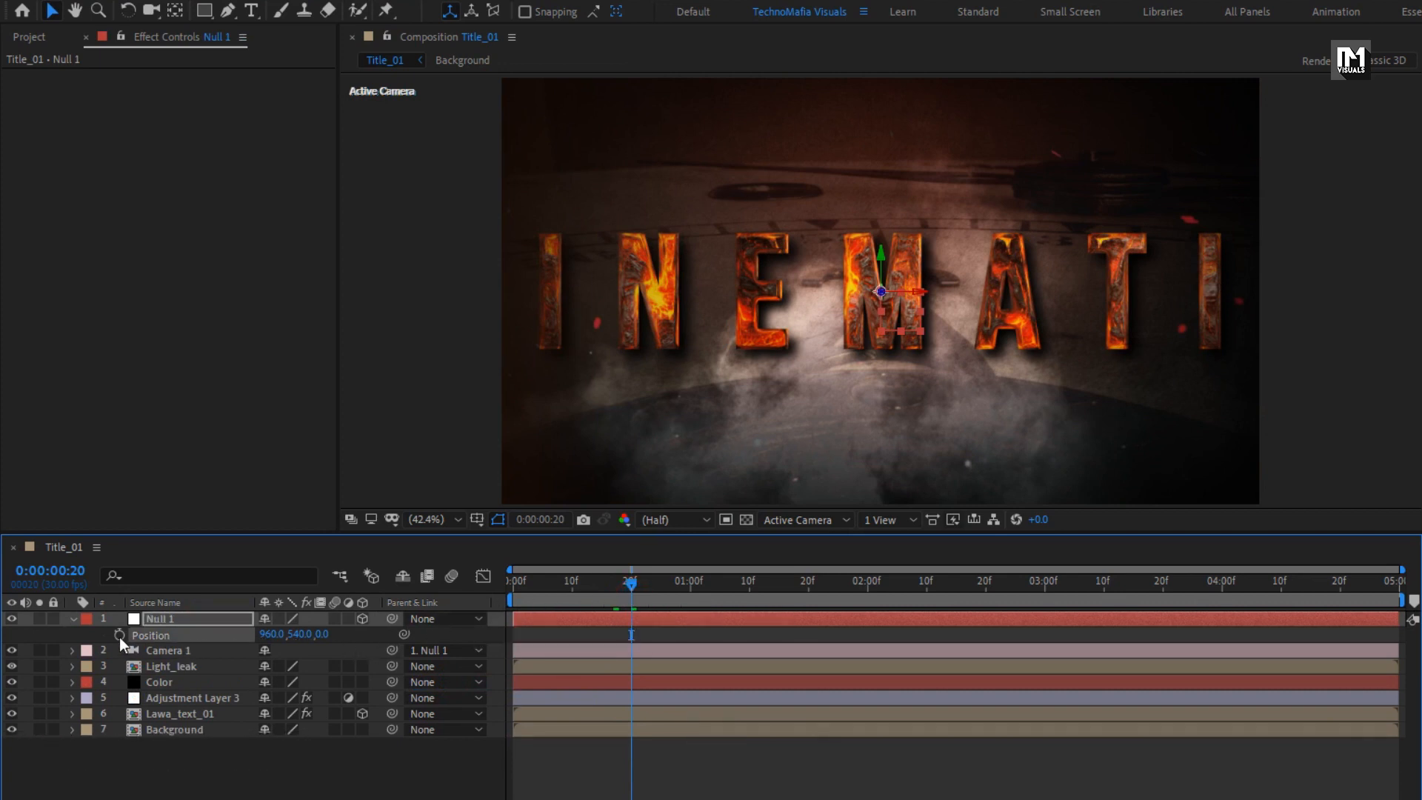
click(118, 634)
click(510, 583)
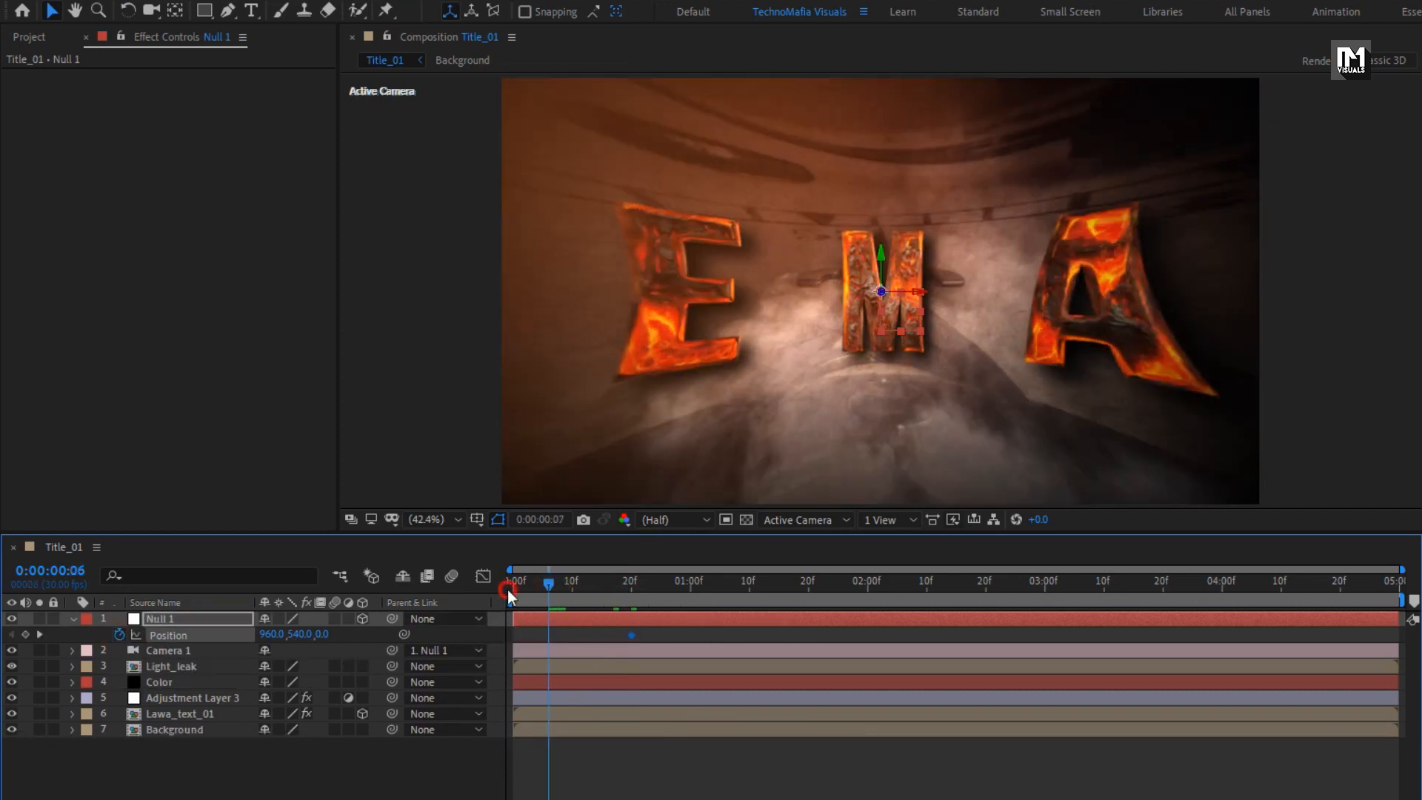
drag(328, 638, 1274, 631)
drag(331, 636, 1173, 633)
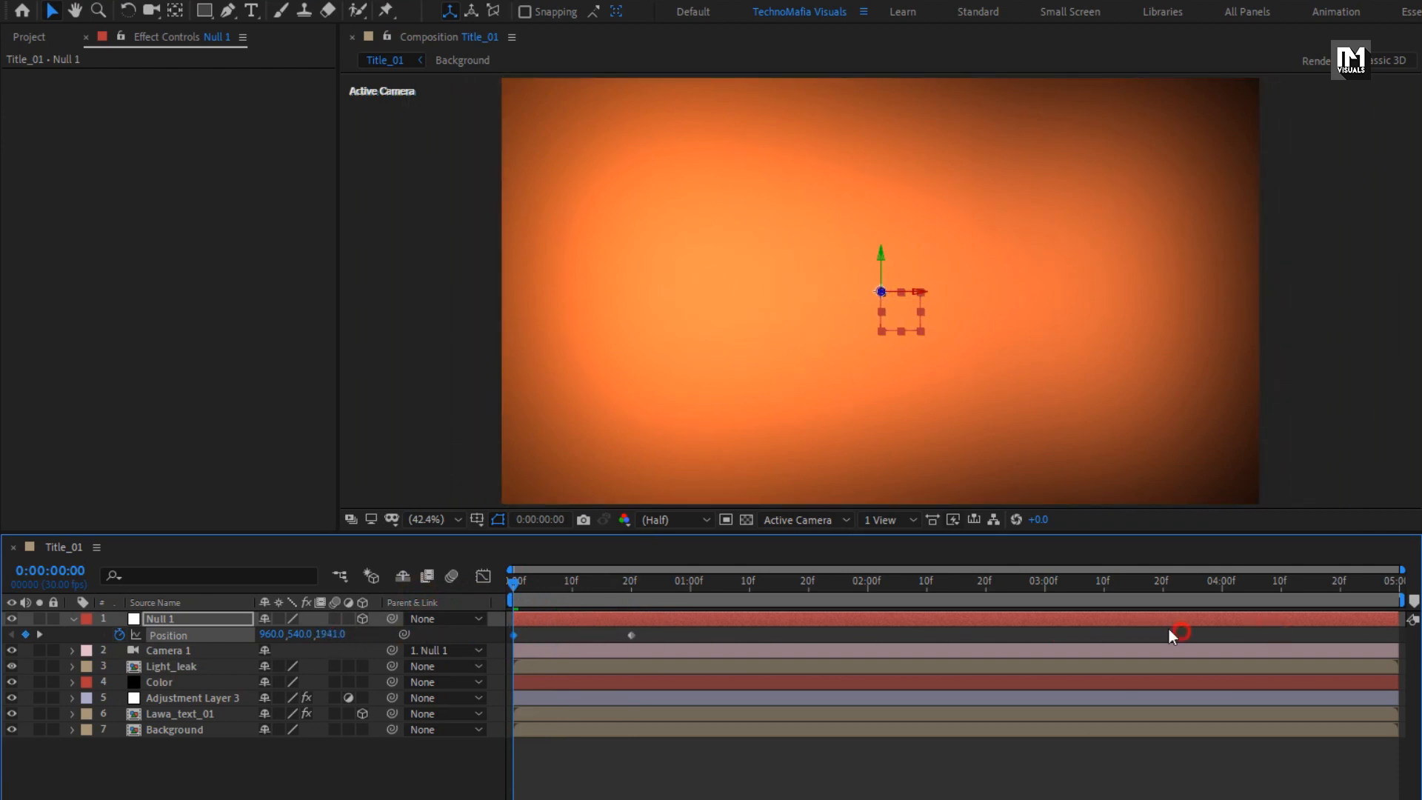
drag(514, 583, 620, 600)
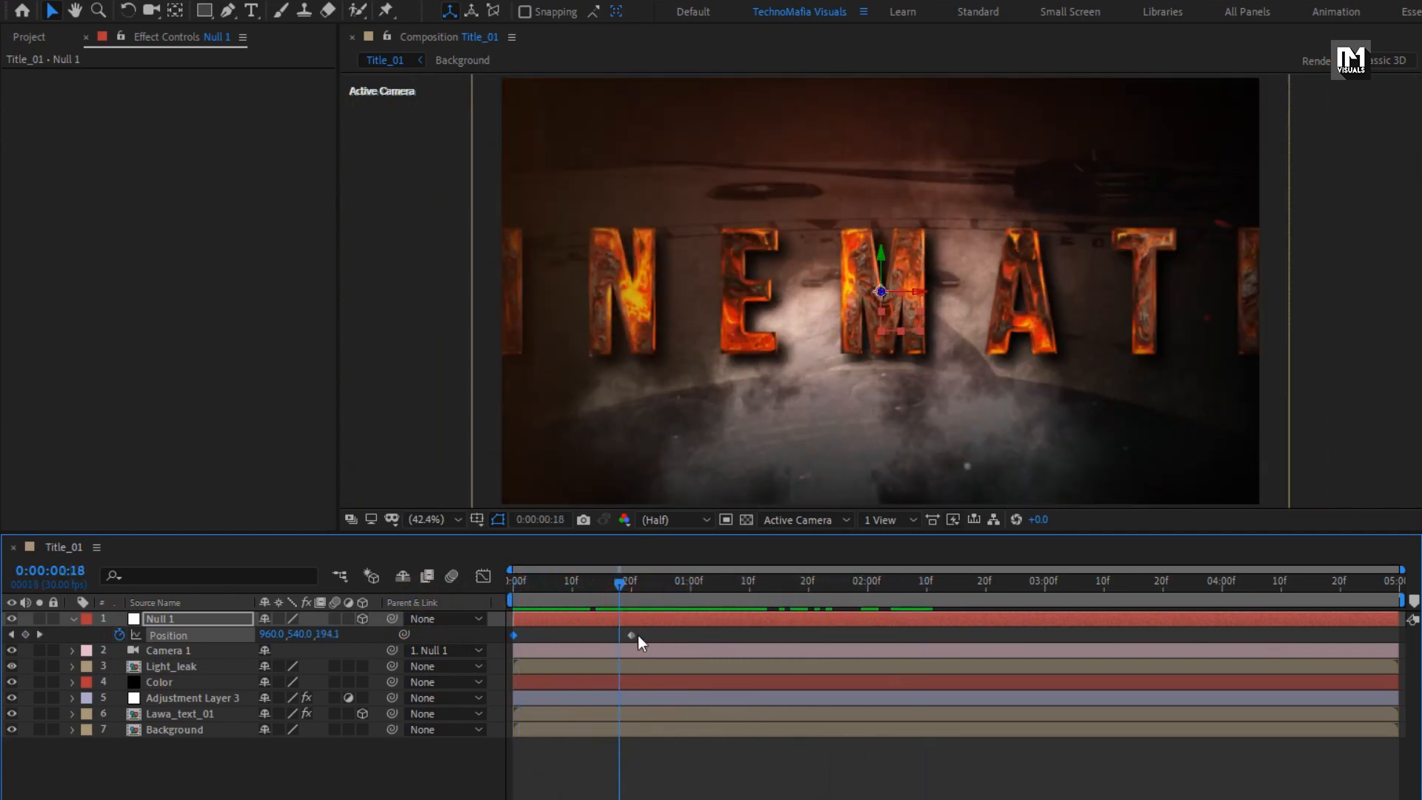
Apply Easy Ease to both Position keyframes of Null 1
right_click(514, 635)
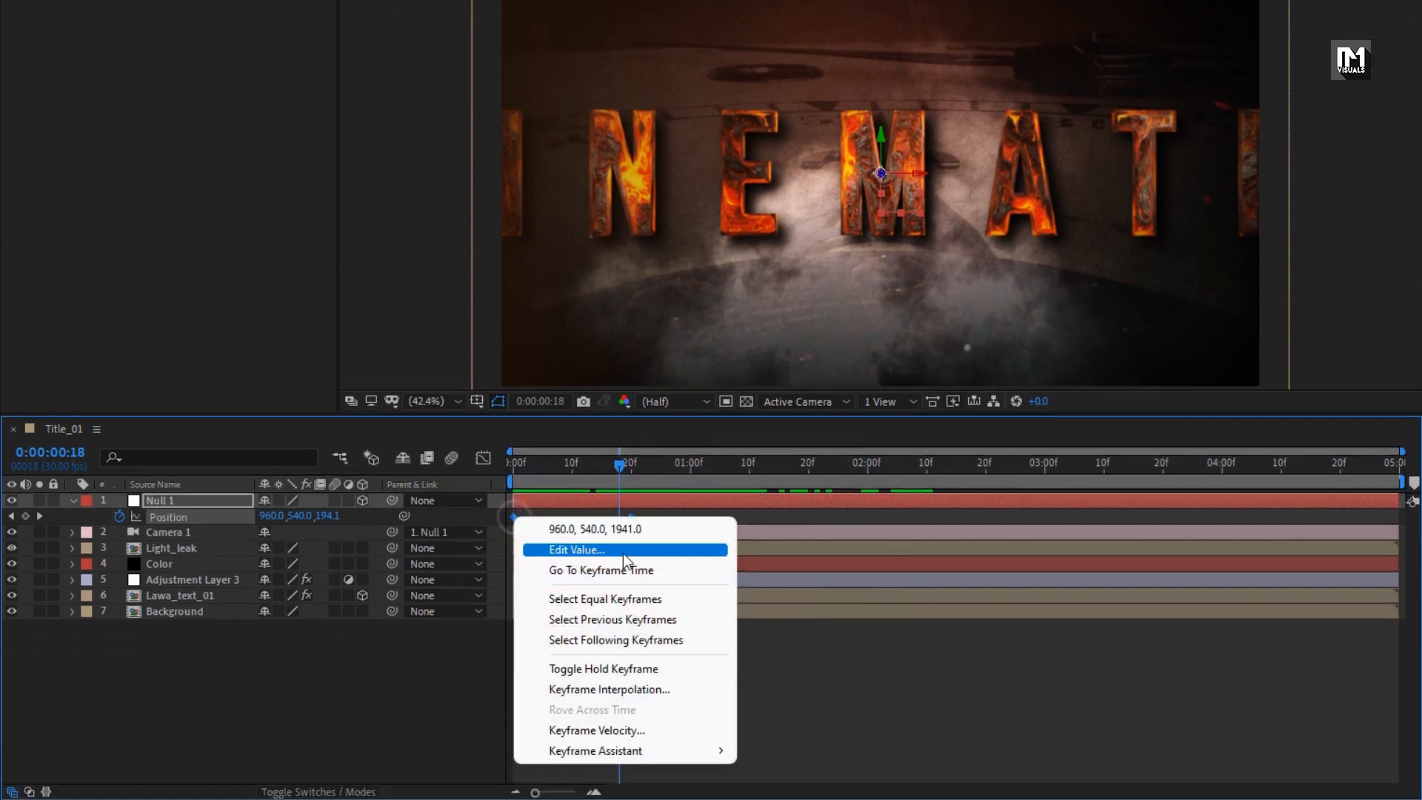
mouse_move(659, 750)
click(776, 630)
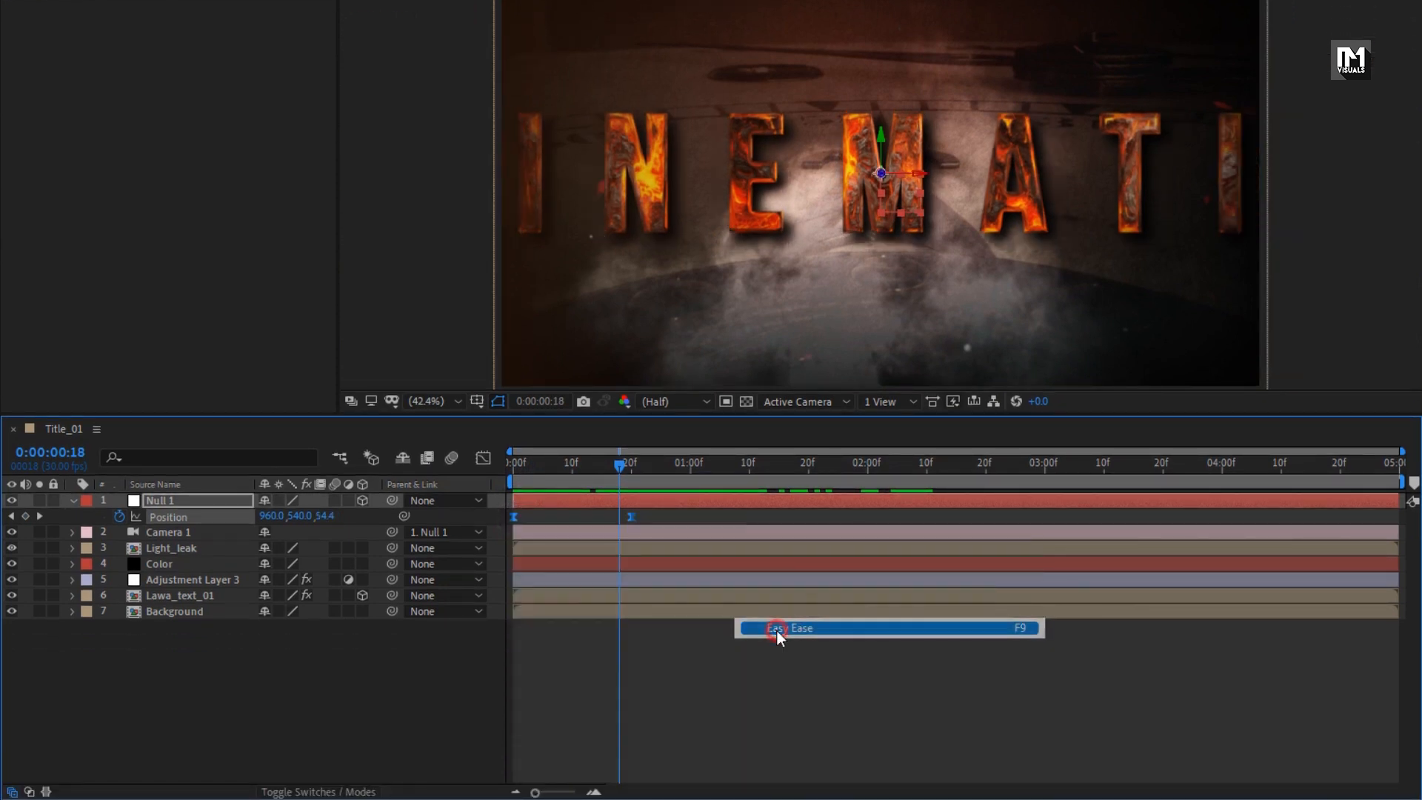
Reshape Null 1's Position speed graph so the speed peaks right at the start and eases out gradually, and scrub to check it
click(485, 458)
drag(660, 691, 517, 738)
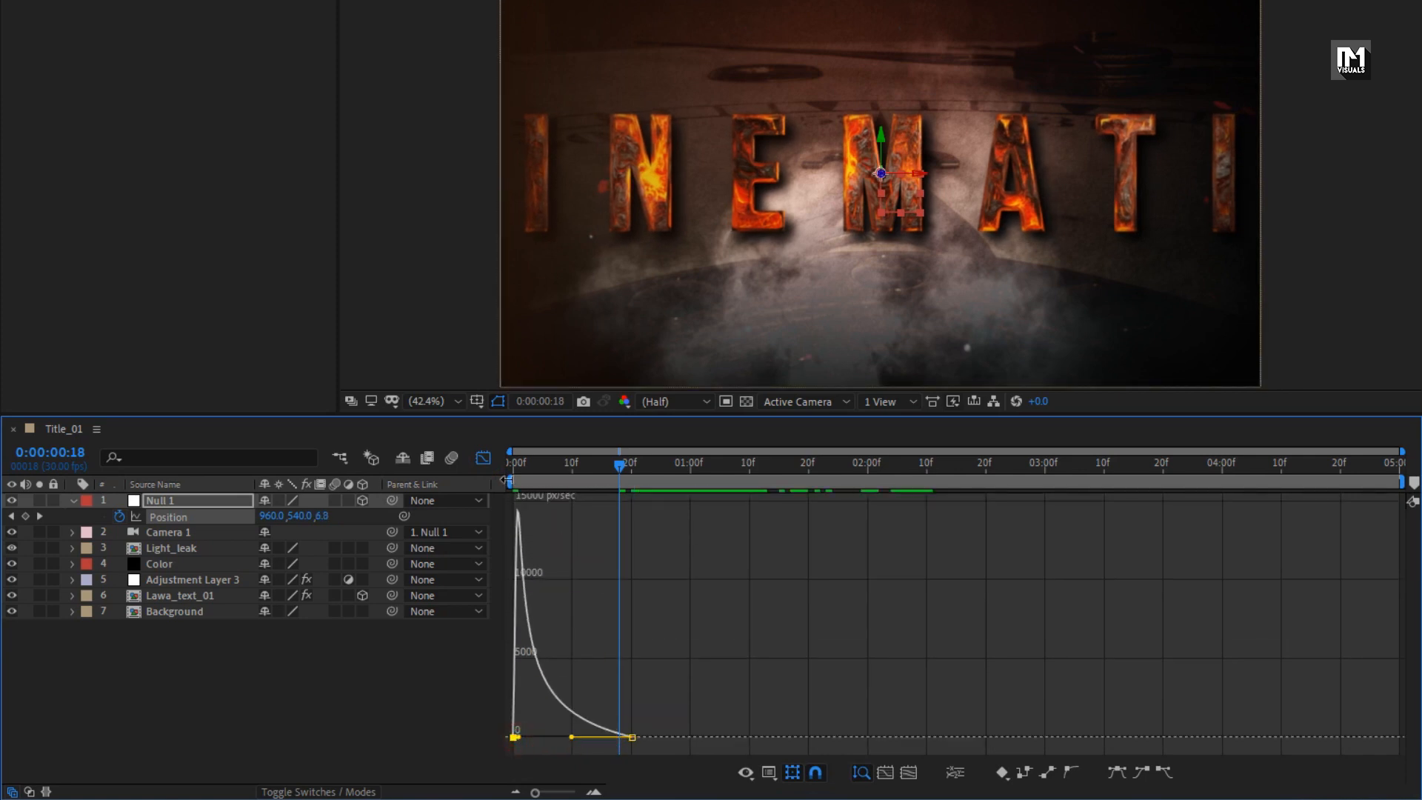
click(517, 468)
drag(518, 476, 632, 481)
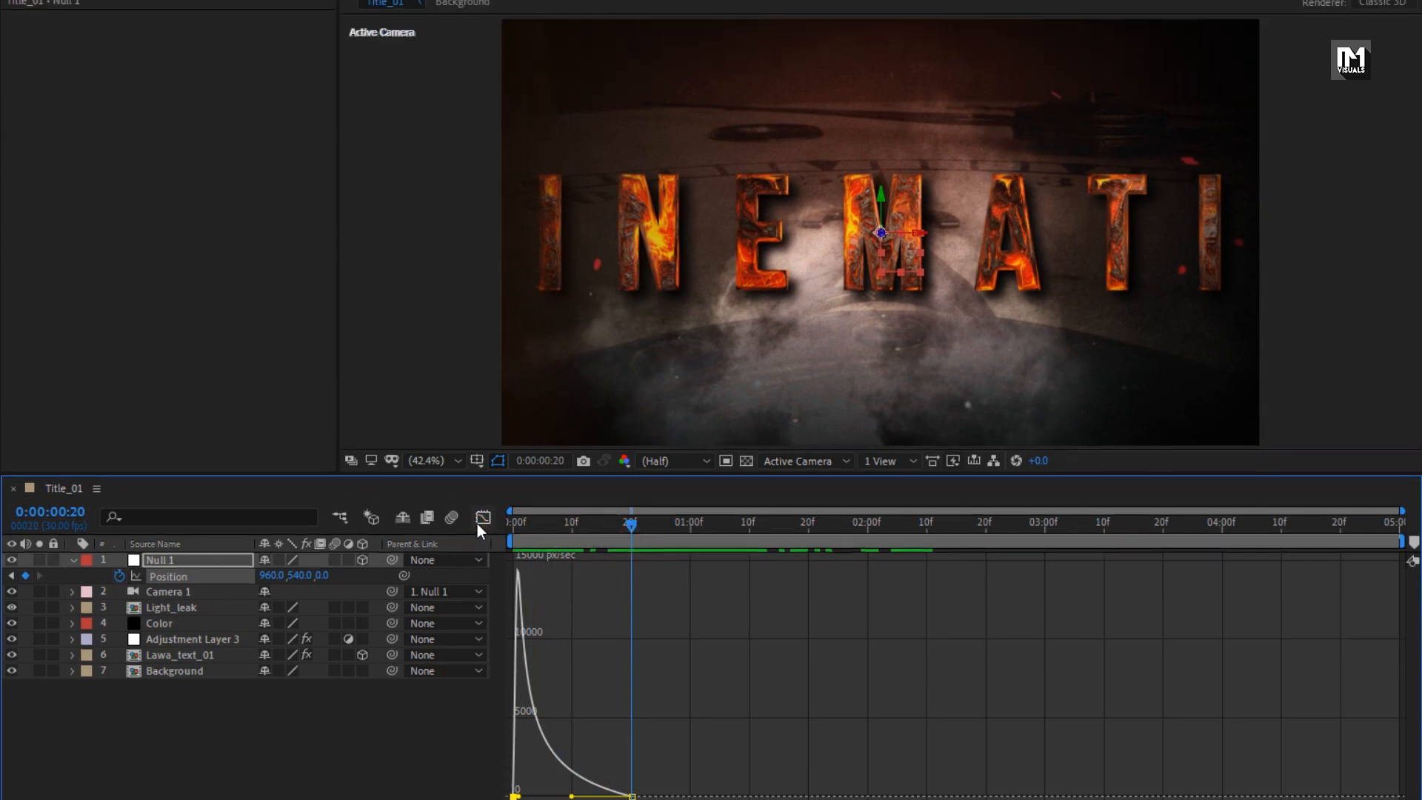
click(481, 460)
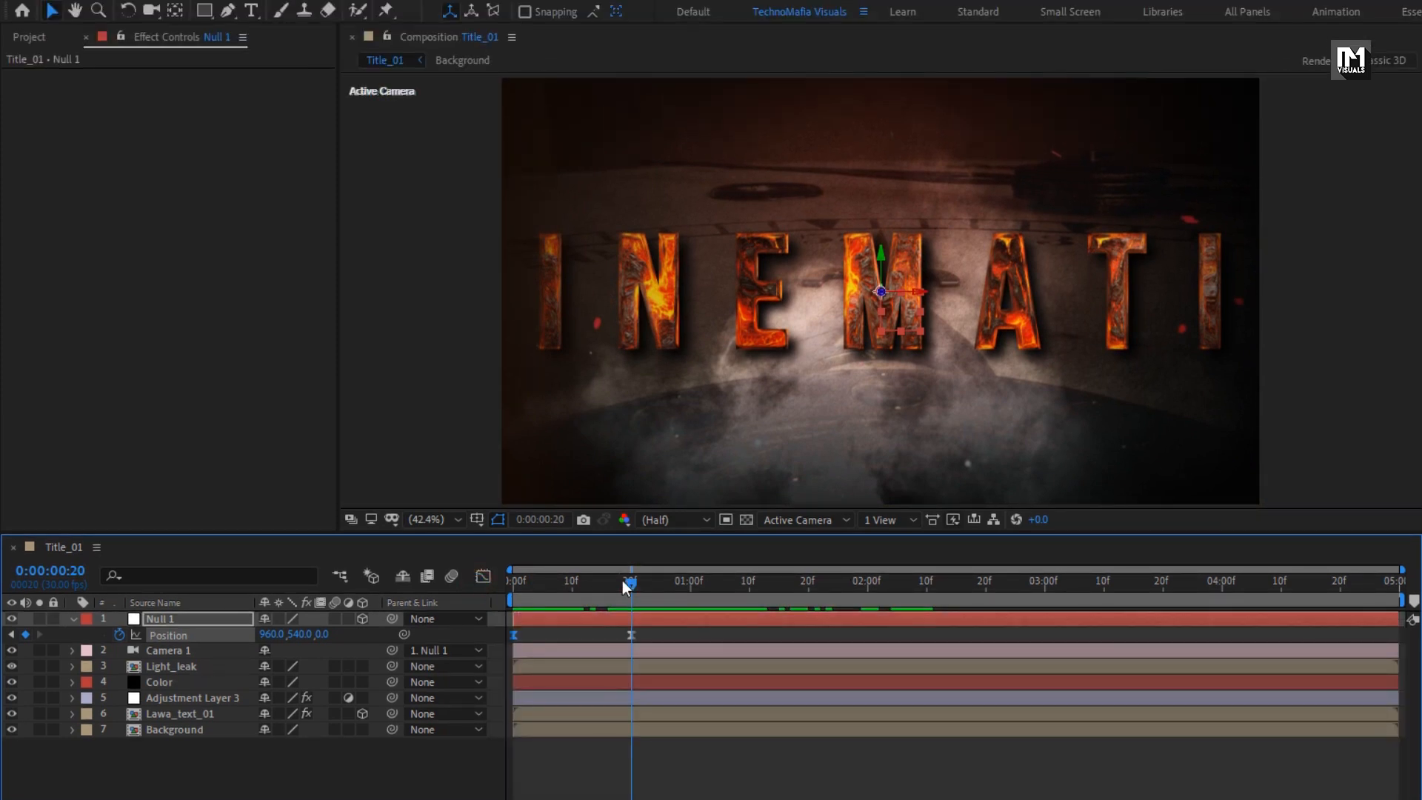
drag(622, 580, 730, 588)
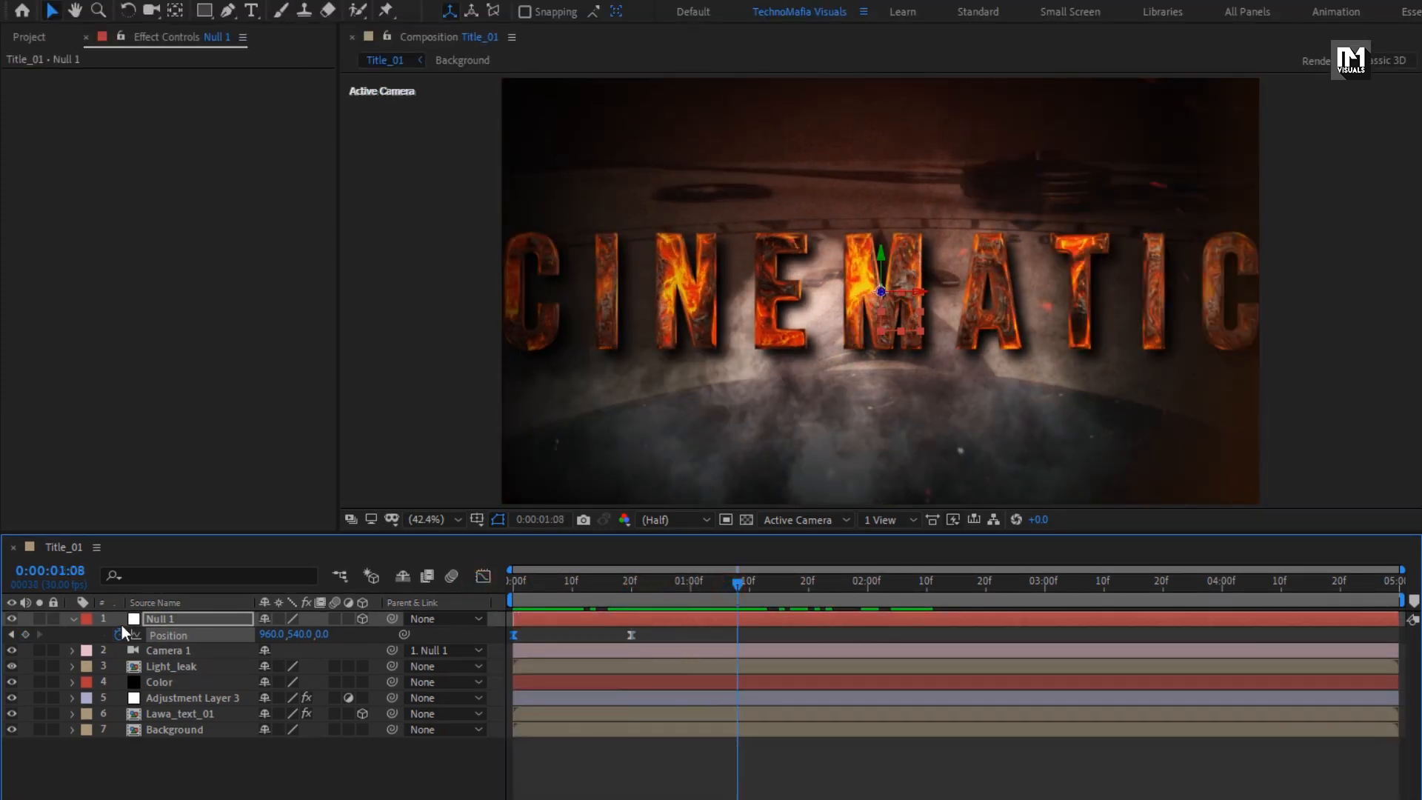
click(74, 620)
Add a second null object to Title_01 and make it a 3D layer
click(161, 621)
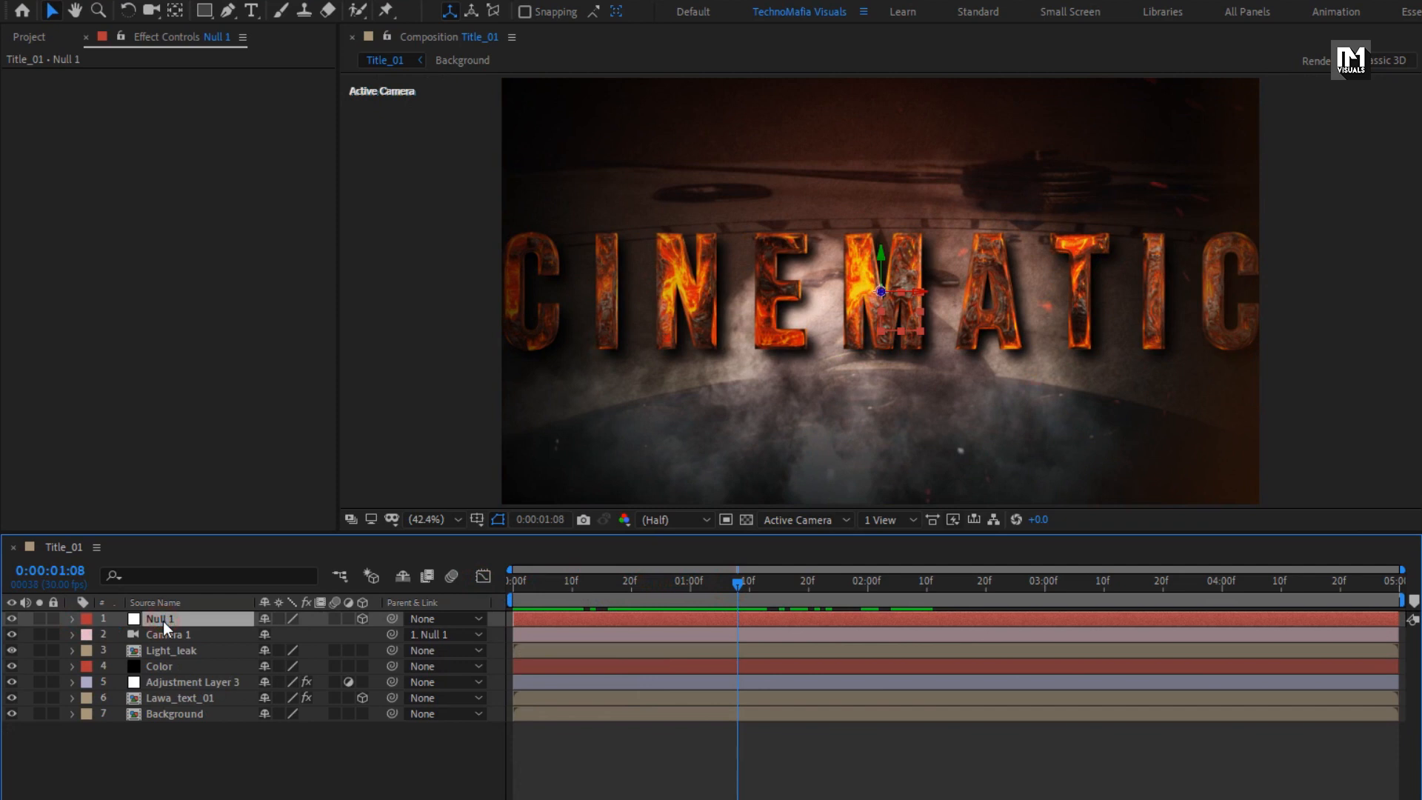
right_click(255, 763)
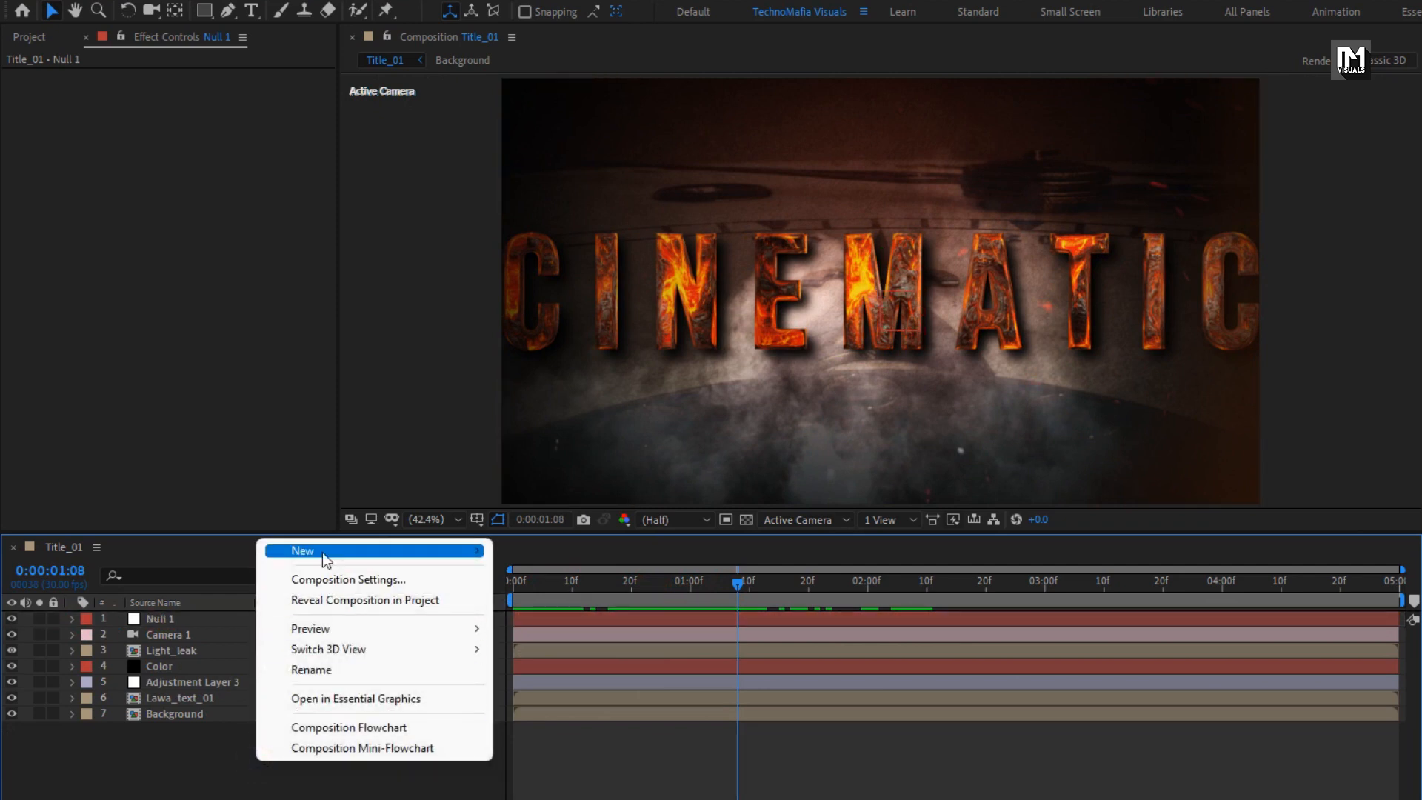
mouse_move(322, 553)
click(528, 657)
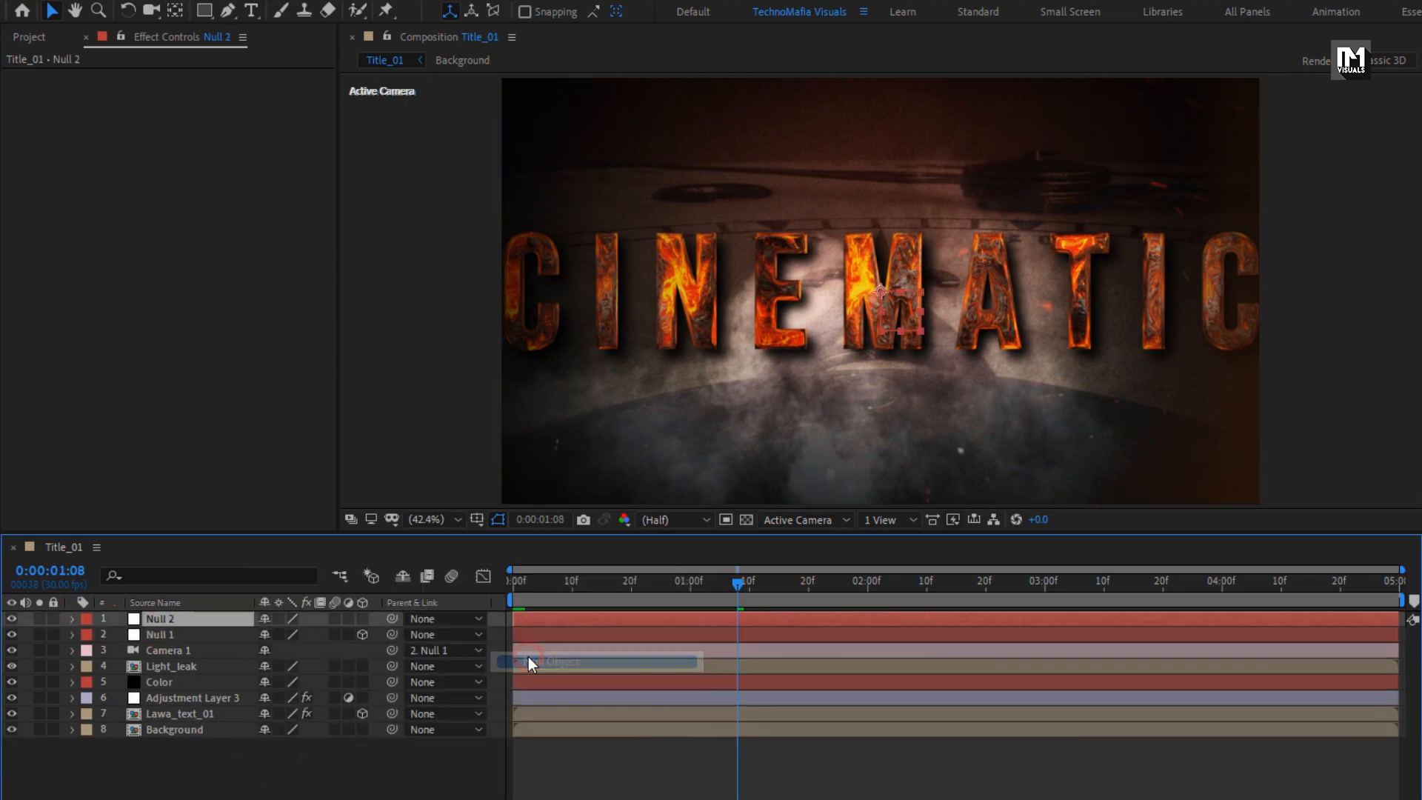
click(362, 619)
Parent the Null 1 layer to Null 2
click(163, 634)
click(437, 634)
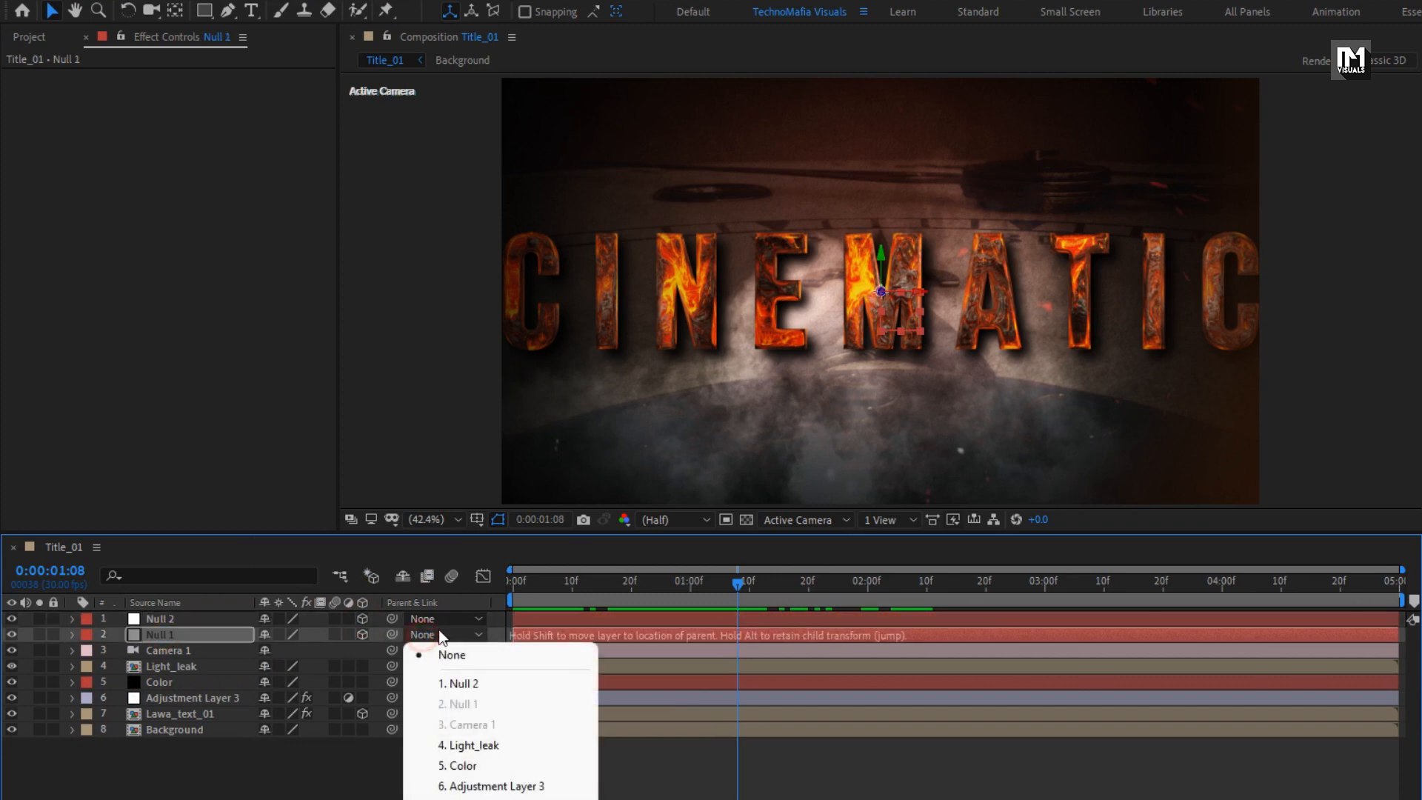
click(455, 682)
Keyframe Null 2's Position from Z 0 on the first frame to Z -365 at 0:00:04:29, and preview the camera animation
click(201, 620)
key(p)
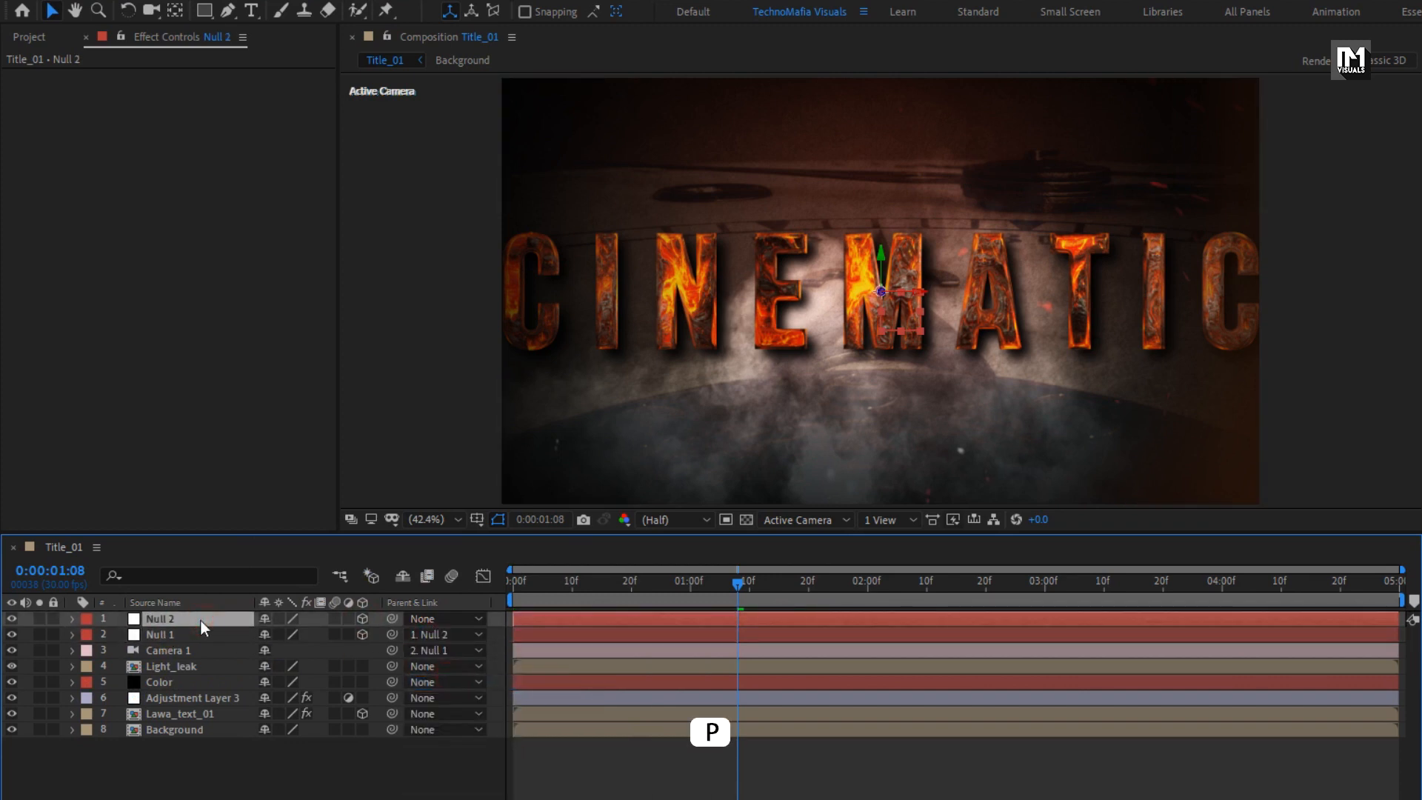
key(p)
drag(547, 585, 459, 576)
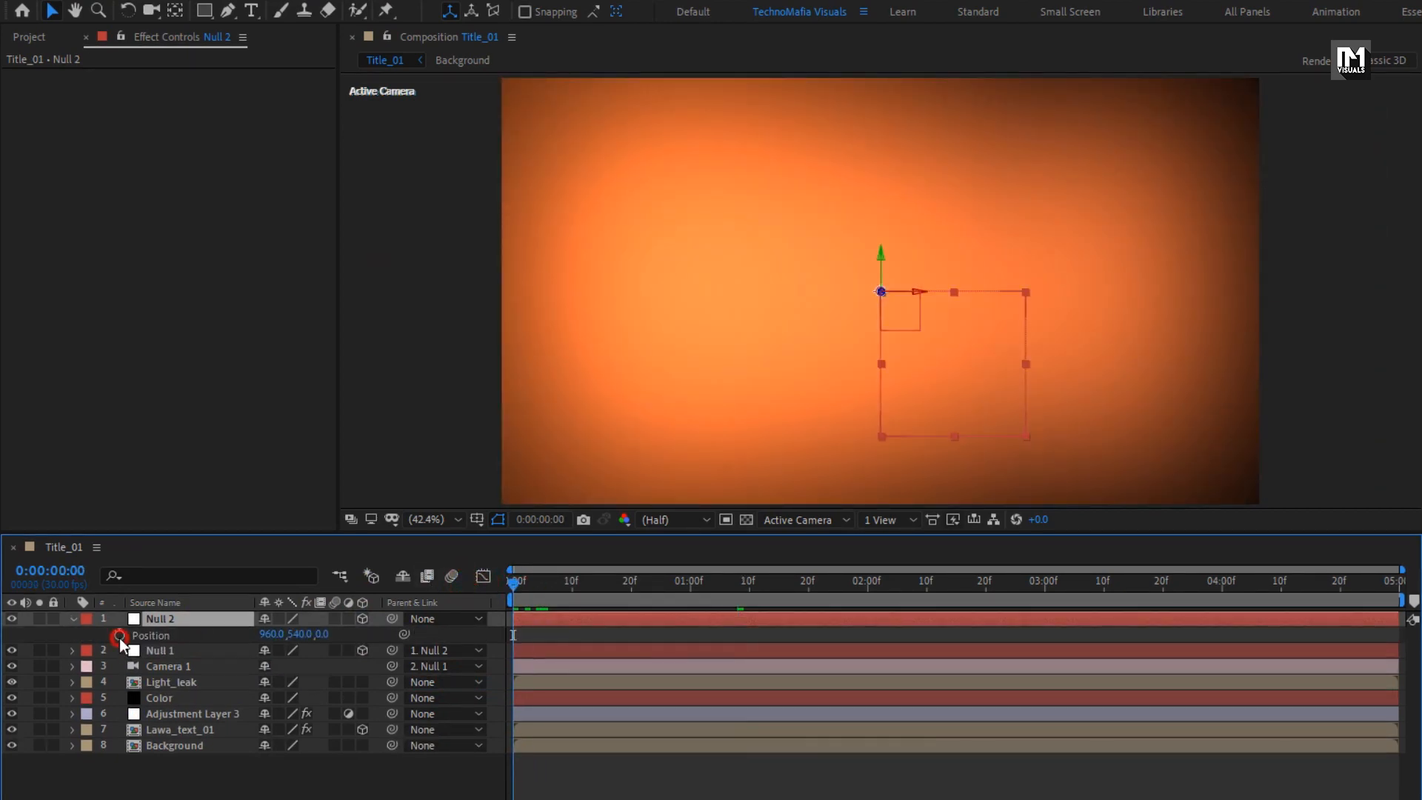
click(118, 634)
drag(561, 587, 1403, 590)
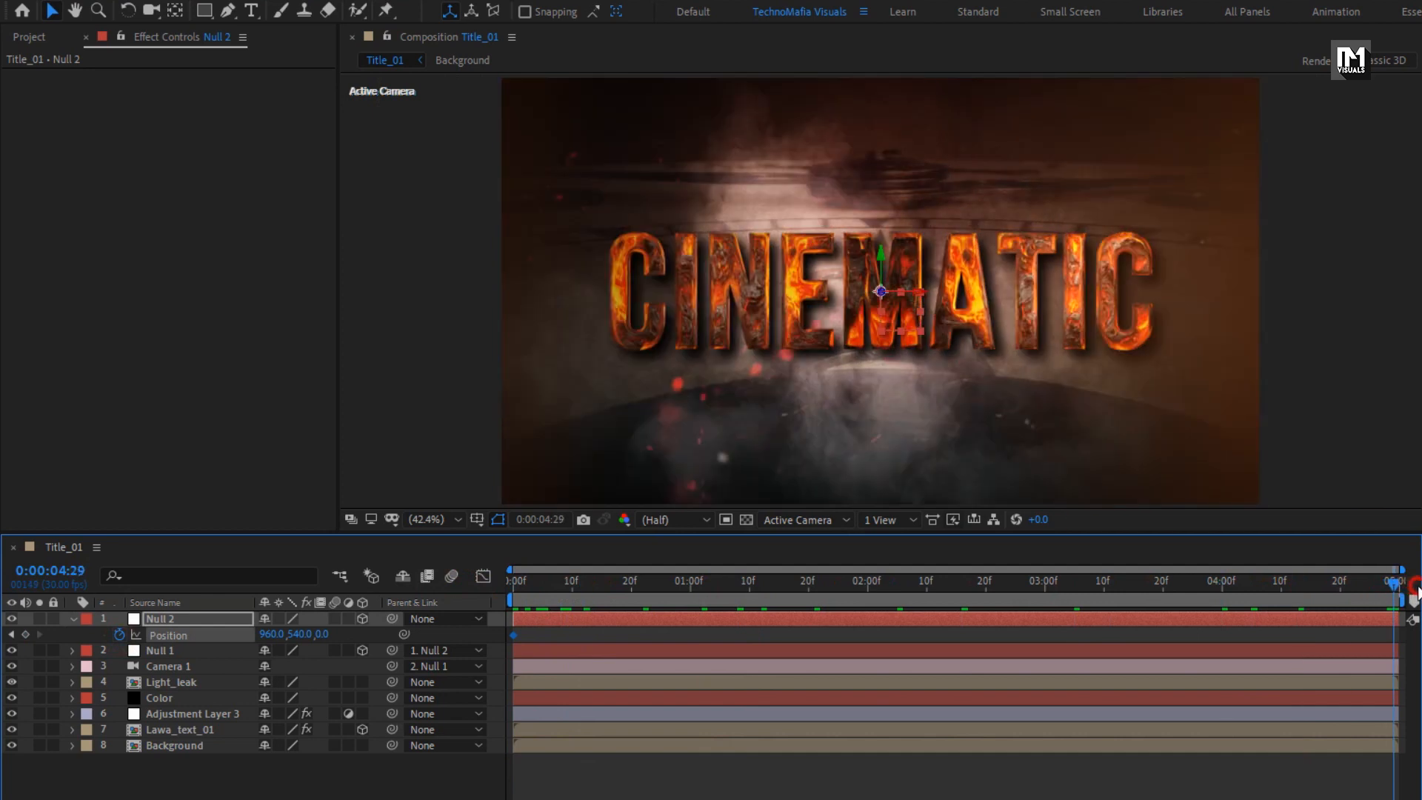
drag(320, 635, 28, 636)
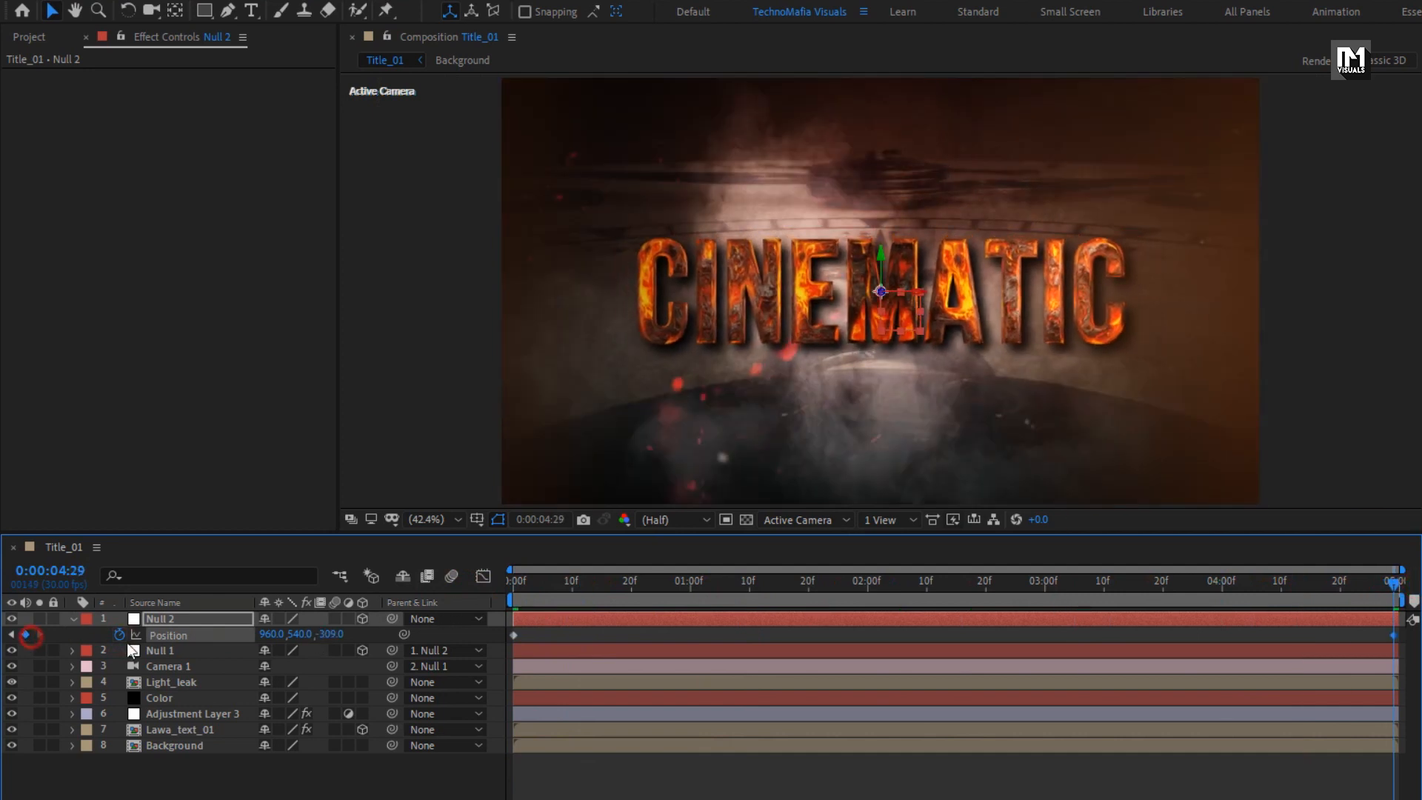
drag(330, 636, 592, 619)
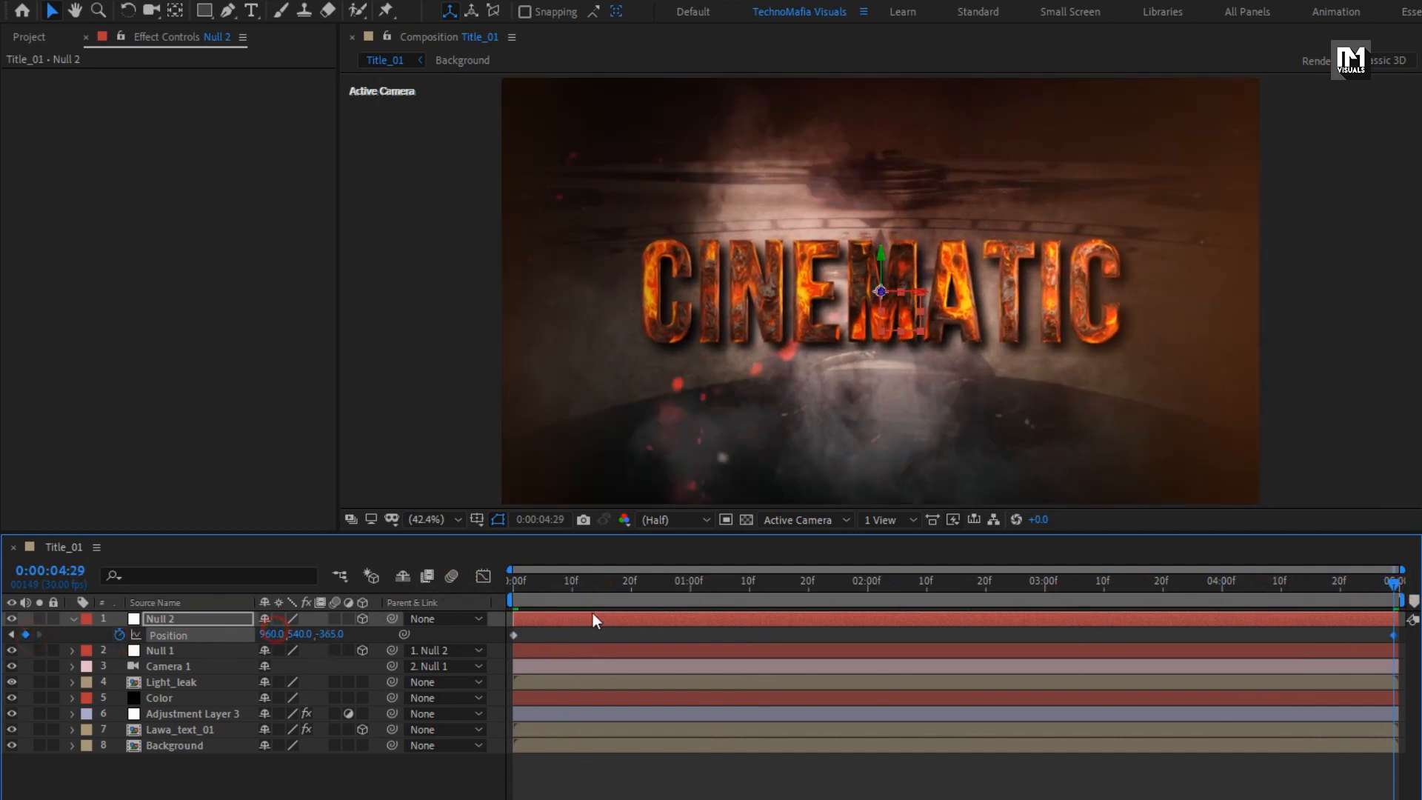
click(517, 588)
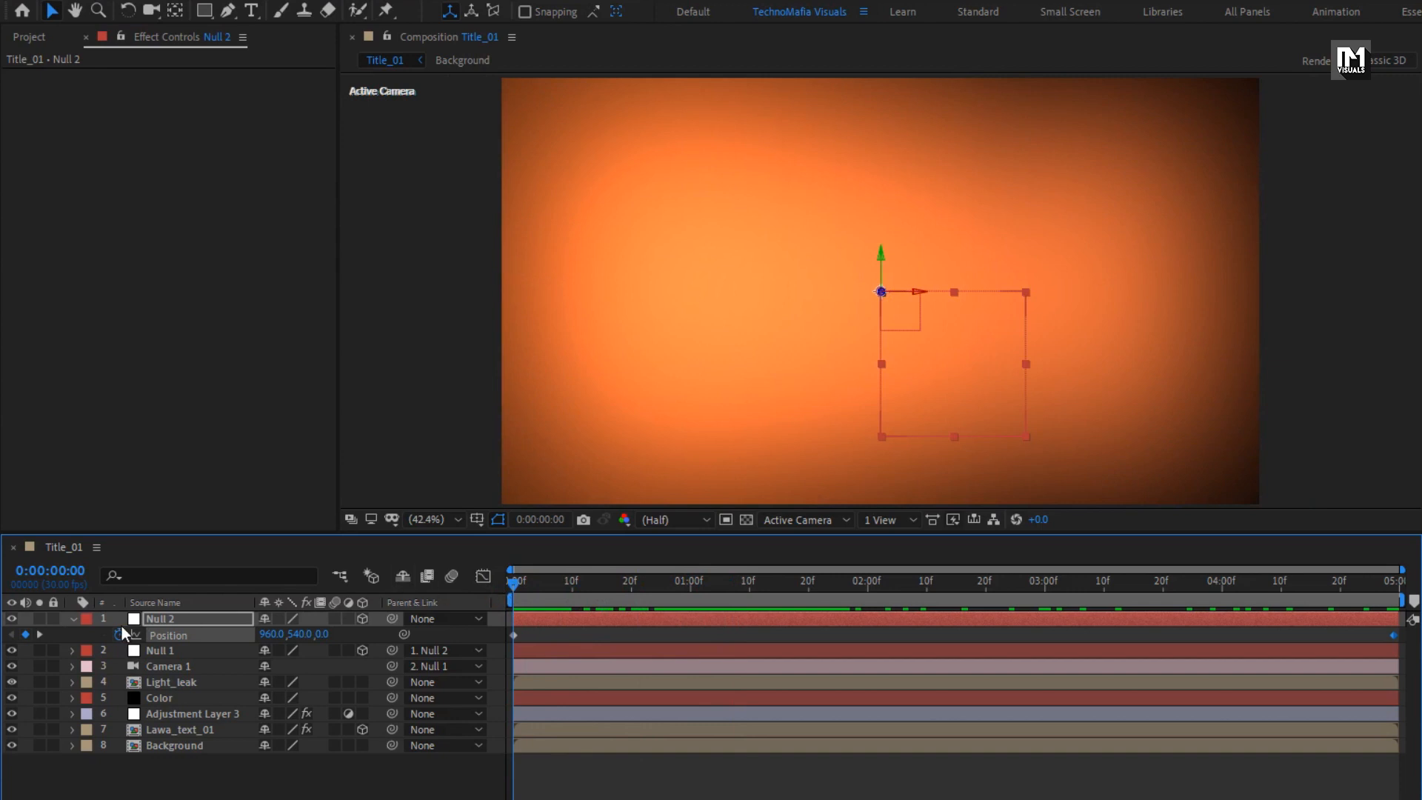
click(71, 619)
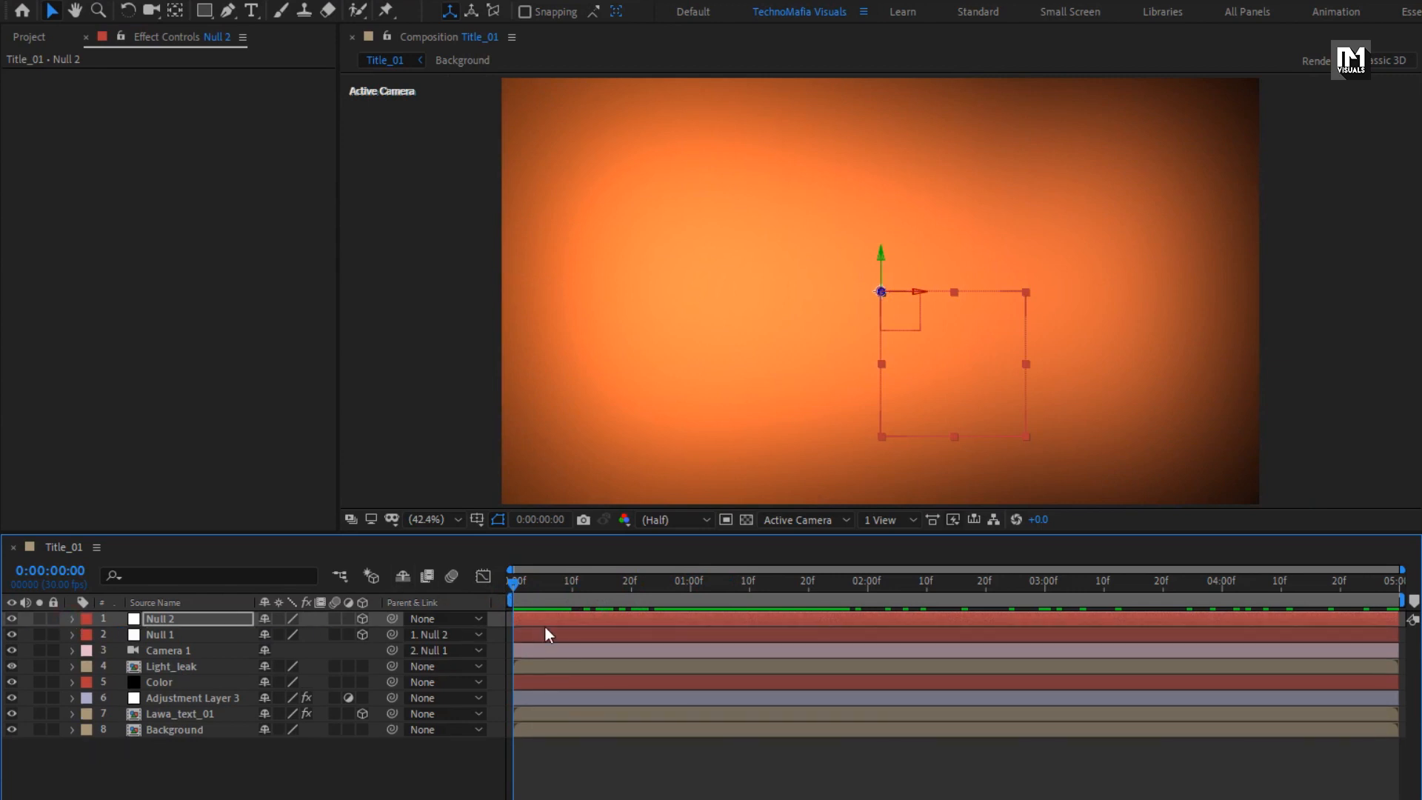
drag(544, 584, 942, 581)
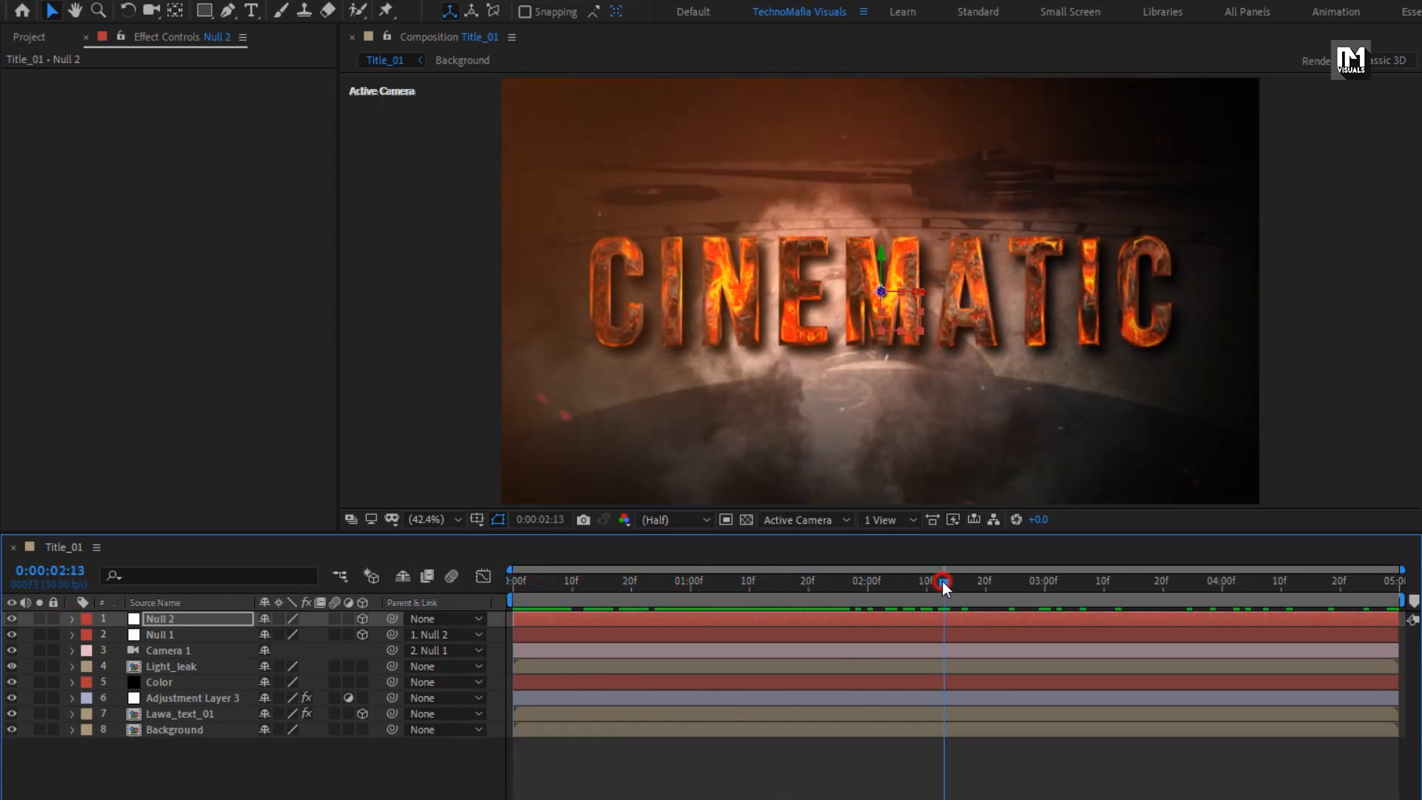
key(space)
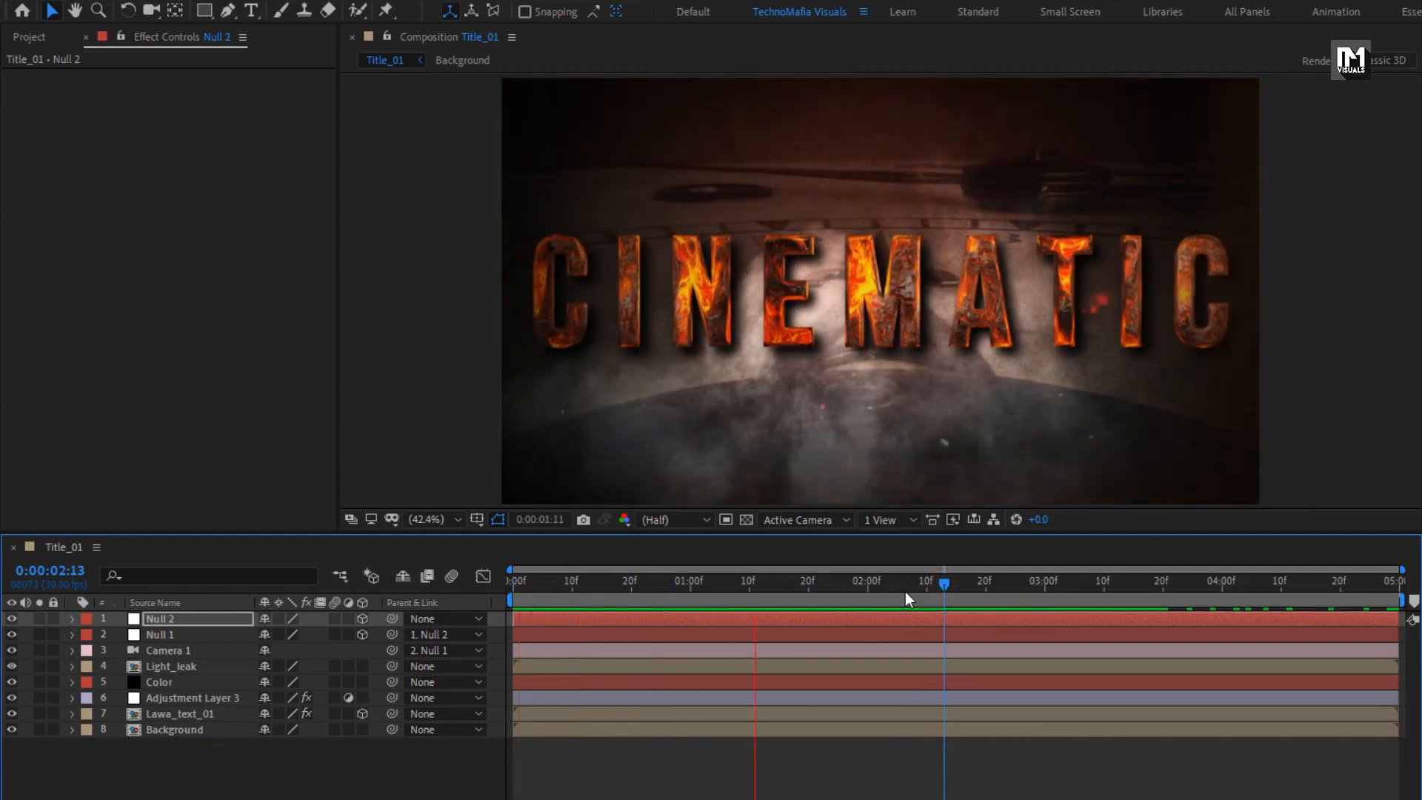
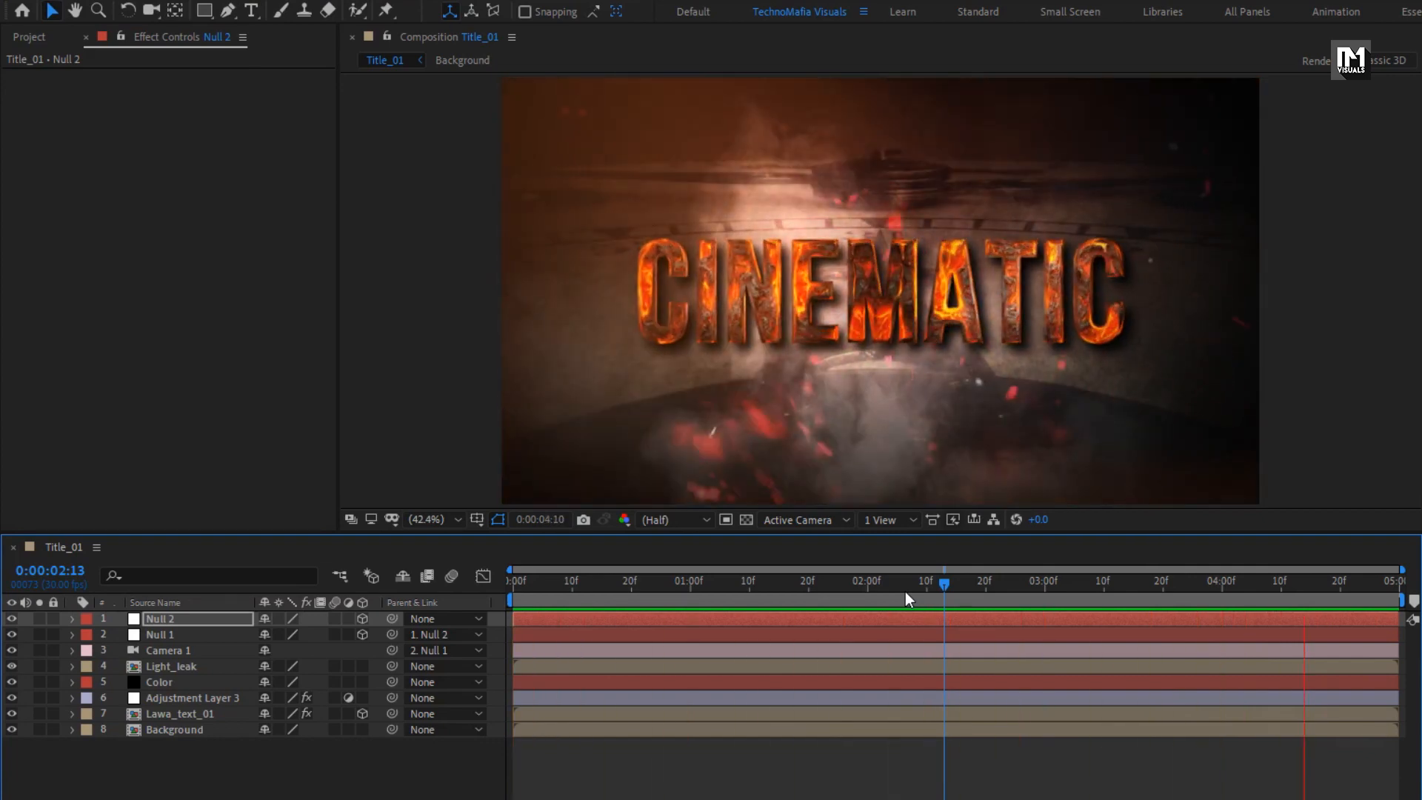
key(space)
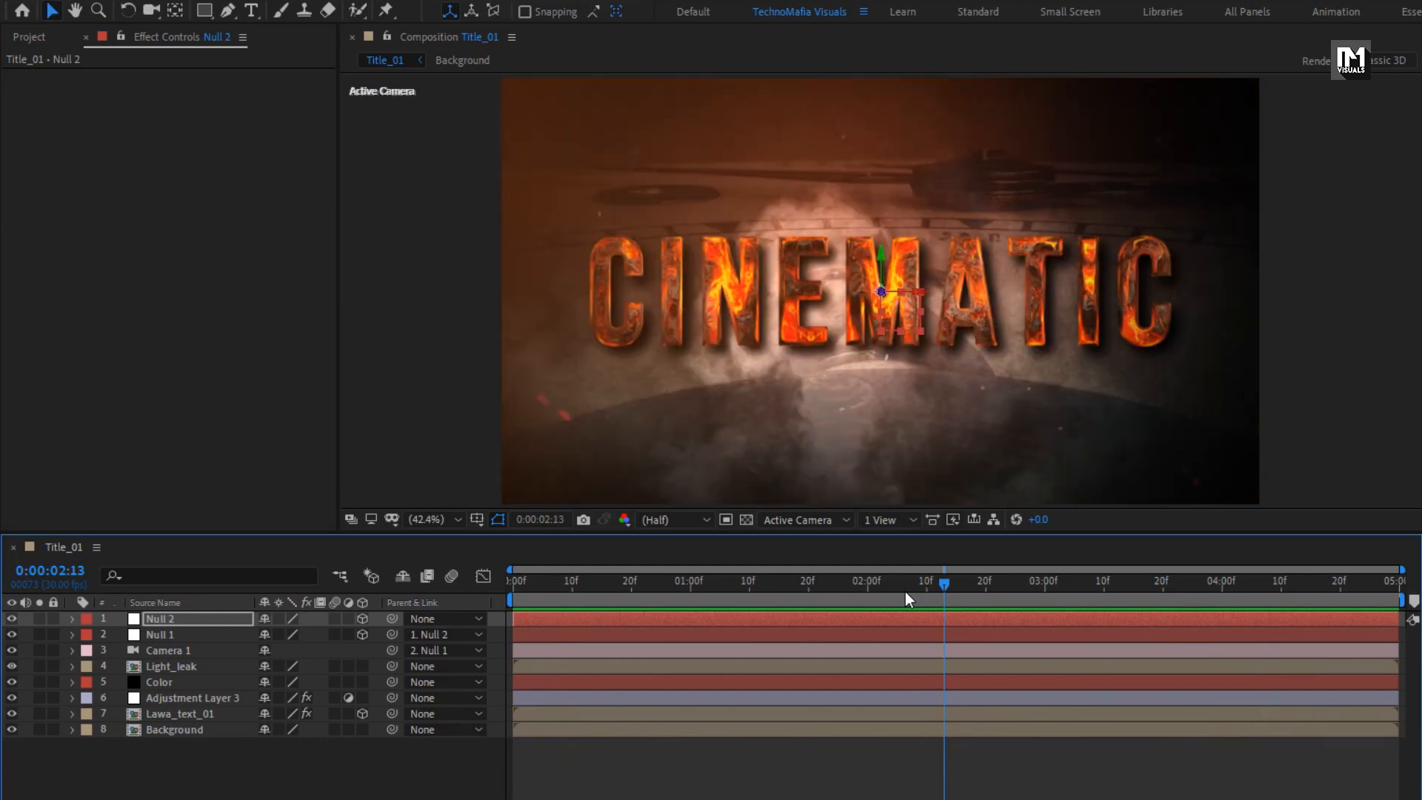
Duplicate the Text-01 composition in the project
click(29, 37)
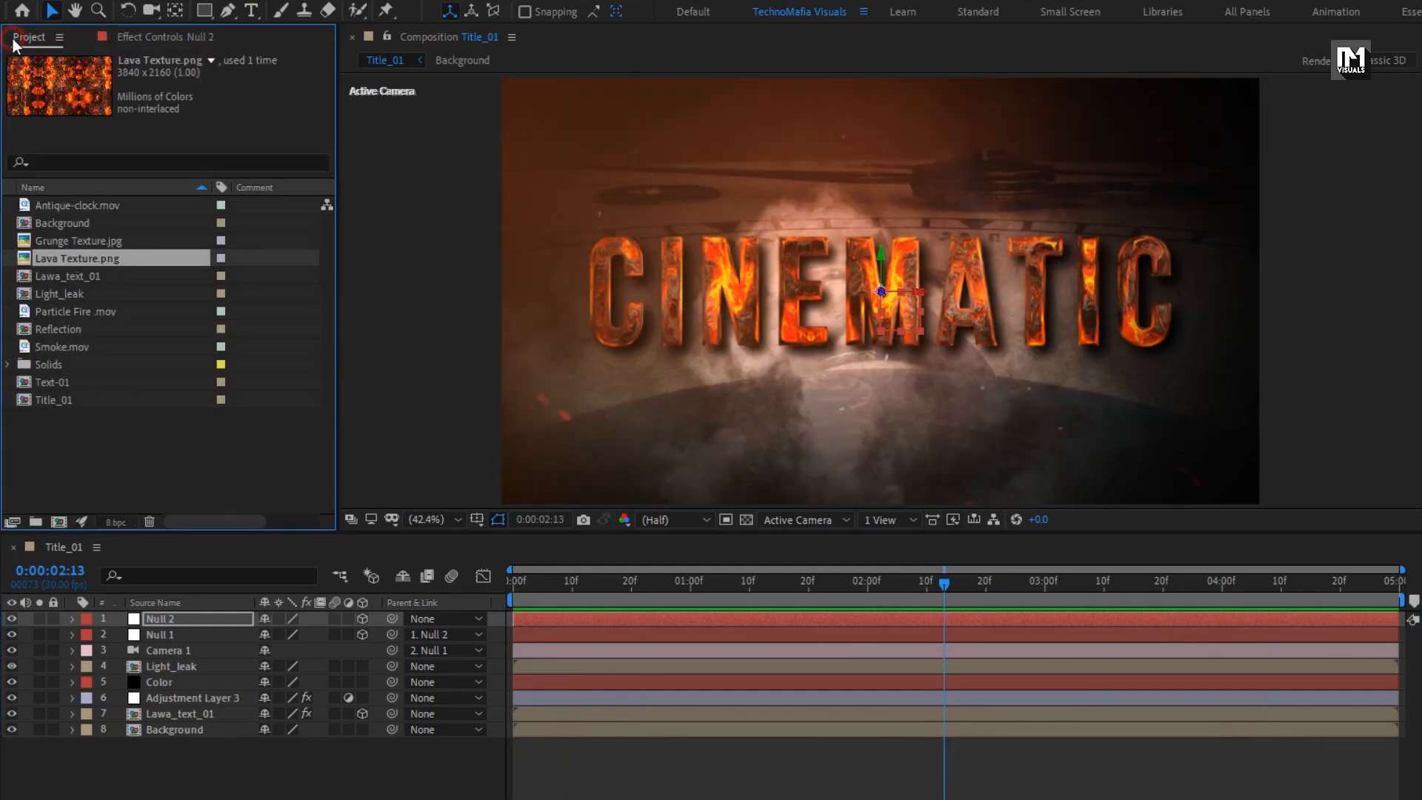
click(73, 404)
click(63, 383)
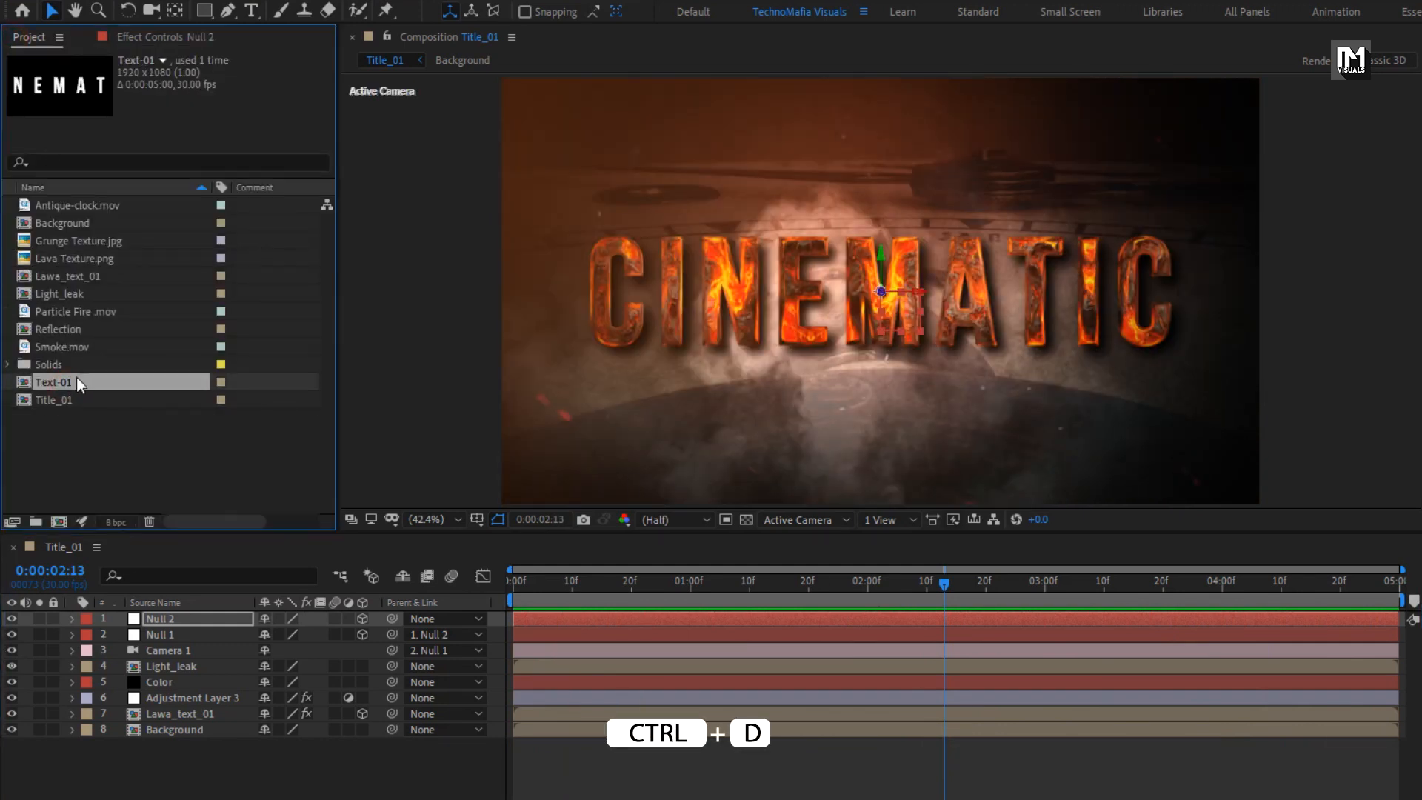
key(ctrl+d)
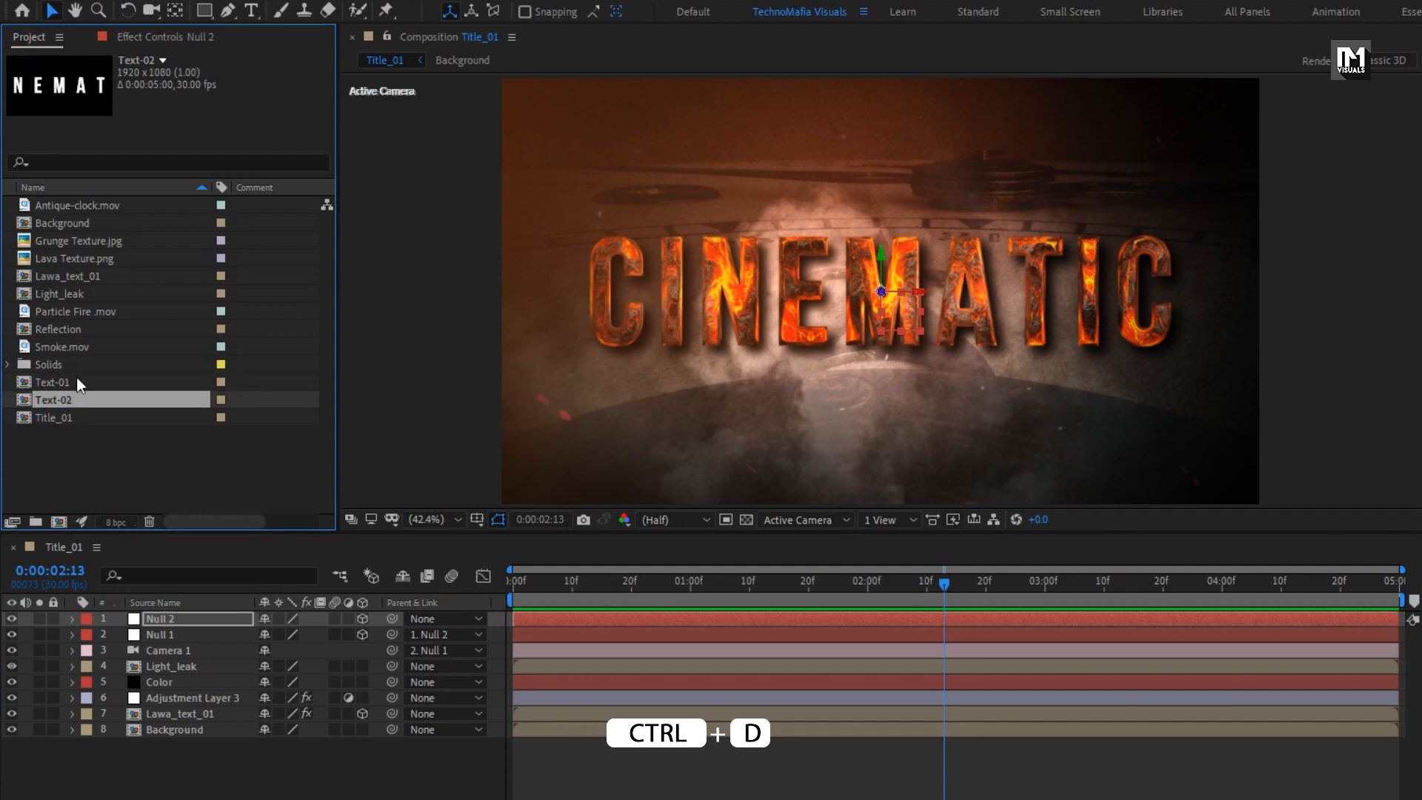
Open the Text-02 composition and replace its text CINEMATIC with TRAILER
double_click(66, 402)
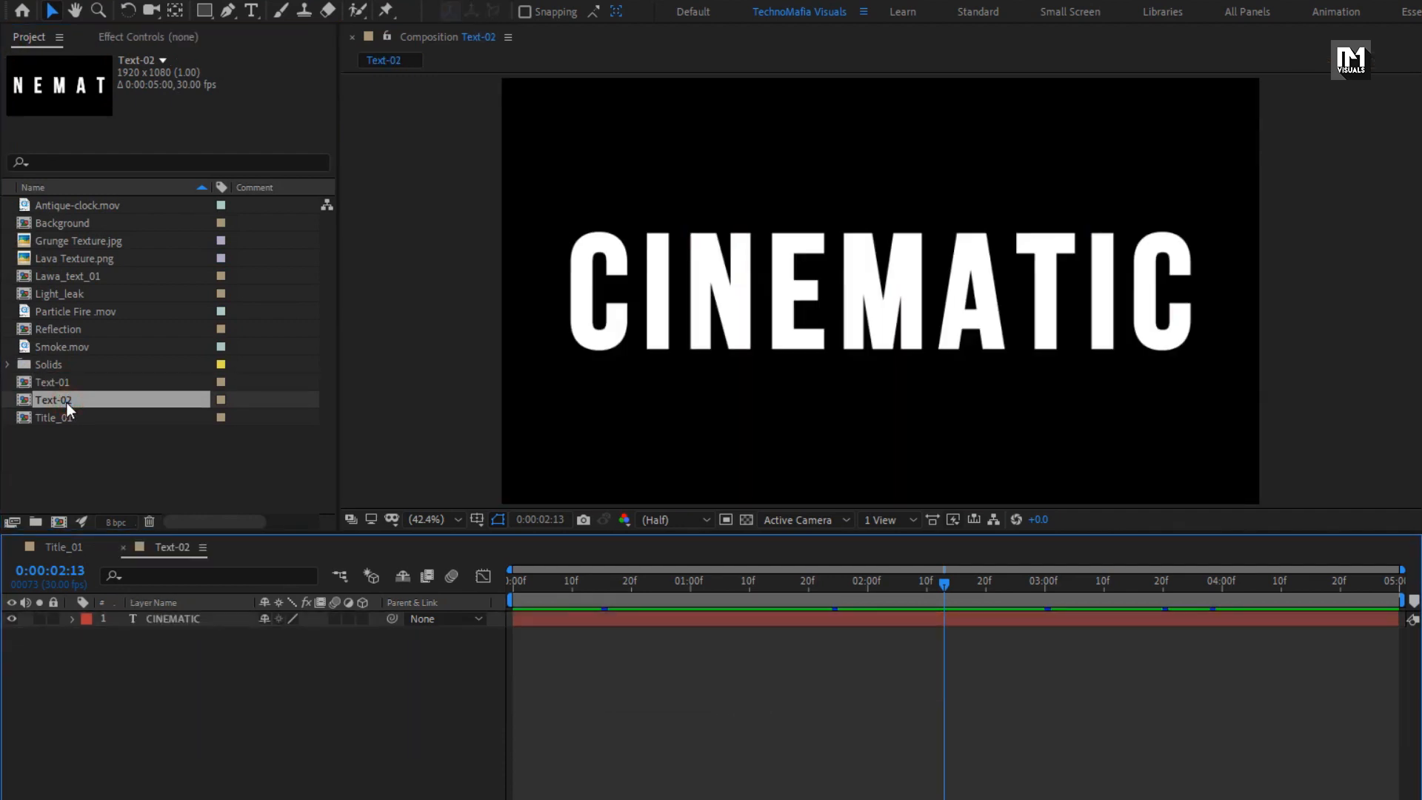
double_click(175, 620)
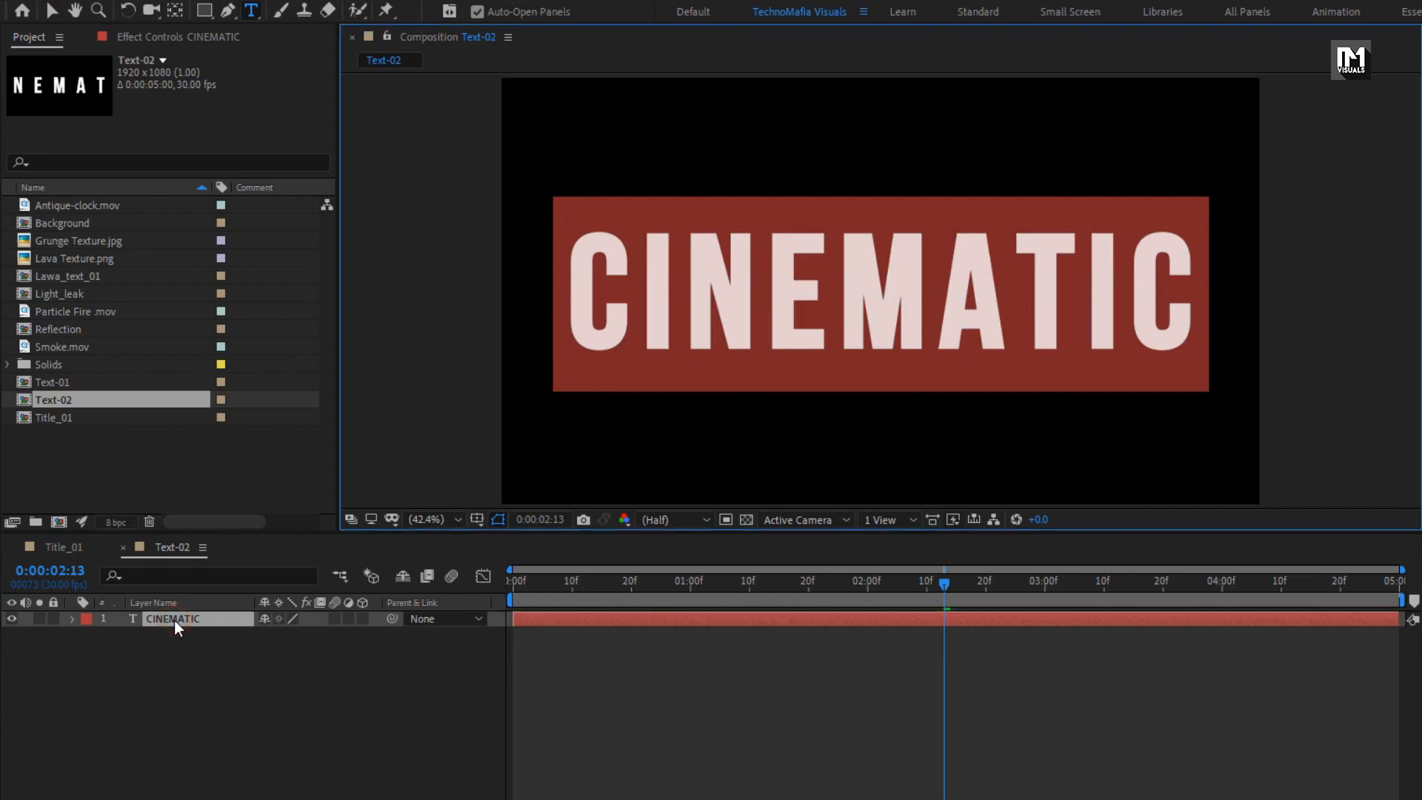
text(TRAILER)
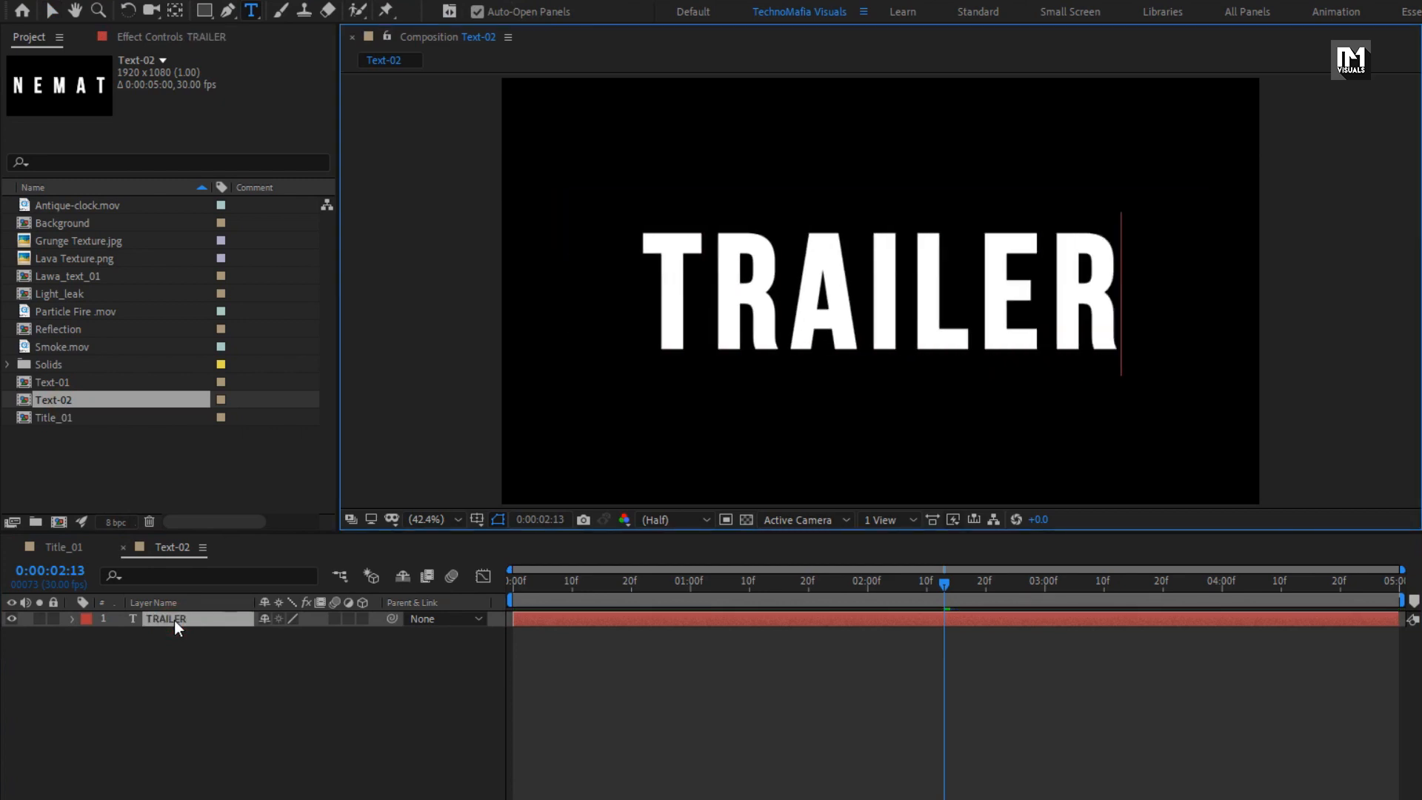
key(Escape)
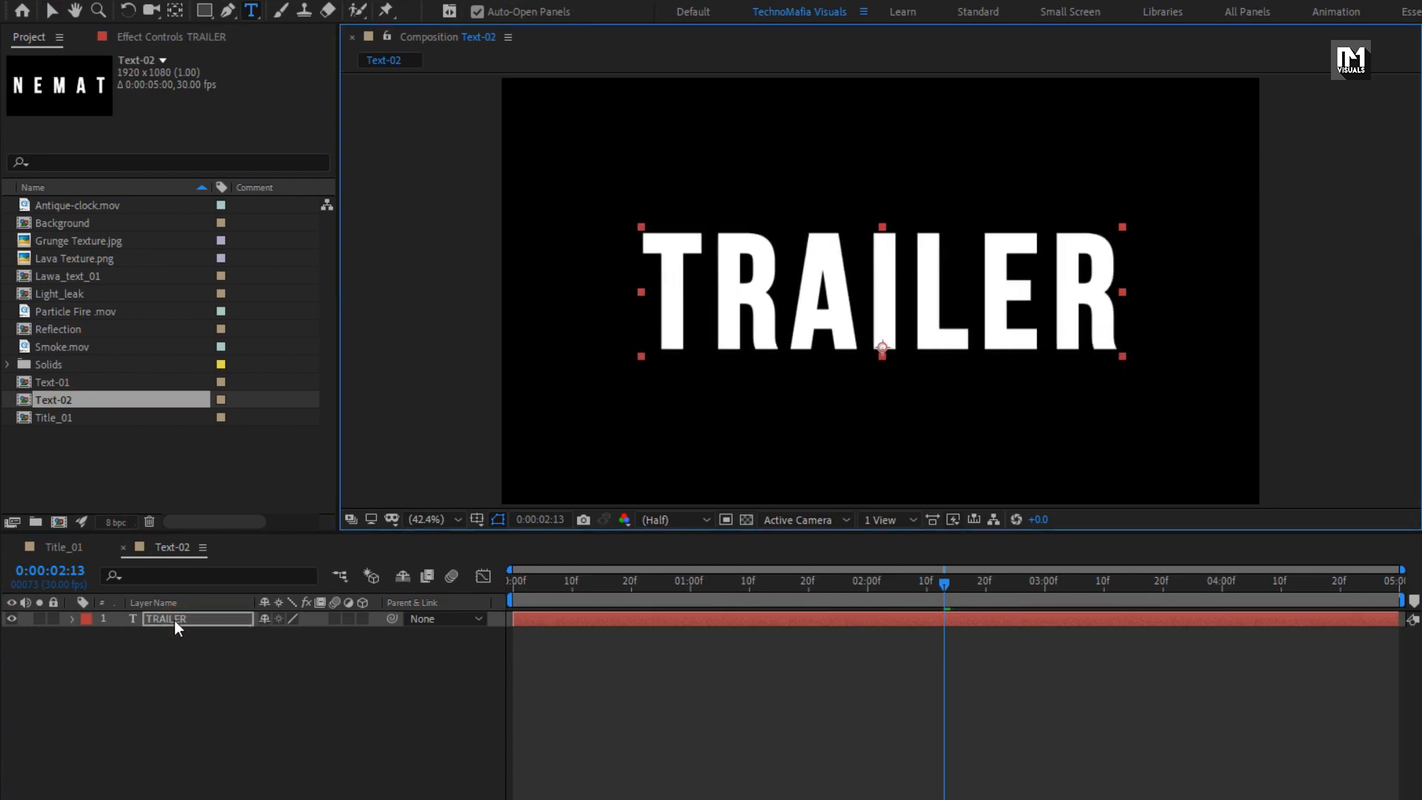
Duplicate the Lawa_text_01 composition in the project
click(72, 419)
click(71, 276)
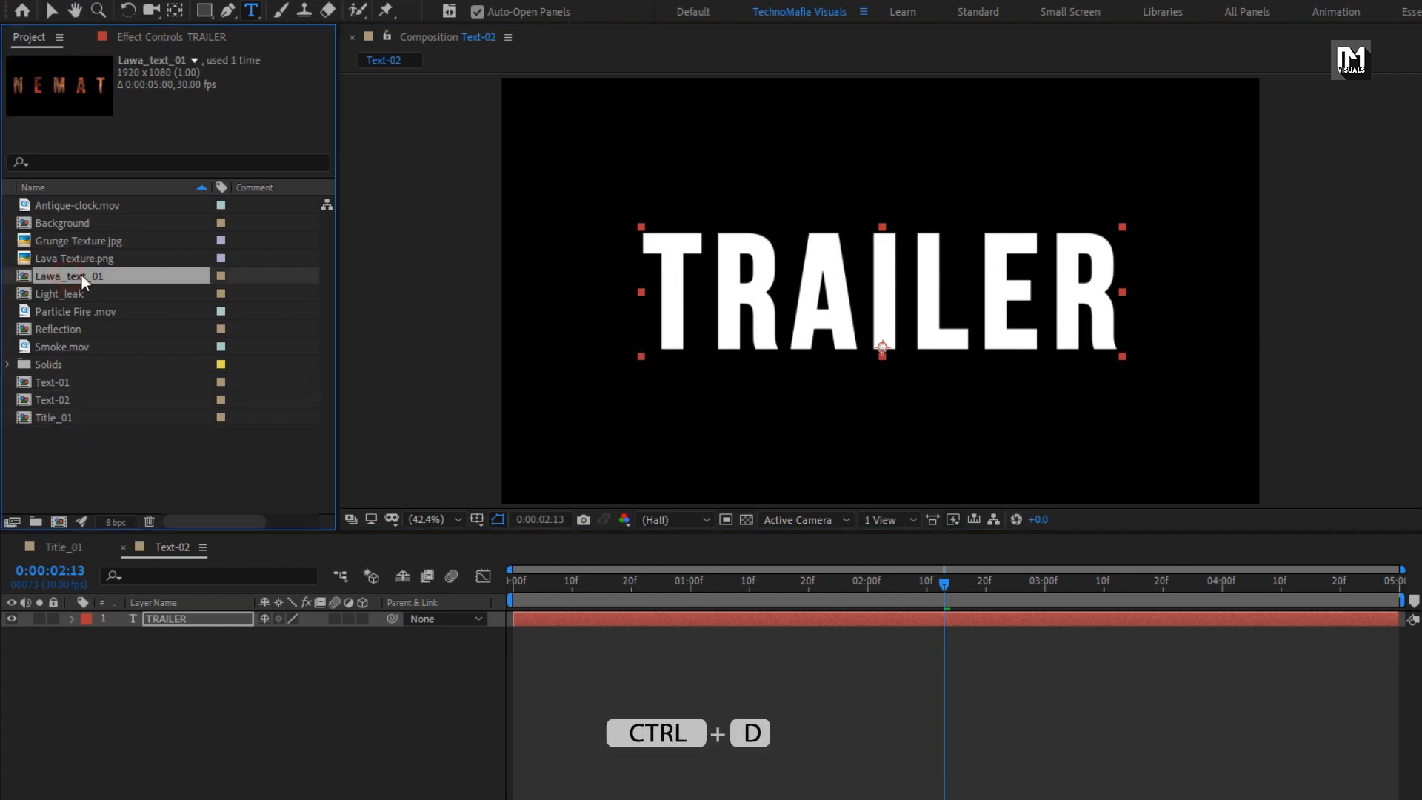
key(ctrl+d)
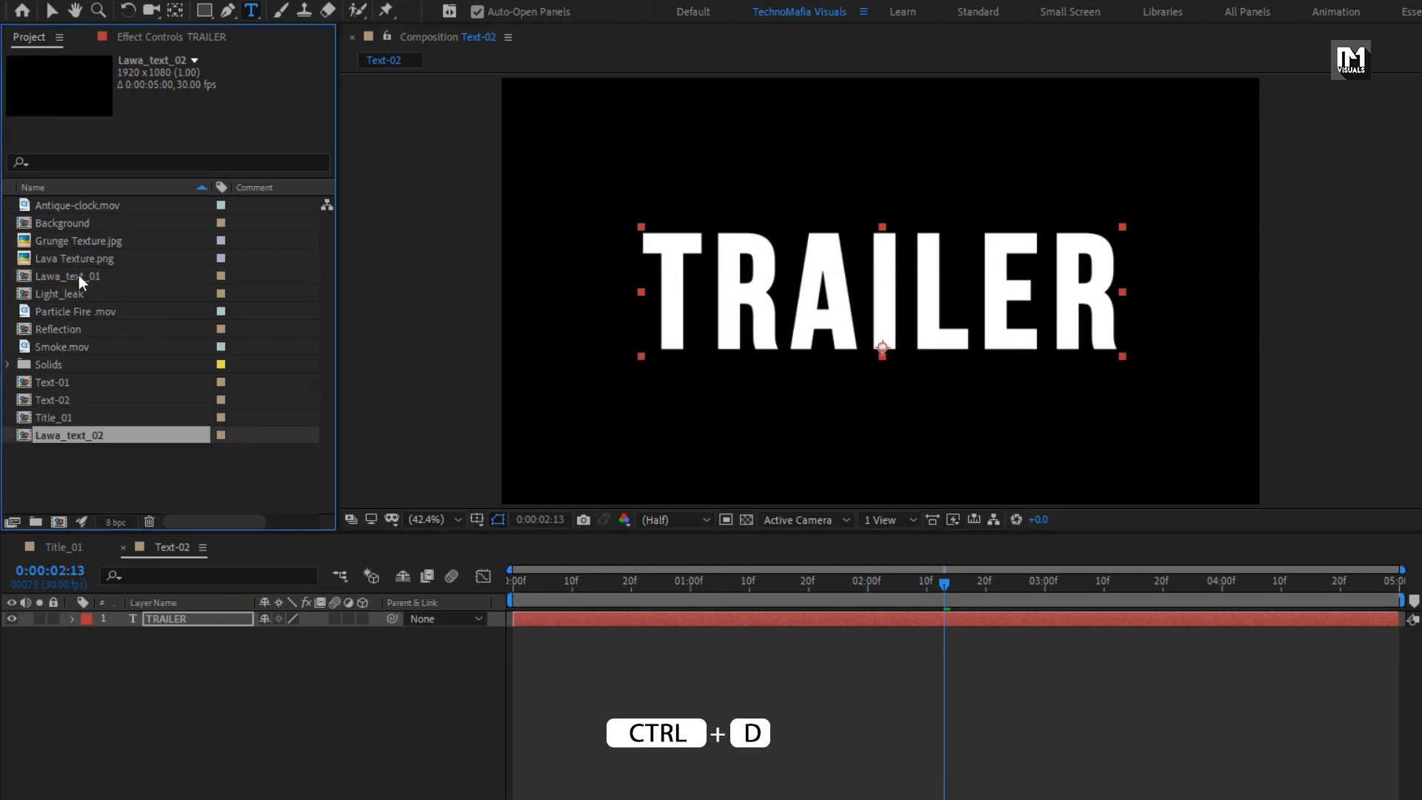
Open the Lawa_text_02 composition and replace its Text-01 layer with the Text-02 composition
double_click(82, 295)
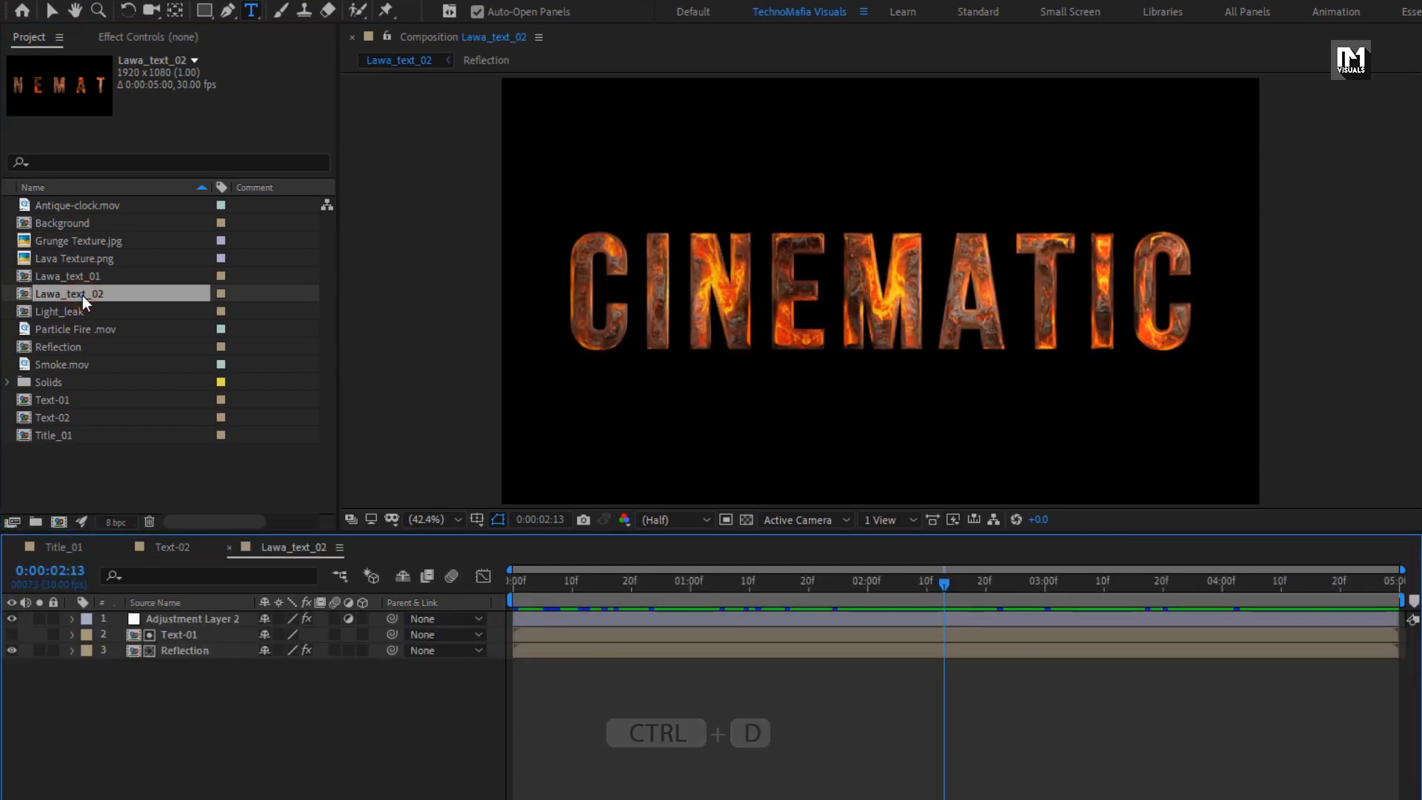
click(185, 634)
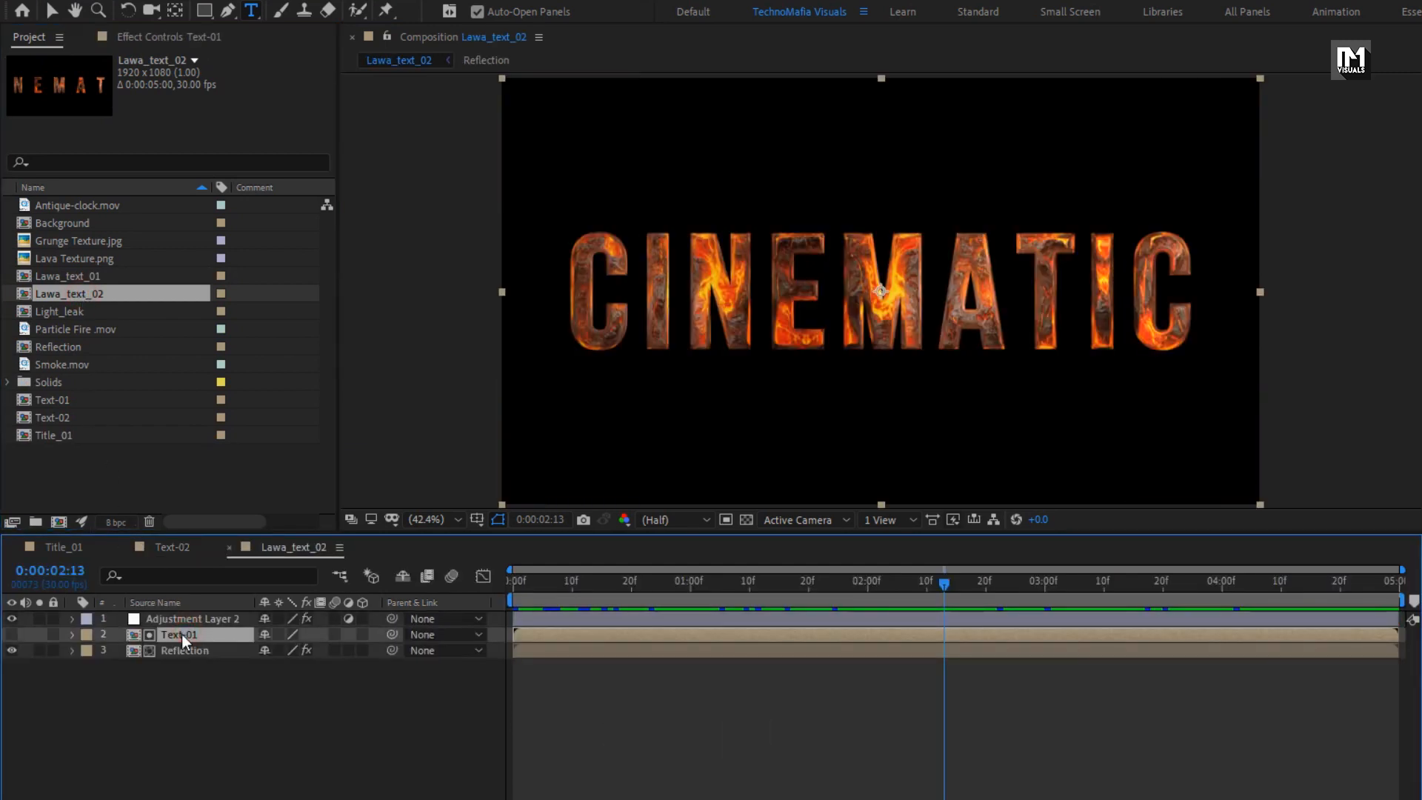
click(41, 417)
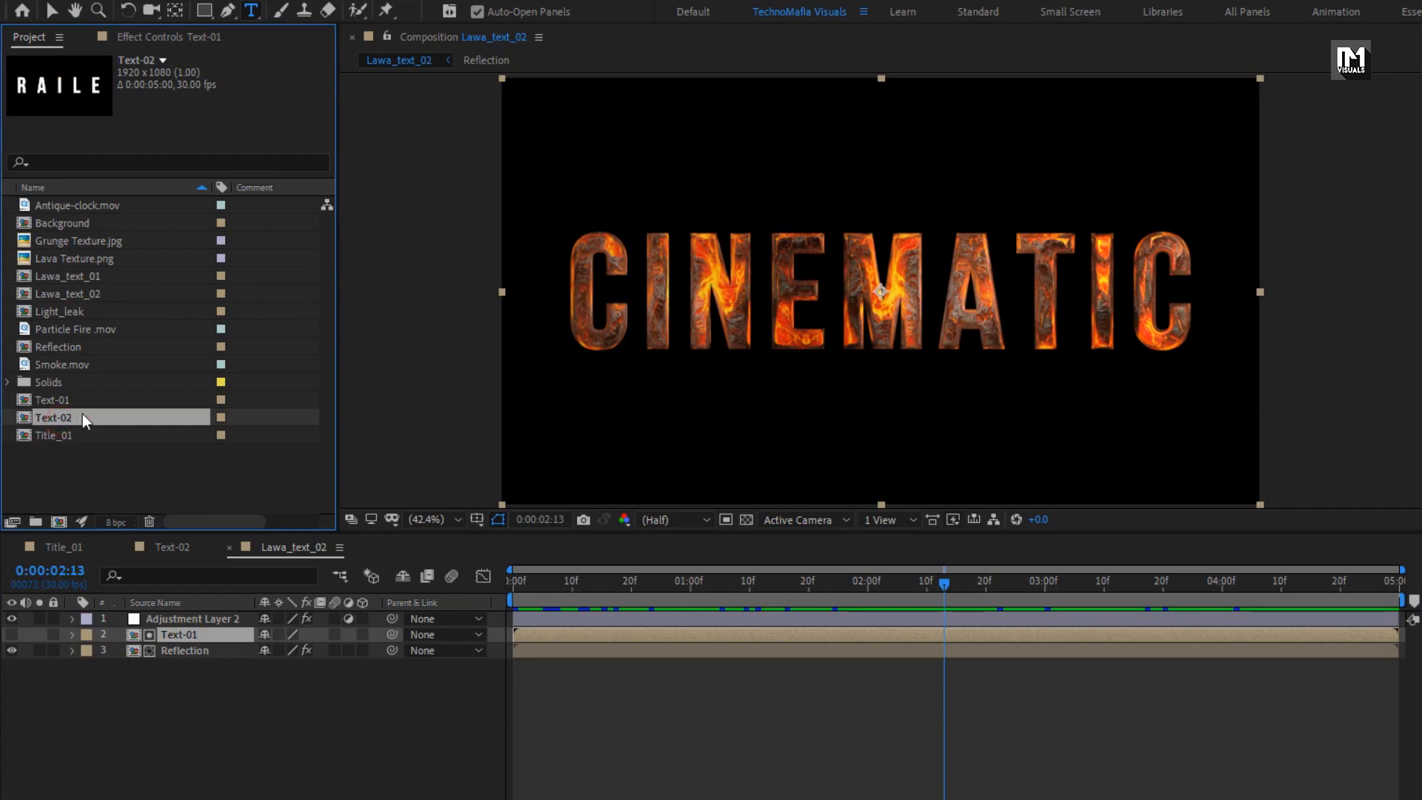
key(alt)
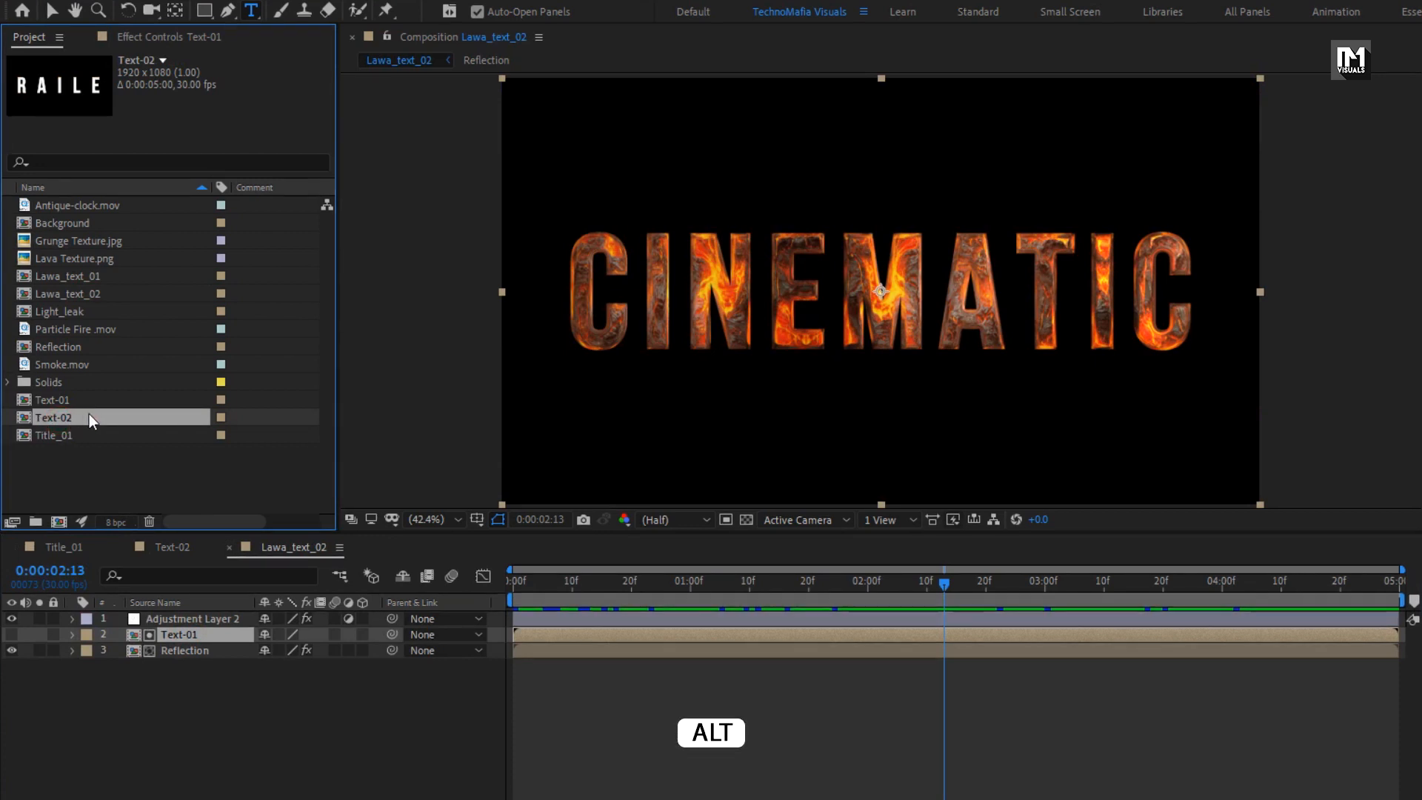
drag(55, 417, 185, 633)
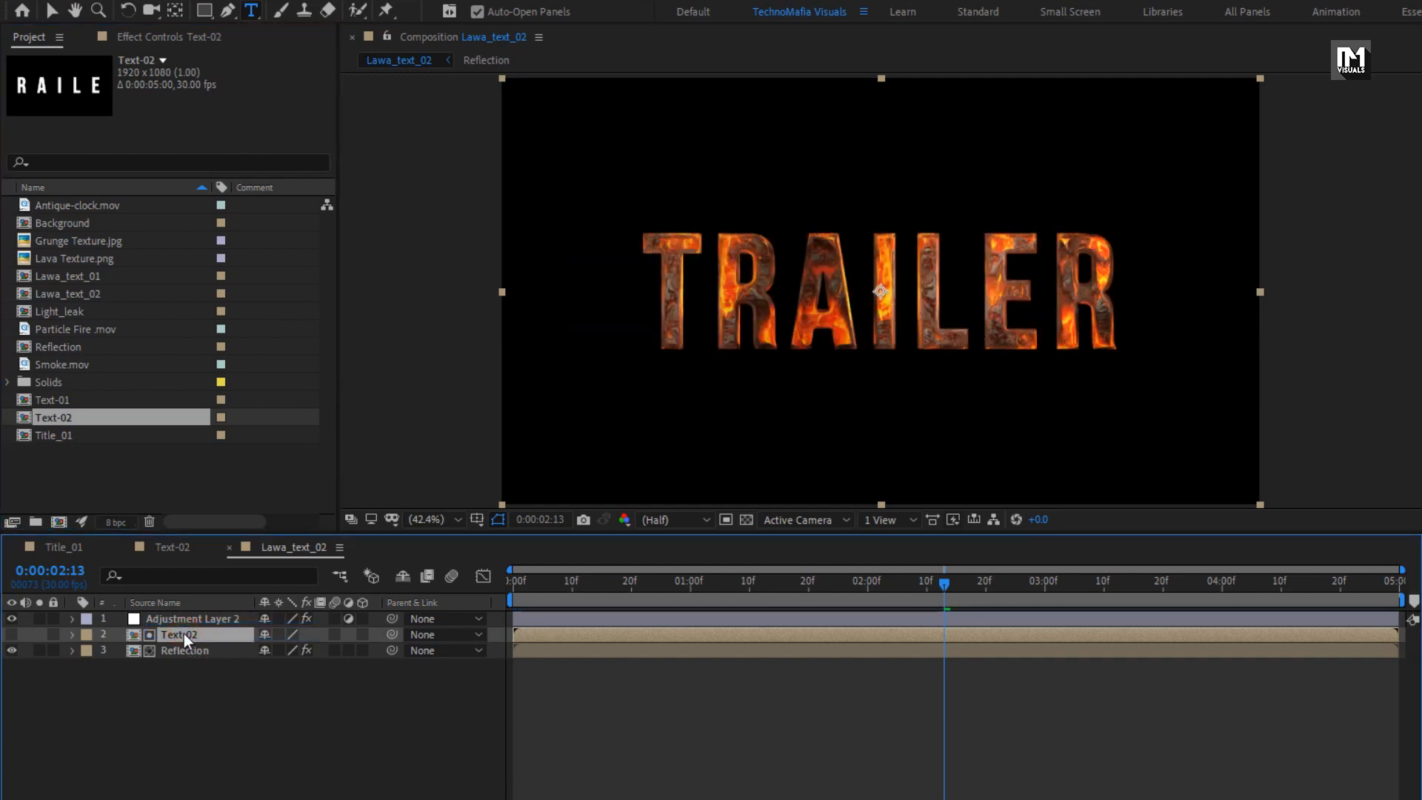
Duplicate the Title_01 composition in the project
click(189, 546)
click(283, 547)
key(ctrl+d)
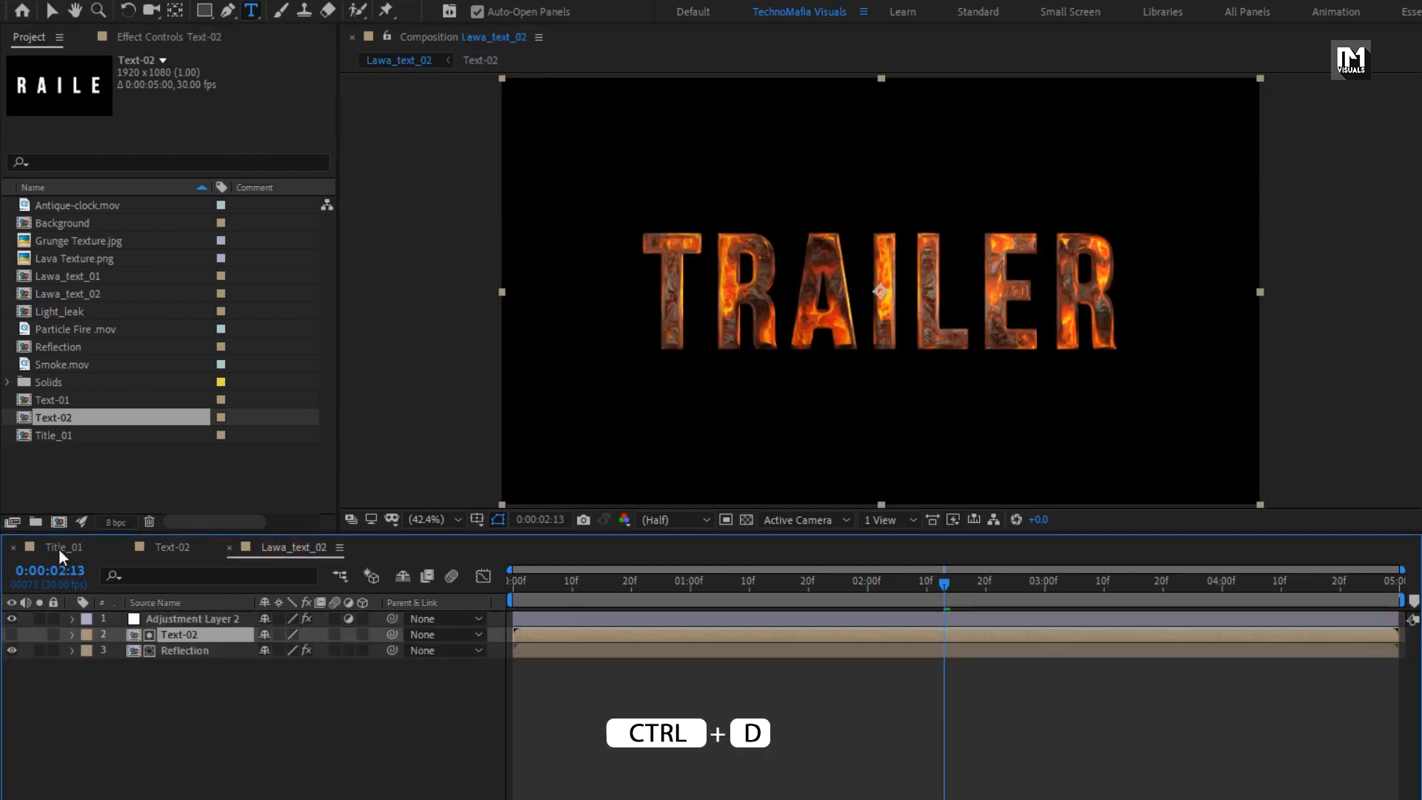
click(59, 439)
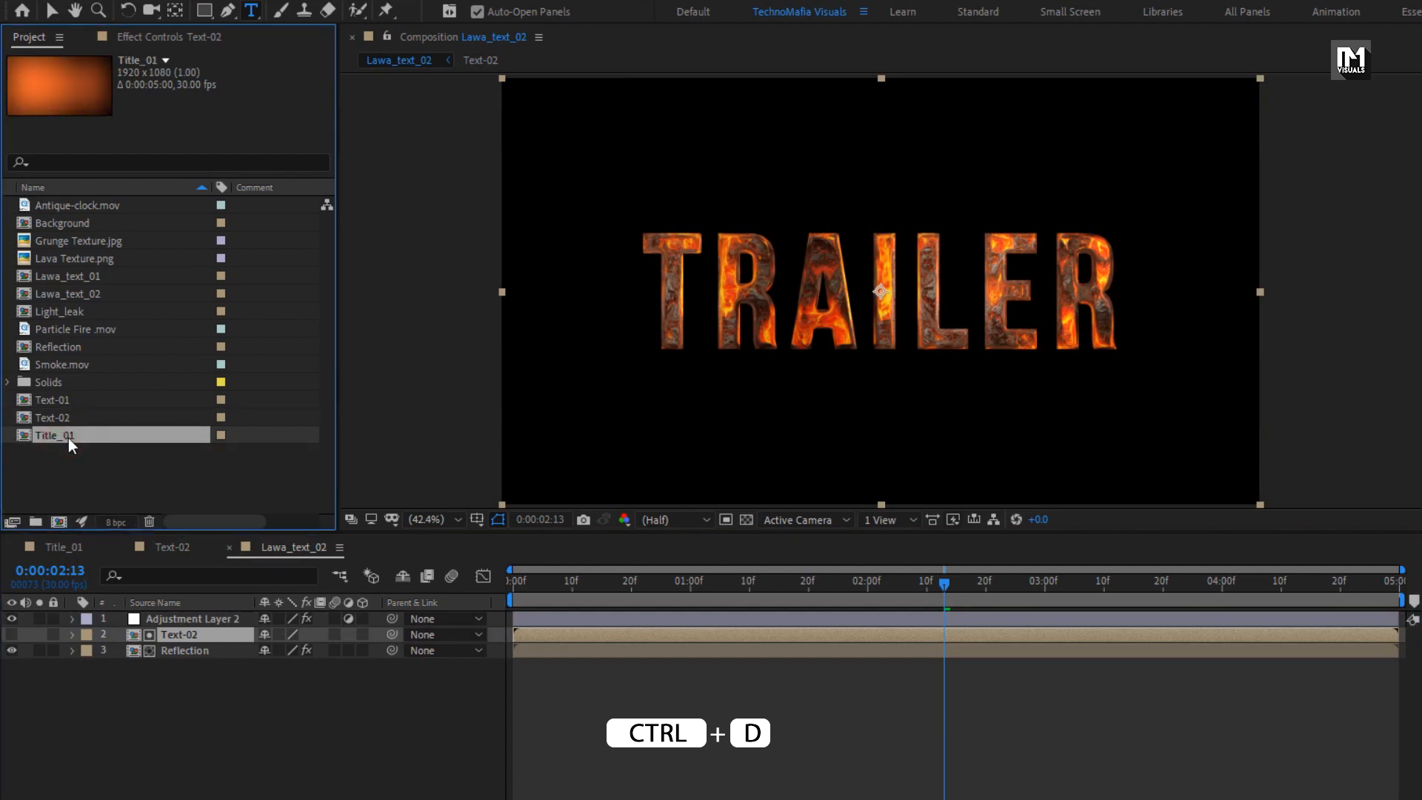
key(ctrl+d)
Open the Title_02 composition, replace its Lawa_text_01 layer with Lawa_text_02, and scrub through the timeline to check it
click(83, 454)
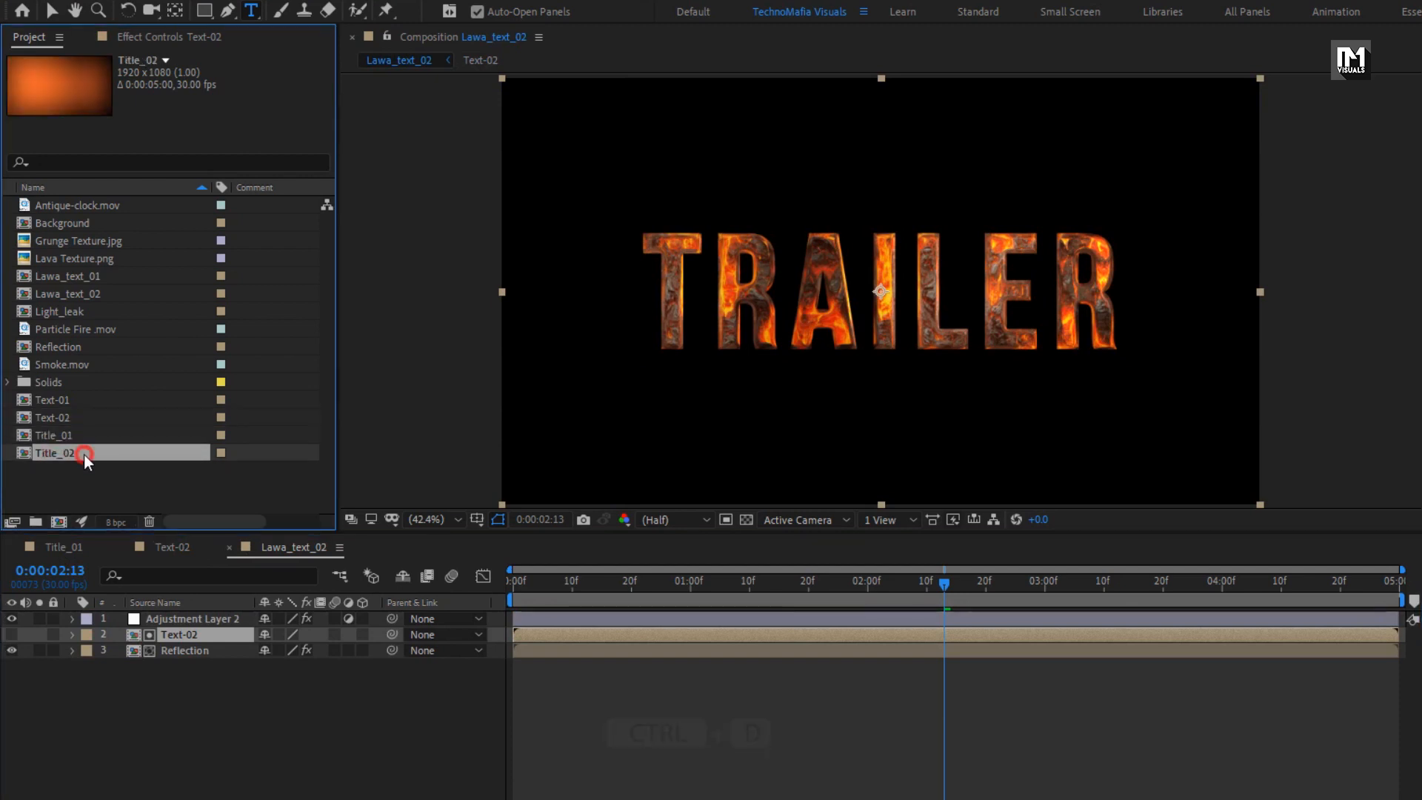
double_click(83, 454)
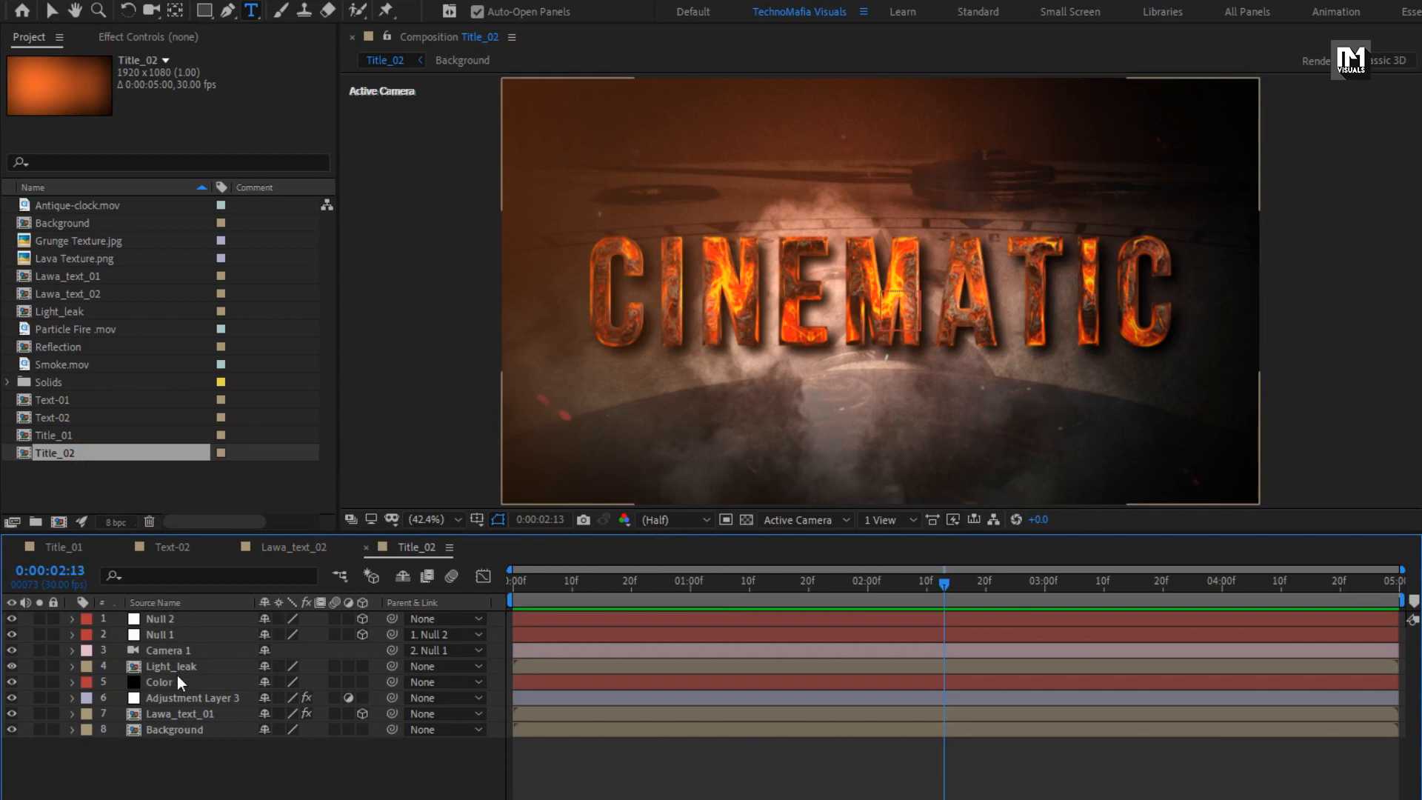
click(181, 713)
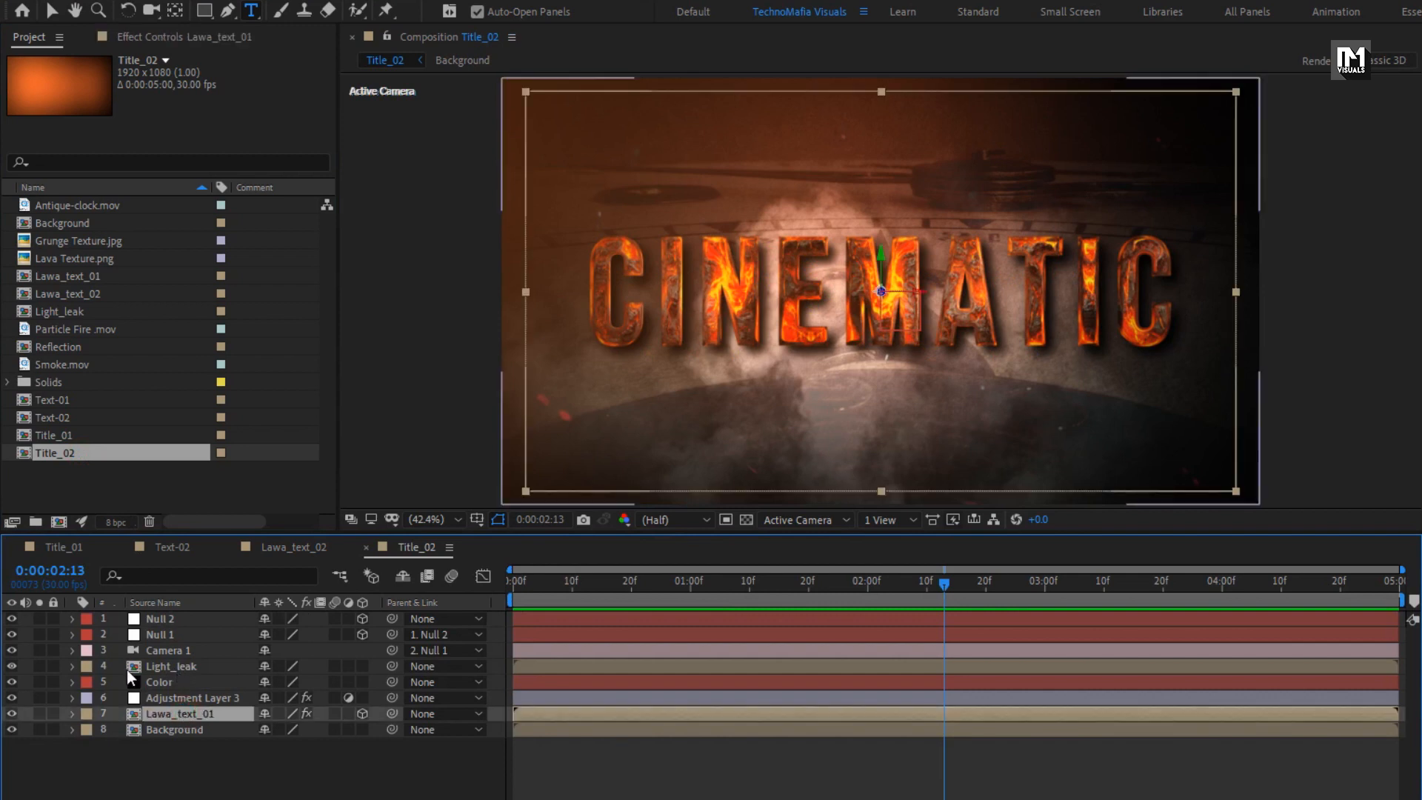
click(67, 292)
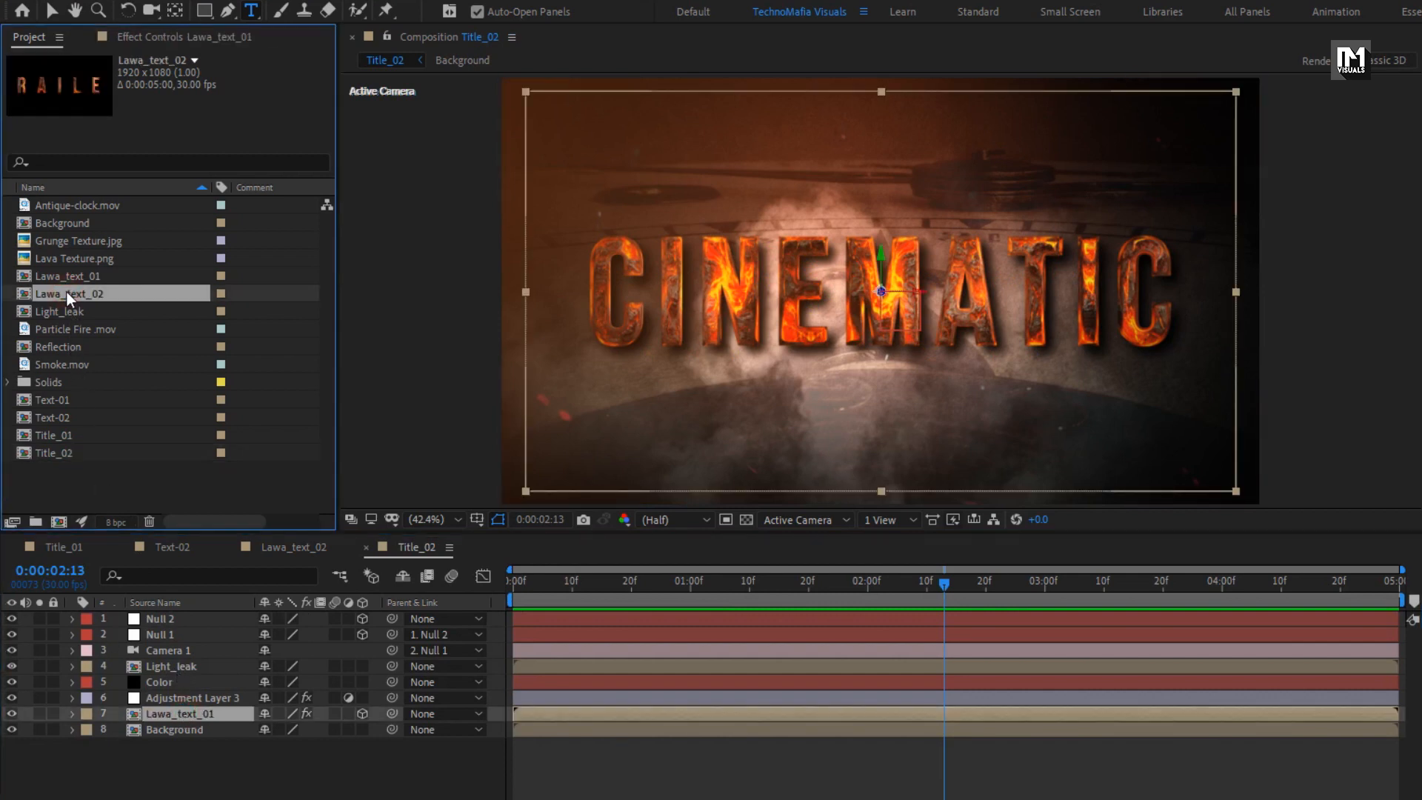
drag(61, 292, 198, 713)
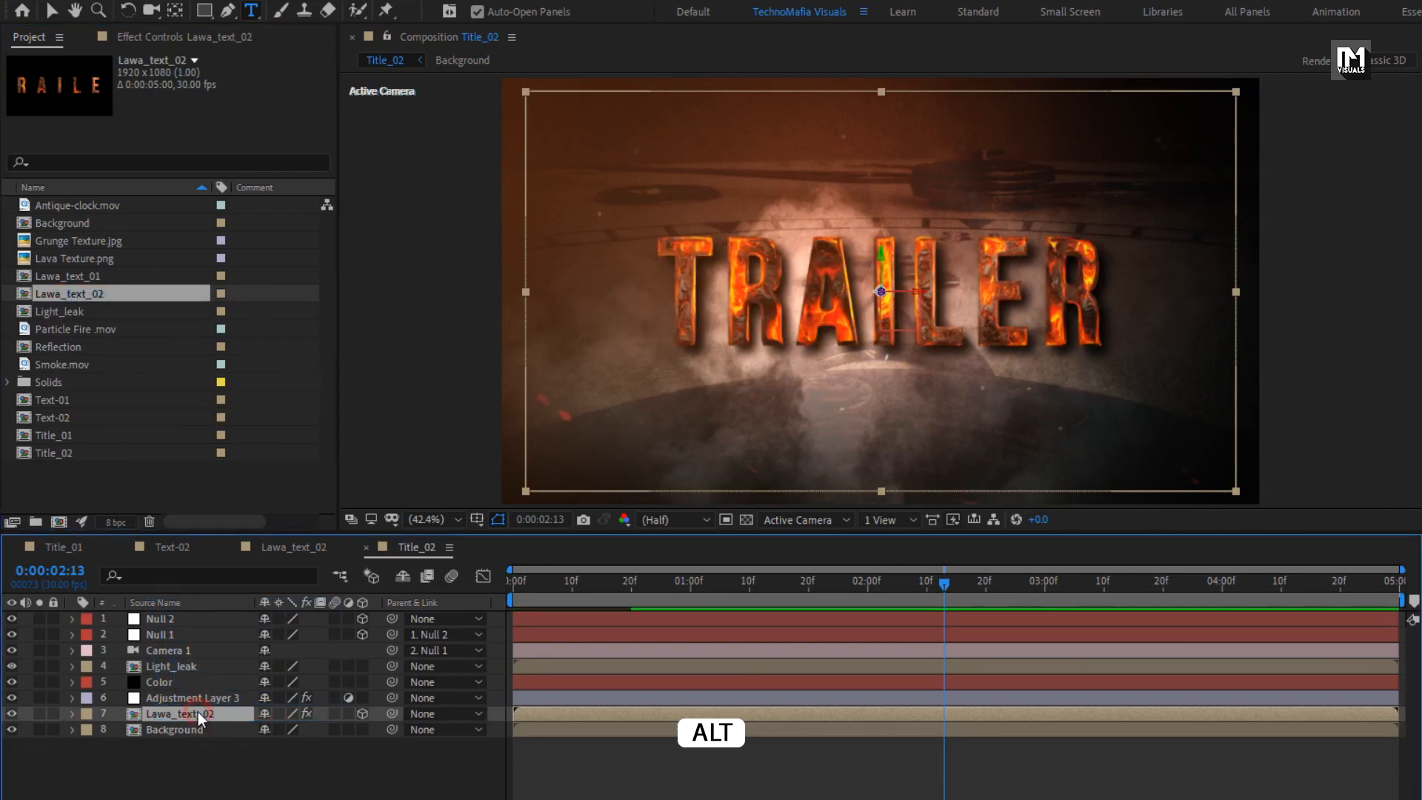
drag(580, 581, 755, 581)
click(291, 764)
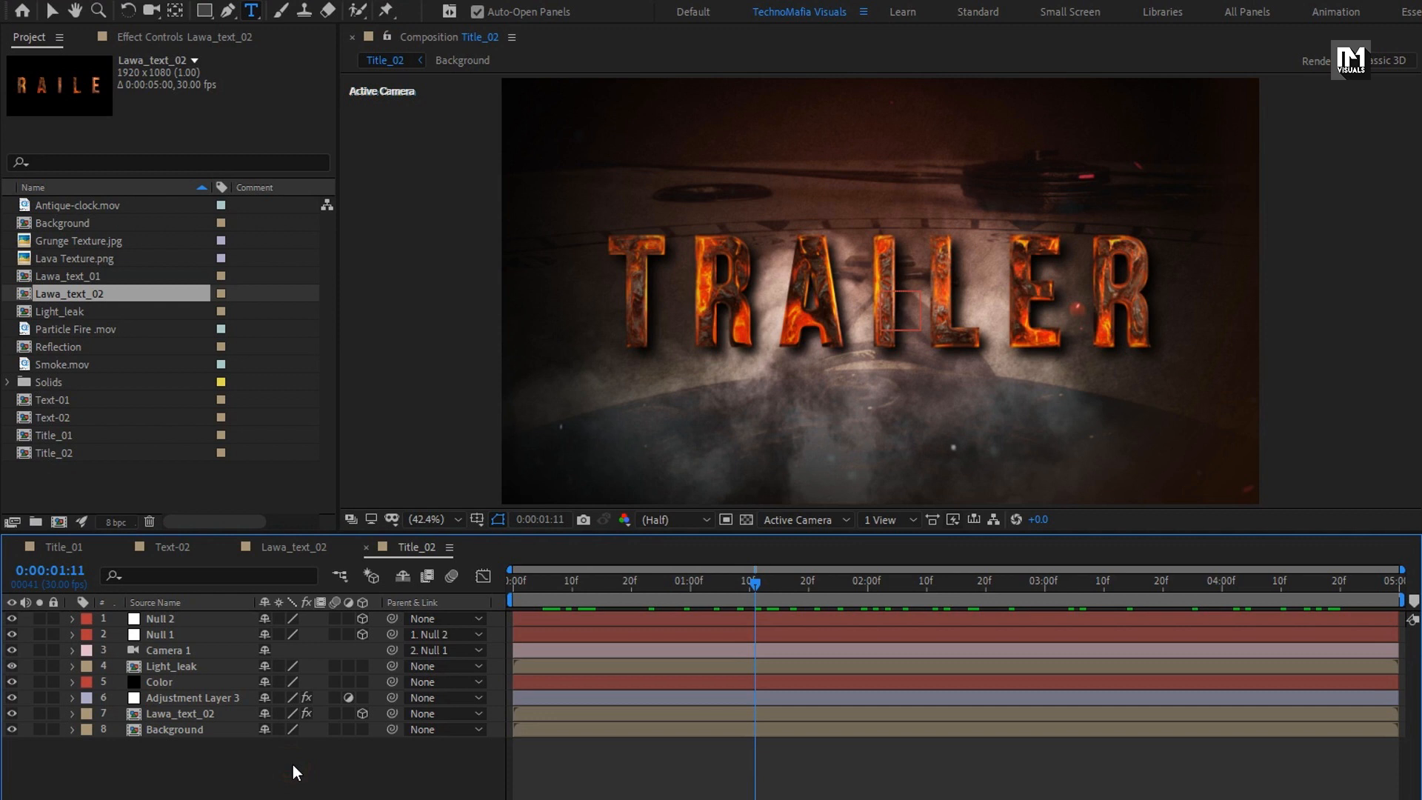
Create a new composition named Trailer with a duration of 0:00:10:00
key(ctrl+n)
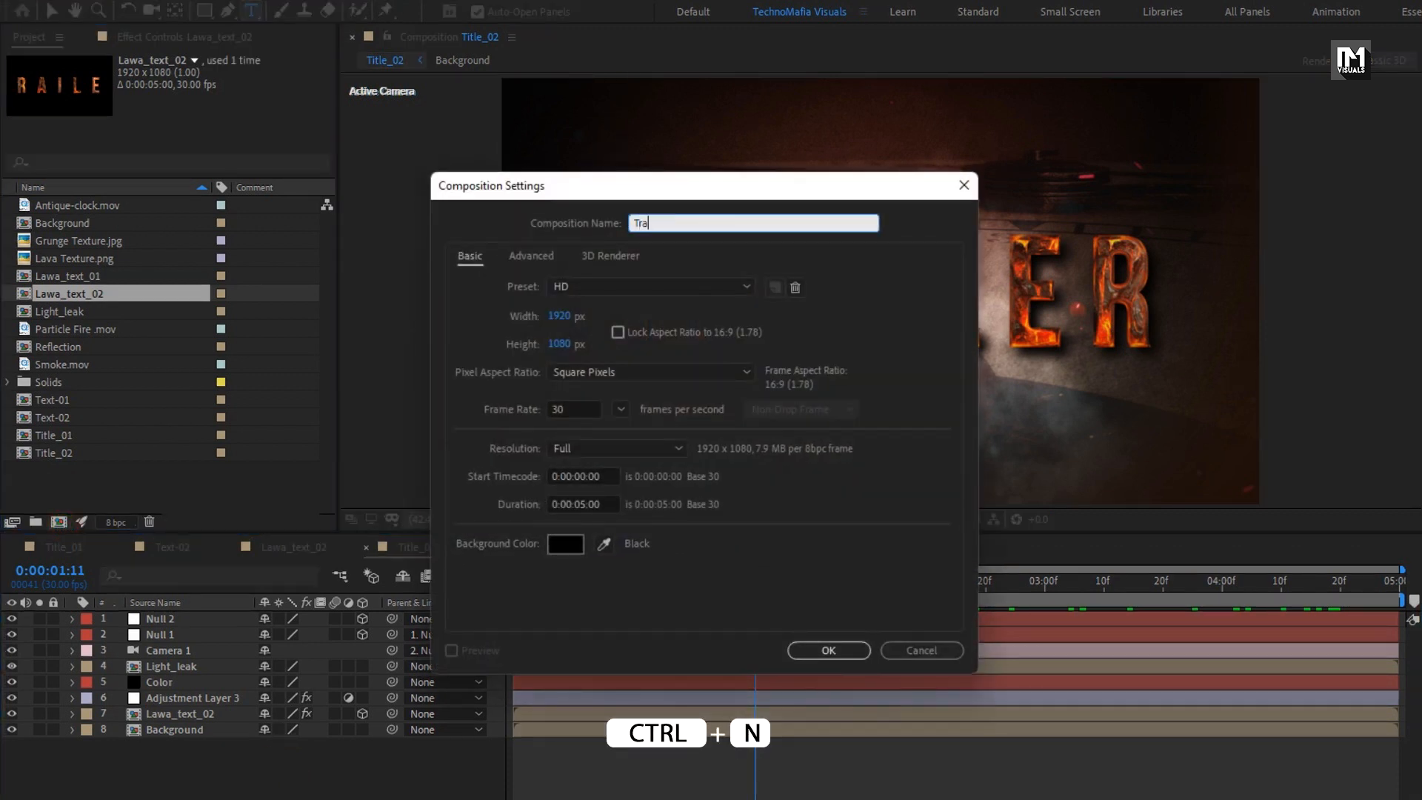
text(Trailer)
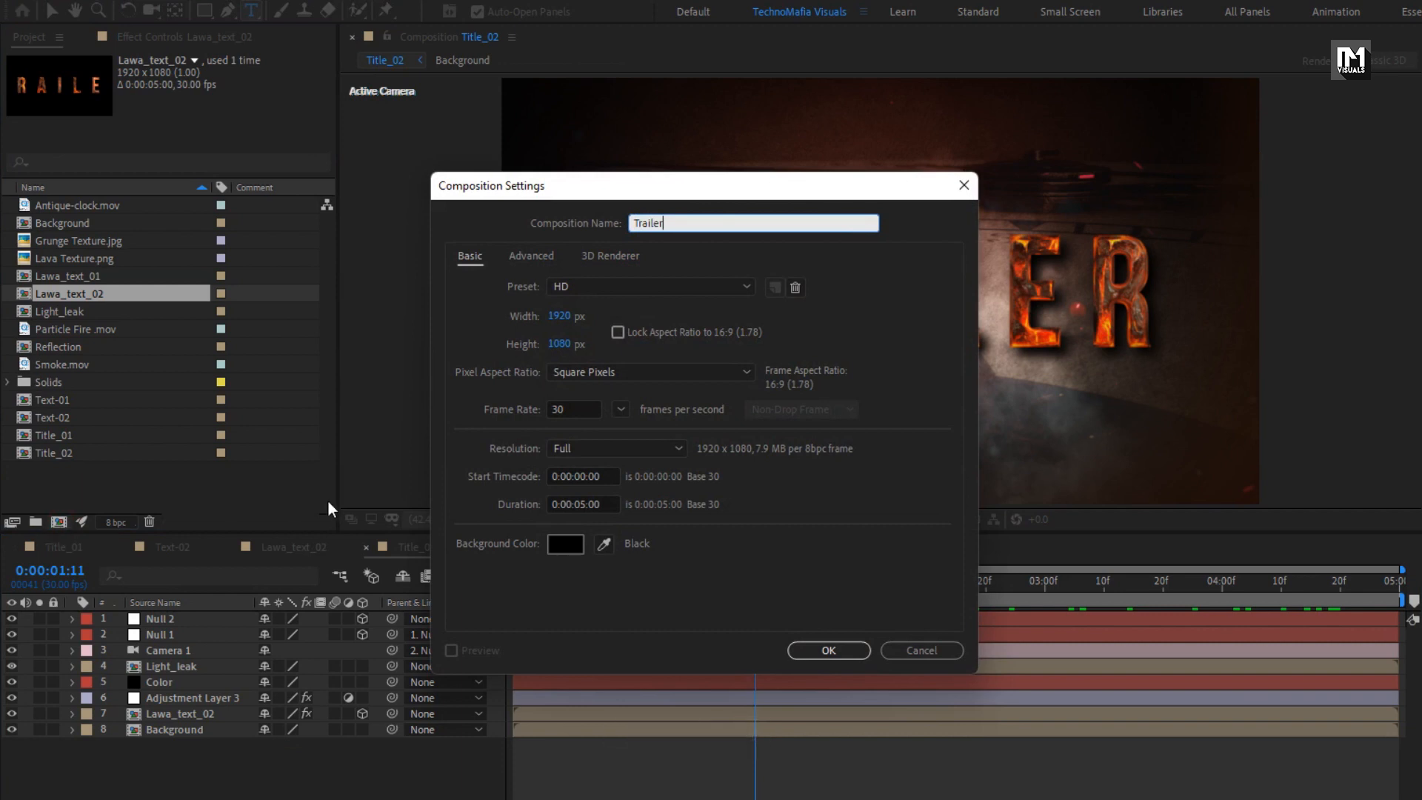
click(583, 505)
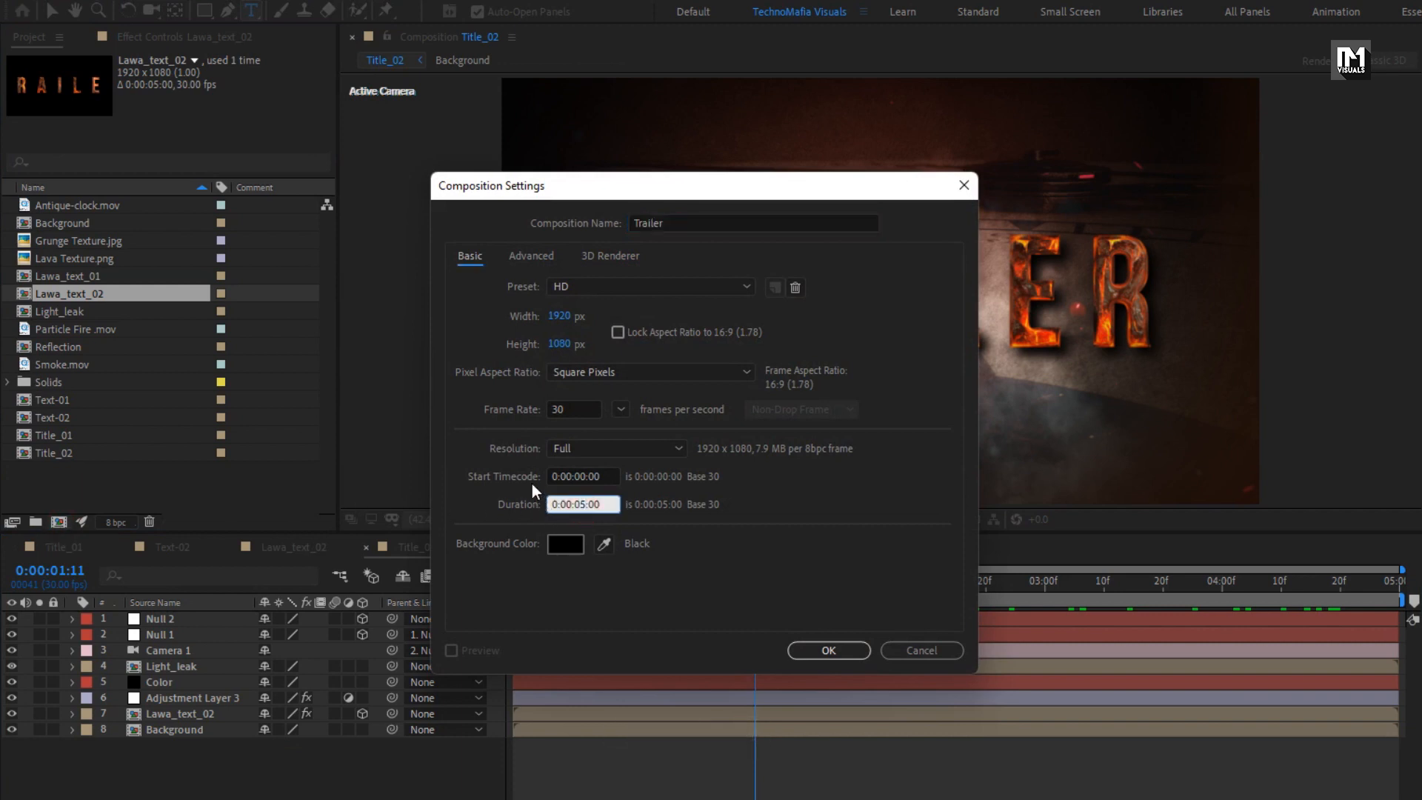
key(BackSpace)
key(BackSpace)
text(10)
click(811, 648)
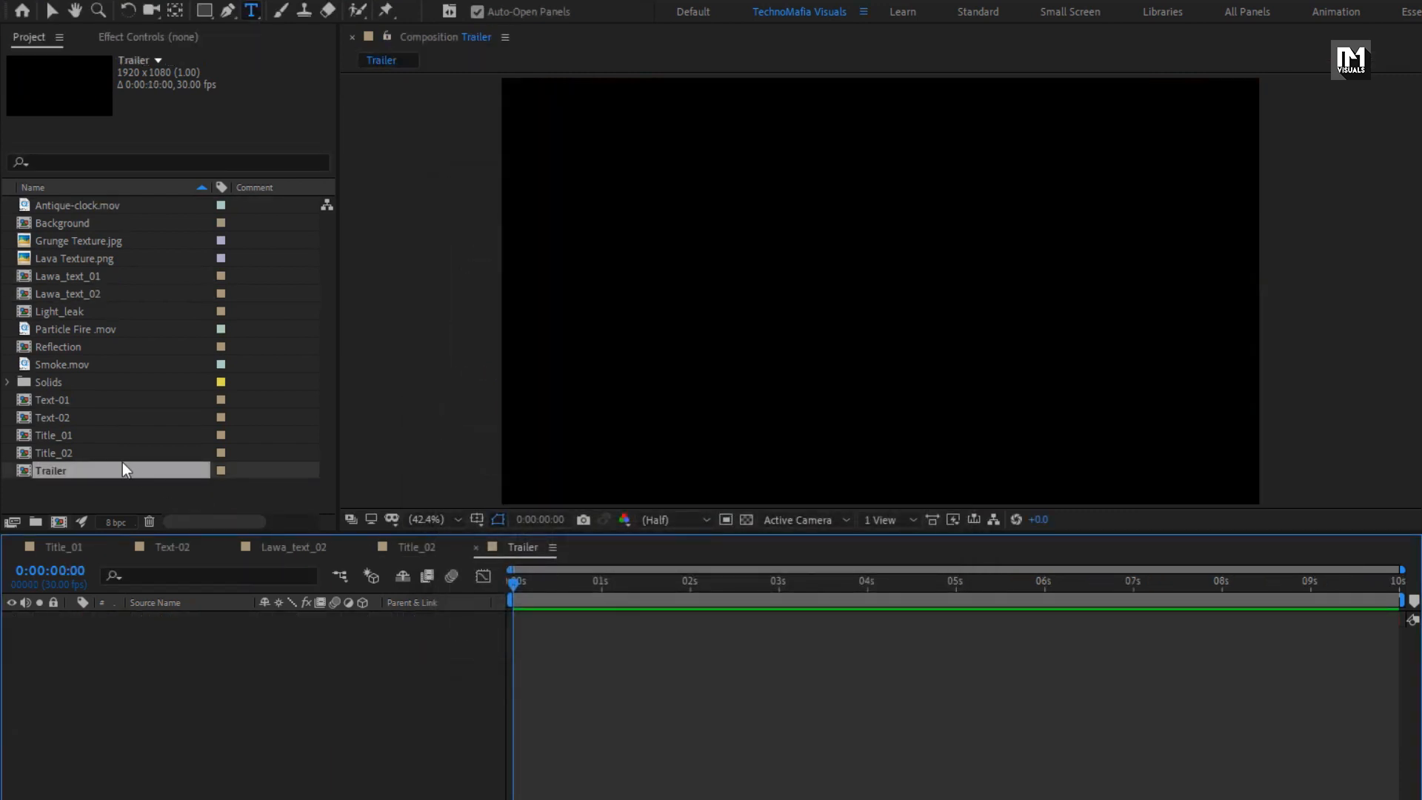
Place Title_01 and Title_02 in the Trailer composition, with Title_02 above and starting at 5 seconds where Title_01 ends
drag(68, 435, 131, 695)
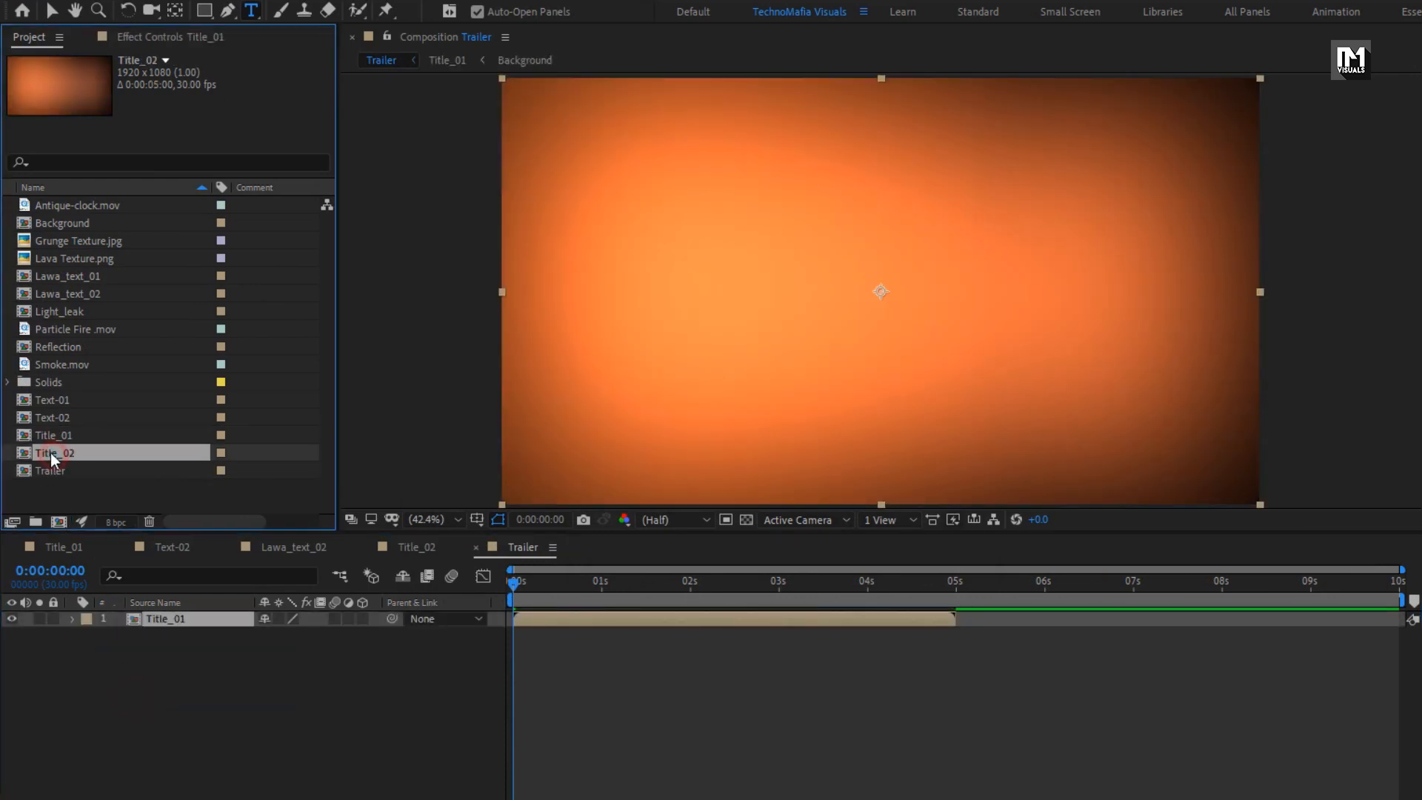
drag(50, 452, 171, 641)
drag(519, 619, 968, 622)
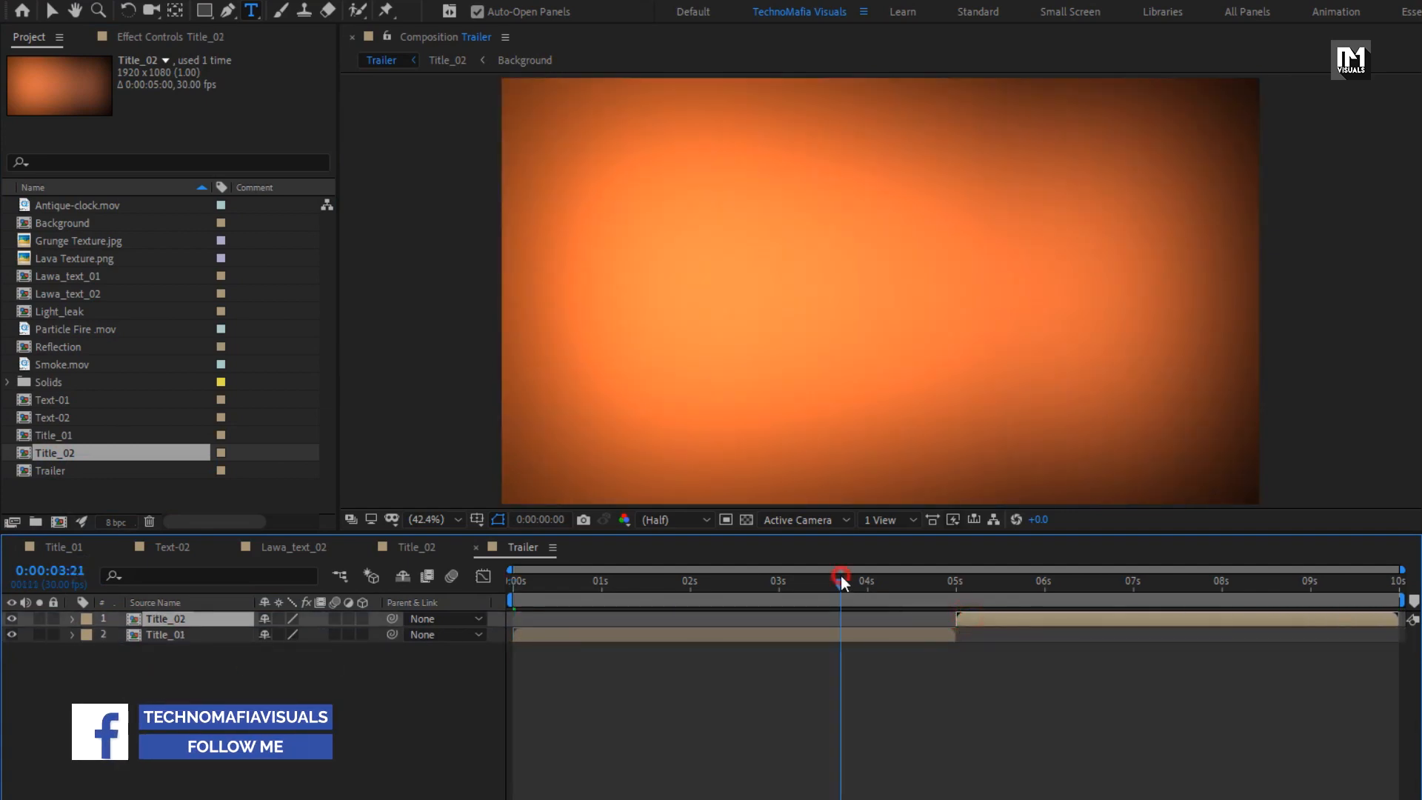
drag(841, 576, 1222, 592)
Create a black 1920 x 1080 solid named Frame above the title layers
click(284, 739)
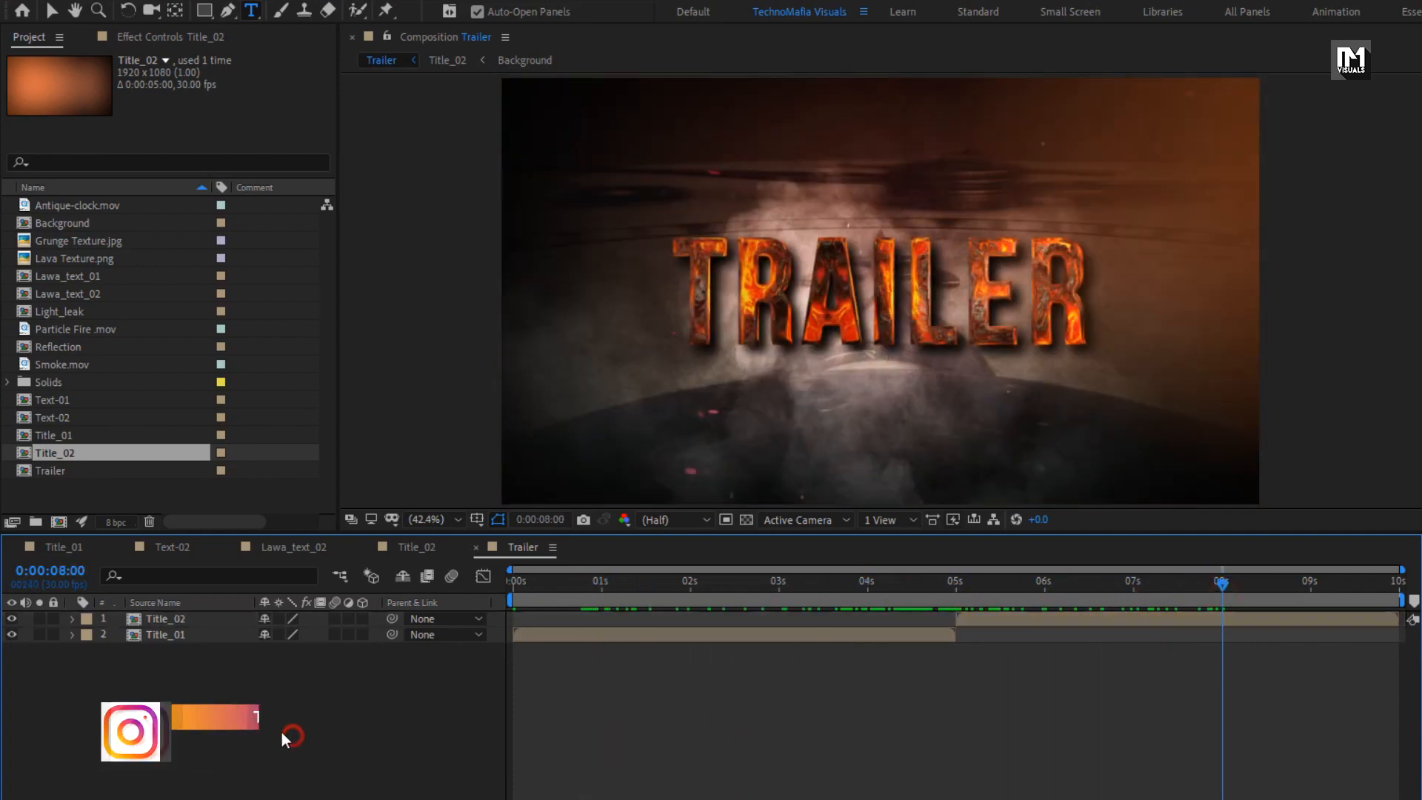
right_click(283, 739)
mouse_move(385, 501)
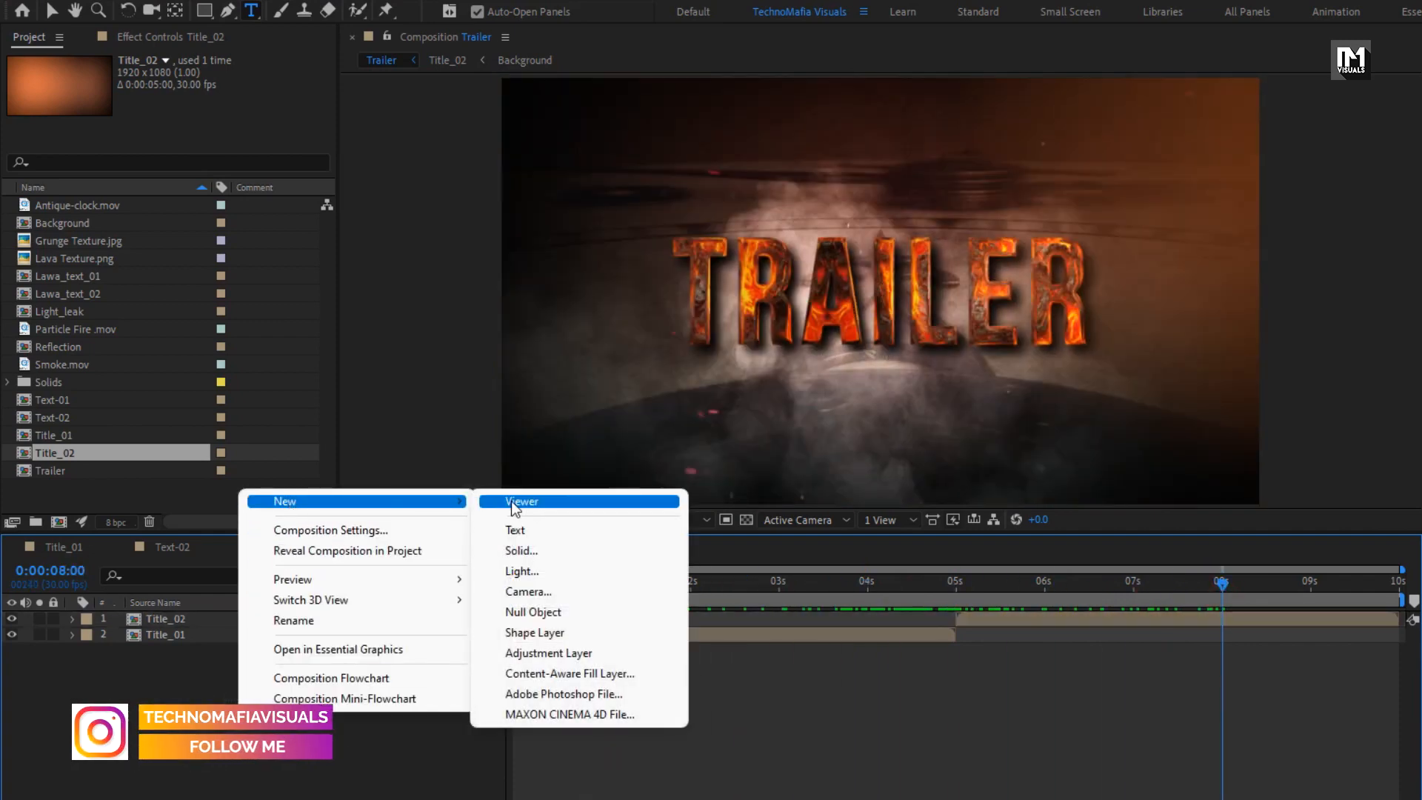
click(548, 551)
text(Fr)
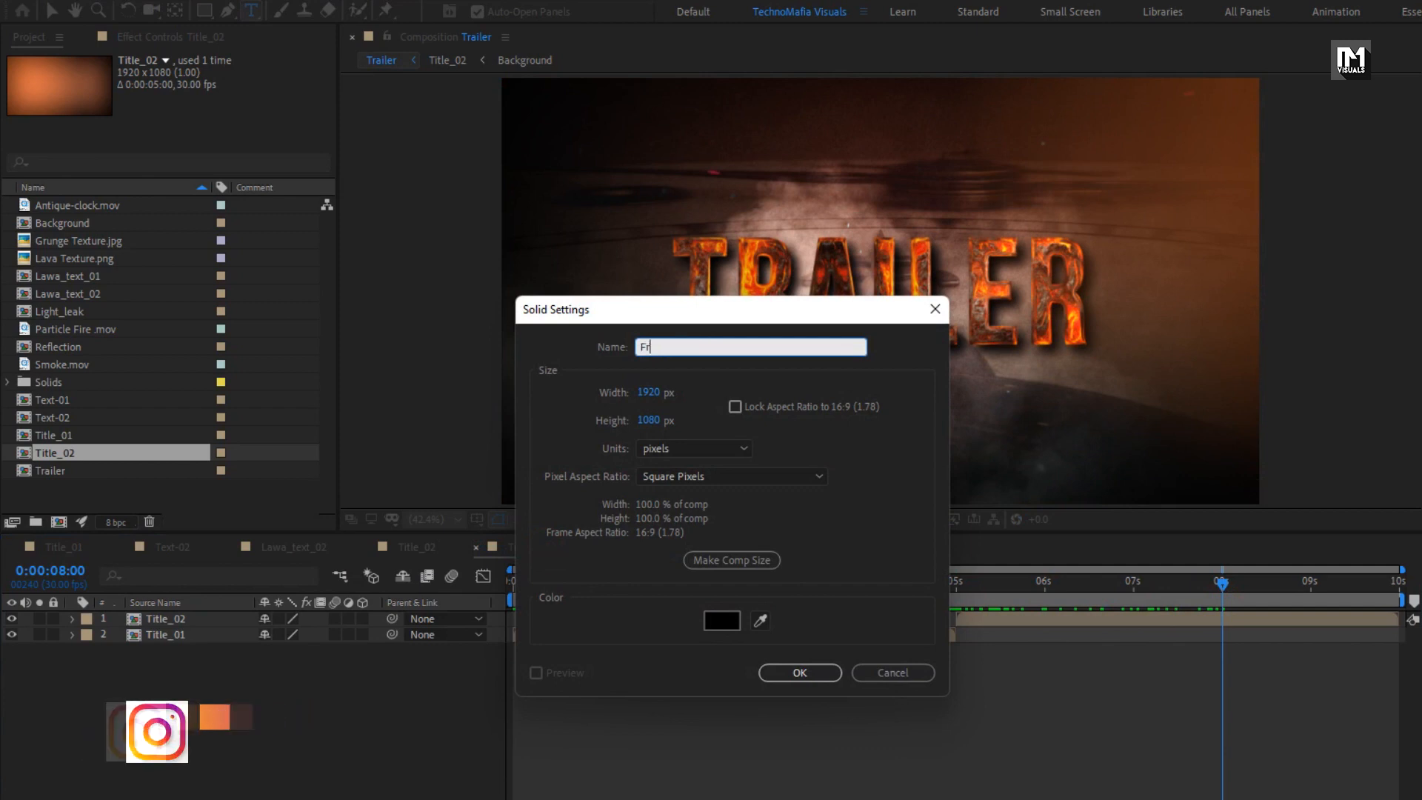
text(ame)
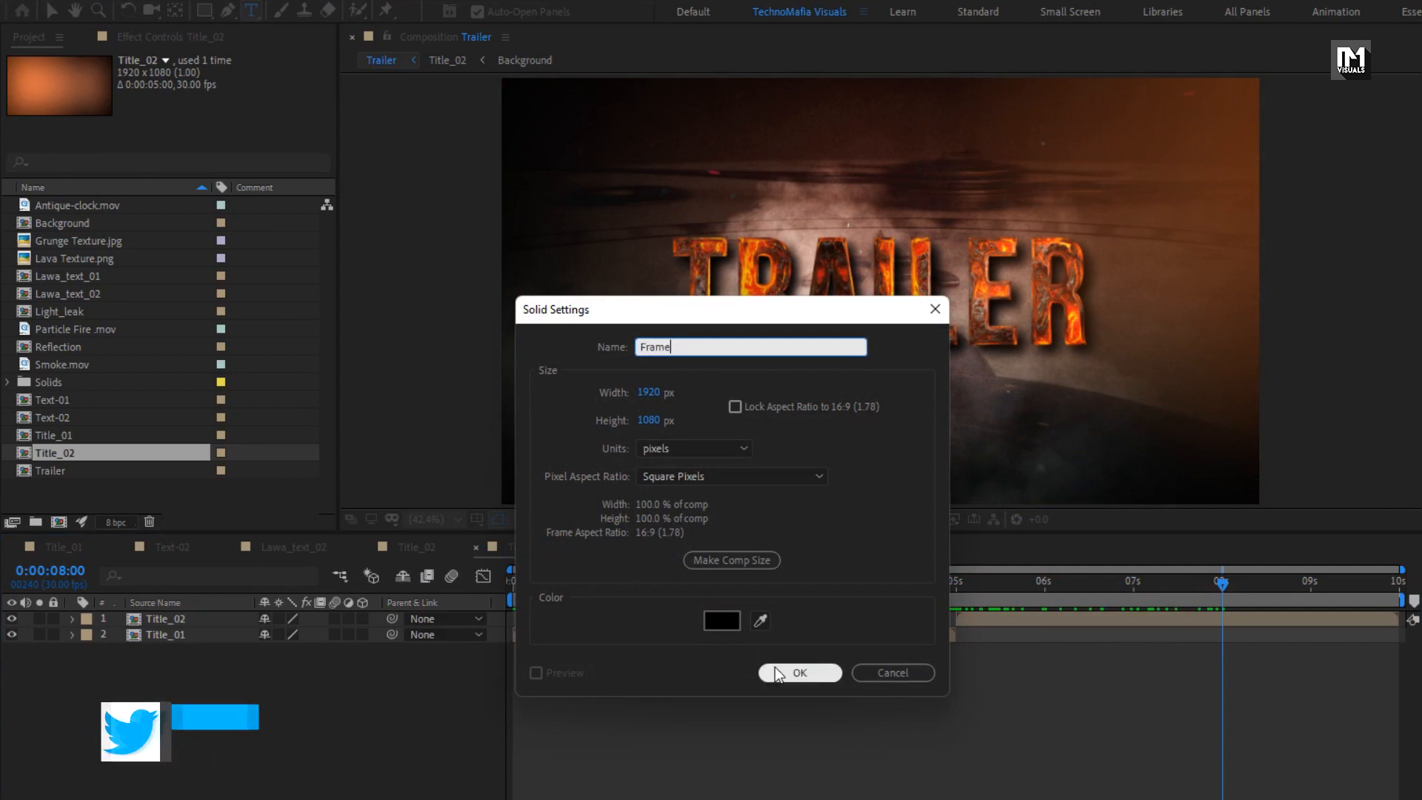
click(800, 673)
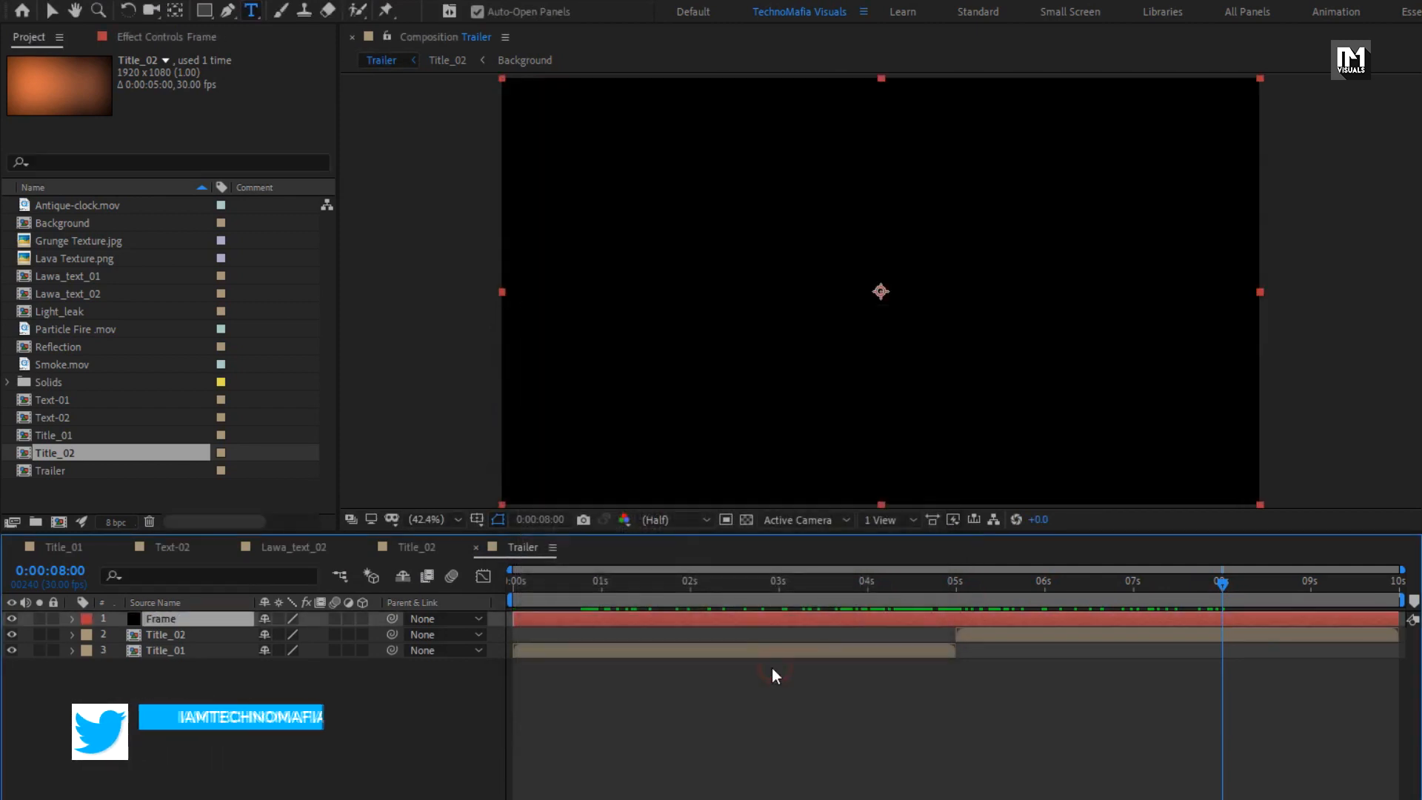
Add a full-size rectangular mask to the Frame solid and set its bounding box in % of source to Top 10 and Bottom 90
double_click(207, 13)
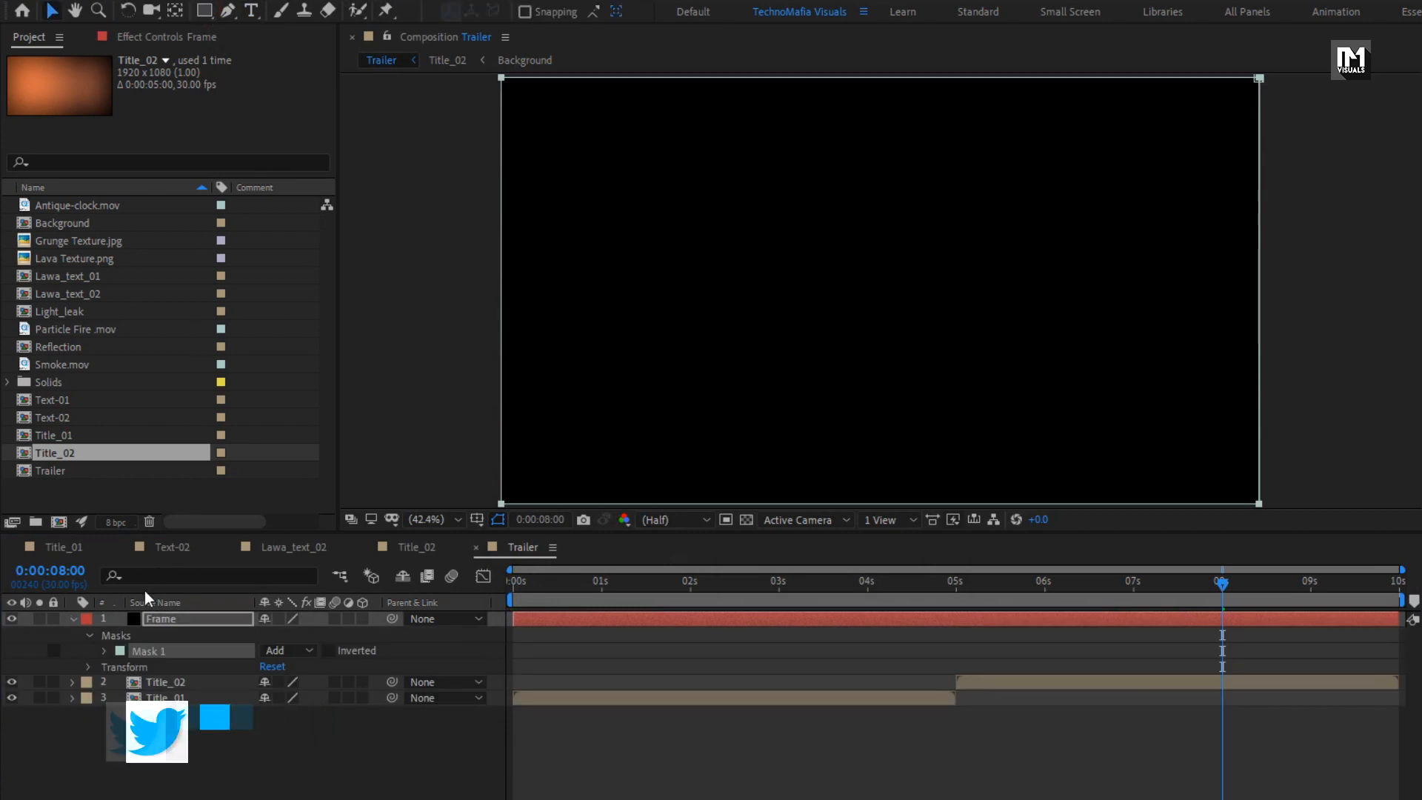
click(104, 651)
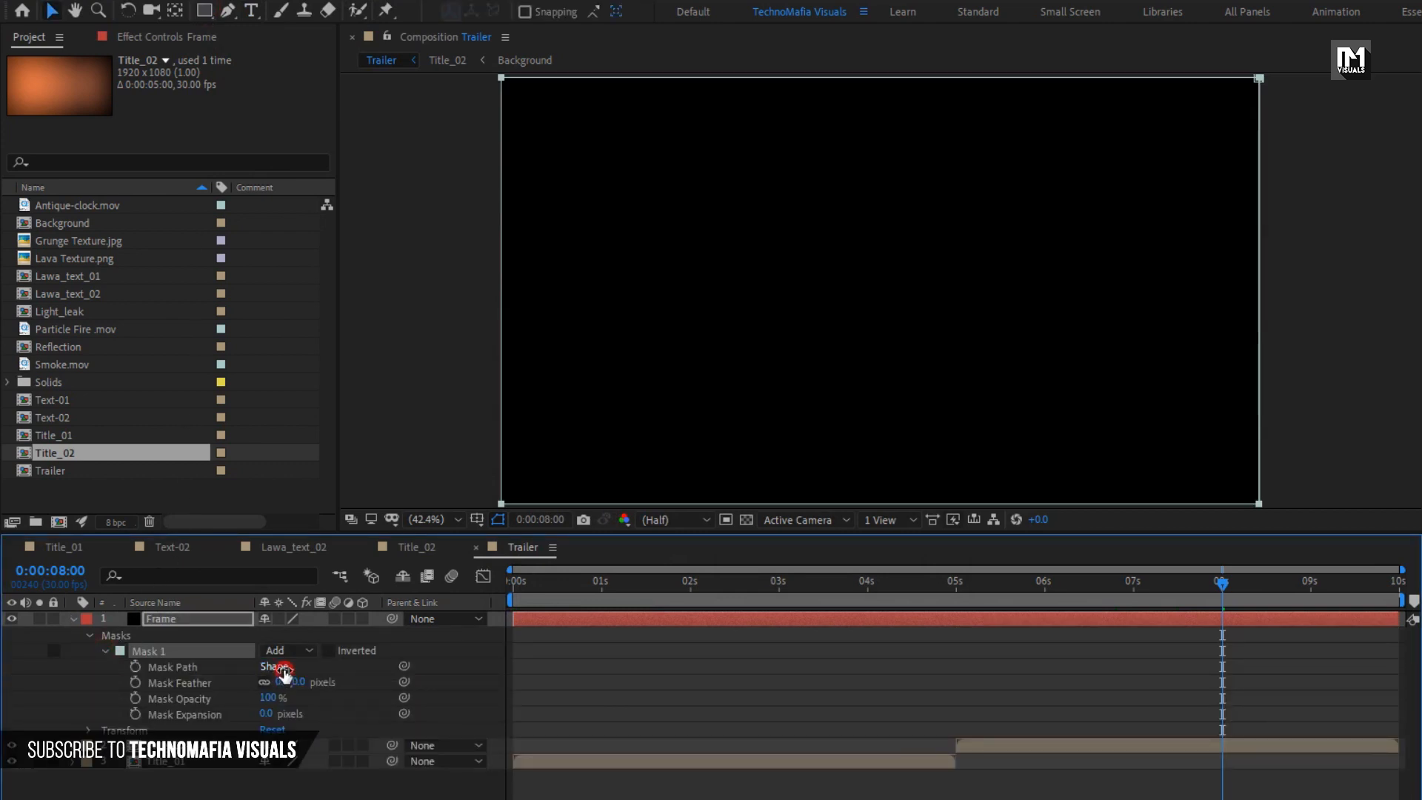
click(284, 669)
drag(1022, 385, 466, 268)
click(533, 411)
click(575, 493)
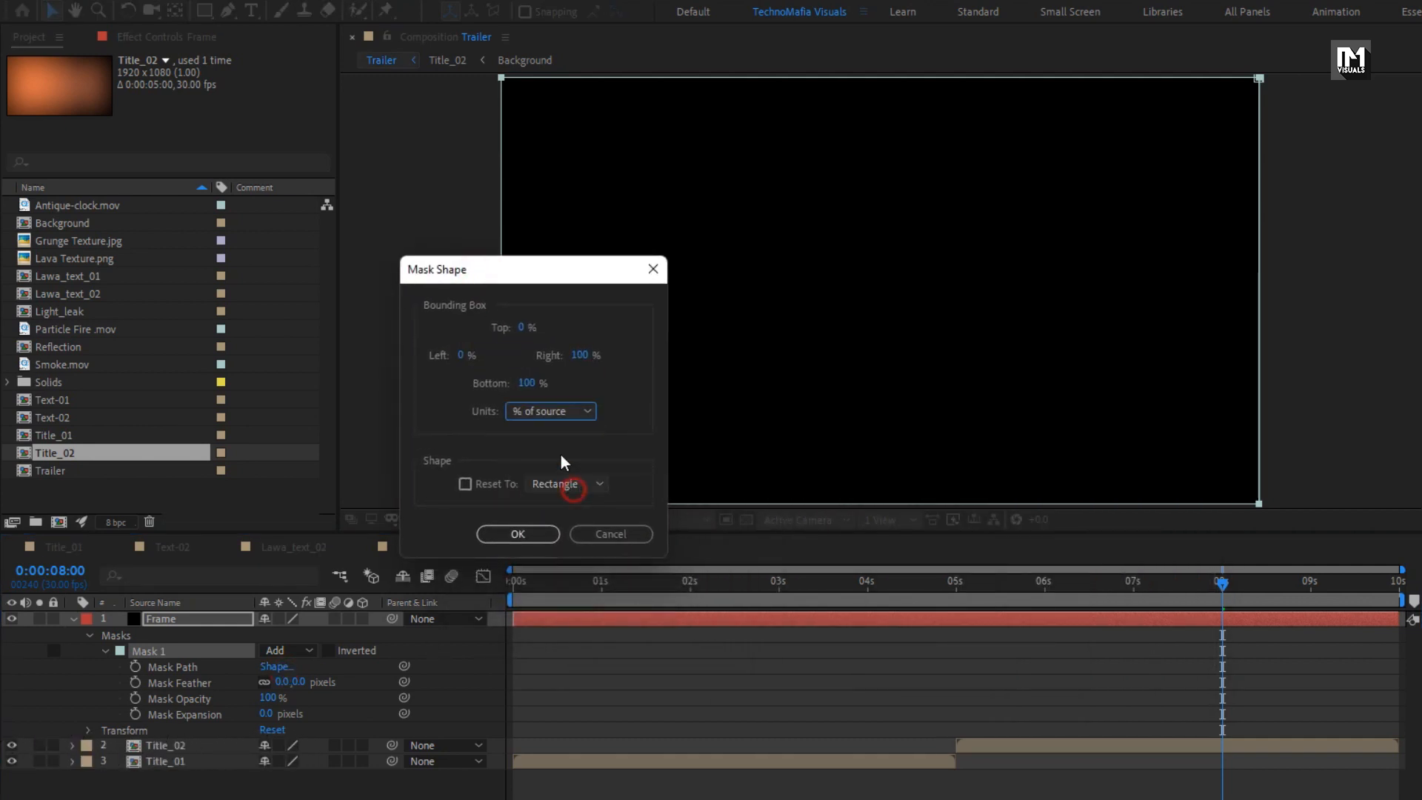
click(521, 328)
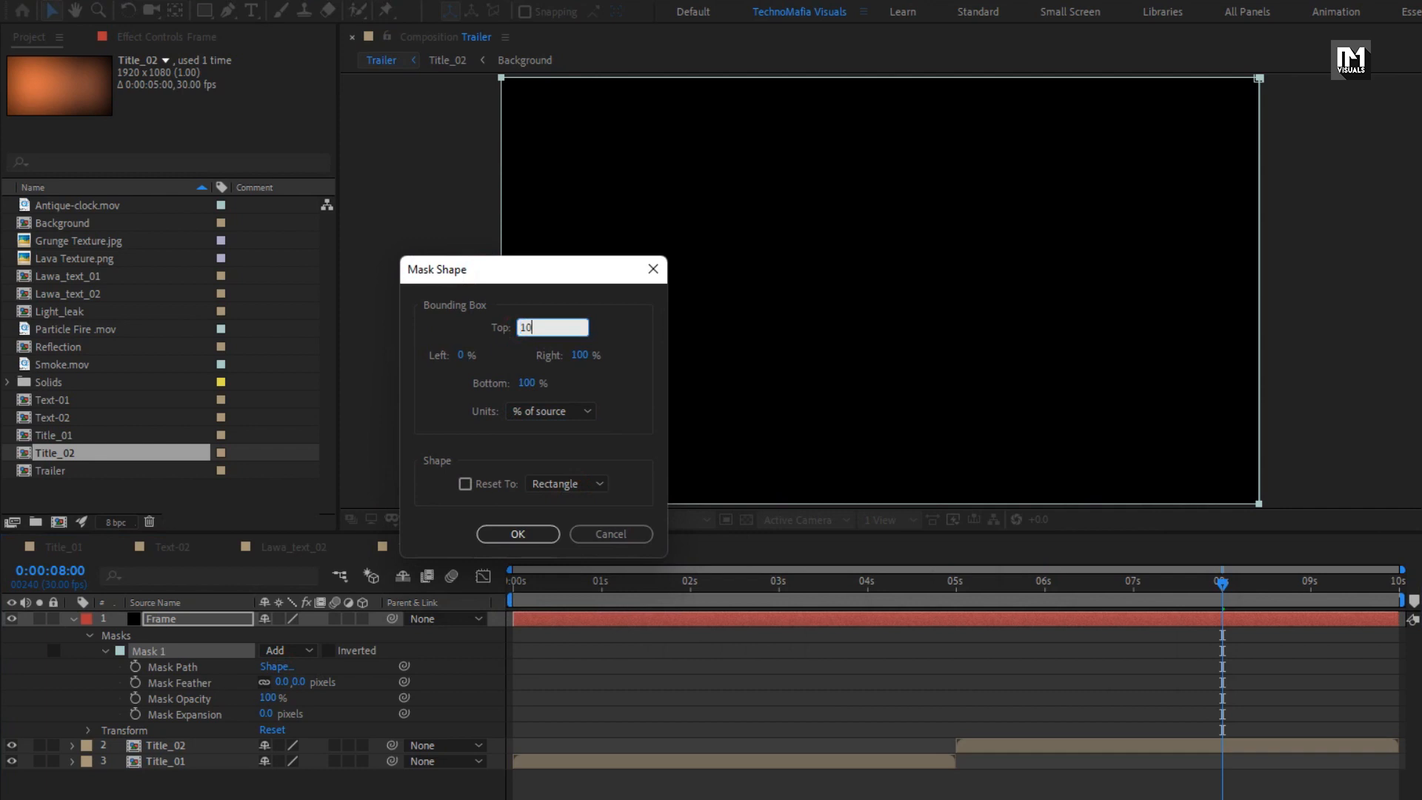
click(524, 383)
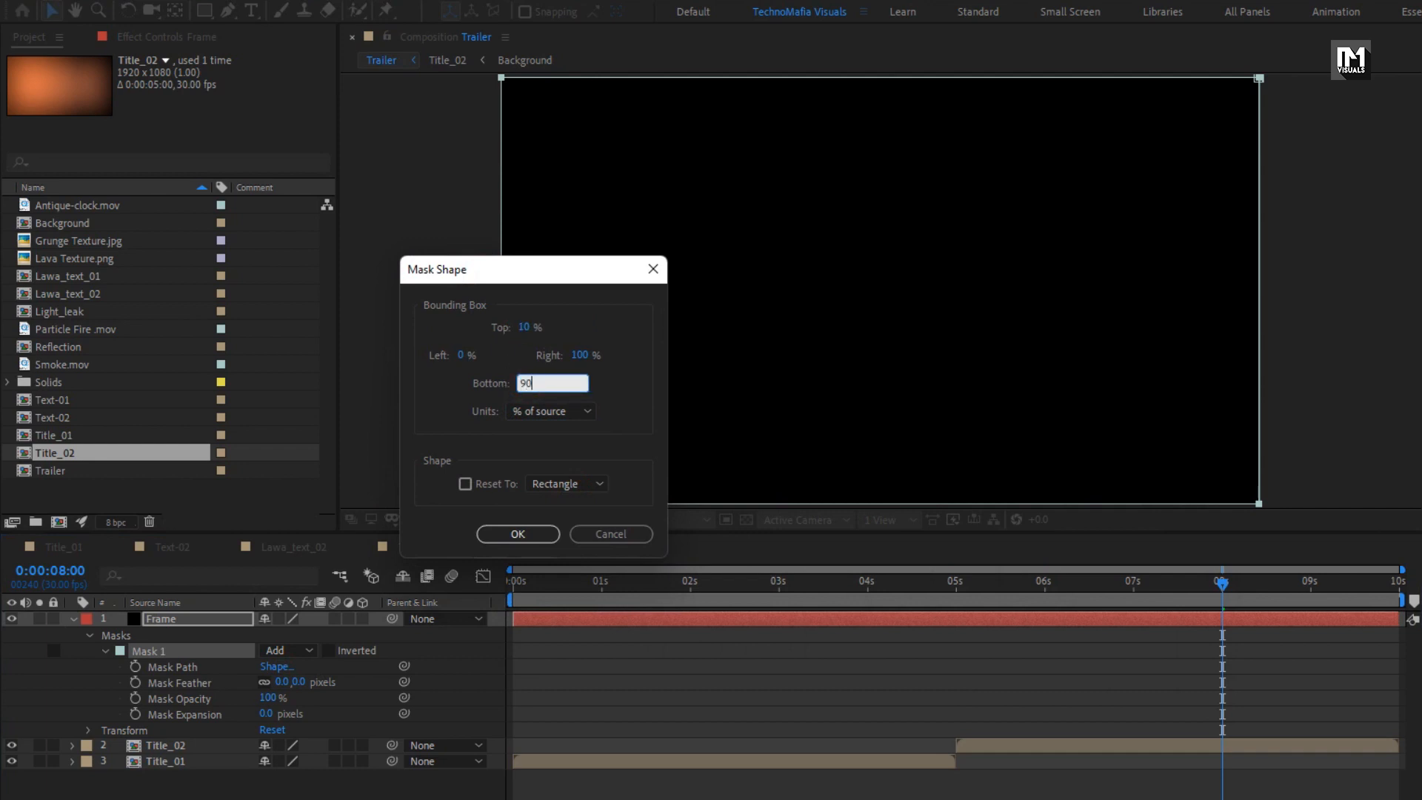
text(90)
click(512, 535)
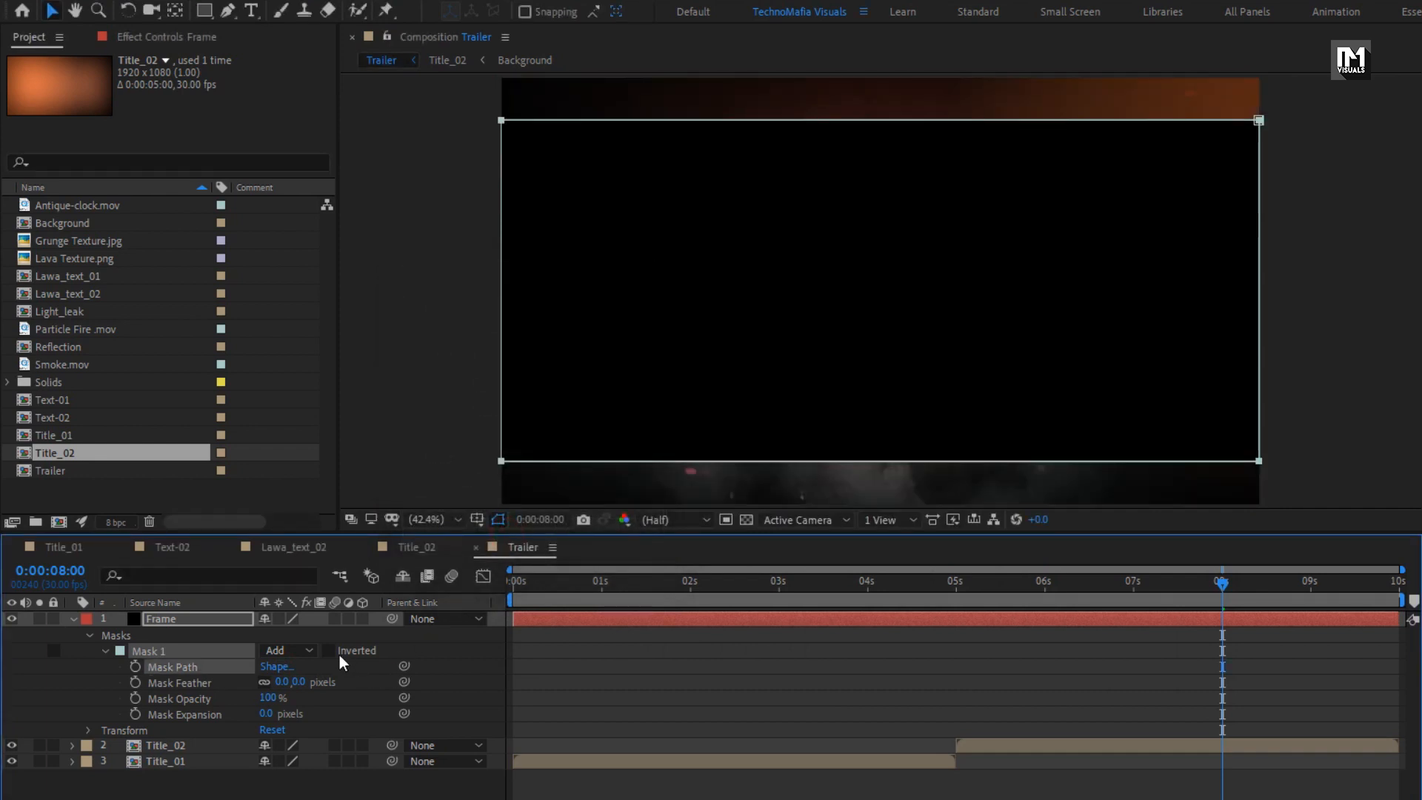
Invert the Frame solid's mask to form letterbox bars, and preview the Trailer composition from the first frame
click(328, 650)
click(72, 619)
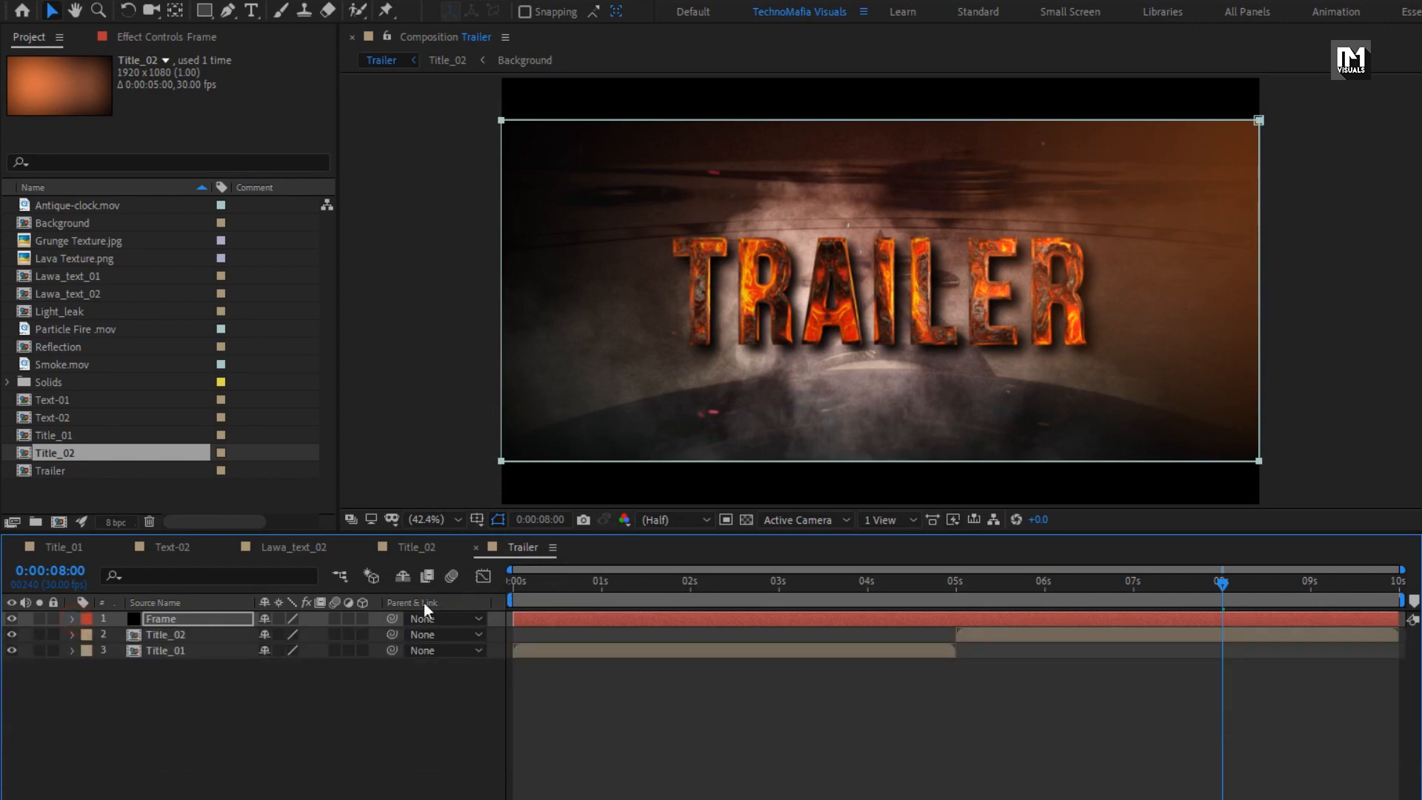
drag(532, 577, 471, 578)
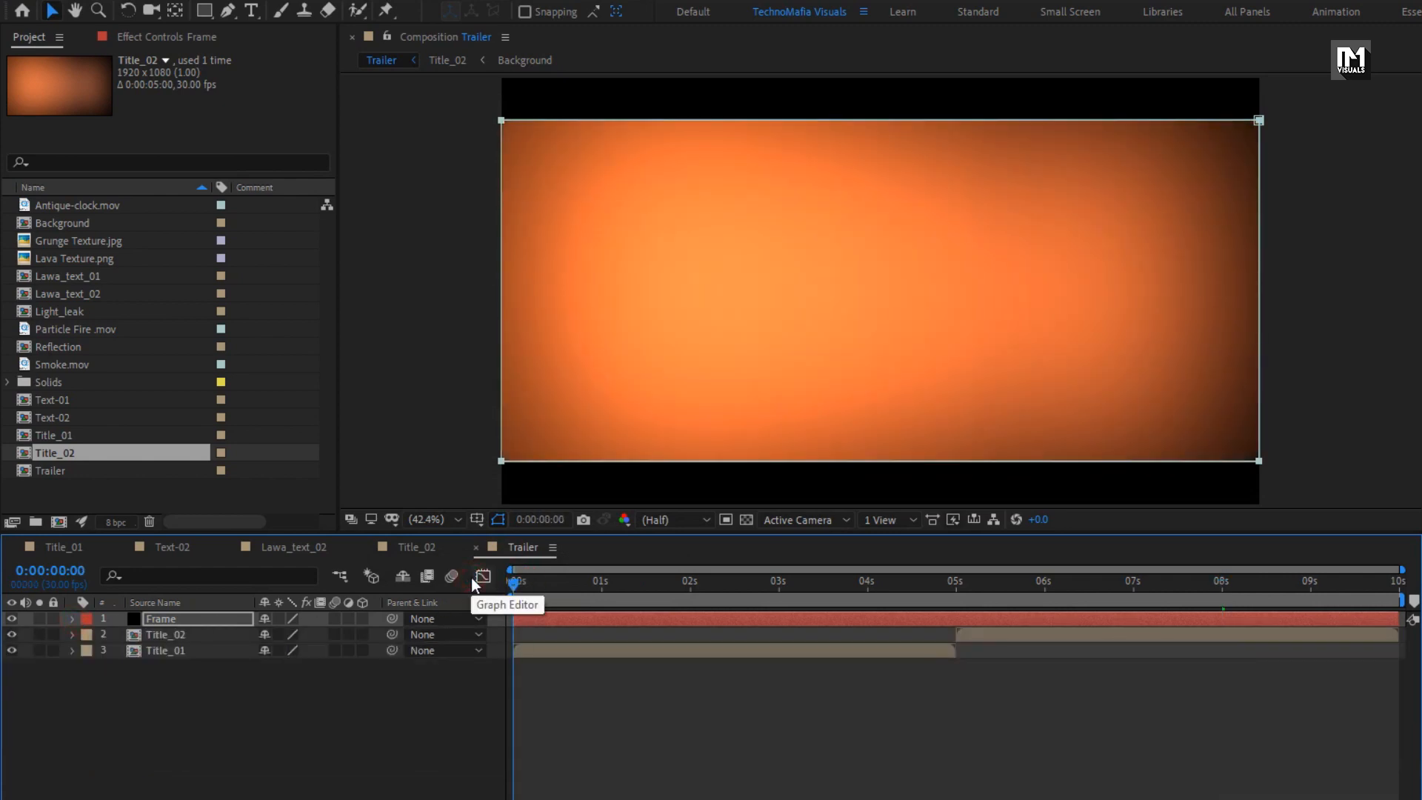
key(space)
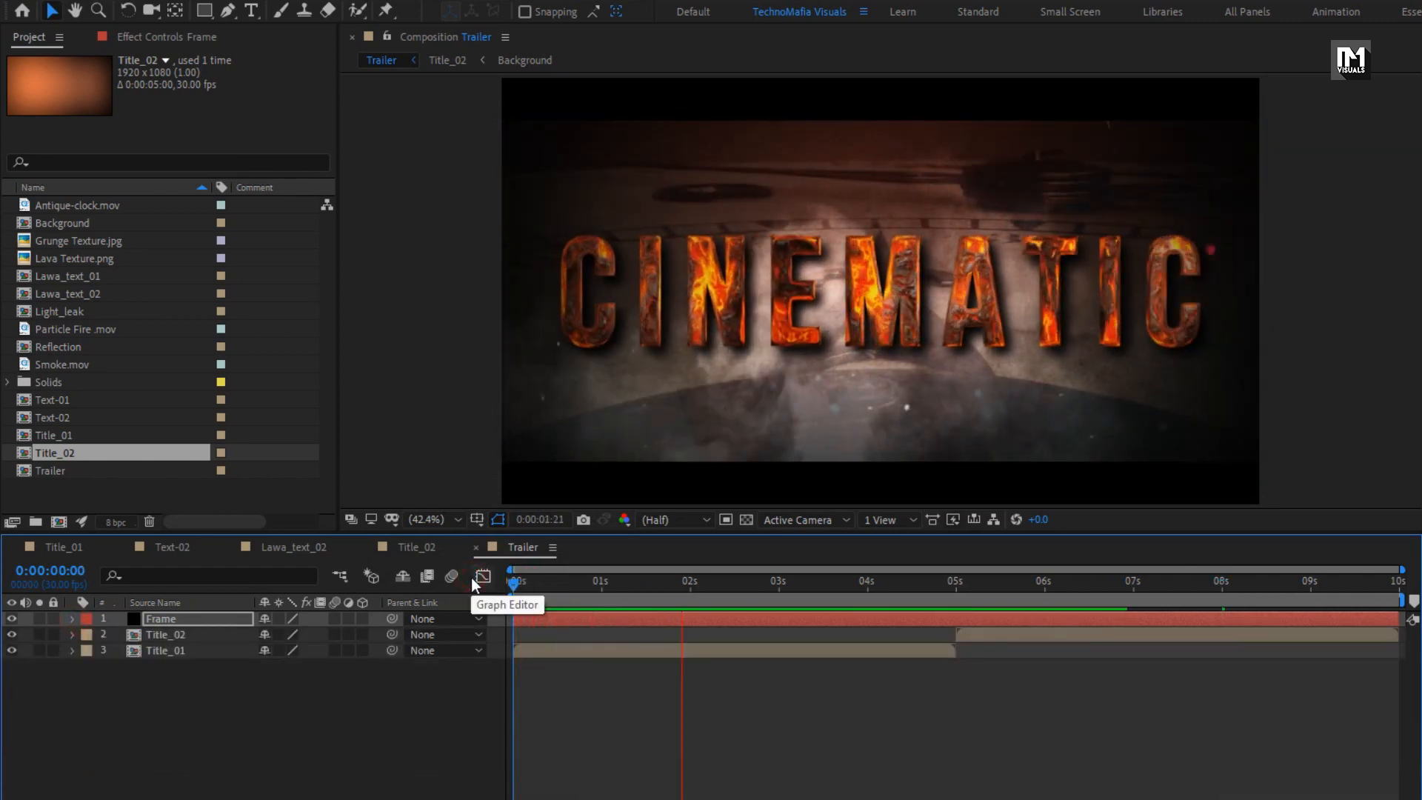